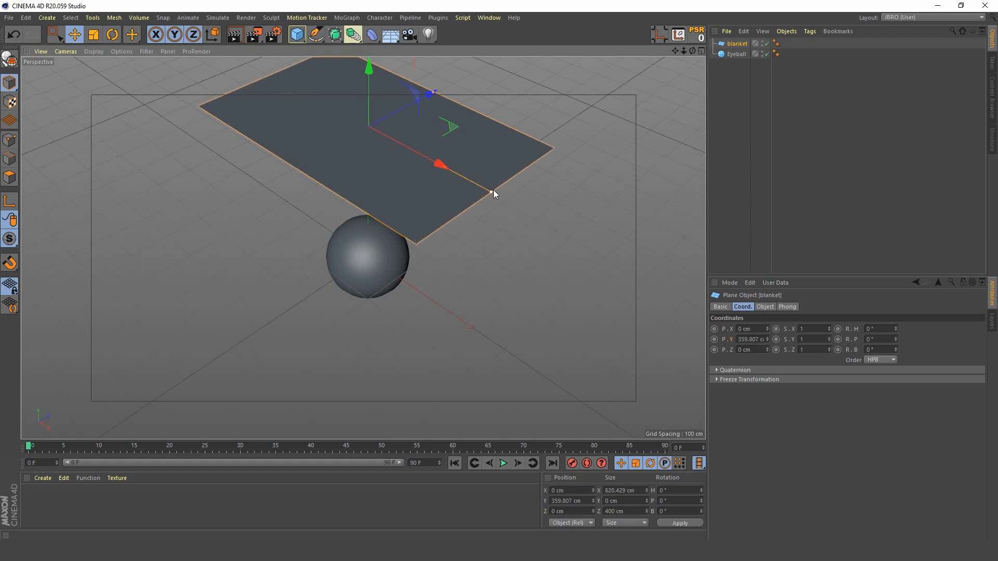
Step: Resize the blanket plane above the sphere to about 627 cm in X and 447 cm in Z
left_click_drag(435, 94, 442, 90)
left_click_drag(367, 178, 429, 228, "alt")
left_click(96, 36)
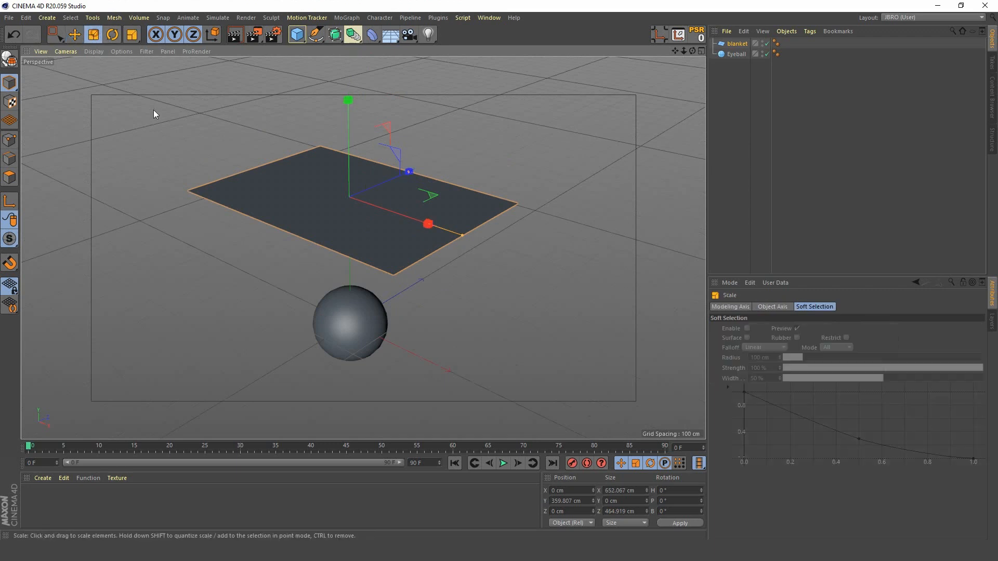
left_click_drag(153, 110, 147, 124)
left_click(725, 125)
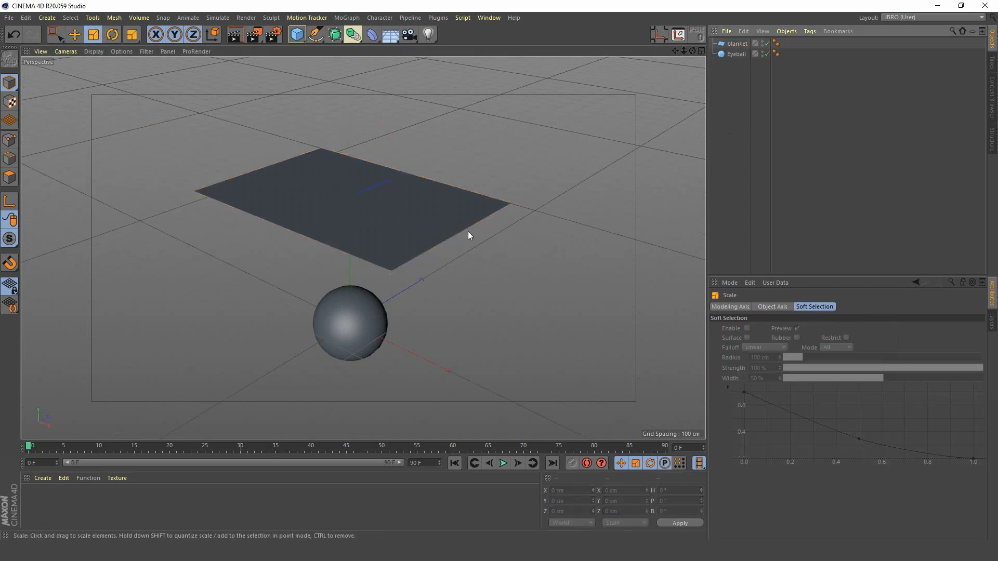
Step: Add a Subdivision Surface as the parent of the blanket plane
left_click(736, 44)
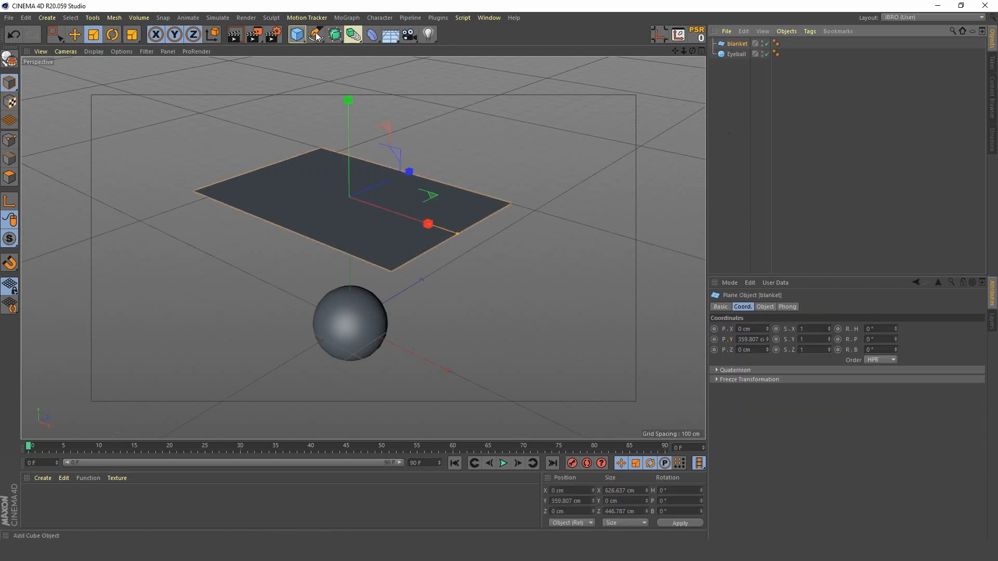
left_click(335, 35)
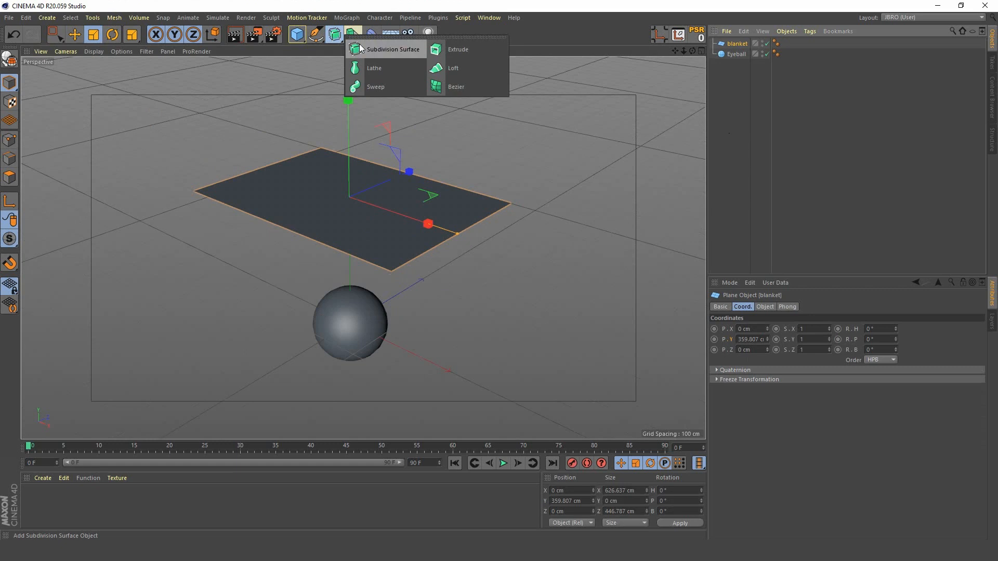
left_click(402, 51, "alt")
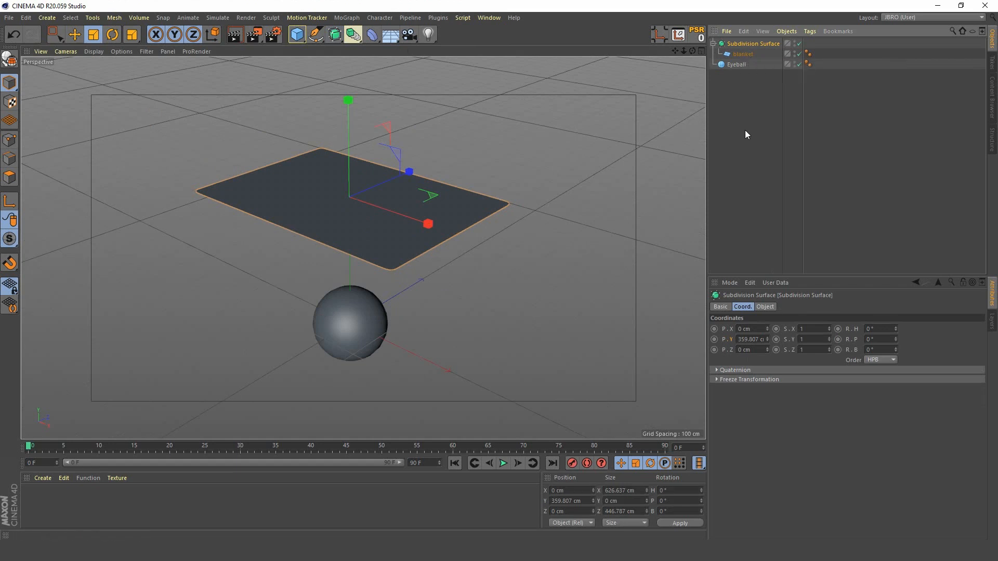
Step: Show the mesh lines to inspect the subdivided blanket's density, and return the viewport to plain Gouraud shading
key("n")
key("b")
scroll(348, 229, "up", 5)
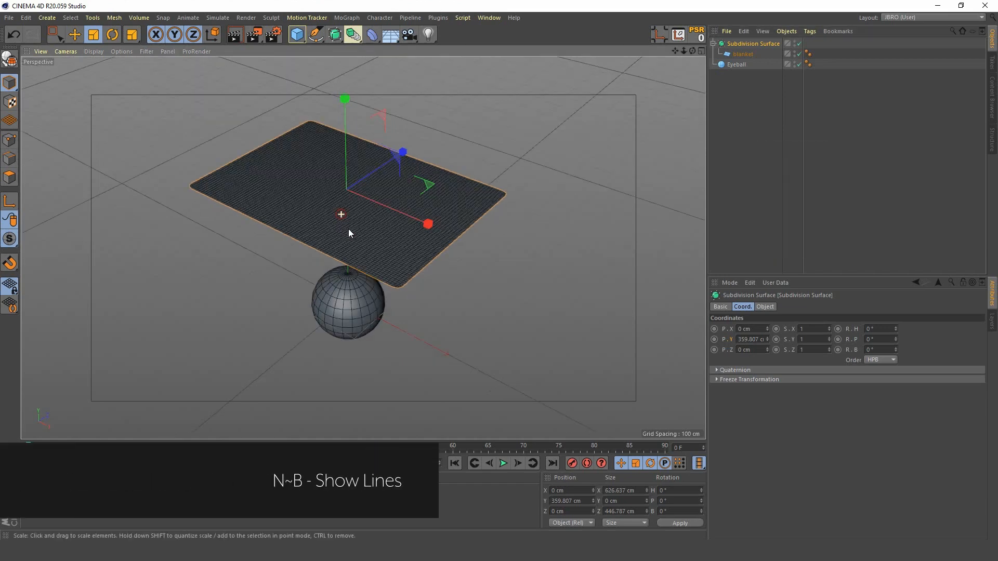
scroll(361, 213, "down", 5)
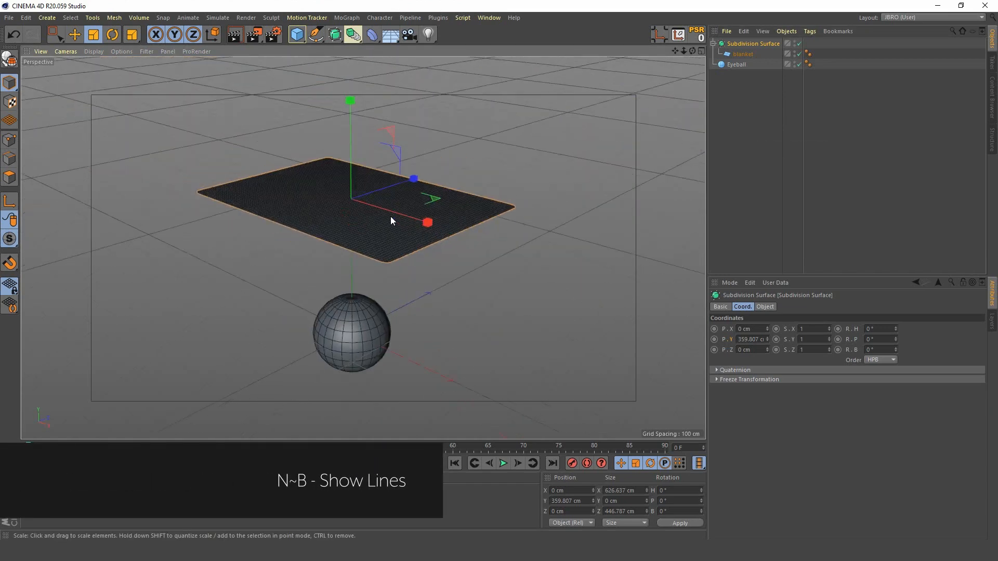
middle_click_drag(372, 213, 372, 223, "alt")
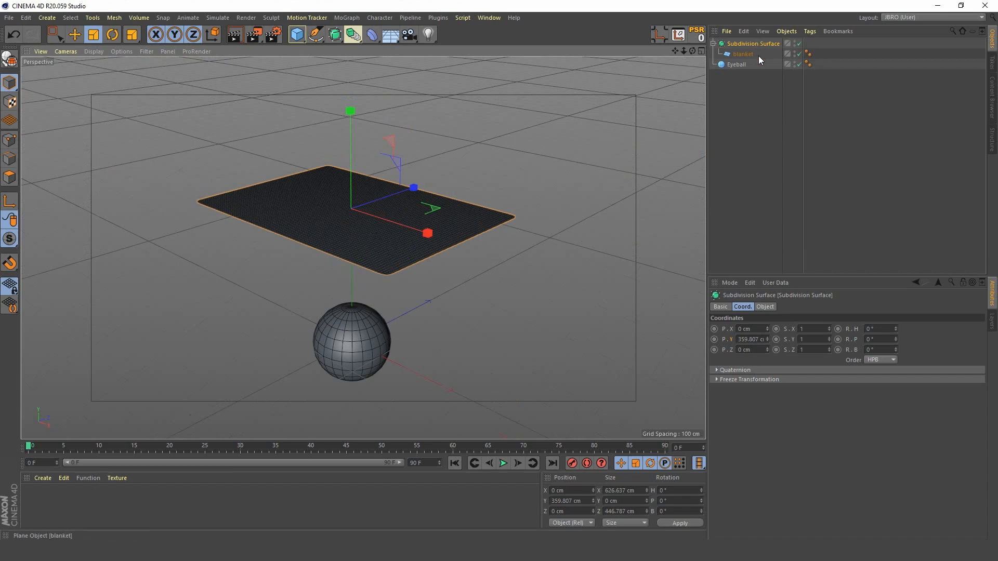
key("n")
key("a")
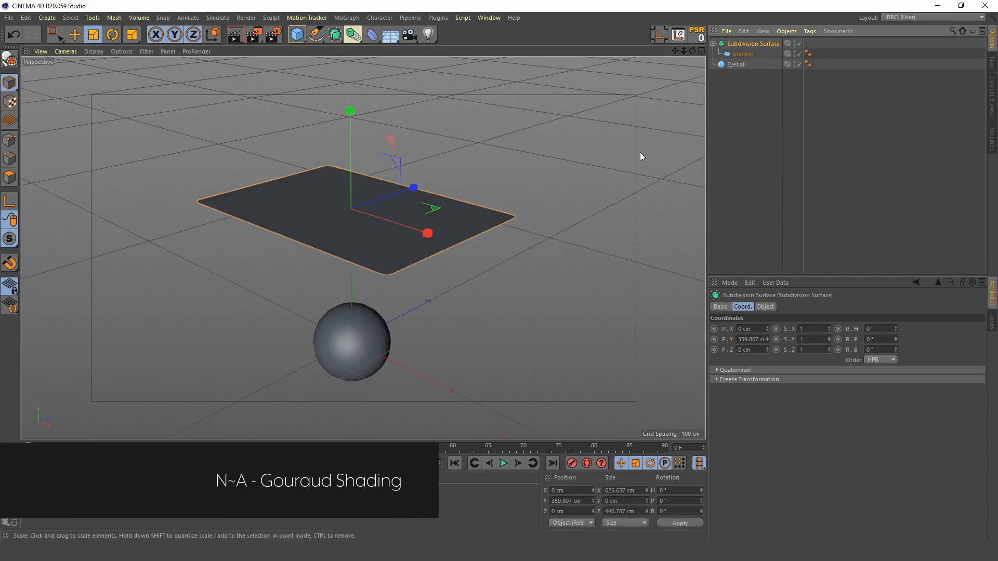
Step: Raise the Subdivision Surface with the blanket by about 35 cm along Y
left_click_drag(359, 223, 372, 177, "alt")
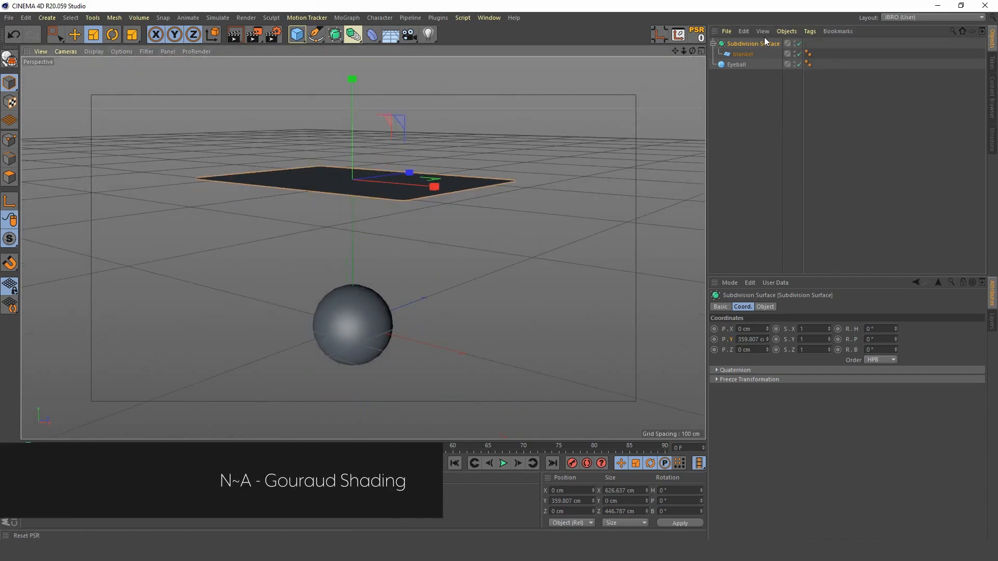
left_click(75, 35)
left_click_drag(351, 89, 352, 74)
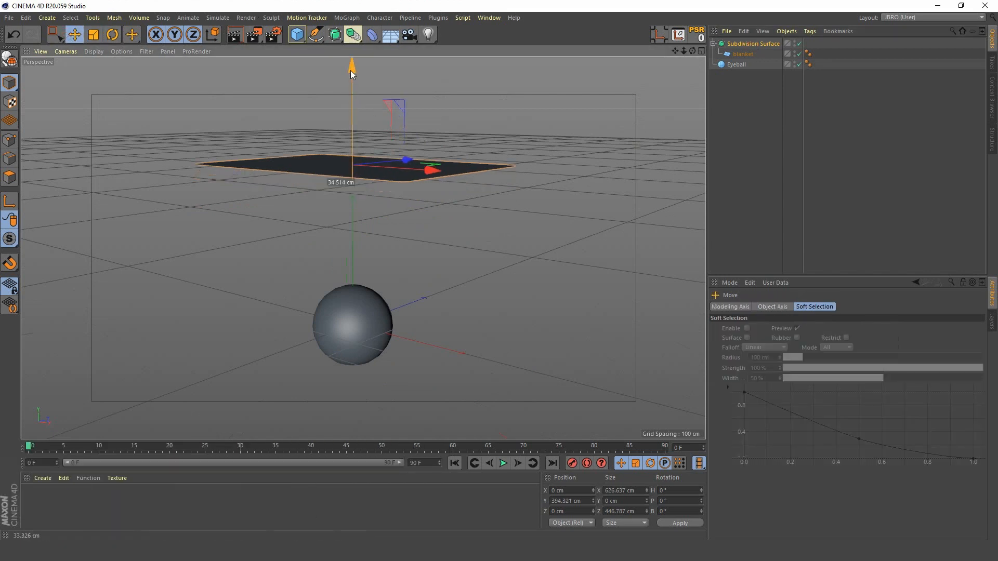
Step: Make the blanket plane editable and assign a Cloth simulation tag to it
left_click(745, 54)
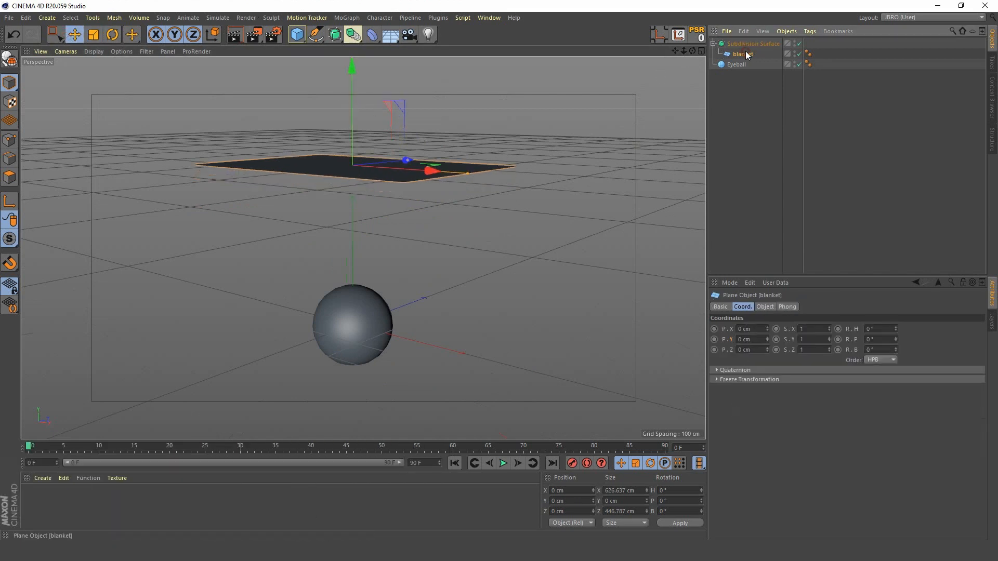
key("c")
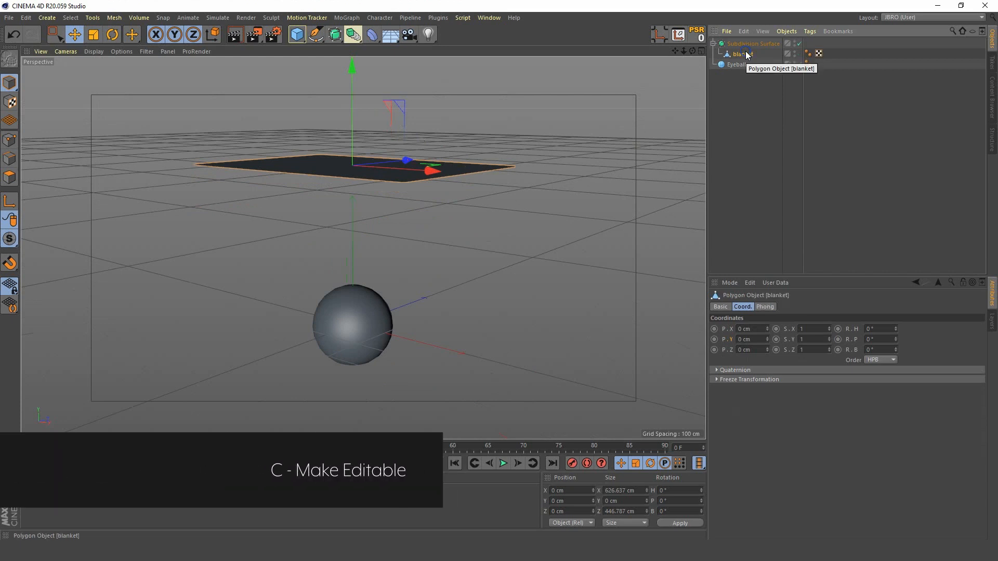
right_click(747, 54)
mouse_move(838, 130)
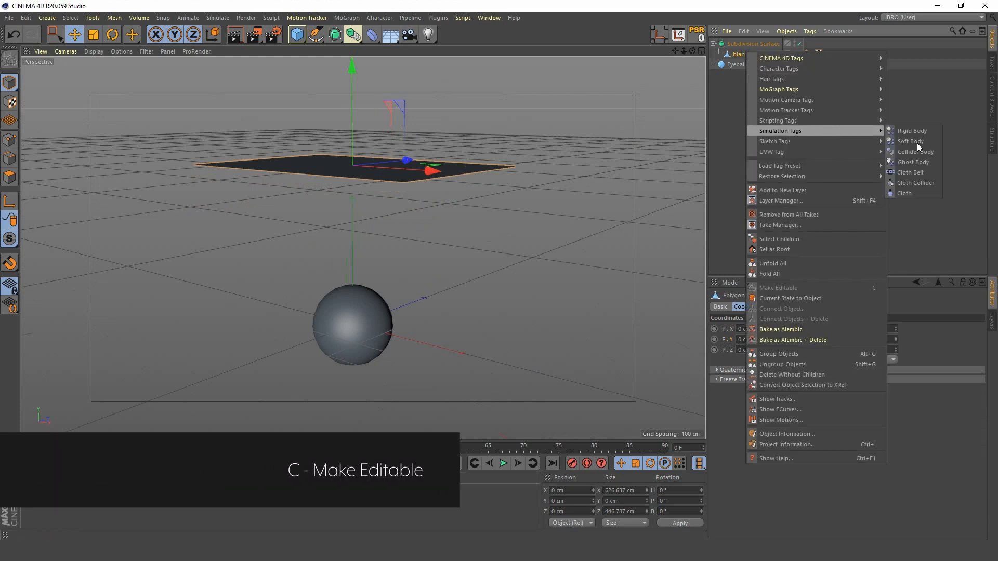
left_click(904, 193)
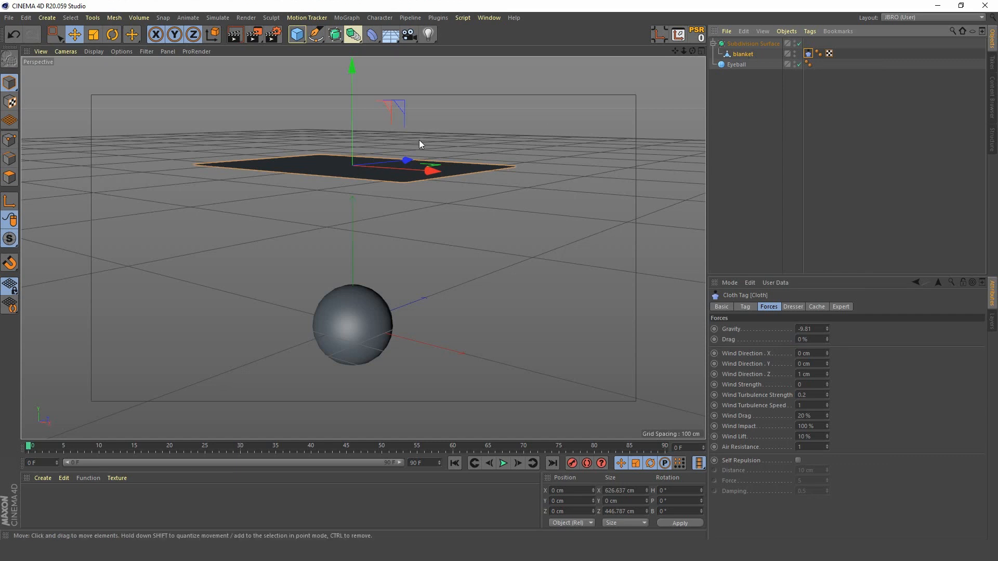
left_click_drag(419, 139, 344, 179, "alt")
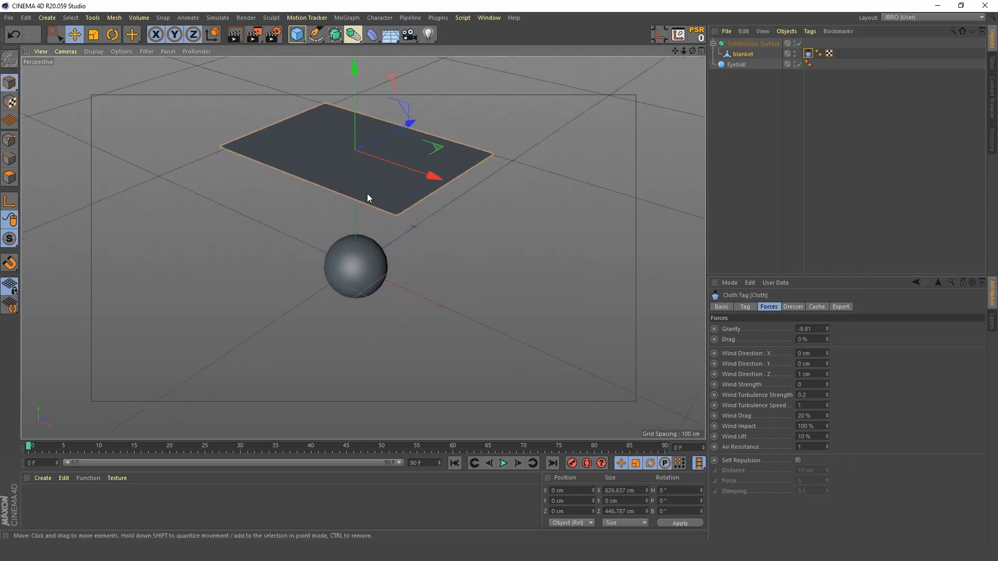
left_click(737, 64)
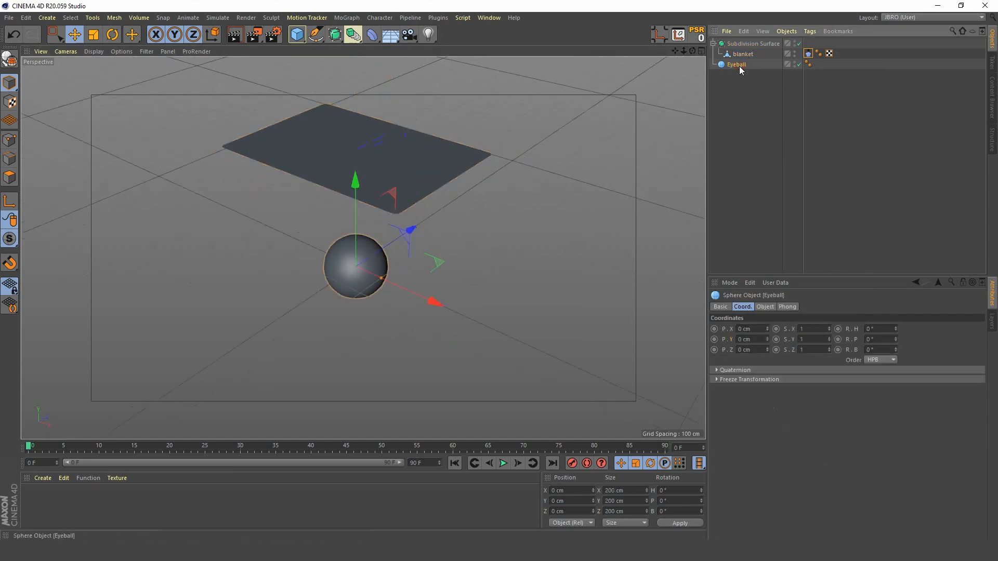
right_click(739, 67)
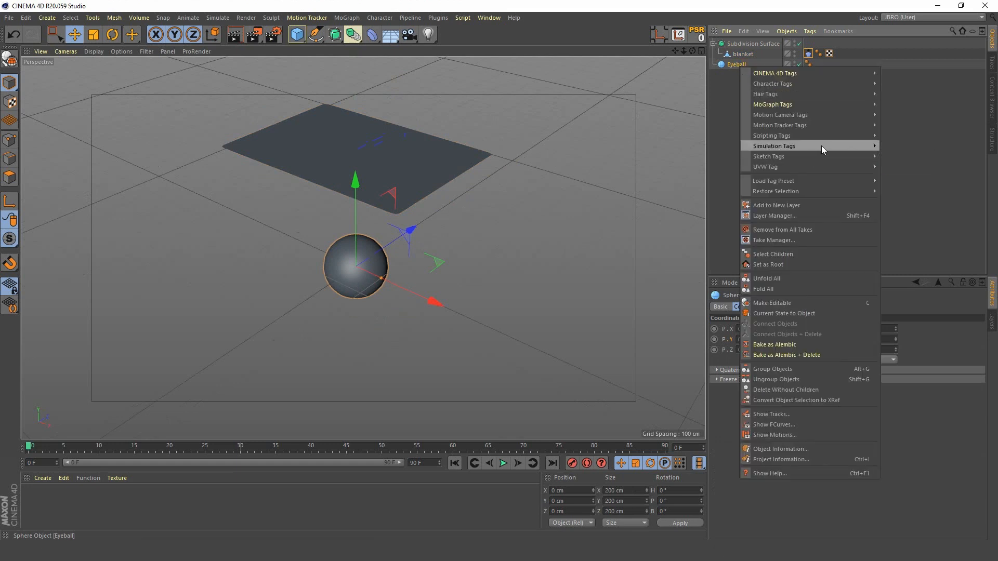
mouse_move(821, 147)
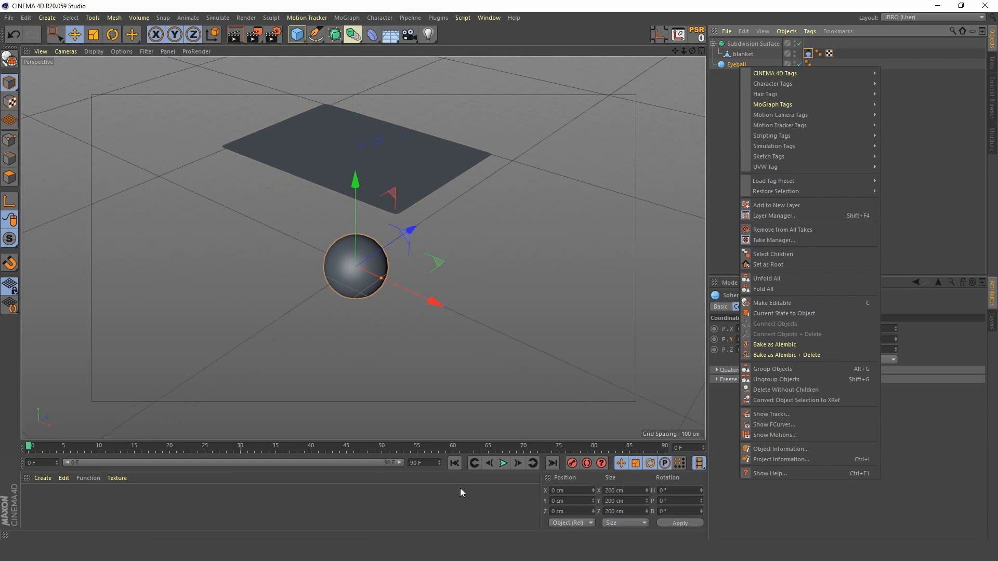
Step: Play the cloth simulation to check how the blanket falls past the Eyeball sphere, and return to the first frame
left_click(500, 462)
left_click(501, 463)
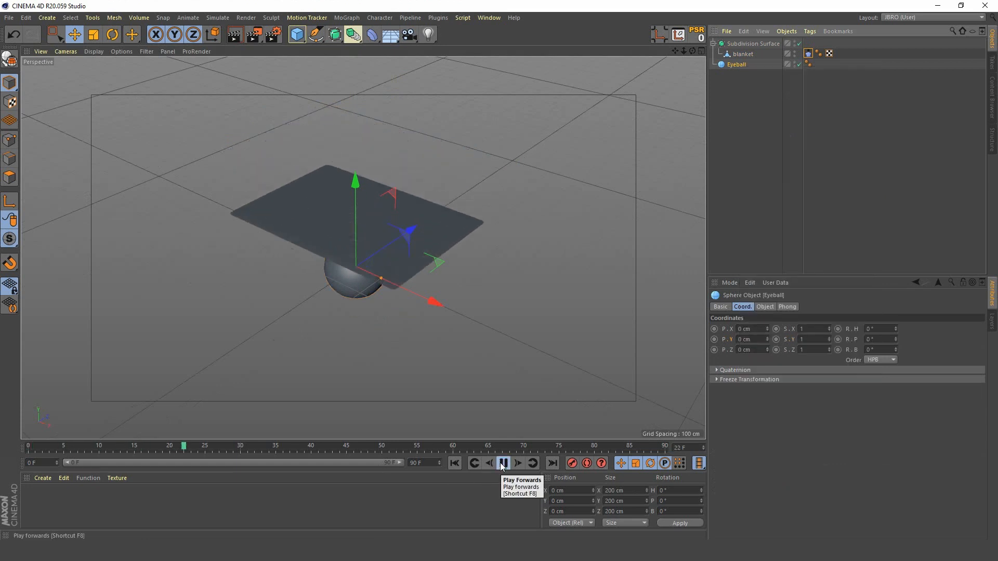
left_click(502, 463)
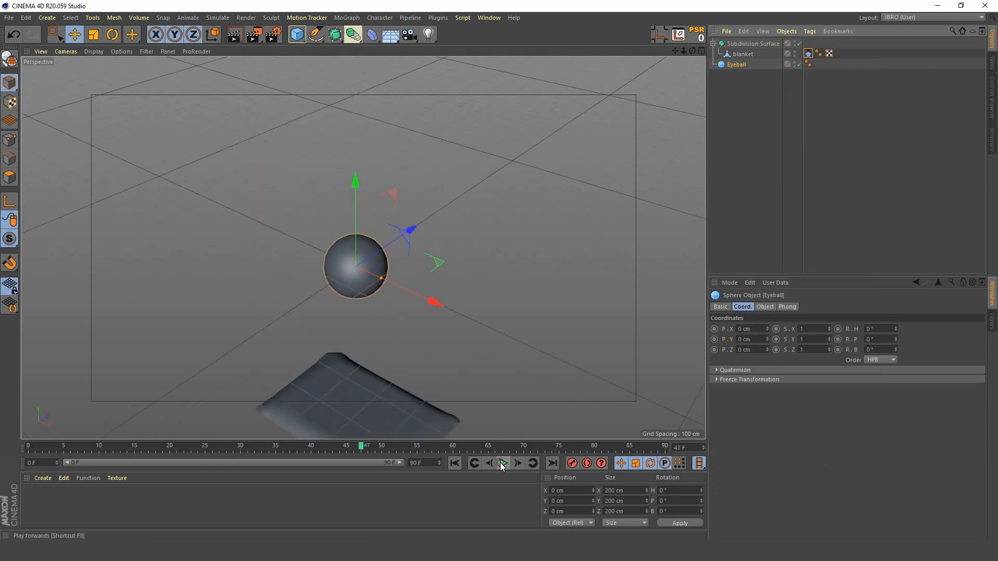
left_click(454, 463)
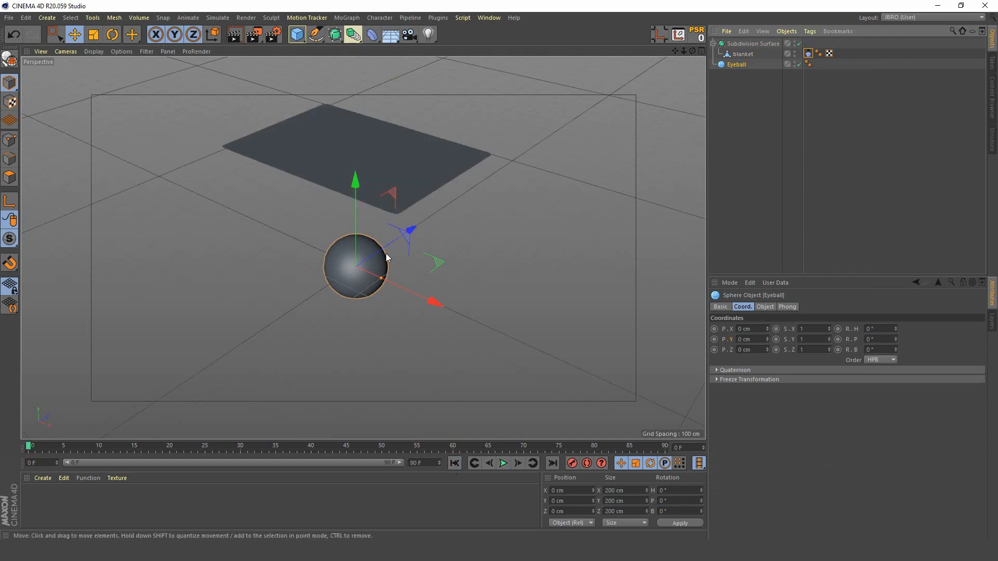
Step: Assign a Cloth Collider simulation tag to the Eyeball sphere
right_click(738, 64)
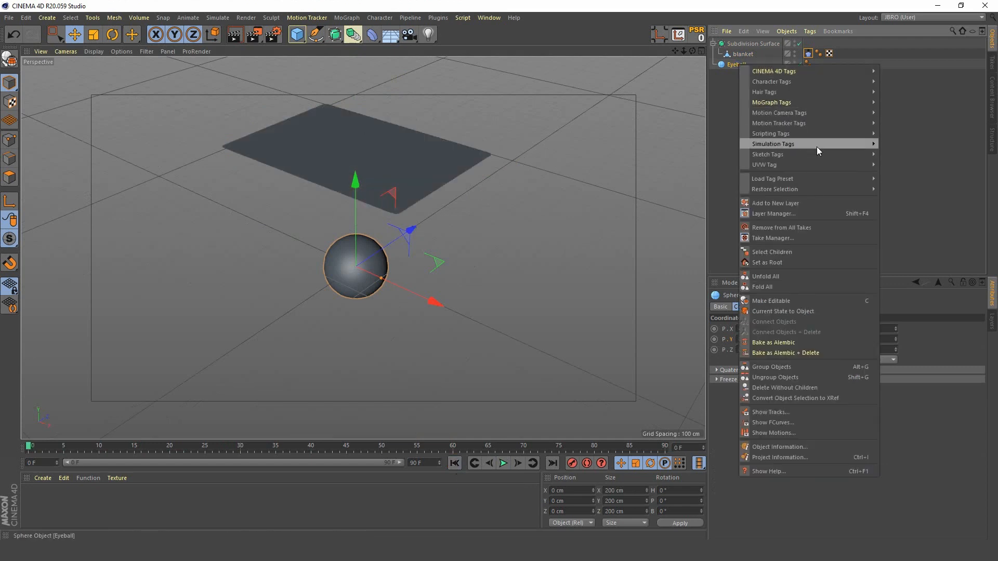
mouse_move(816, 144)
left_click(907, 196)
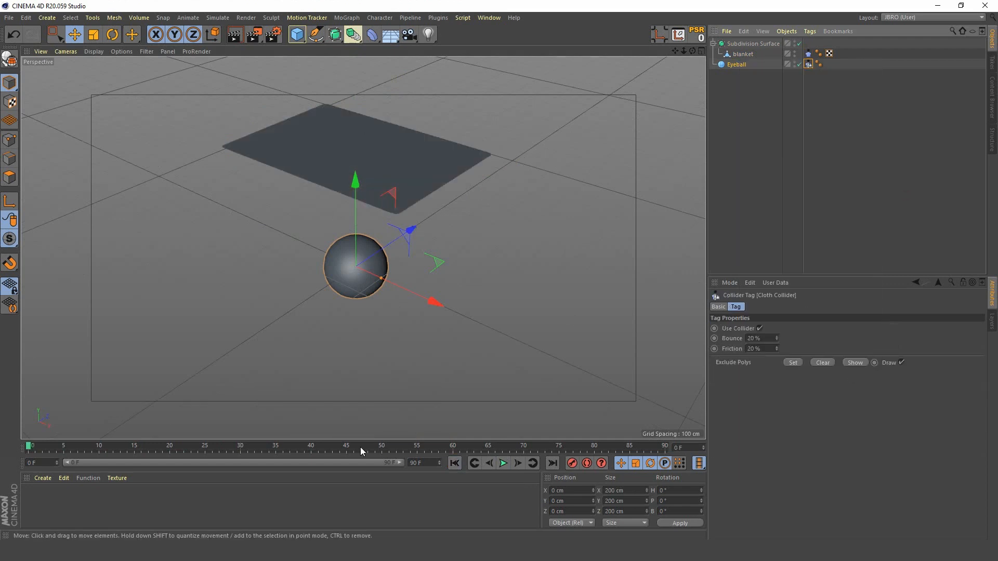
Step: Start the simulation playback, and extend the animation's end frame and preview range to 600 frames
left_click(502, 463)
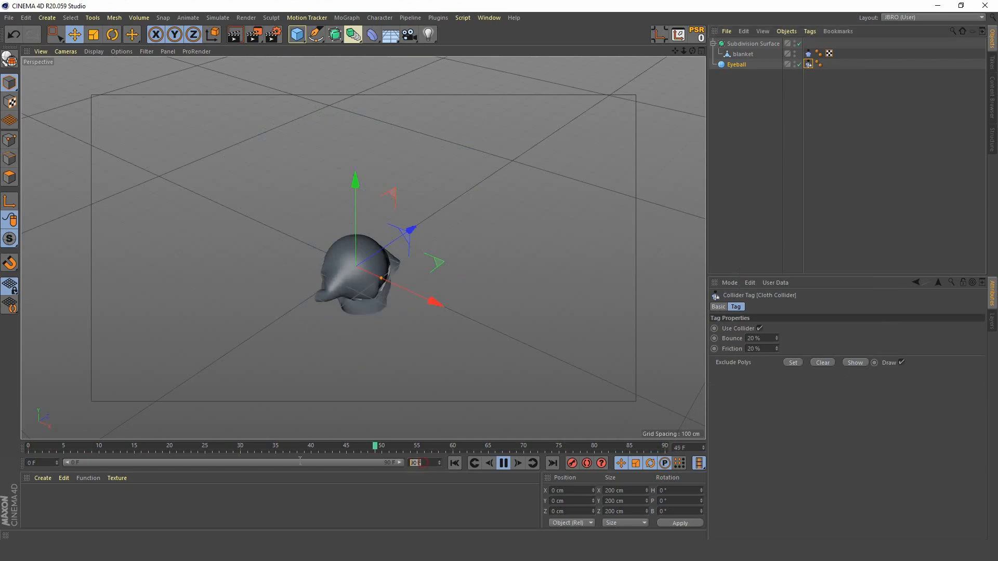
type("600")
key("Return")
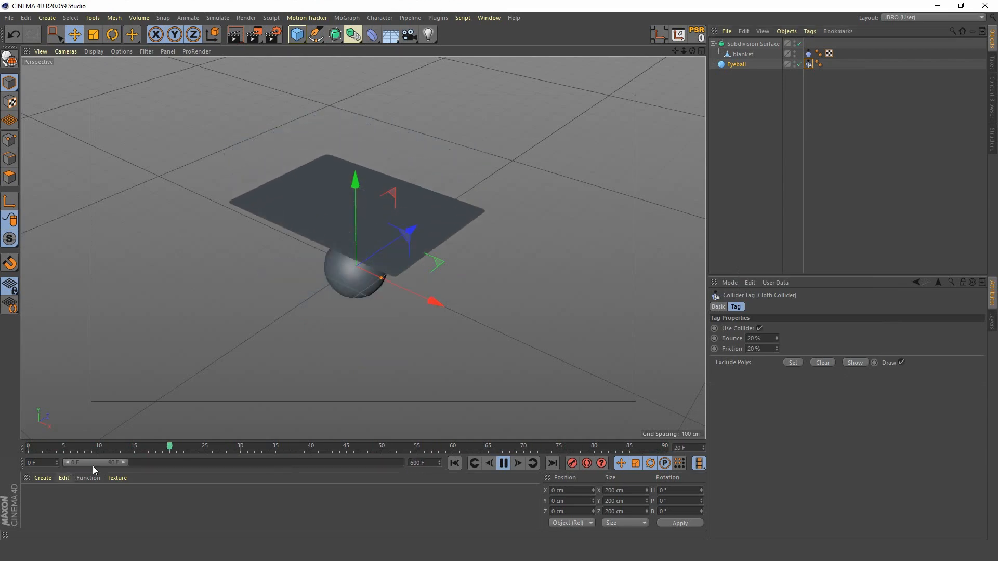
double_click(92, 466)
Step: Examine the blanket's folds and collision on the sphere from several angles during playback, and replay the simulation from the start briefly
left_click_drag(365, 291, 361, 261, "alt")
right_click_drag(361, 261, 402, 203, "alt")
left_click_drag(361, 267, 208, 276, "alt")
middle_click_drag(445, 277, 363, 248, "alt")
right_click_drag(417, 242, 457, 134, "alt")
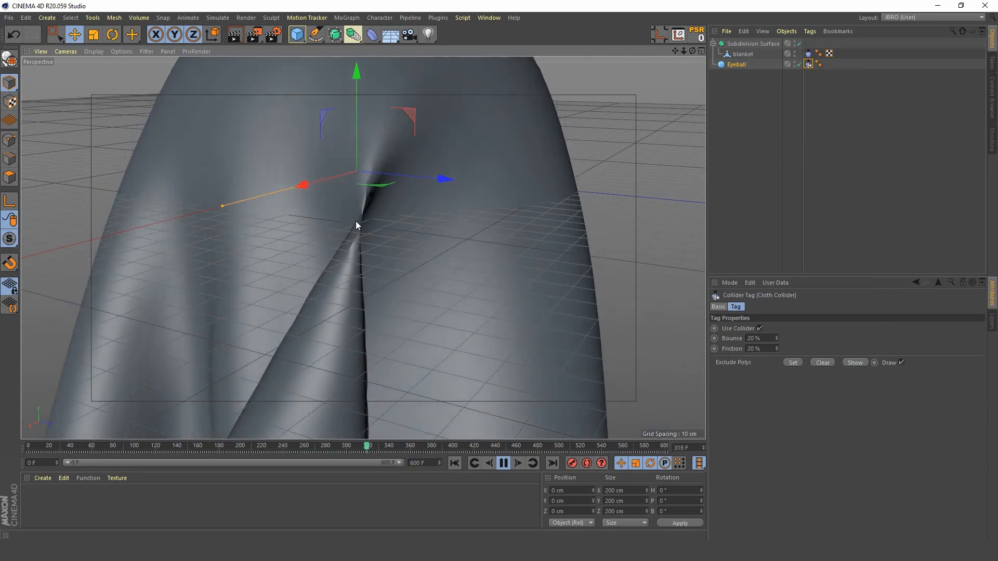
right_click_drag(354, 280, 248, 375, "alt")
left_click_drag(373, 250, 396, 269, "alt")
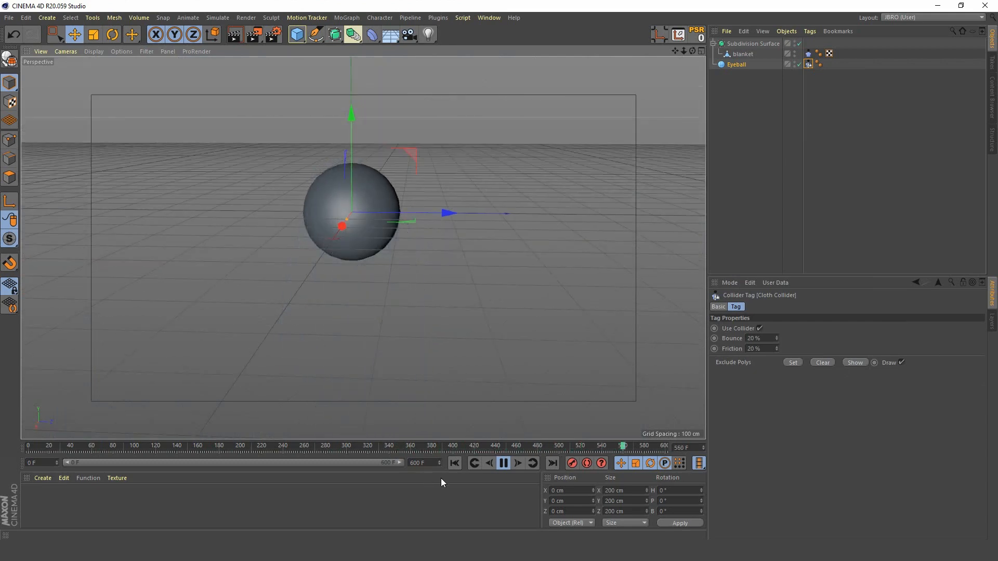
left_click(454, 462)
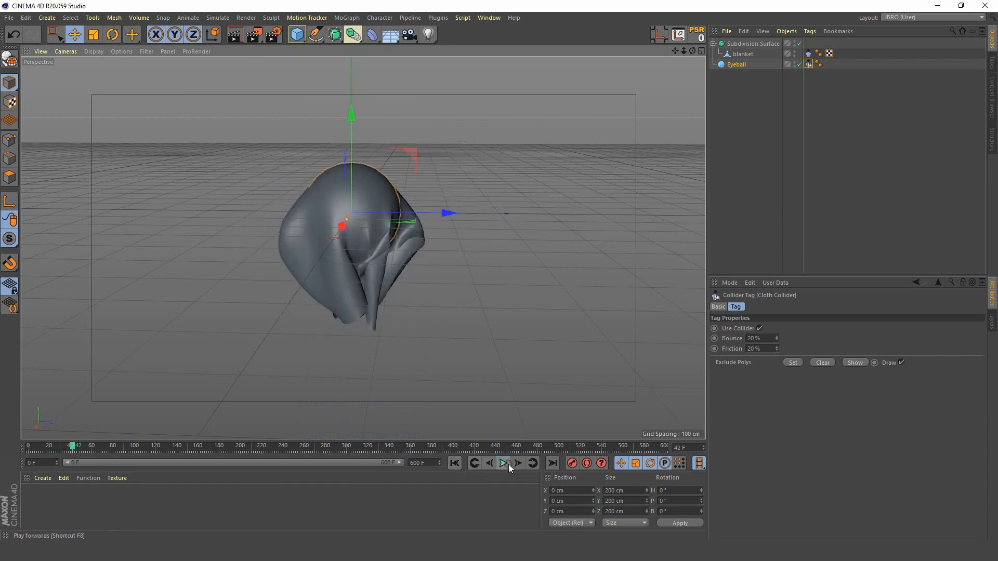
left_click(508, 464)
Step: Set the Iterations of the blanket's Cloth tag to 5
left_click(808, 54)
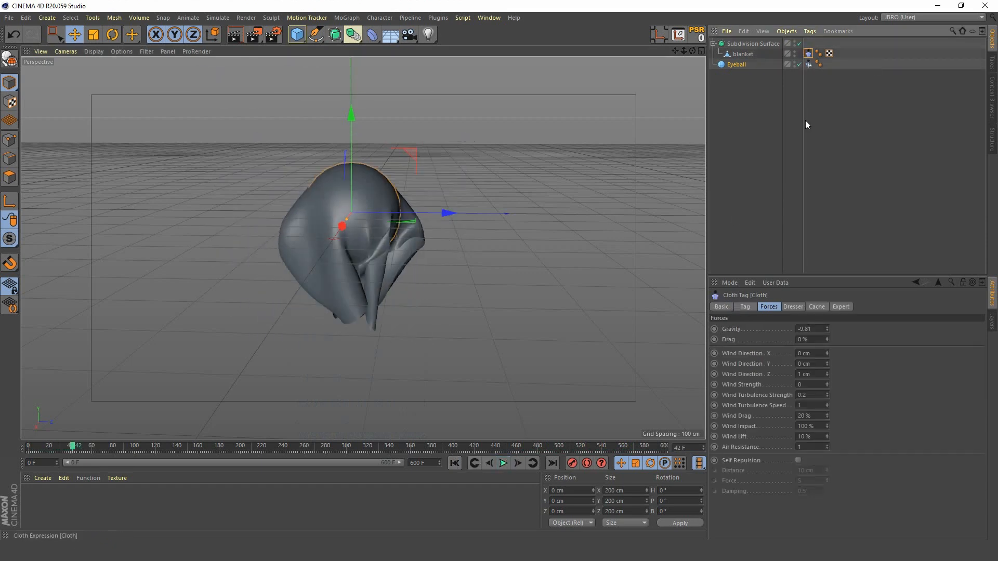
left_click(746, 307)
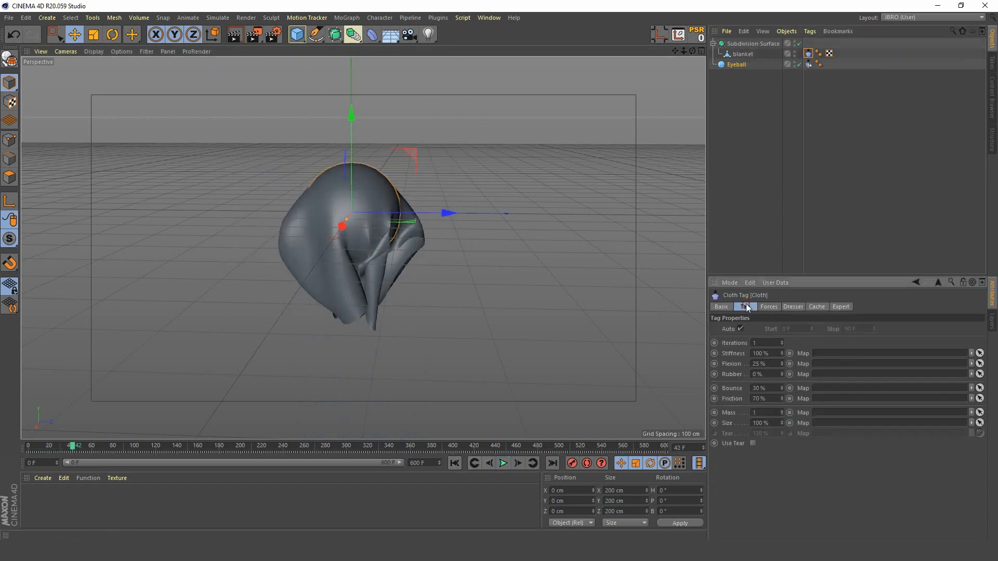
left_click(769, 343)
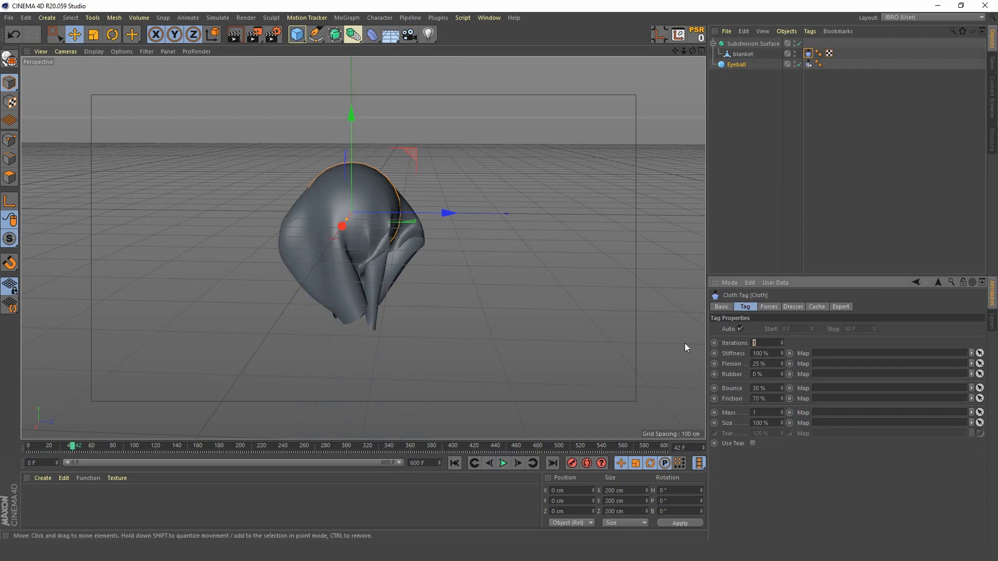
type("5")
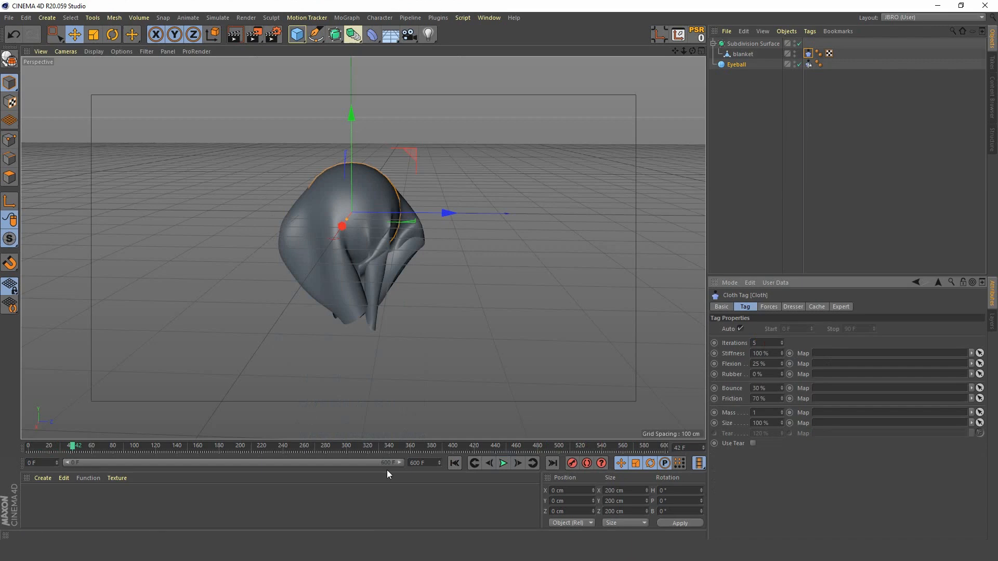
Step: Replay the simulation from the first frame and examine from several angles how the stiffer blanket drapes over the sphere
left_click(456, 463)
left_click(503, 463)
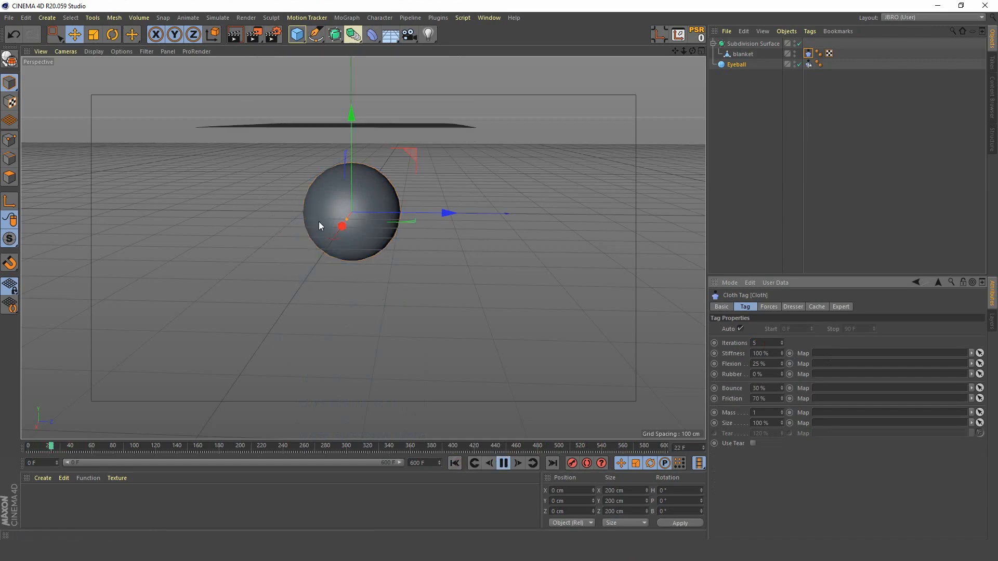
mouse_move(377, 258)
left_mouse_down("alt")
mouse_move(353, 273)
mouse_move(416, 214)
mouse_move(369, 229)
mouse_move(469, 230)
mouse_move(85, 238)
mouse_move(339, 221)
mouse_move(173, 246)
mouse_move(373, 254)
left_mouse_up("alt")
right_click_drag(373, 254, 279, 266, "alt")
middle_click_drag(460, 246, 363, 252, "alt")
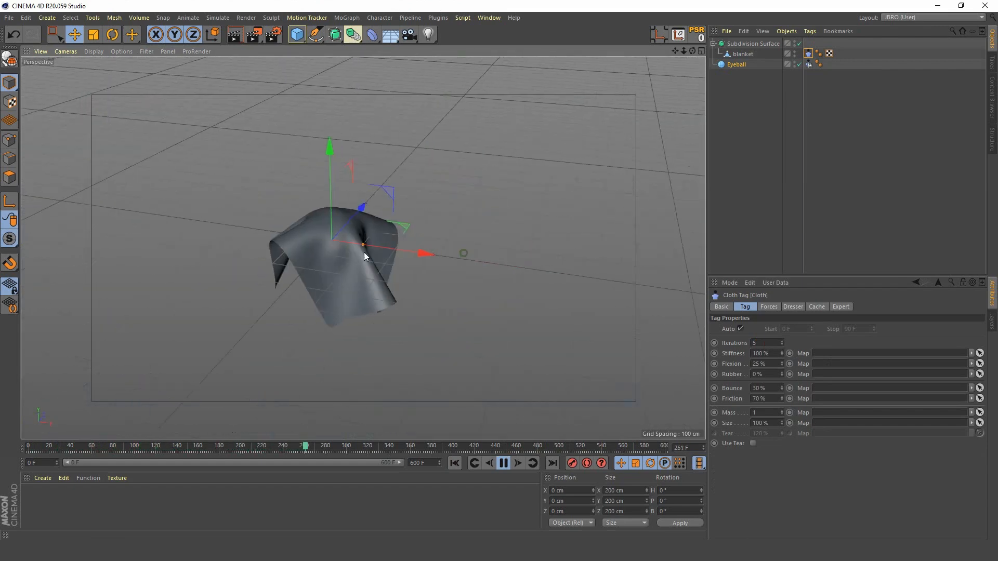
Step: Hide the grid in the perspective viewport
left_click_drag(352, 255, 360, 238, "alt")
left_click(147, 50)
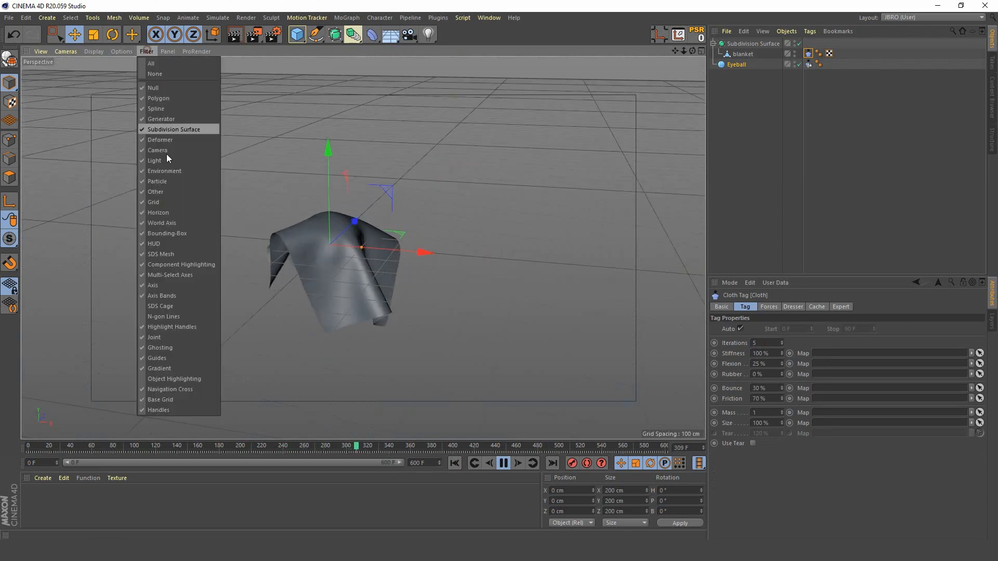
left_click(164, 202)
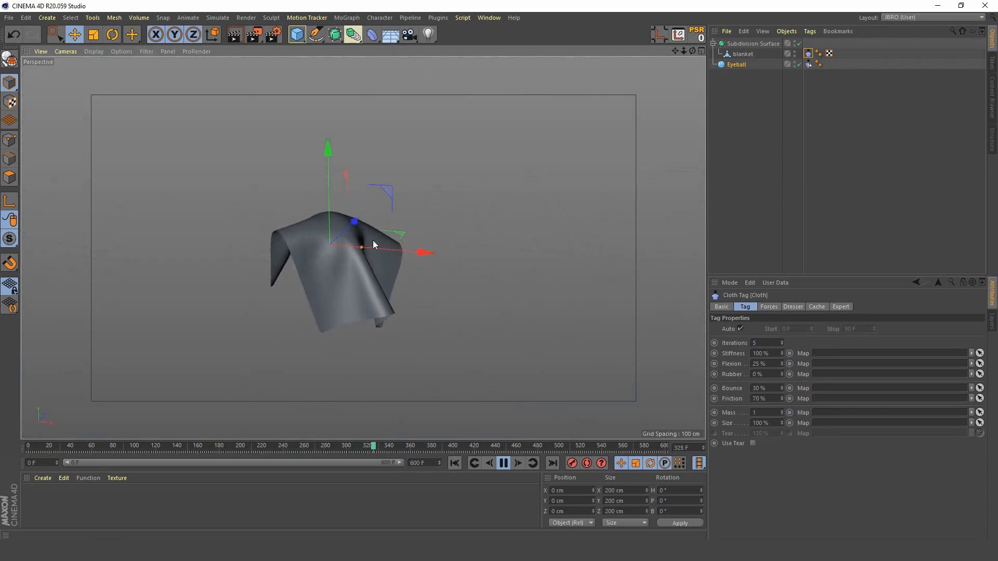
Step: Examine the draped blanket from below during playback, stop the simulation and return to the first frame
left_click_drag(333, 230, 346, 227, "alt")
right_click_drag(320, 227, 355, 165, "alt")
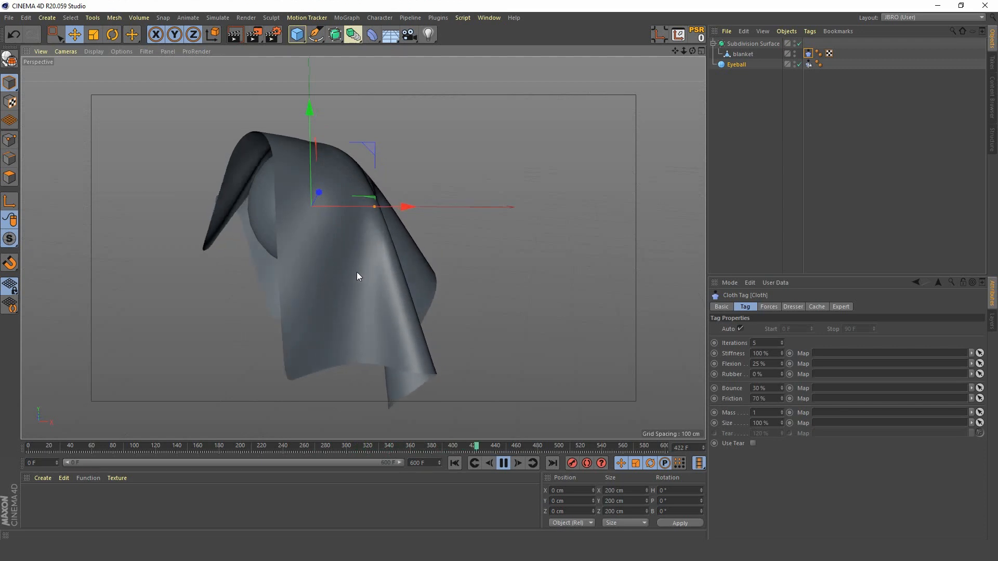
left_click(503, 463)
left_click(455, 463)
Step: Add a camera from a view framing the blanket above the sphere, and make it the active view
middle_click_drag(342, 268, 396, 332, "alt")
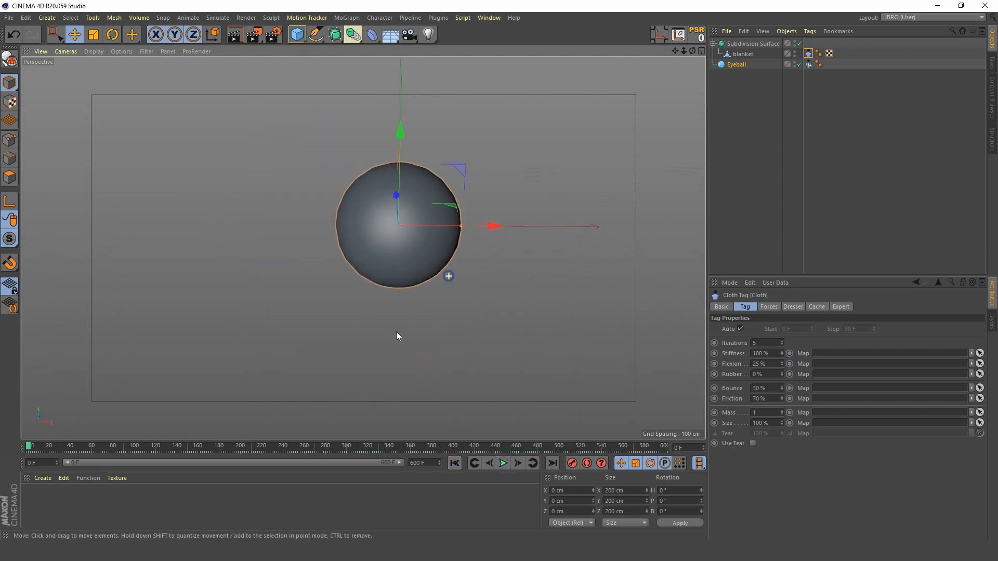
right_click_drag(396, 331, 420, 257, "alt")
mouse_move(420, 257)
left_mouse_down("alt")
mouse_move(425, 308)
mouse_move(426, 274)
left_mouse_up("alt")
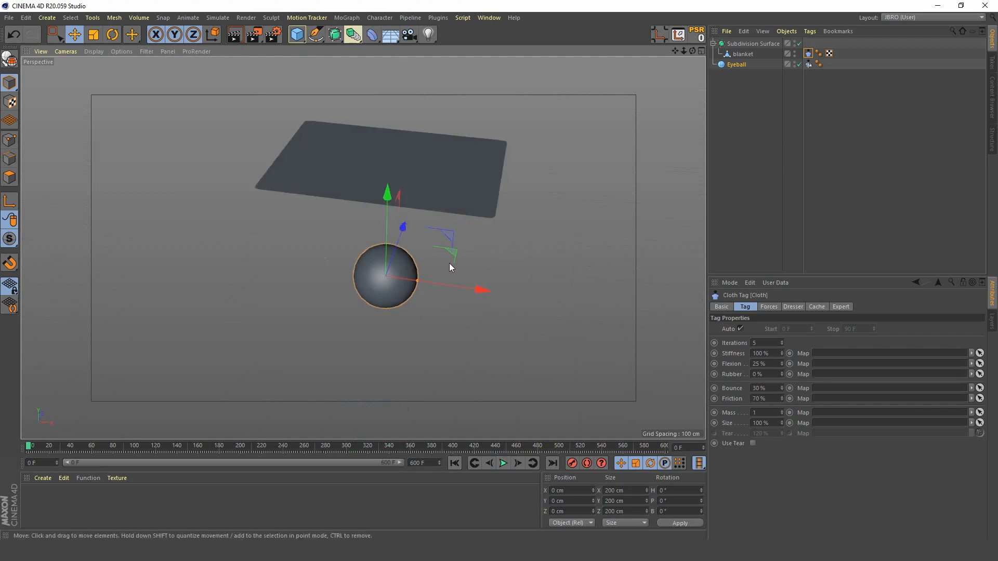
left_click(409, 34)
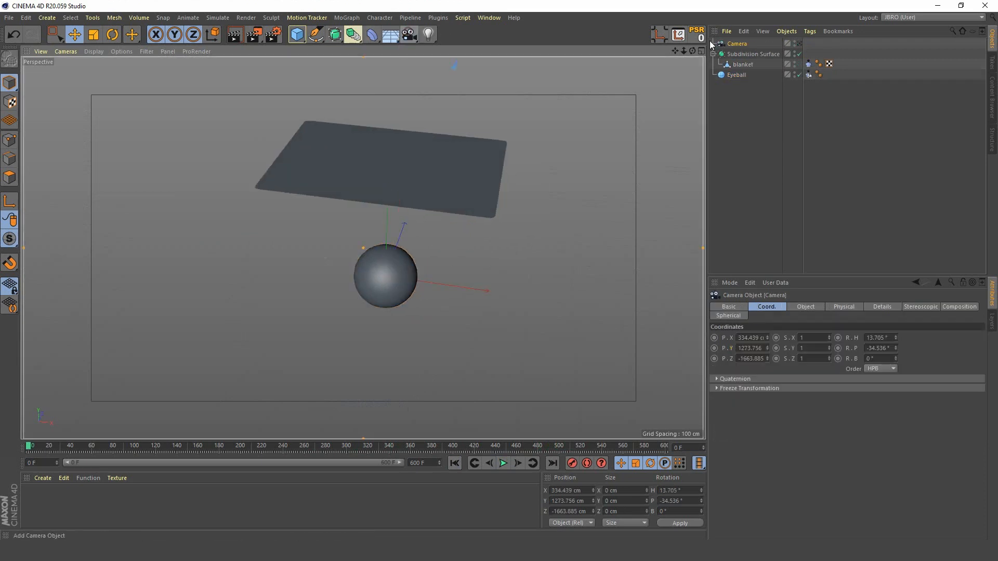
left_click(799, 44)
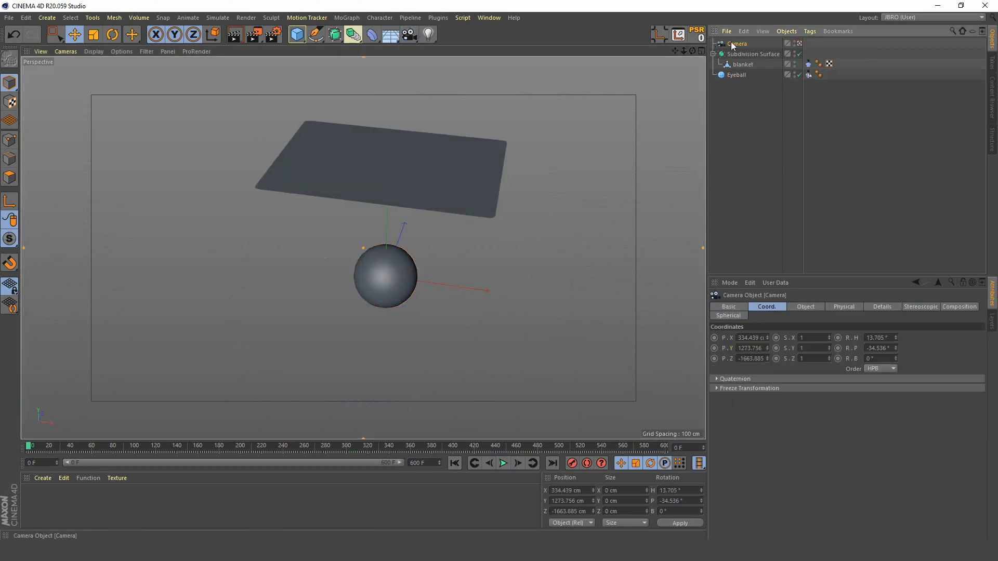
Step: Set the camera's X, Y and Z position to 0 cm
double_click(758, 338)
type("0")
key("Tab")
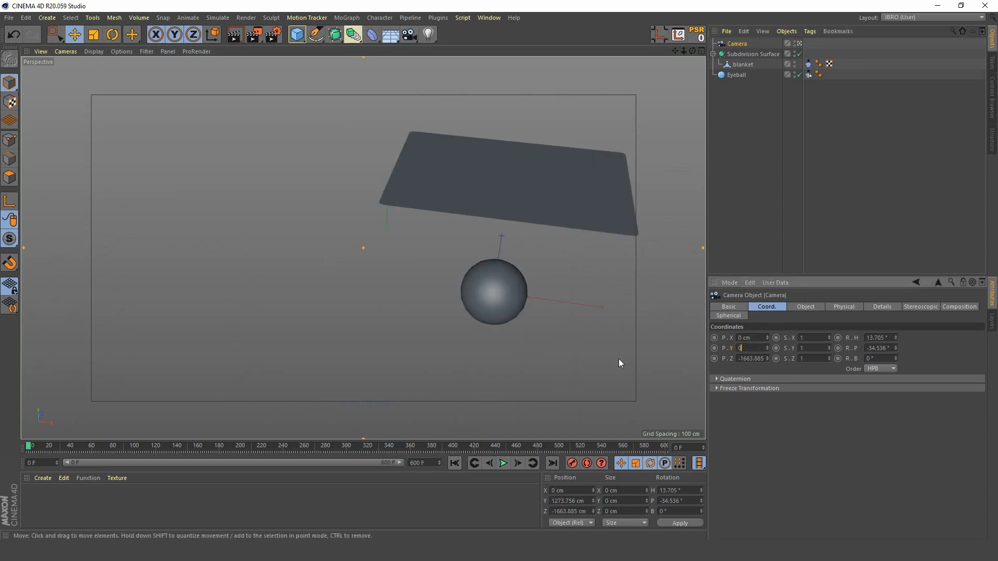
type("0")
key("Tab")
Step: Point the camera straight down with heading 0° and pitch -90°, and raise it to 1002 cm on Y
type("0")
key("Tab")
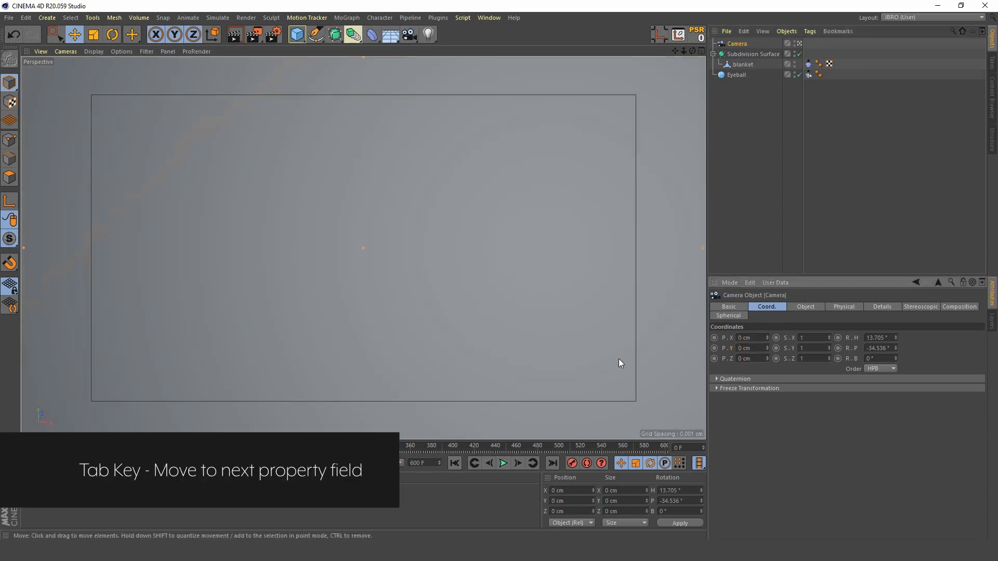
double_click(893, 336)
type("0")
key("Tab")
type("0")
key("Tab")
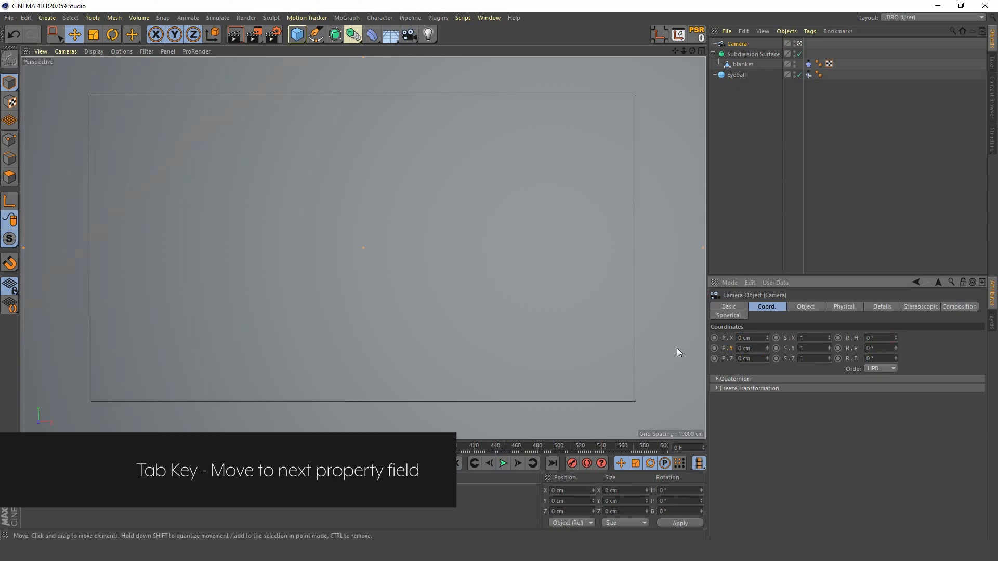
double_click(881, 346)
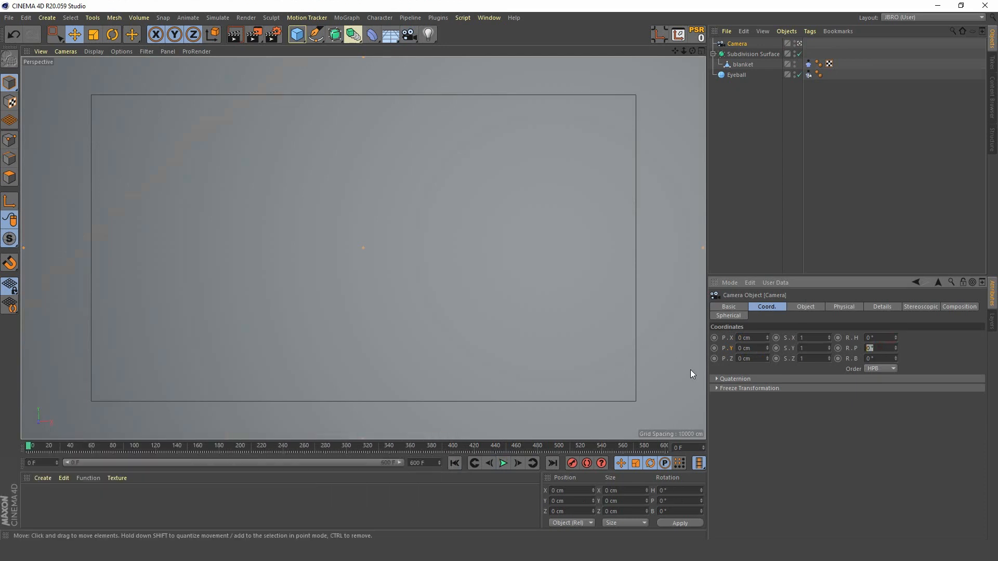
type("-90")
key("Return")
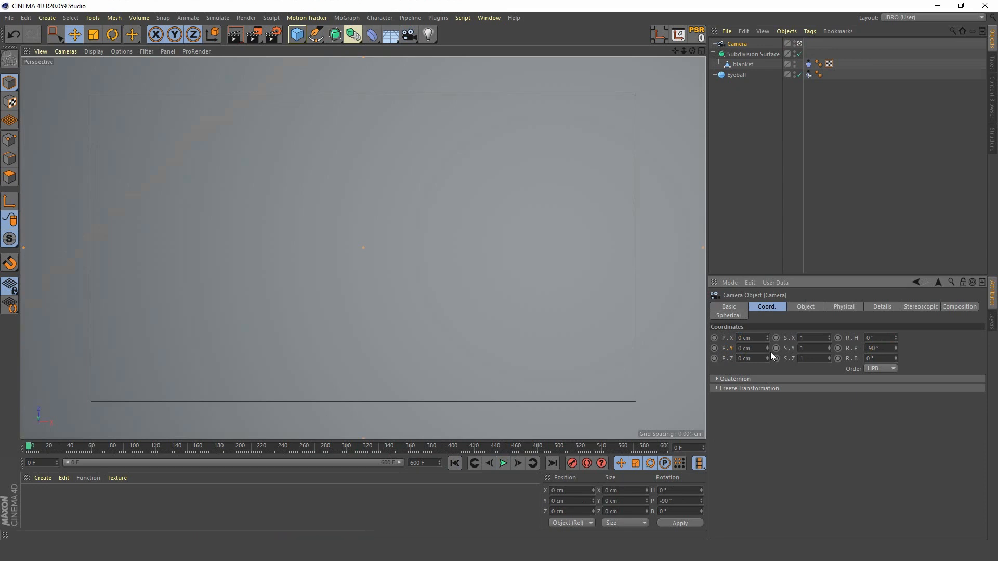
mouse_move(766, 348)
left_mouse_down()
mouse_move(748, 350)
mouse_move(767, 333)
mouse_move(768, 315)
mouse_move(767, 332)
left_mouse_up()
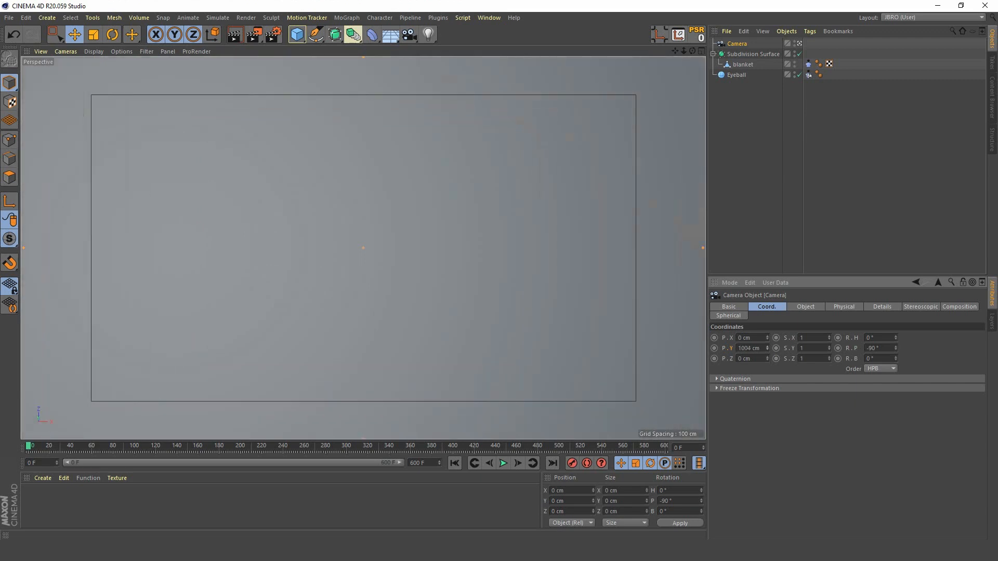
Step: Play the blanket simulation through the overhead camera, stop it and return to the first frame
left_click(503, 463)
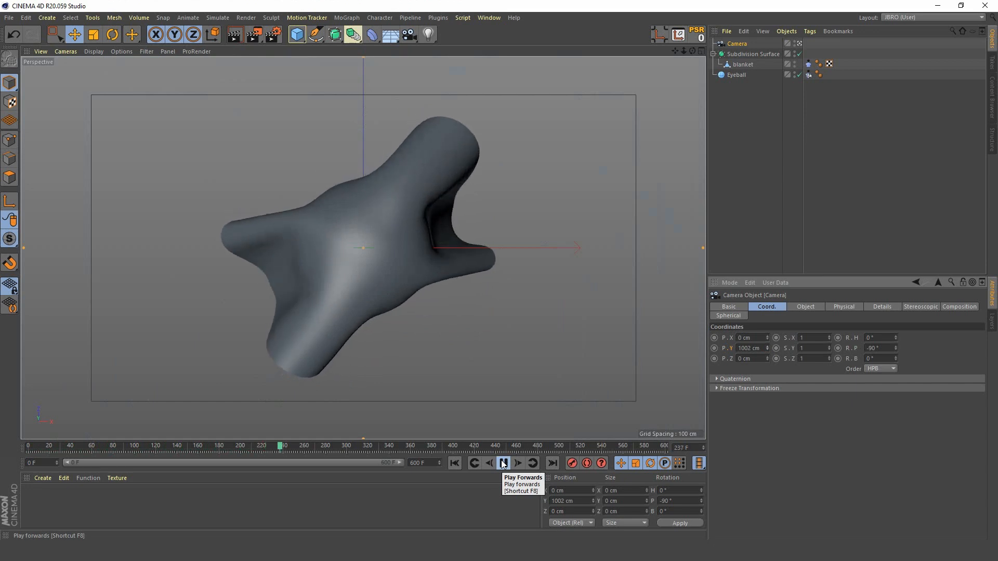
left_click(503, 463)
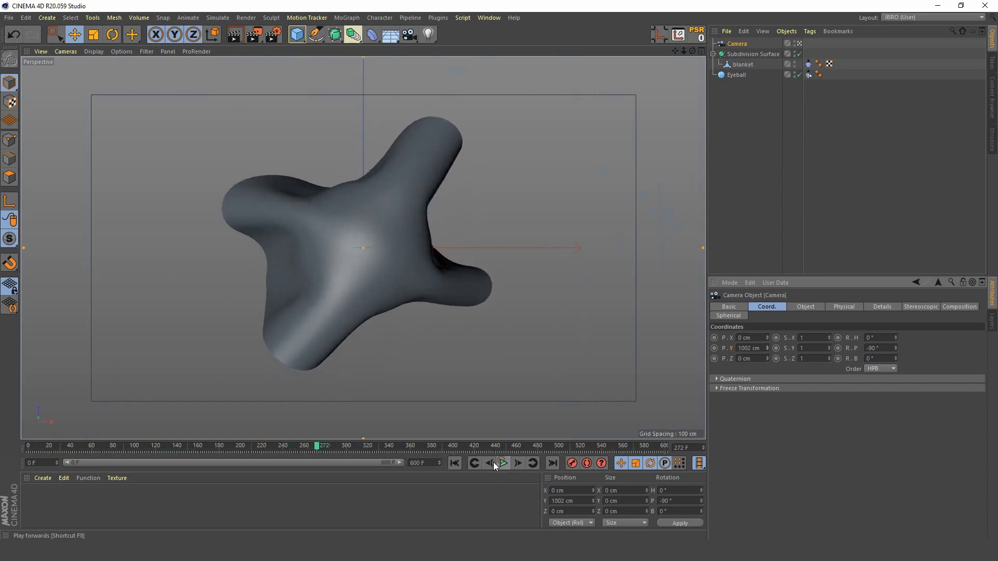
left_click(453, 462)
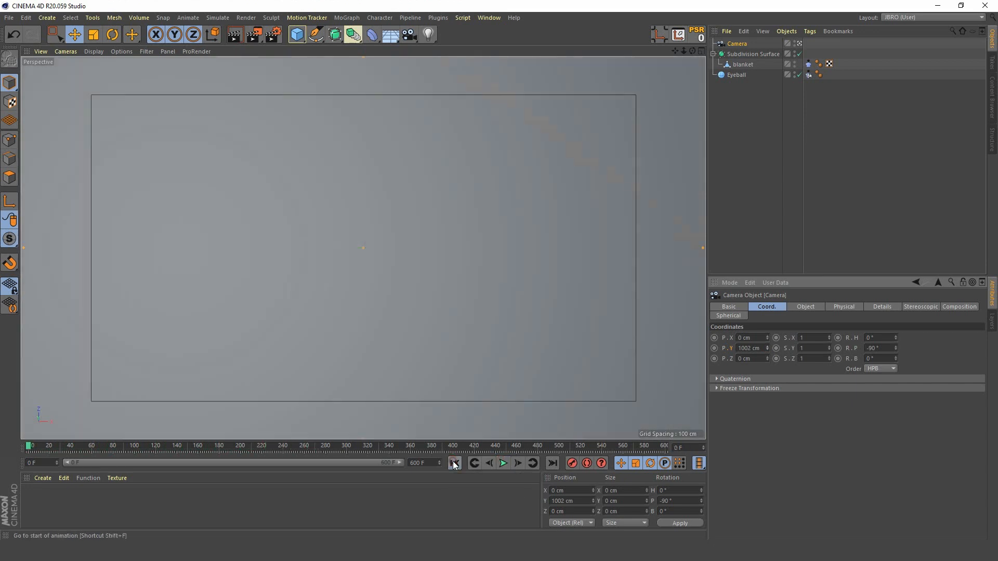
Step: Create a new material and name it eyeball
left_click(739, 74)
double_click(48, 512)
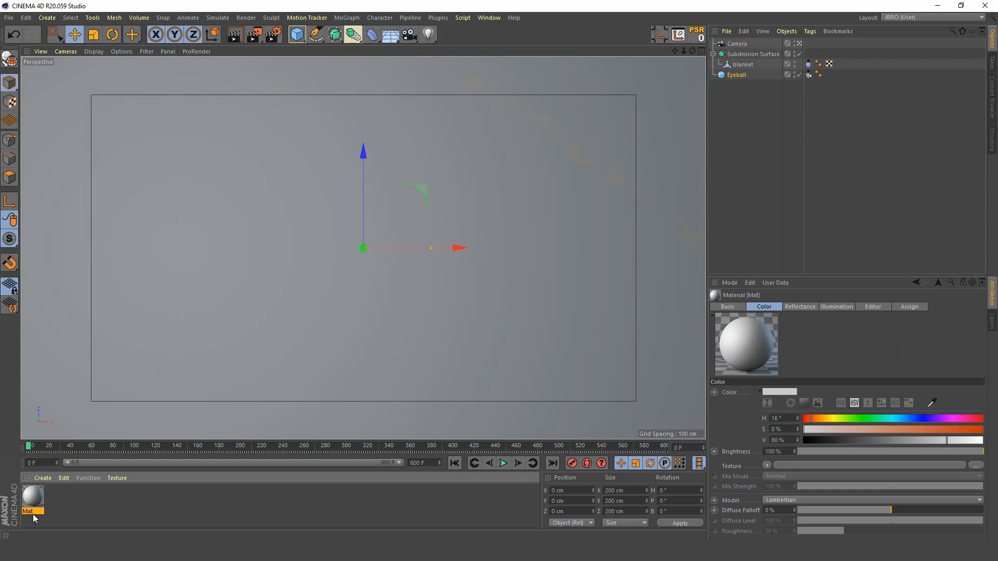
double_click(33, 512)
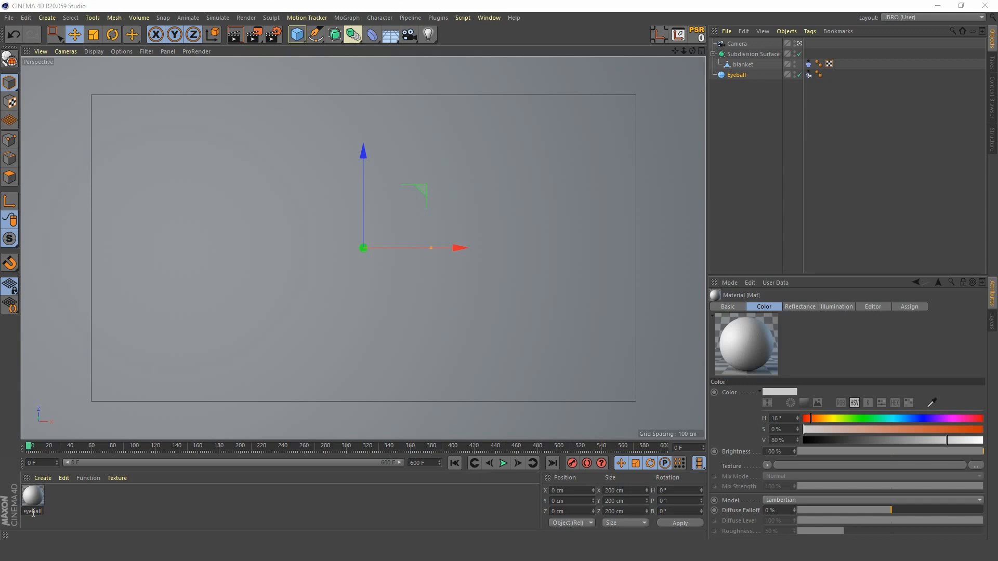
key("Return")
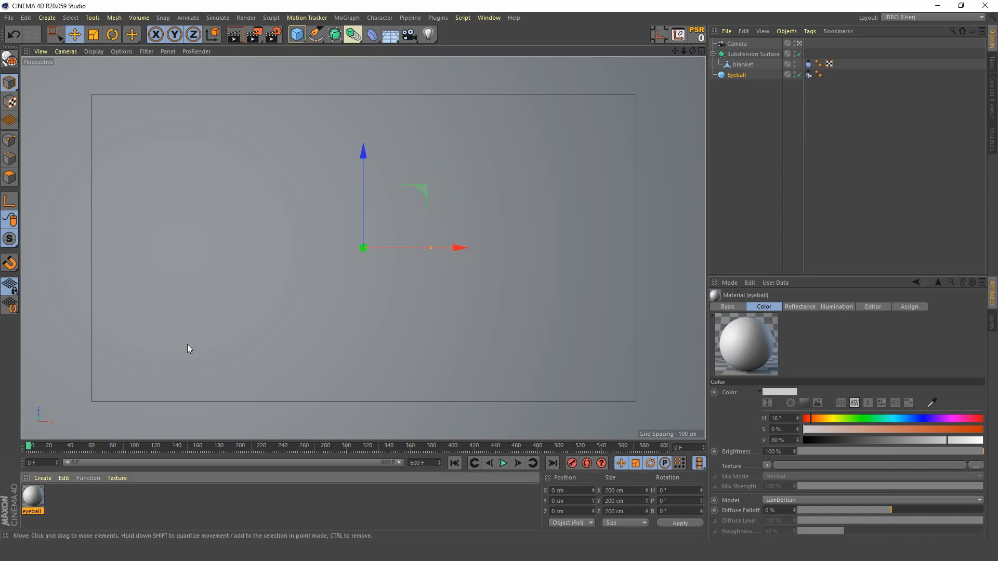
Step: Open the eyeball material for editing and hide the Subdivision Surface so the sphere is unobstructed
double_click(34, 496)
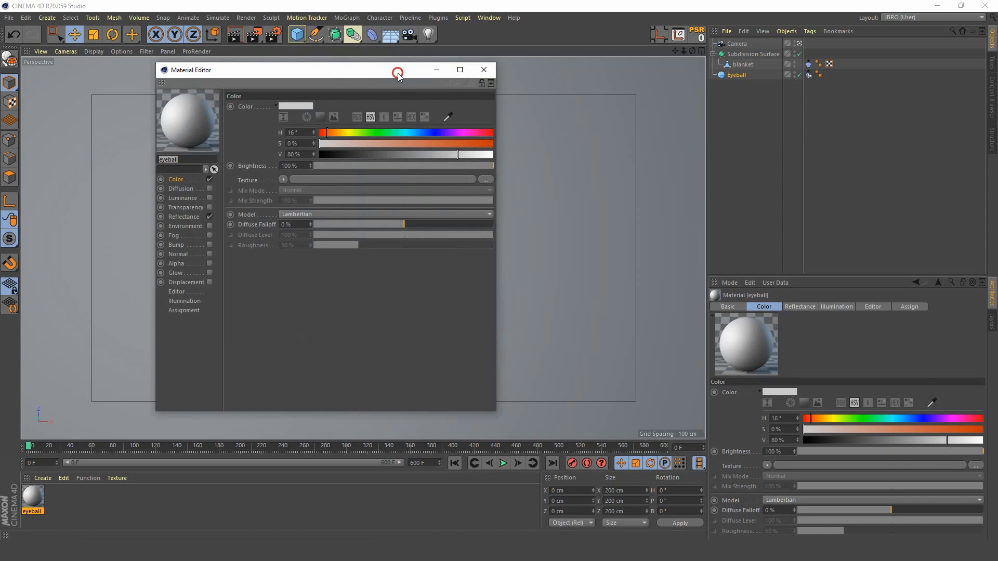
left_click_drag(398, 73, 416, 243)
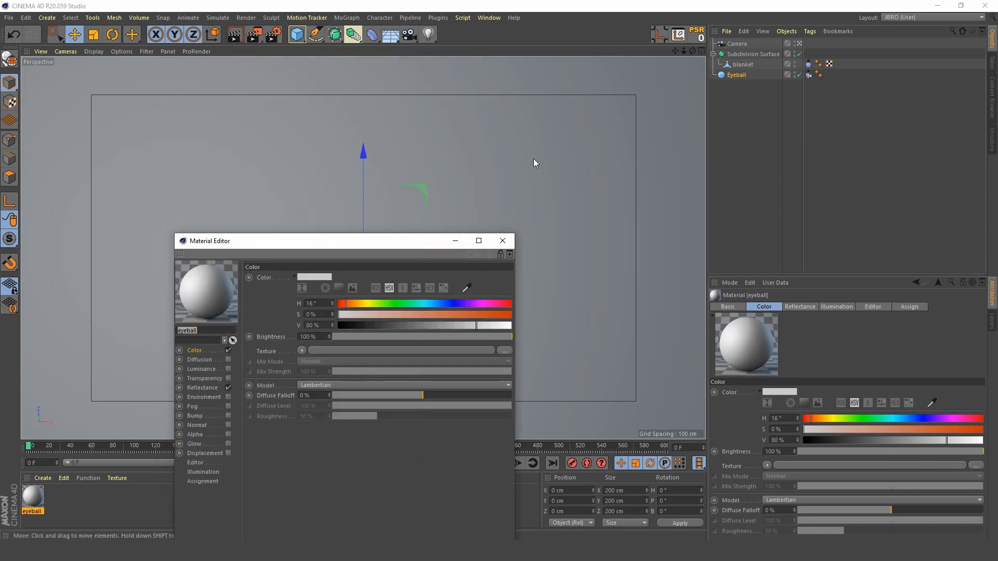
left_click(794, 52)
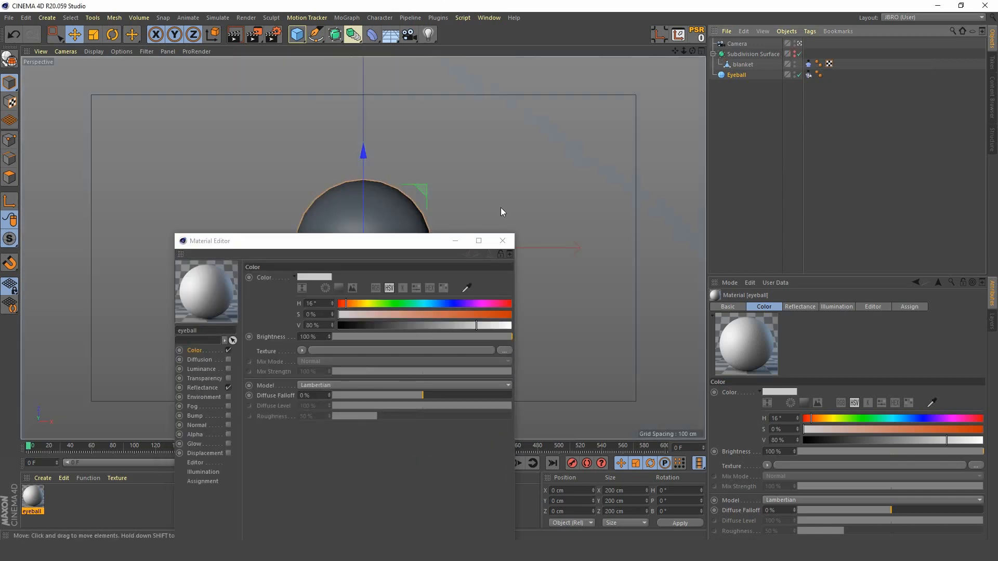
left_click_drag(399, 245, 719, 159)
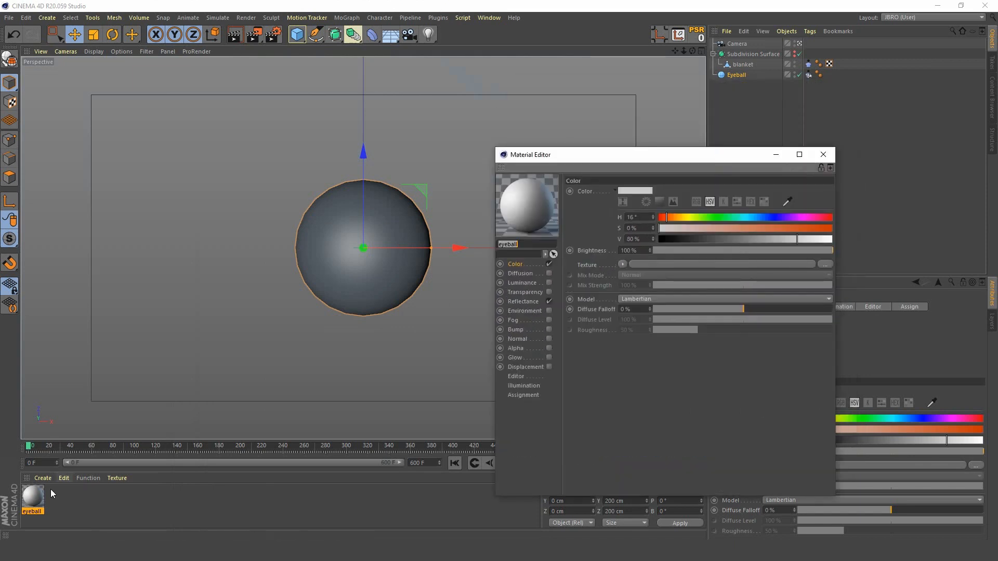
Step: Apply the eyeball material to the Eyeball sphere
left_click_drag(33, 503, 684, 169)
left_click_drag(740, 78, 741, 76)
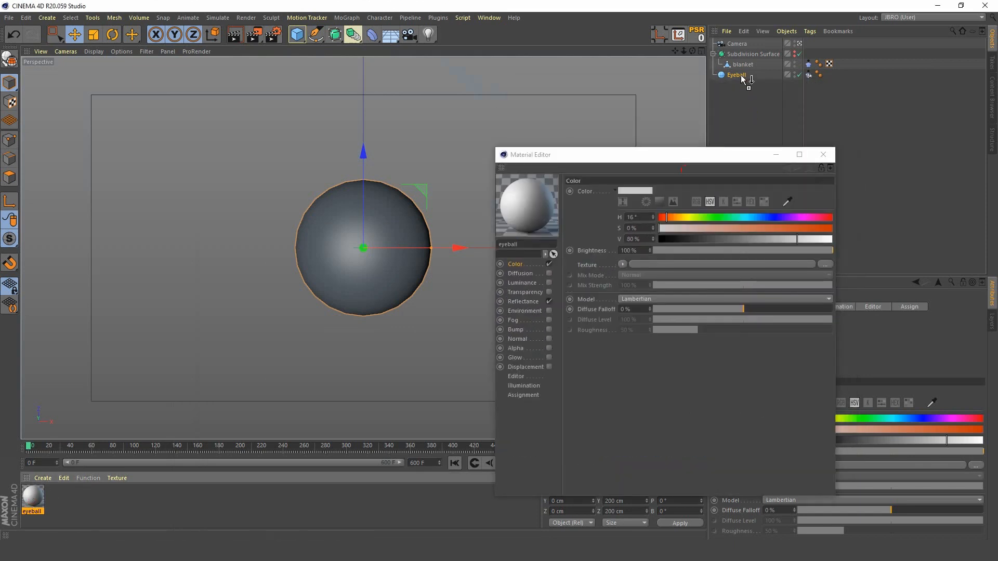
left_click_drag(658, 157, 692, 62)
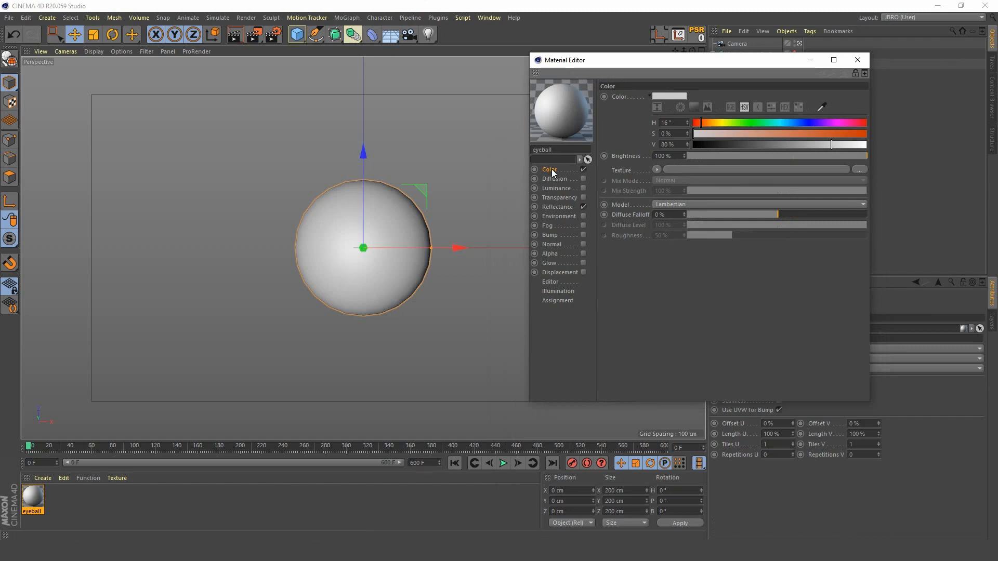
Step: Load a Gradient texture into the eyeball material's Color channel and set its type to 2D - Circular
left_click(657, 170)
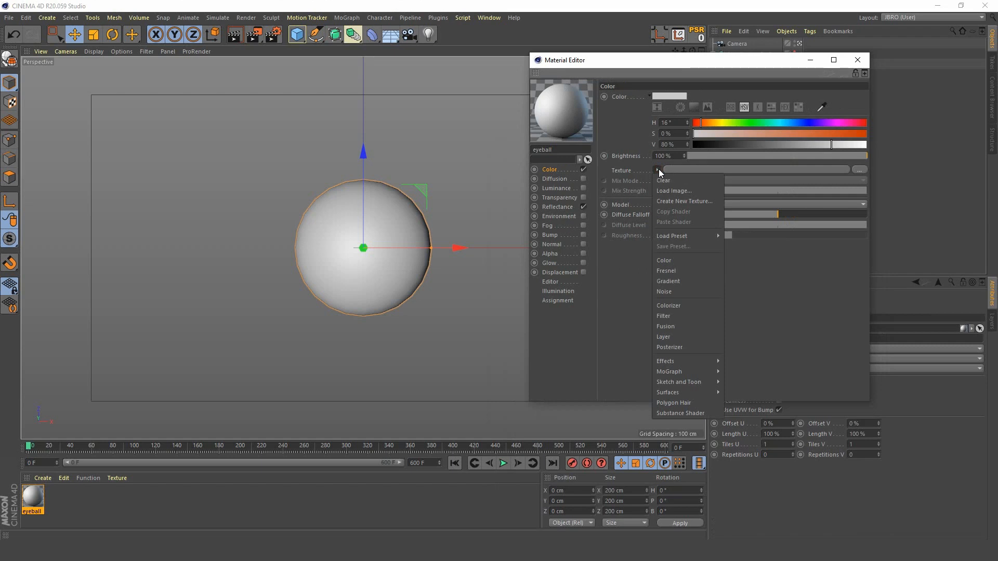
left_click(676, 283)
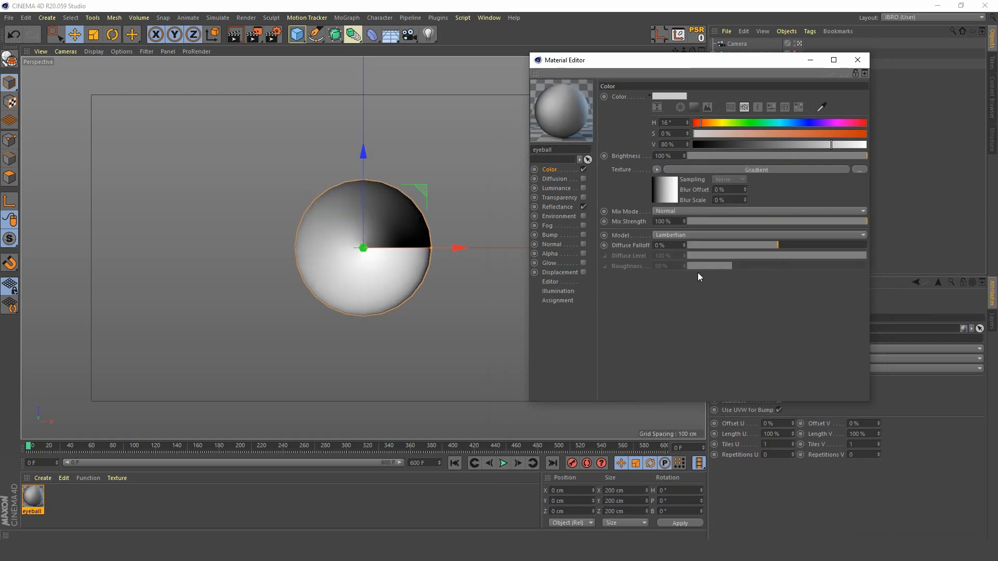
left_click(663, 195)
left_click(693, 213)
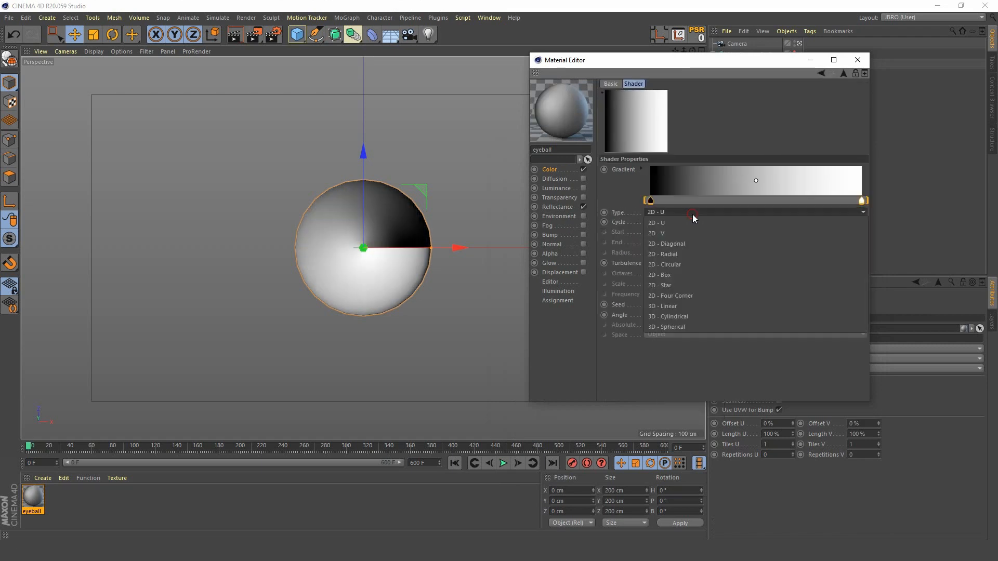
left_click(689, 265)
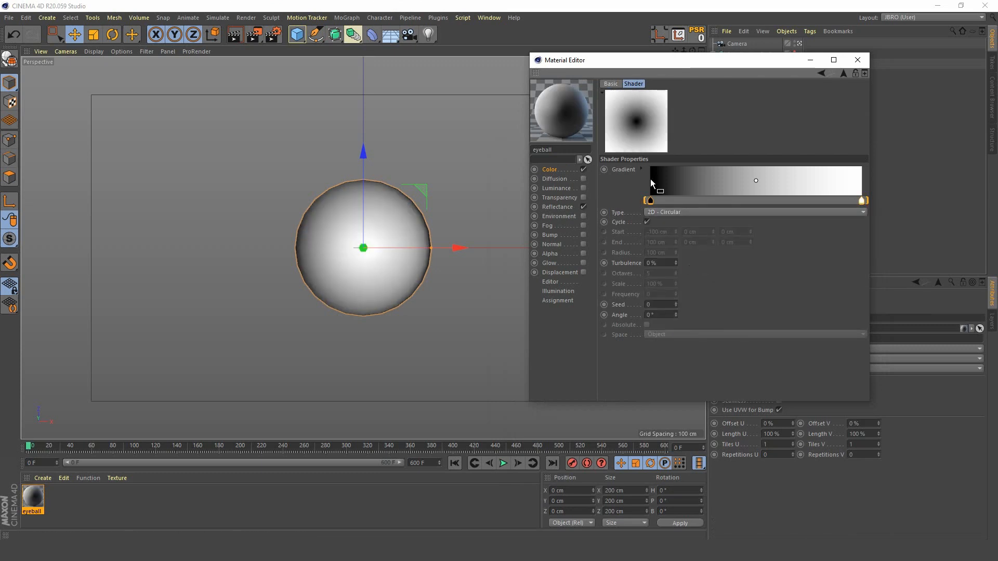
Step: Change the gradient's white end knot to red with hue 360°, saturation 100% and value 100%
double_click(863, 204)
left_click_drag(852, 224, 967, 225)
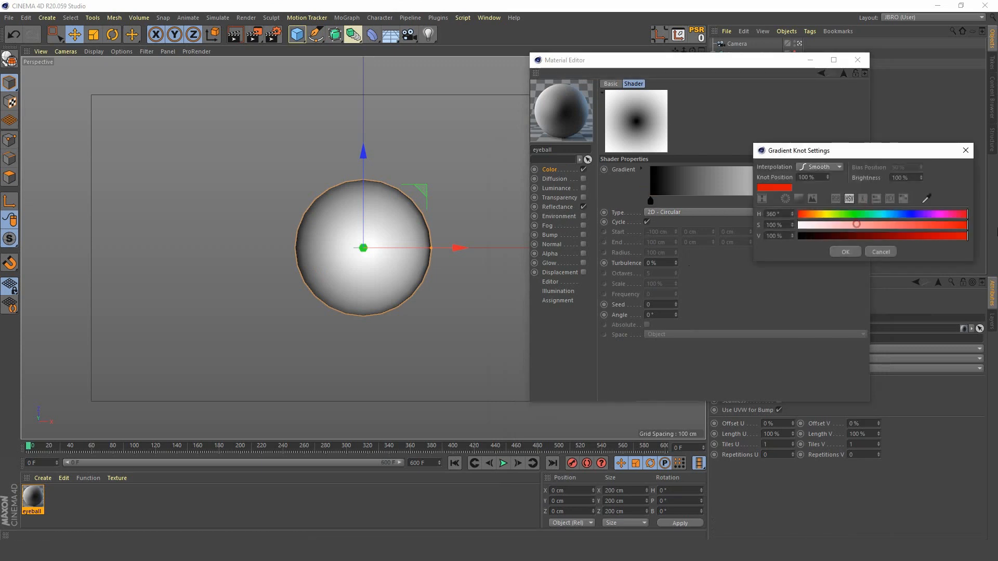
left_click(843, 252)
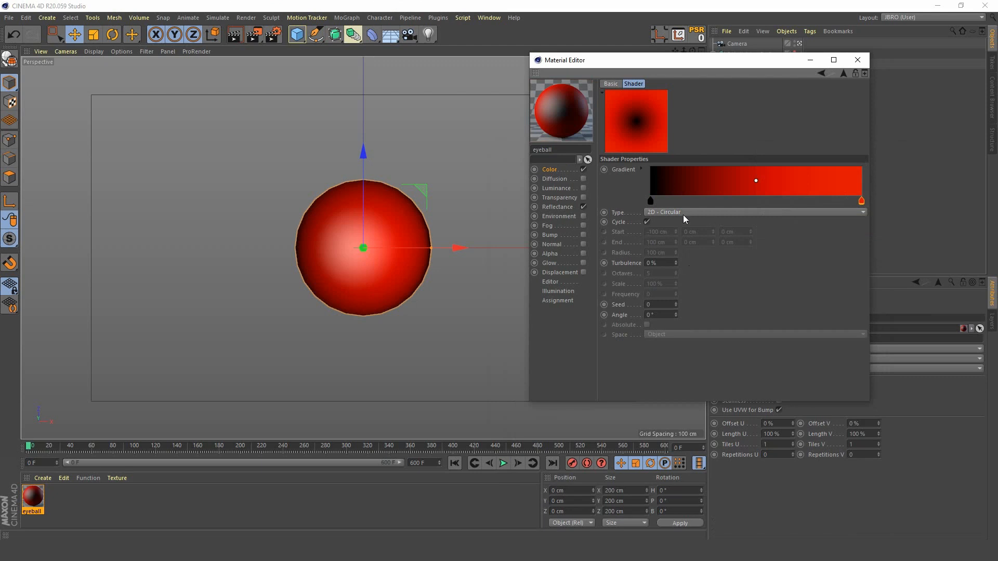
Step: Change the gradient's black start knot to white with saturation 0% and value 100%
double_click(650, 200)
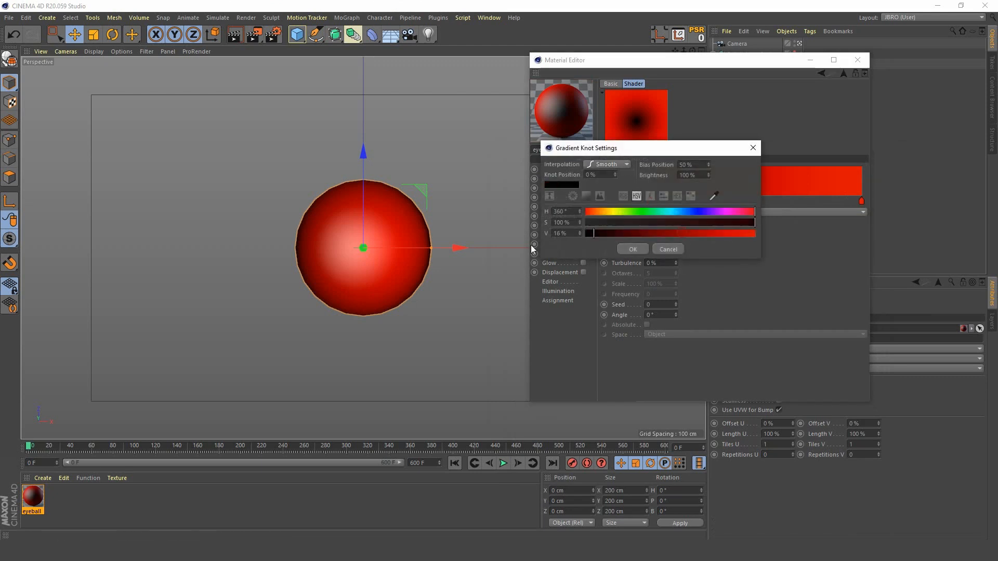
left_click_drag(532, 245, 528, 246)
left_click_drag(662, 222, 570, 225)
left_click_drag(705, 232, 834, 243)
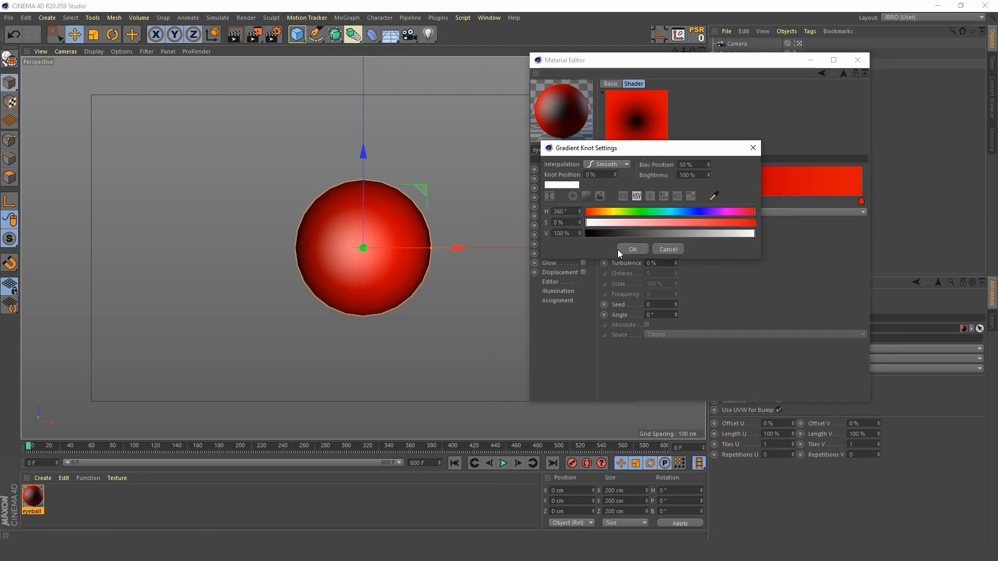
left_click(629, 249)
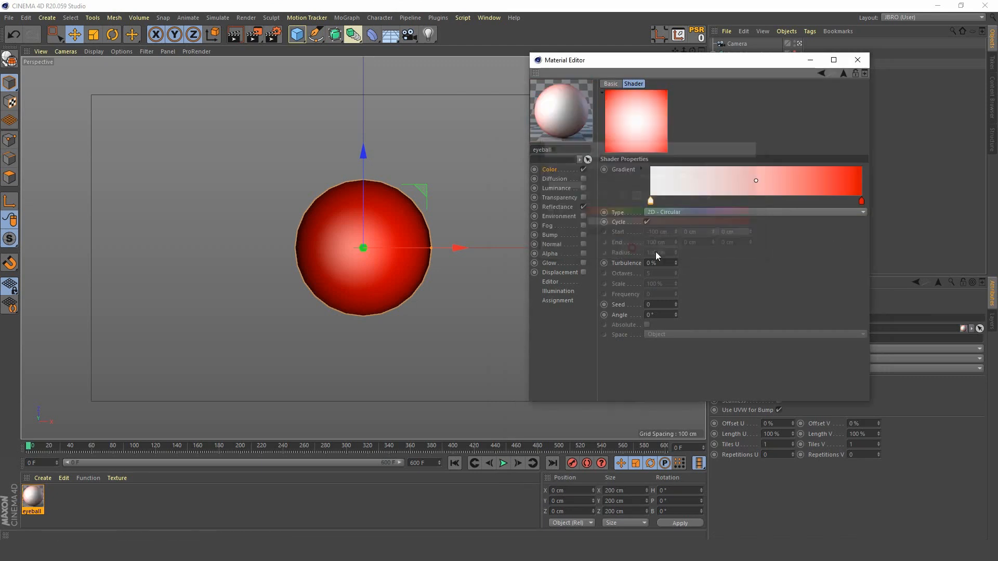
Step: Invert the eyeball gradient and move its white knot inward to a position of about 37.7%
right_click(721, 181)
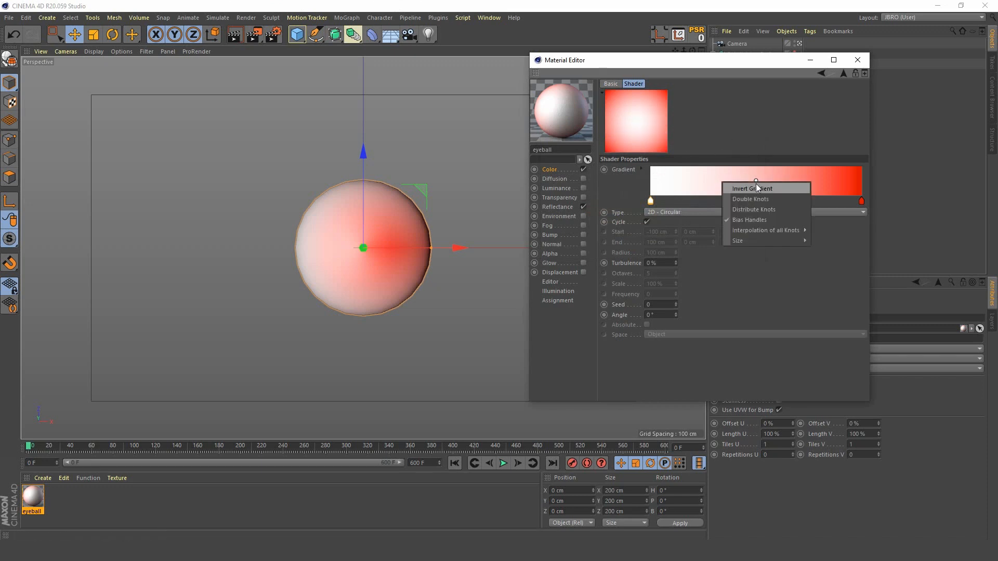
left_click(703, 174)
right_click(701, 174)
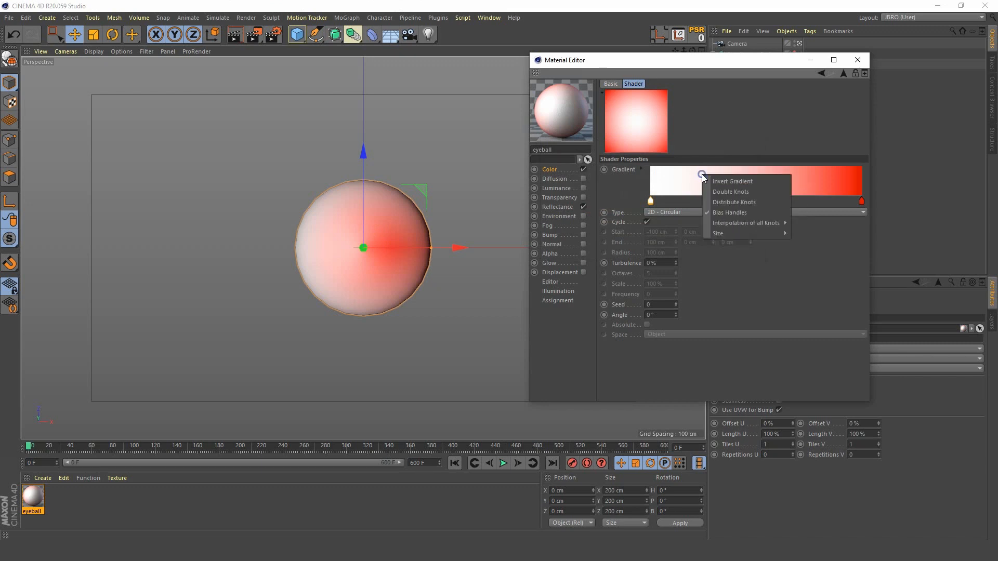
left_click(733, 185)
left_click_drag(861, 200, 729, 209)
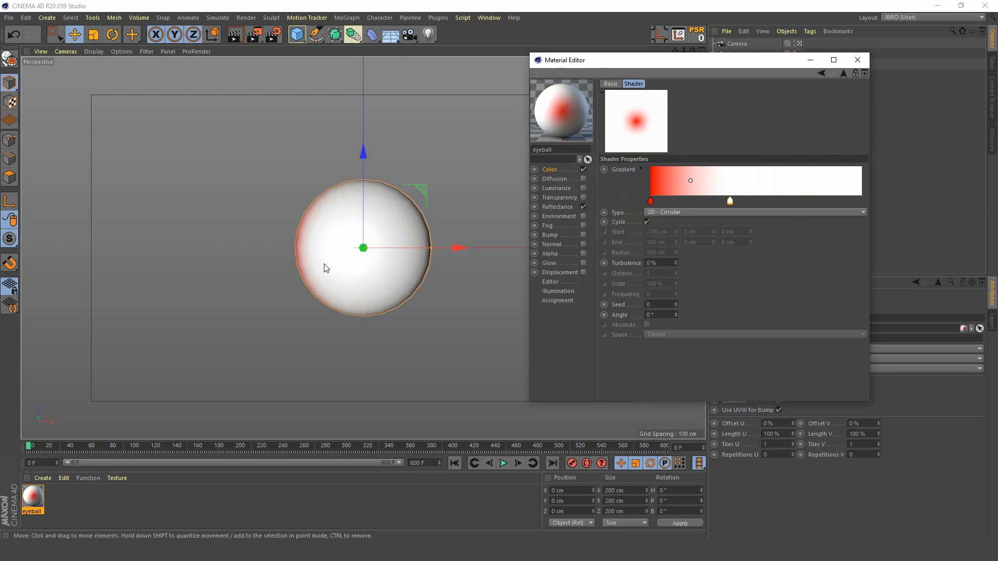
Step: Rotate the Eyeball sphere to a bank (B) angle of 90° so the red spot faces the camera
left_click(345, 249)
key("r")
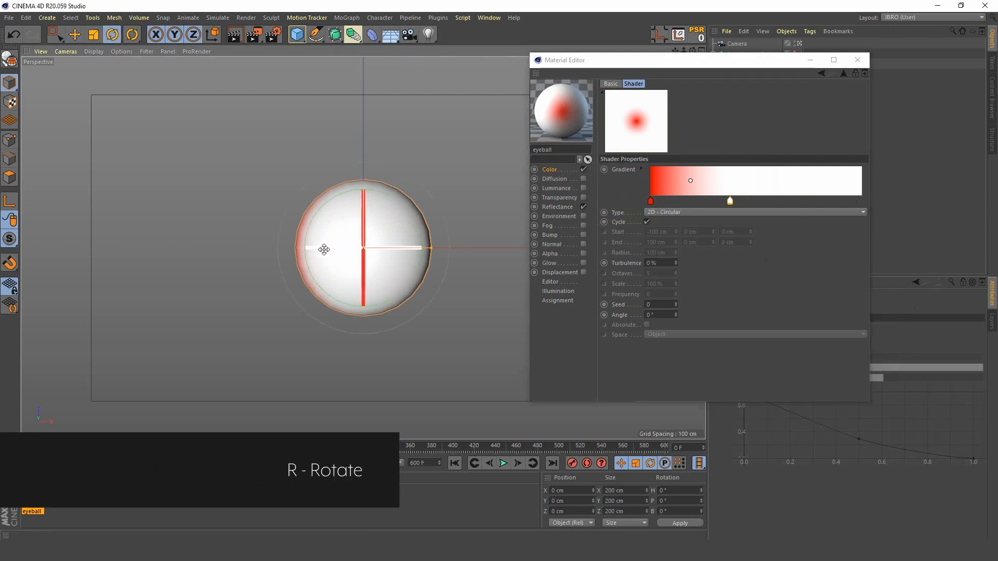
left_click_drag(318, 249, 435, 252)
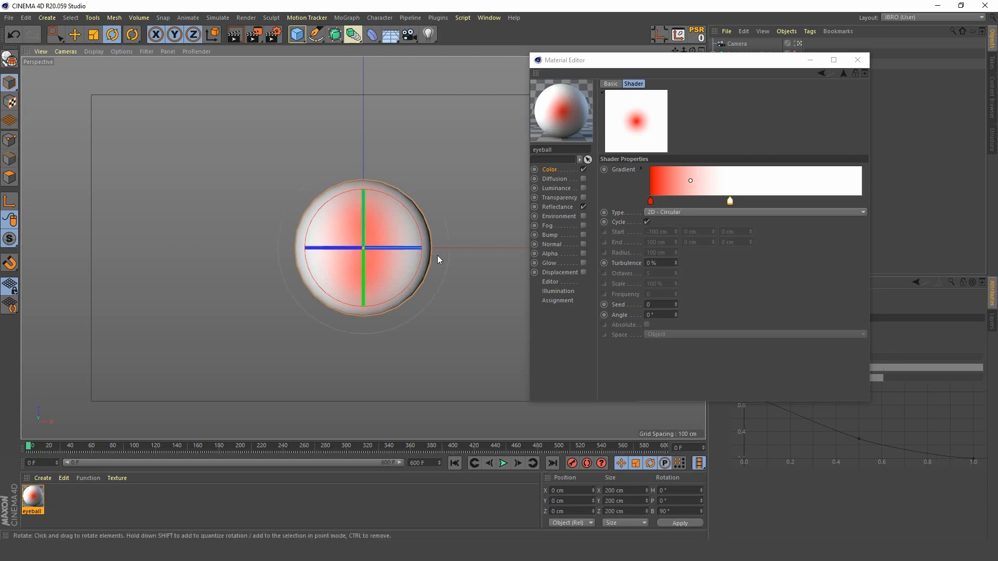
Step: Try Step interpolation on the gradient's white knot and return it to Smooth
left_click(642, 169)
left_click(707, 213)
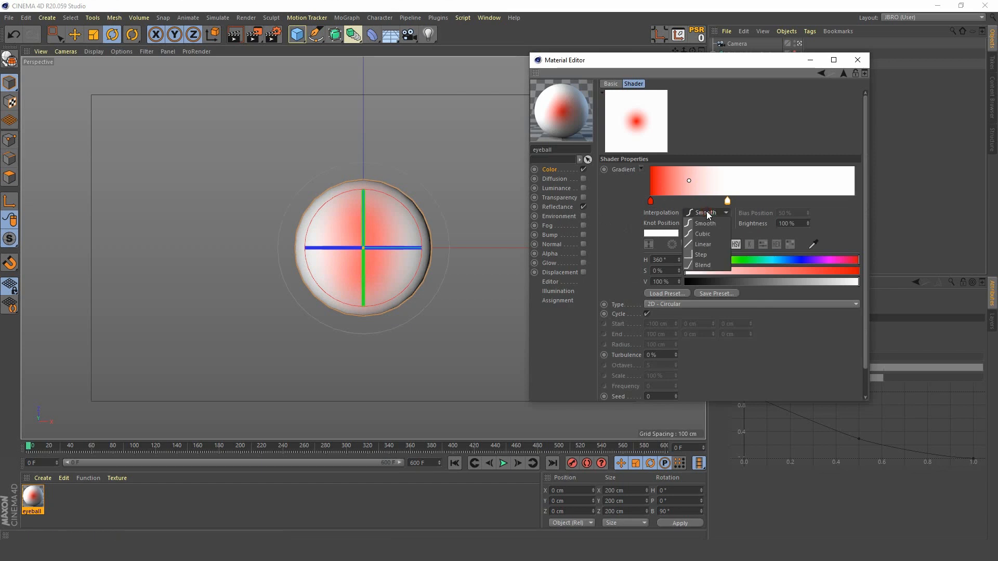
left_click(706, 254)
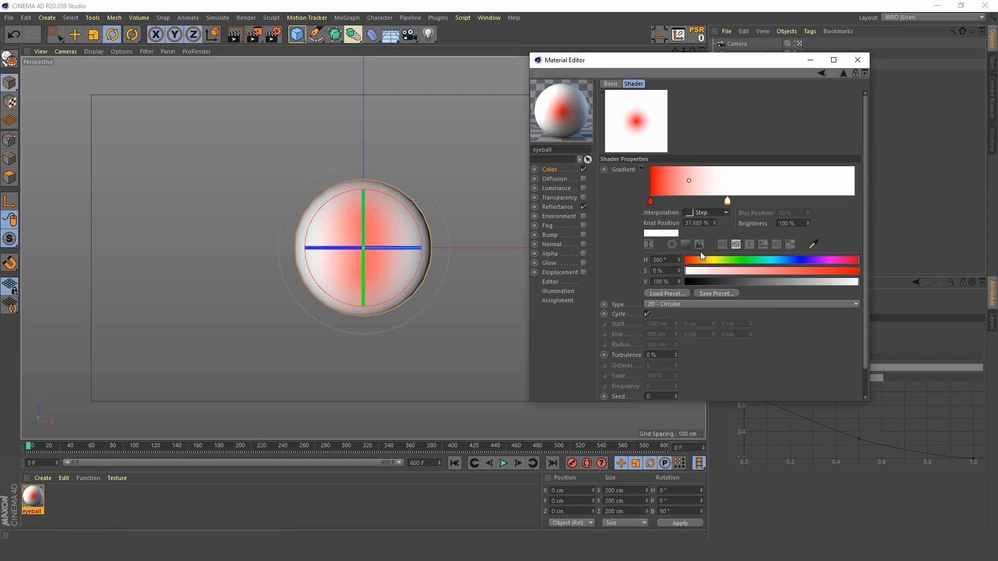
left_click(719, 213)
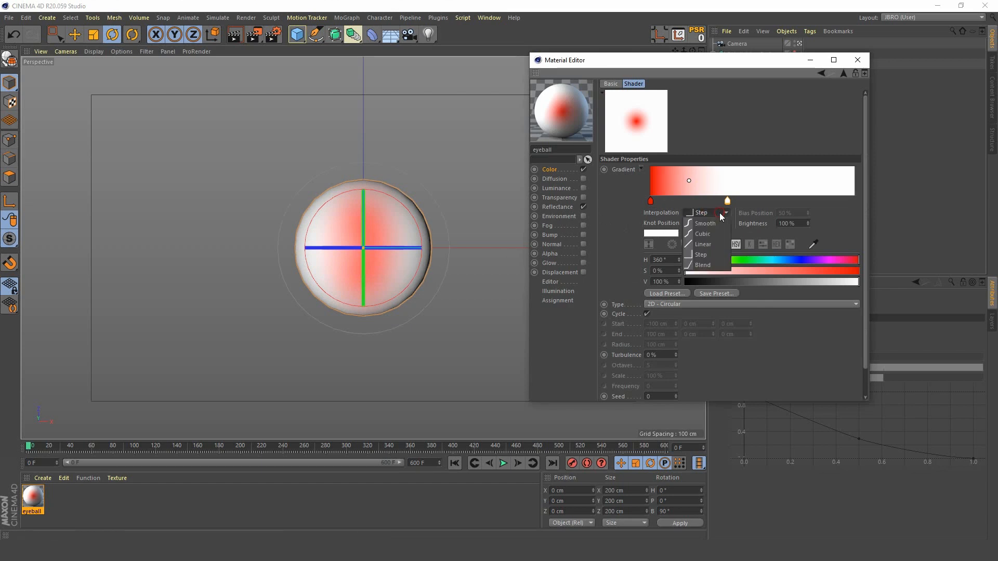
left_click(709, 226)
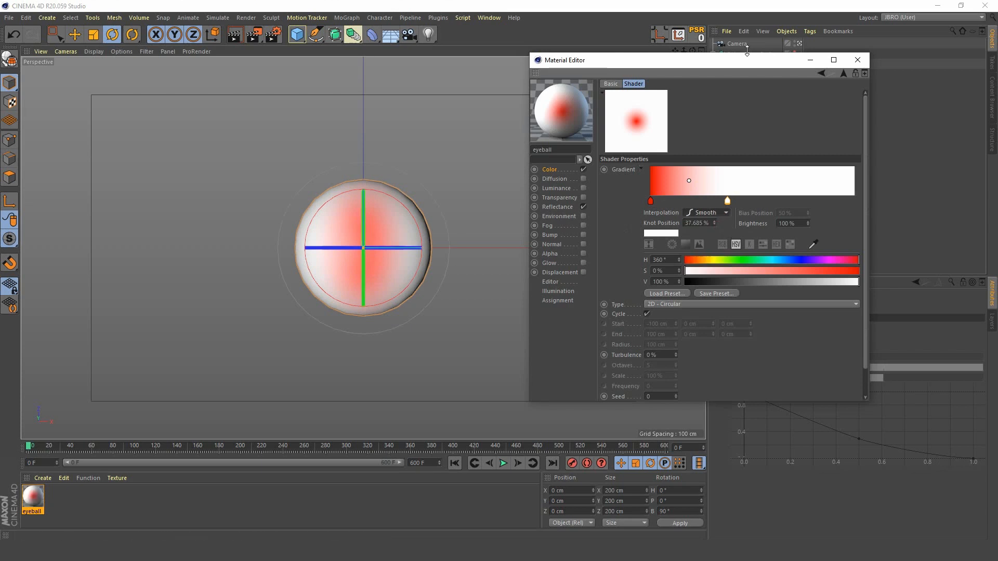
Step: Scale the Eyeball's texture in Texture mode along Z to about 42.5 cm
left_click(810, 60)
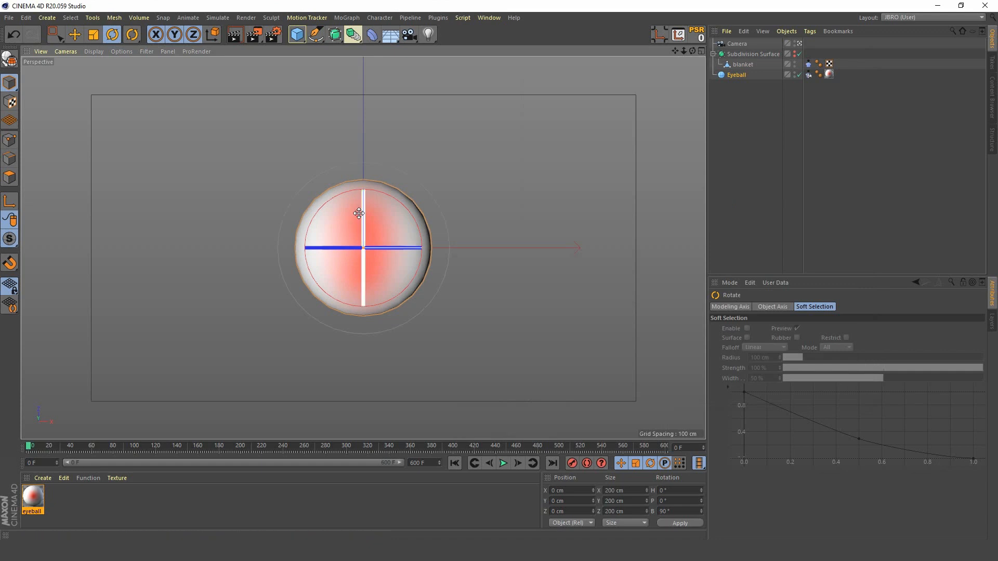
left_click(829, 75)
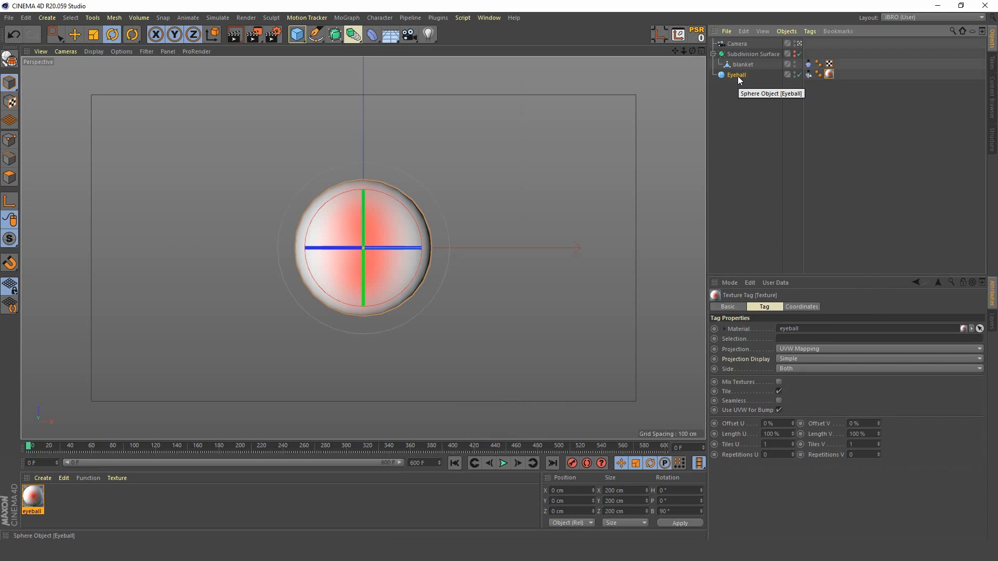
left_click(11, 103)
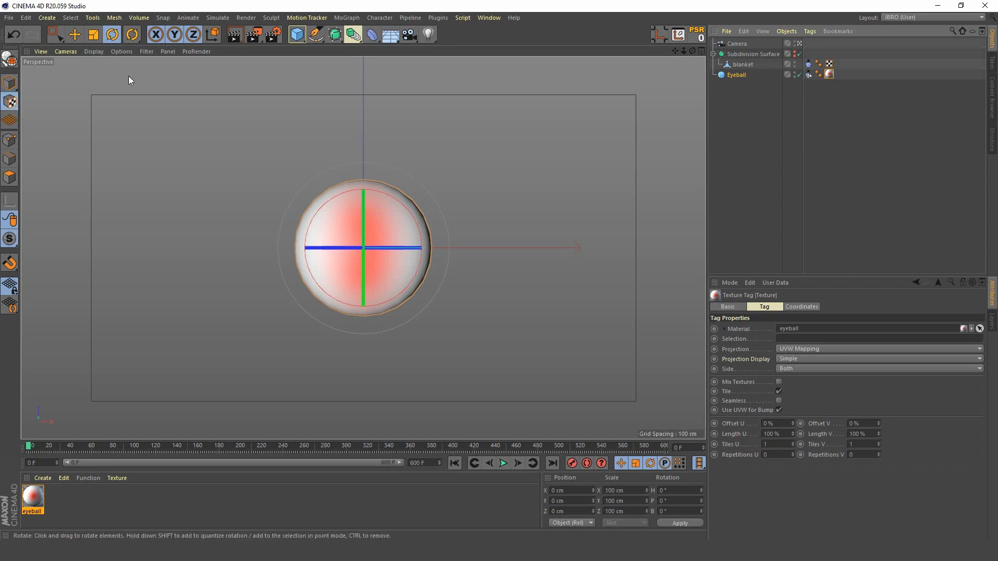
left_click(94, 35)
left_click_drag(362, 150, 362, 207)
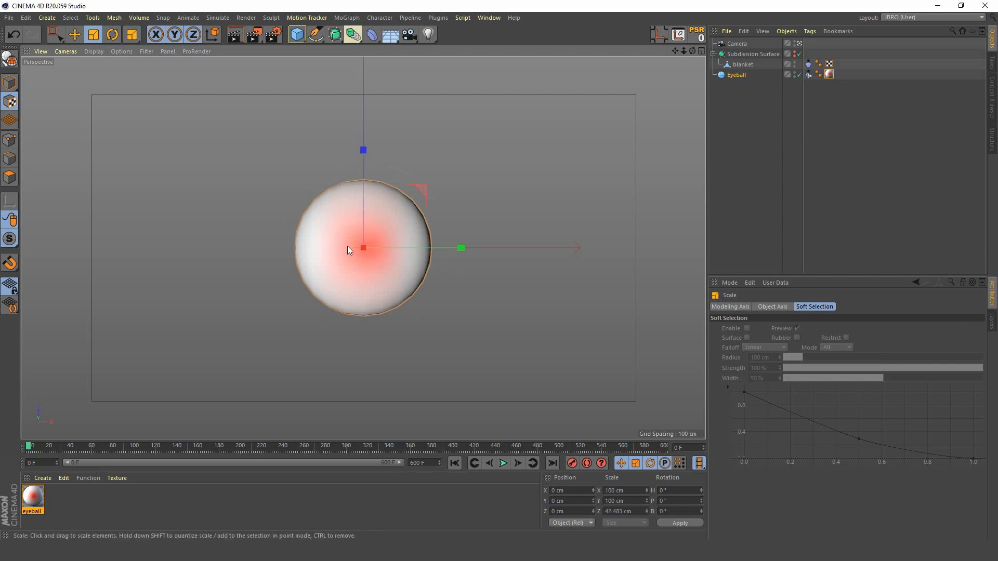
double_click(37, 500)
left_click_drag(703, 61, 742, 39)
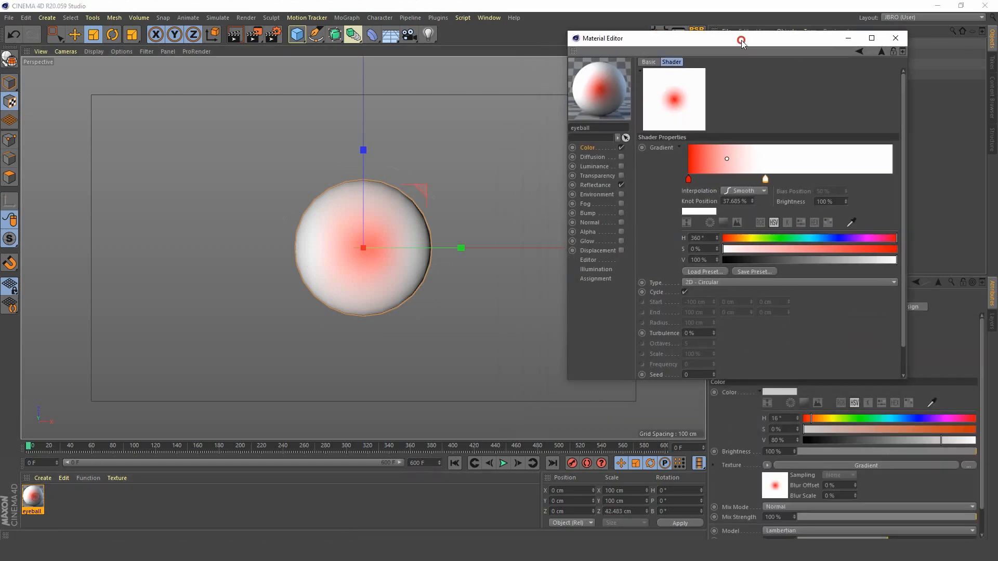
left_click(588, 147)
left_click(894, 38)
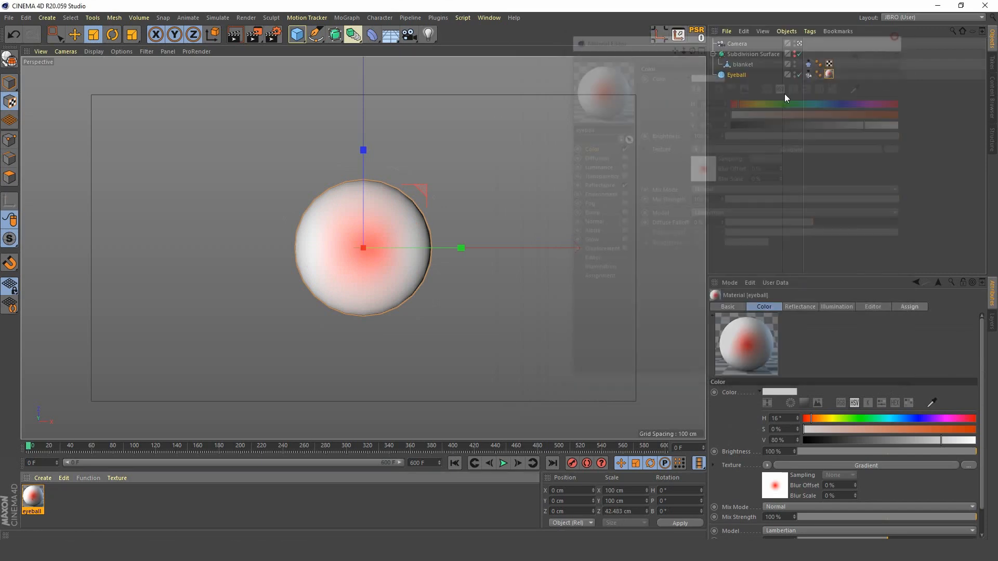
Step: Add the Sketch and Toon effect to the render settings and render the active view
left_click(272, 36)
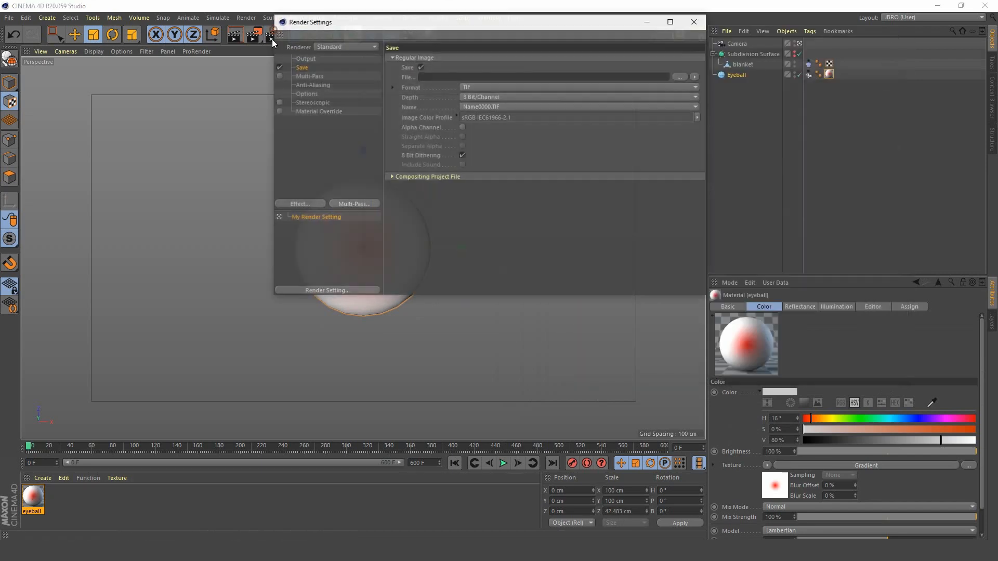
left_click(305, 203)
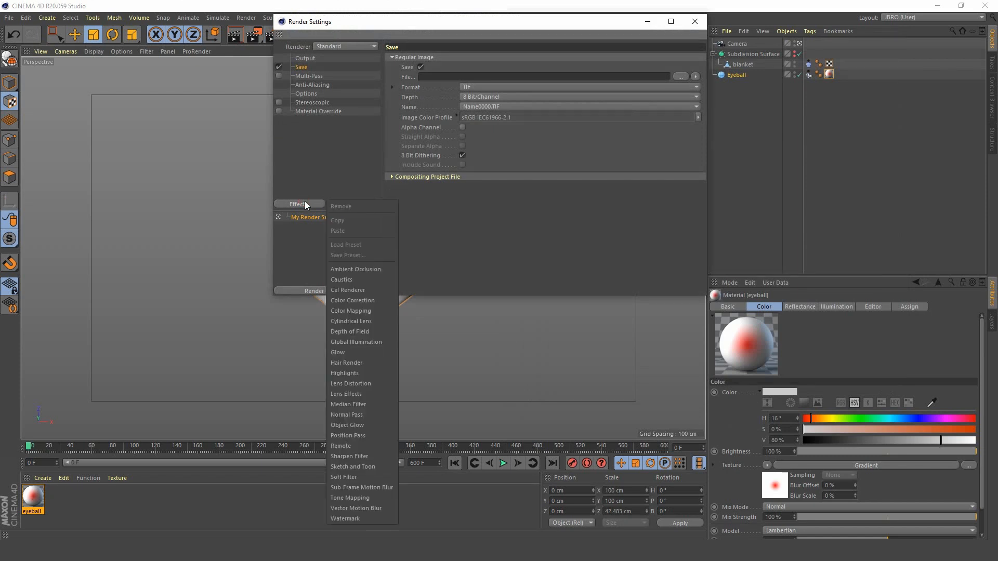
left_click(375, 466)
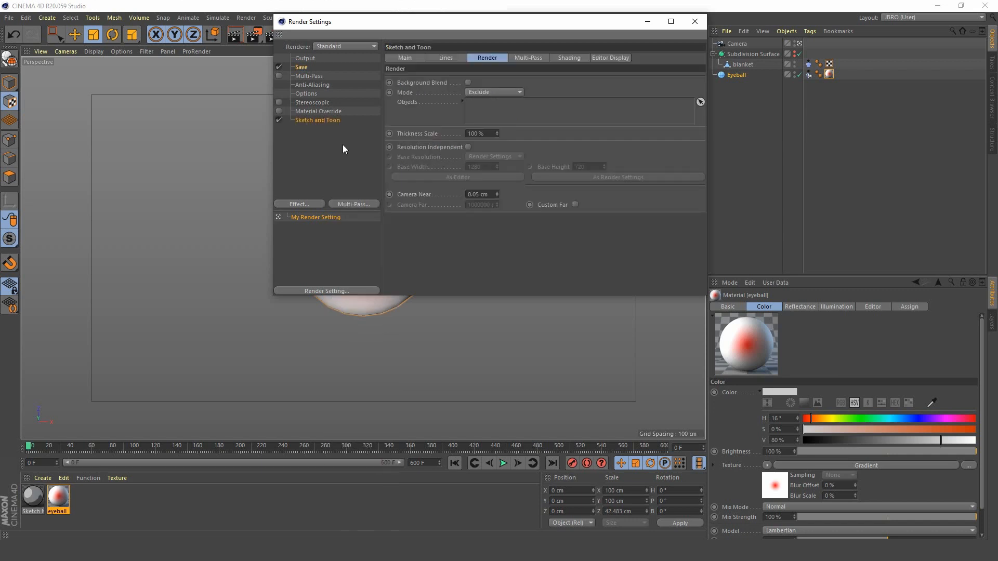
left_click(695, 21)
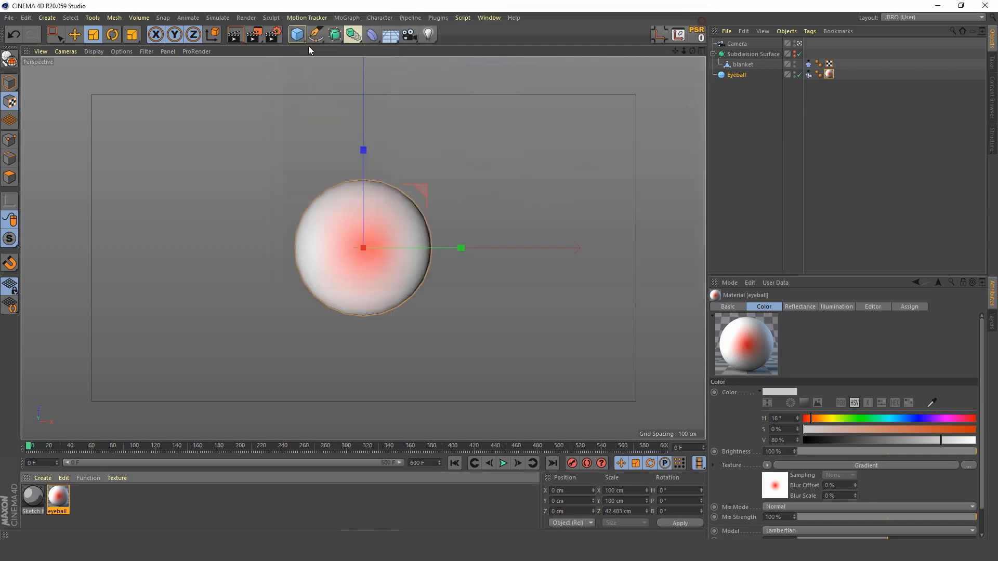
left_click(234, 34)
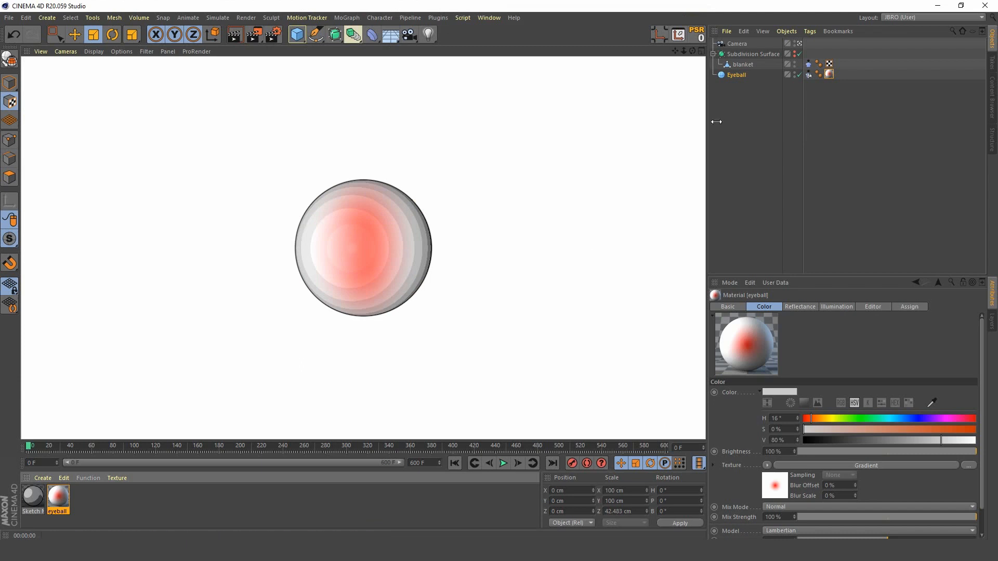
left_click(741, 107)
Step: Try scaling the Eyeball's texture along Z to about 47 cm and undo it
left_click(830, 74)
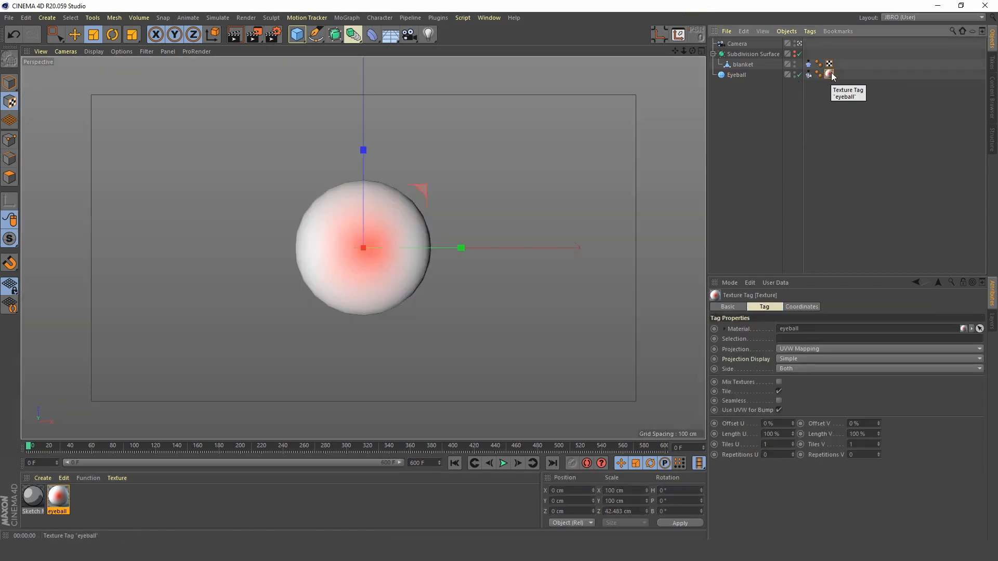
left_click(738, 75)
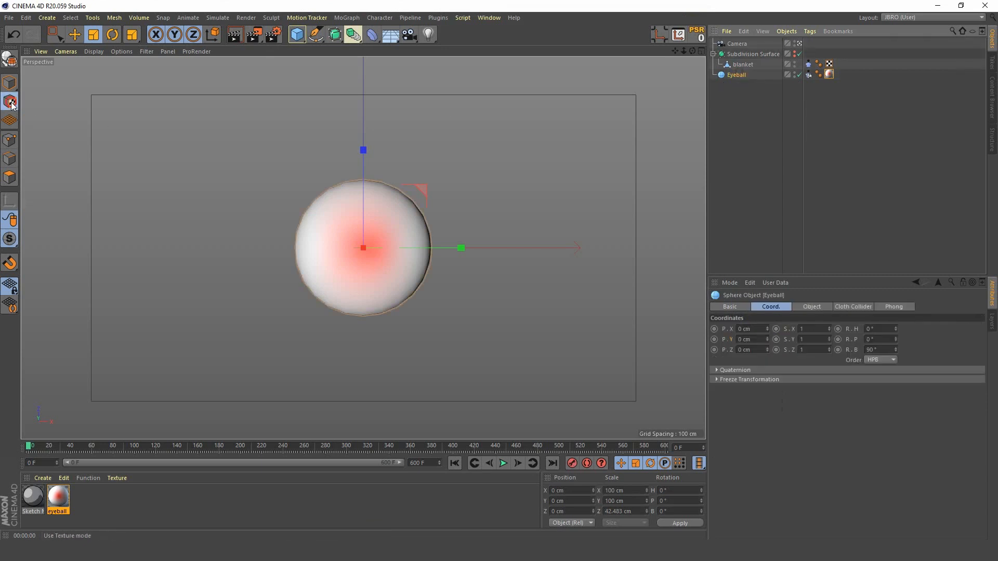
mouse_move(364, 150)
left_mouse_down()
mouse_move(361, 79)
mouse_move(360, 197)
mouse_move(360, 141)
left_mouse_up()
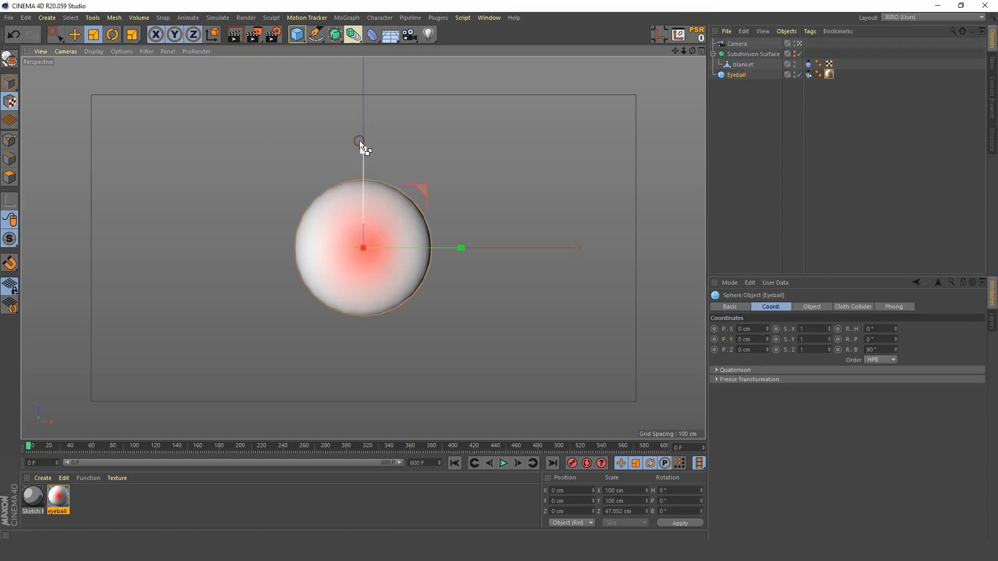
key("ctrl+z")
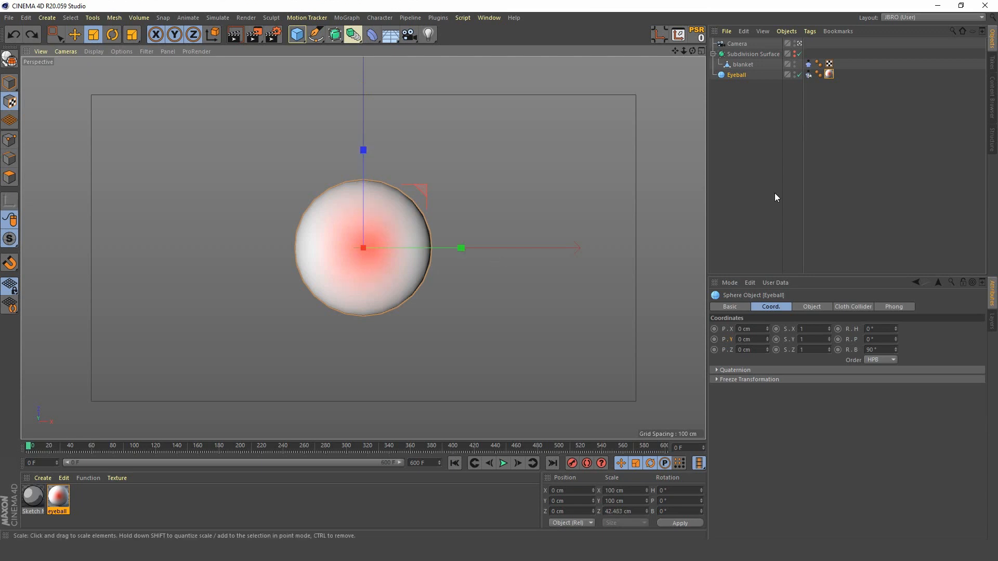
Step: Set the Eyeball texture tag's projection to Spherical and render the active view
left_click(829, 73)
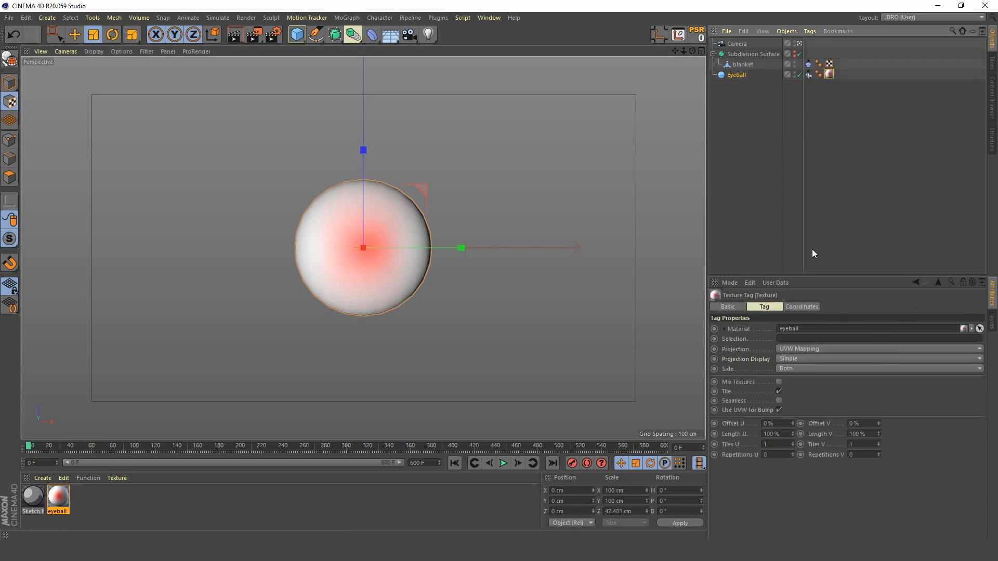
left_click(807, 350)
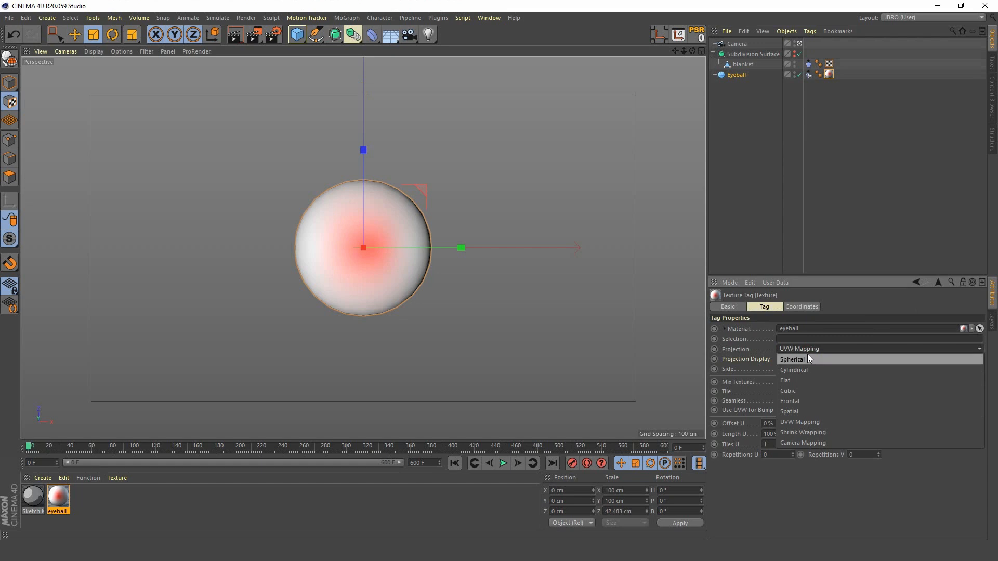
left_click(807, 357)
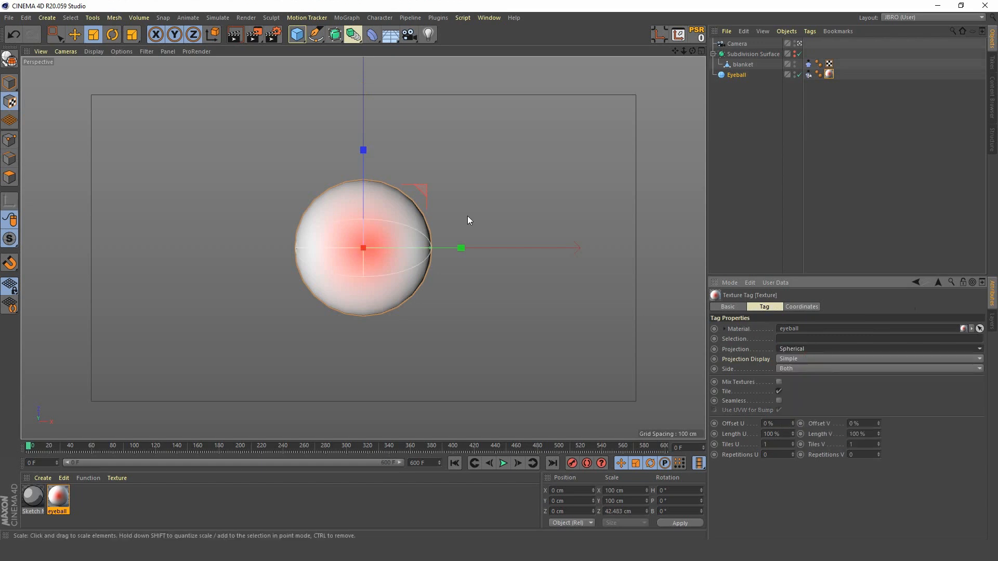
left_click(234, 35)
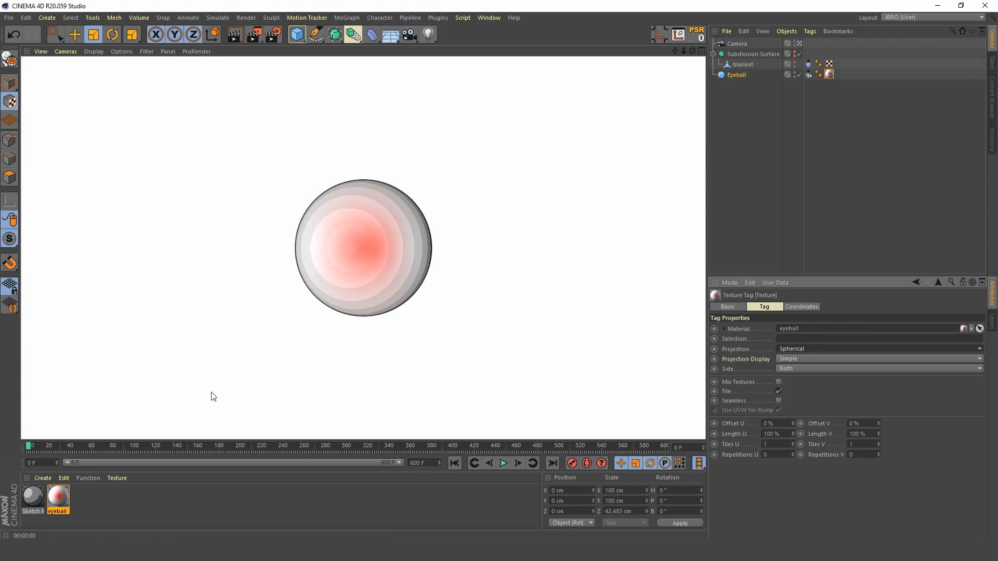
left_click(738, 152)
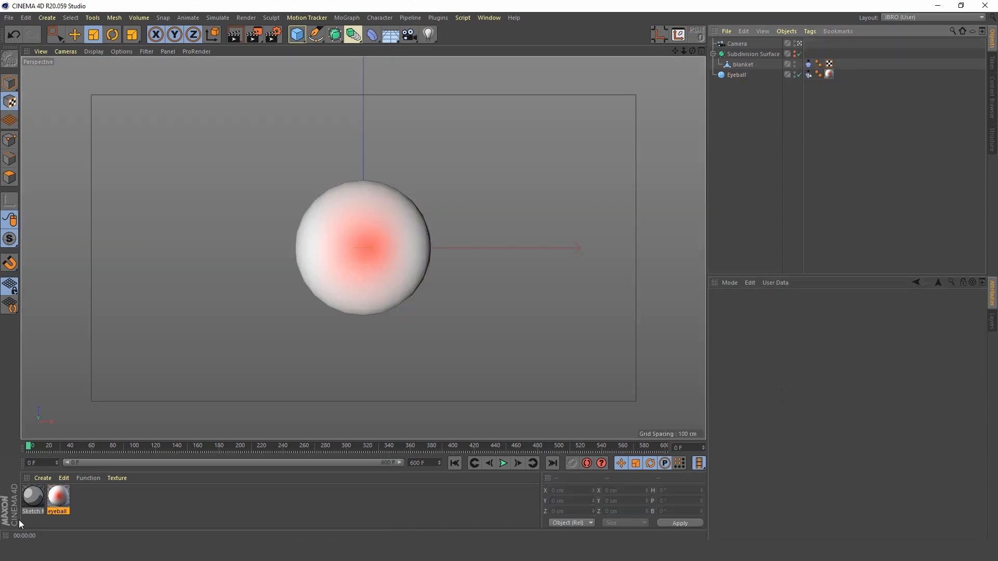
Step: Set the interpolation of both the red and white knots in the eyeball material's gradient to Step
double_click(60, 499)
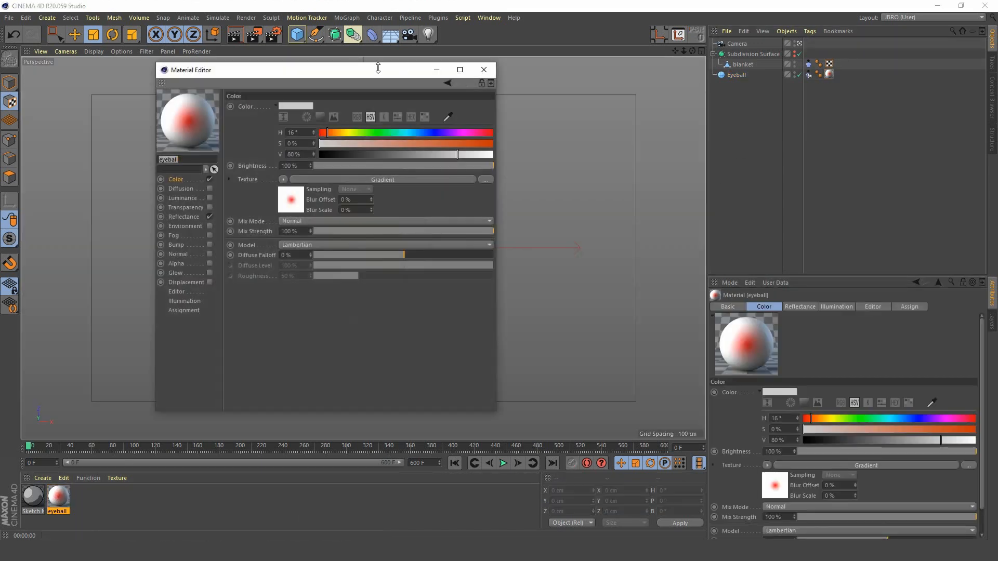
left_click_drag(376, 66, 807, 39)
left_click(730, 150)
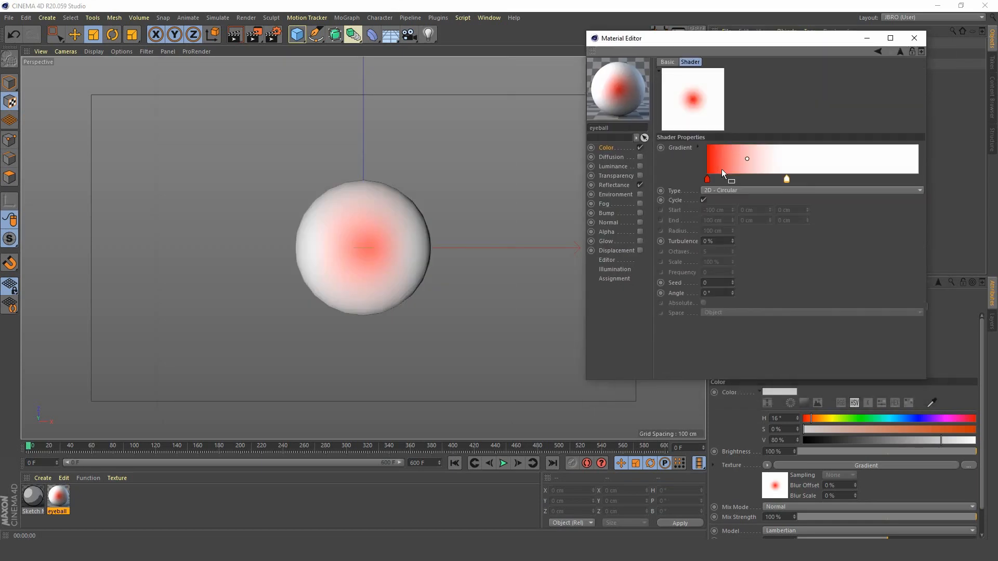
left_click(697, 147)
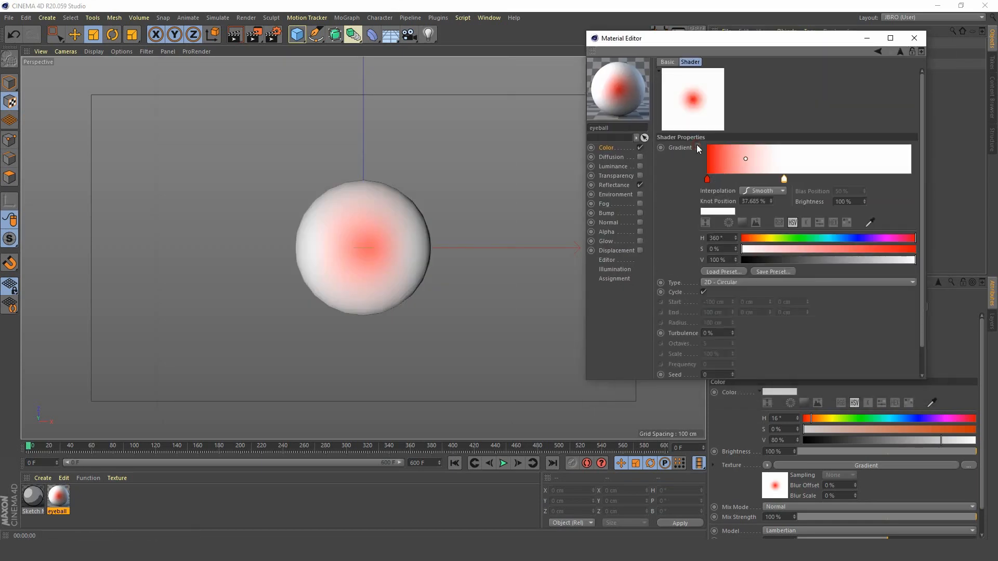
left_click(766, 192)
left_click(765, 233)
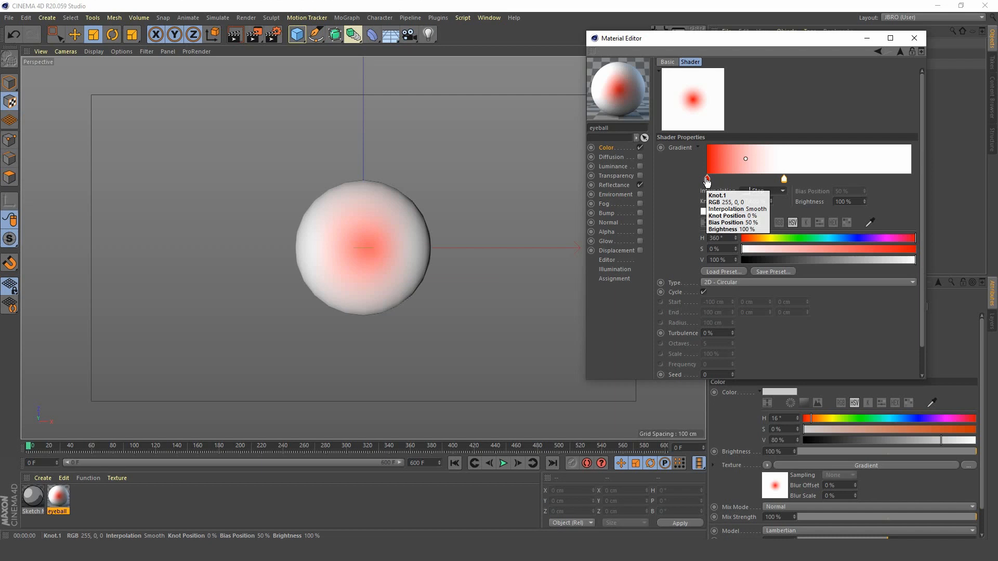
left_click_drag(701, 176, 791, 184)
left_click(763, 192)
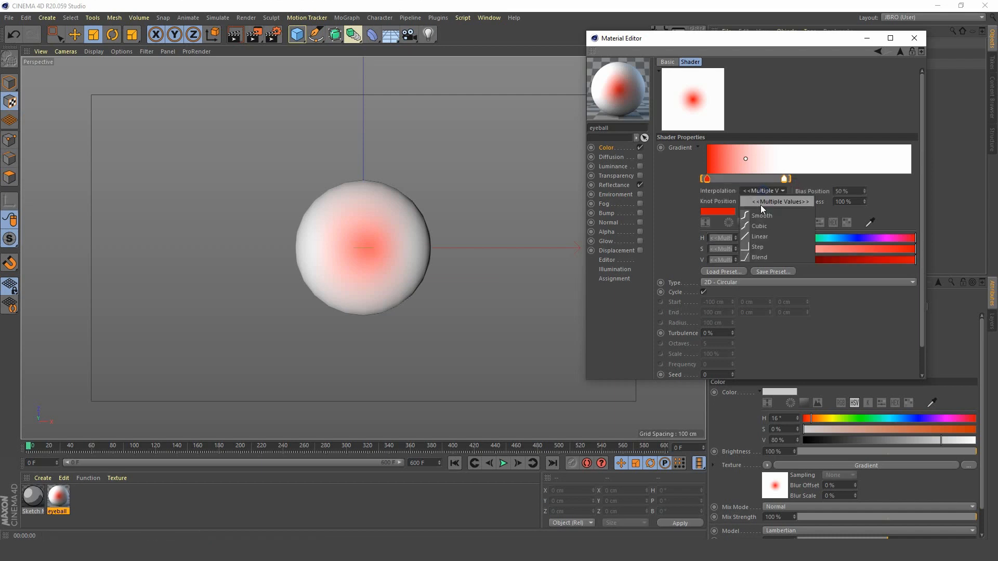
left_click(769, 246)
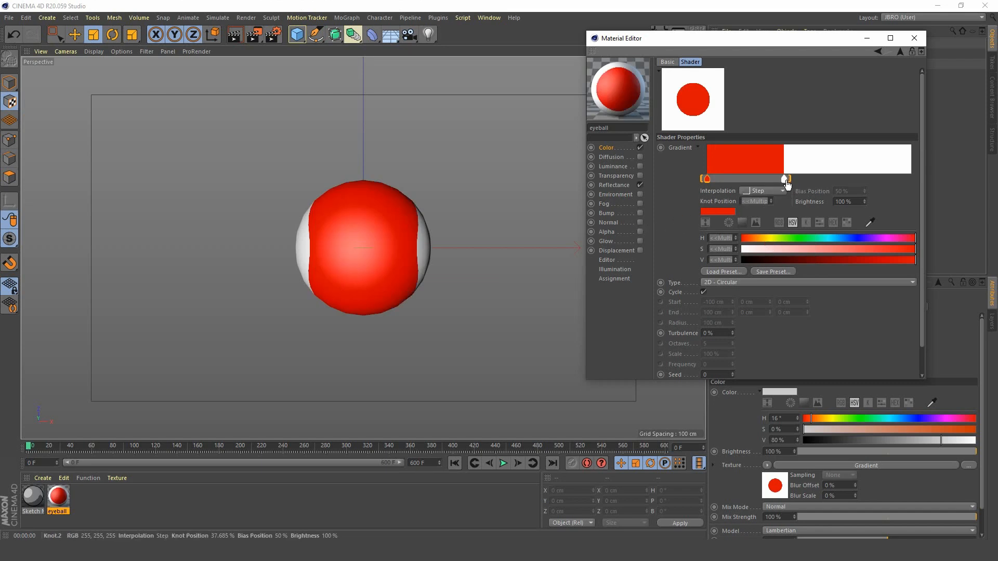
Step: Move the white knot of the eyeball material's gradient to about 14.3% and render the active view
left_click(738, 181)
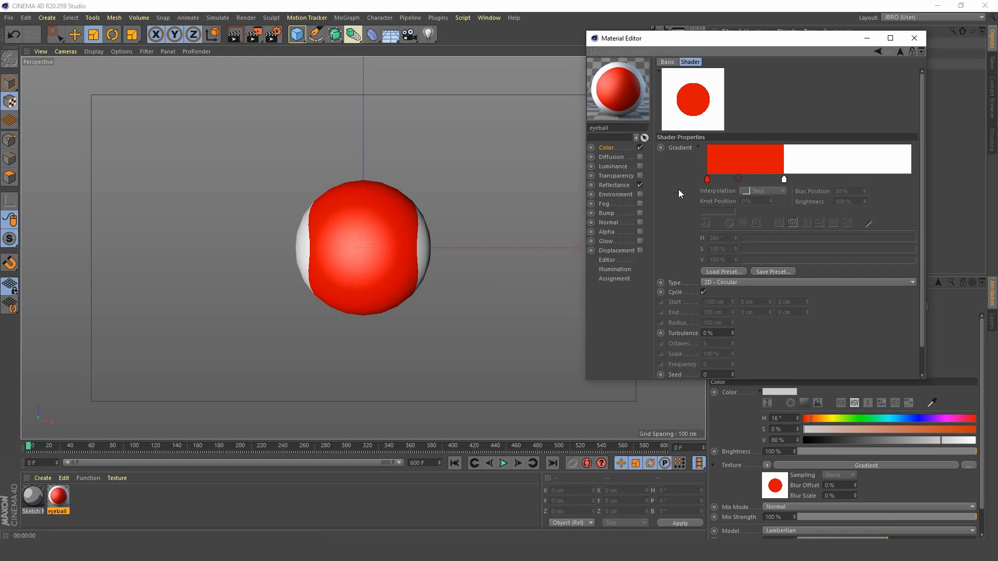
left_click_drag(783, 179, 738, 190)
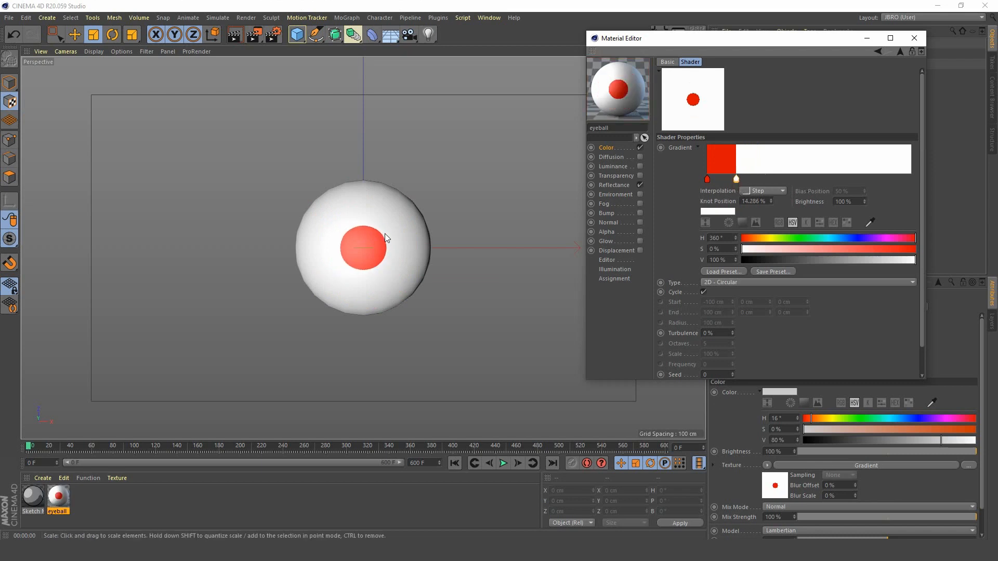
left_click(235, 35)
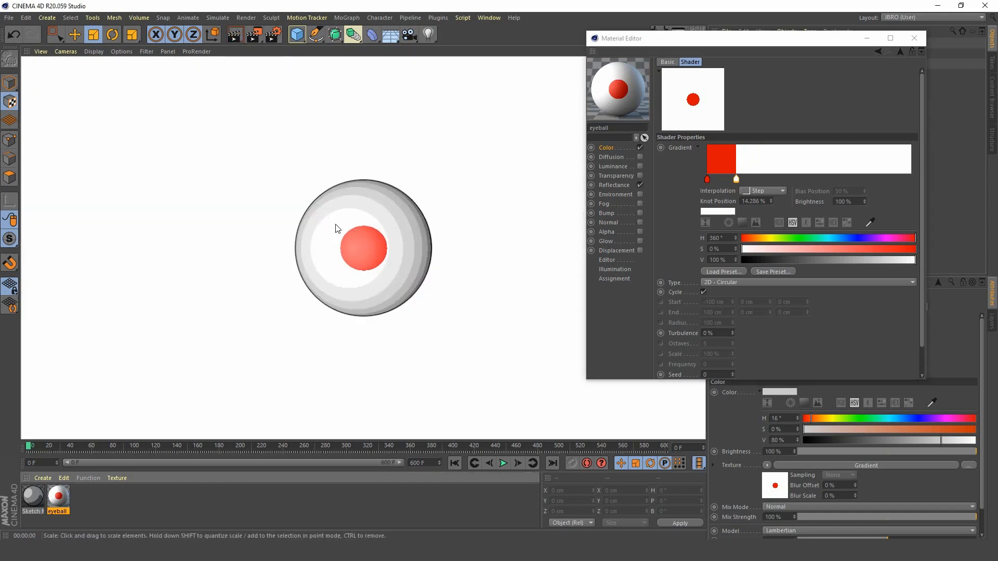
Step: Set the render anti-aliasing to Best with a maximum level of 2x2 and render the active view
left_click(273, 35)
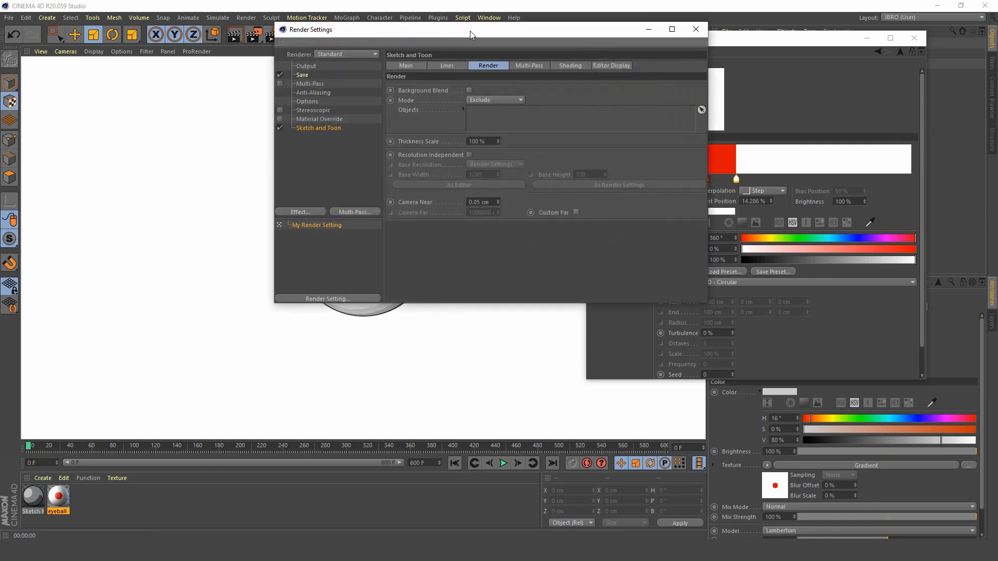
left_click_drag(470, 34, 689, 23)
left_click(531, 82)
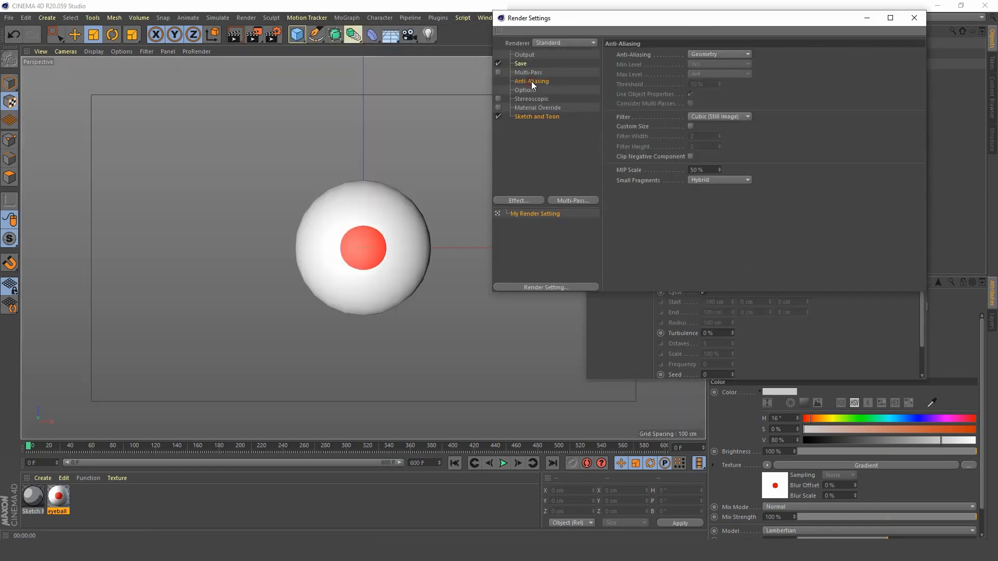
left_click(725, 53)
left_click(711, 85)
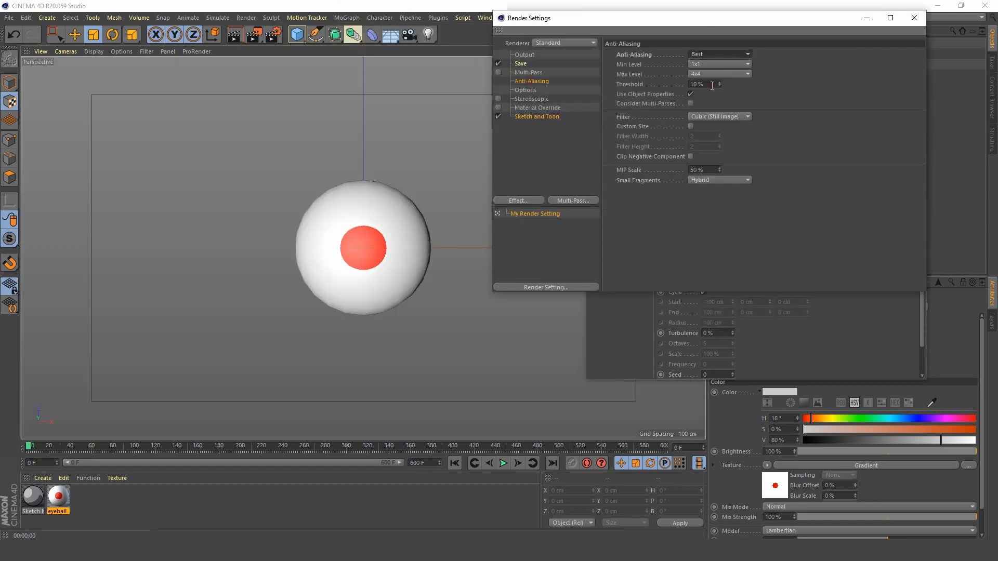
left_click(707, 73)
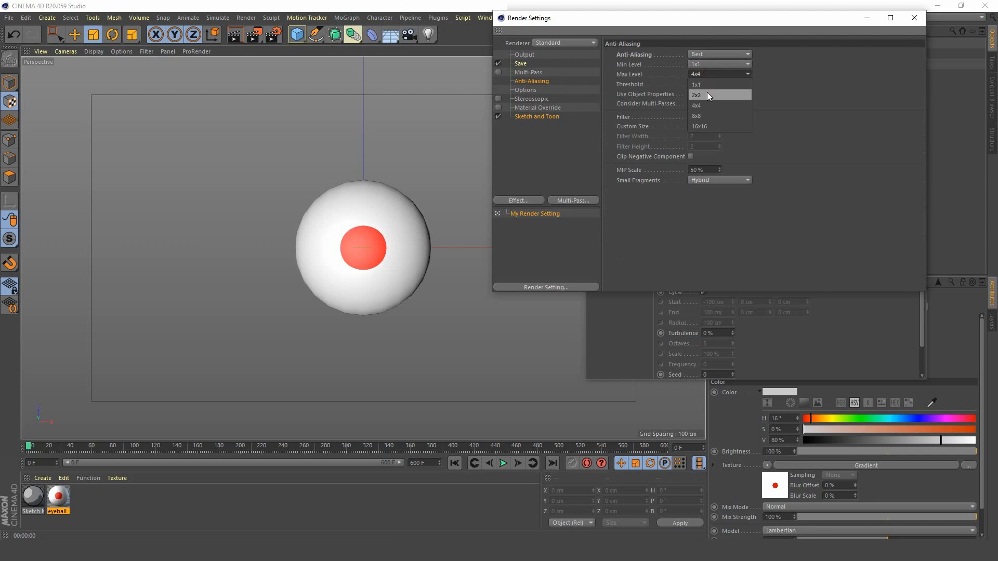
left_click(707, 95)
left_click(914, 17)
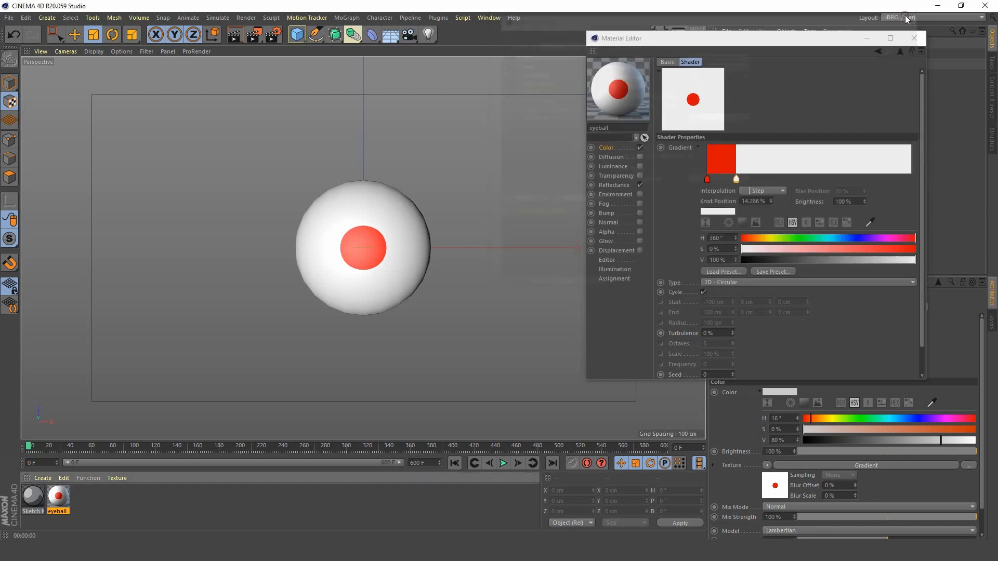
left_click(234, 35)
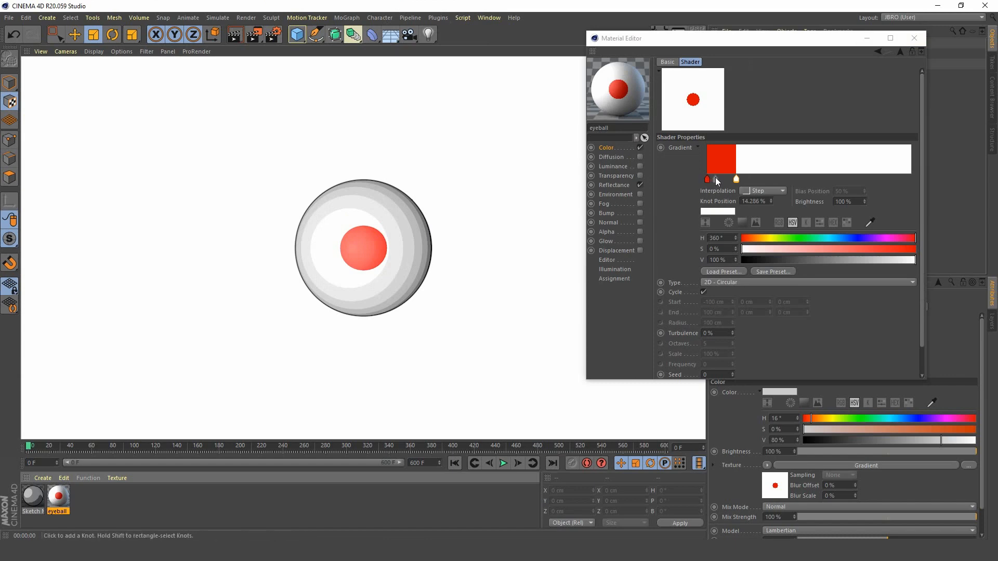
Step: Add a red knot at about 5.4% in the eyeball gradient and make the knot at 0% white
left_click(716, 179)
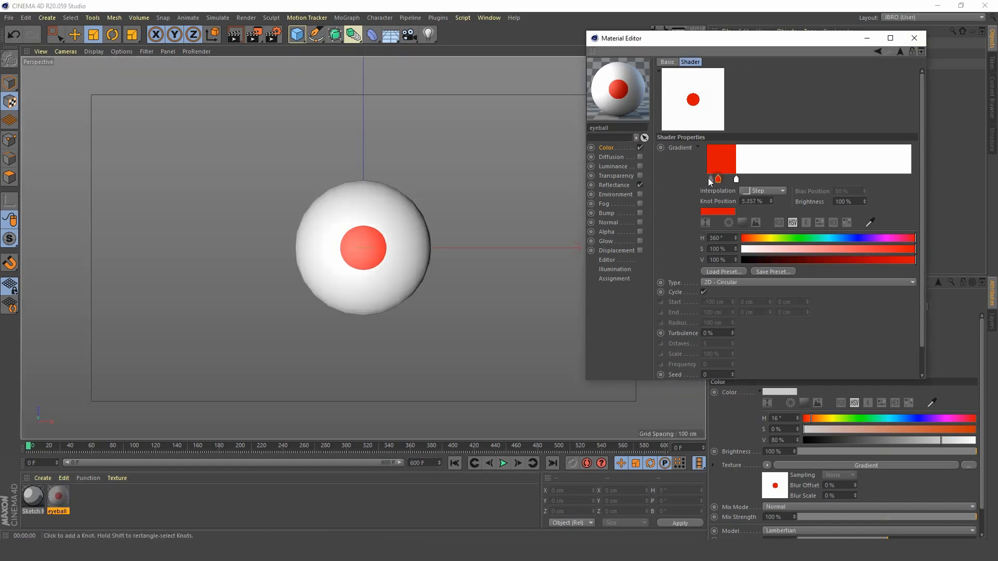
double_click(709, 180)
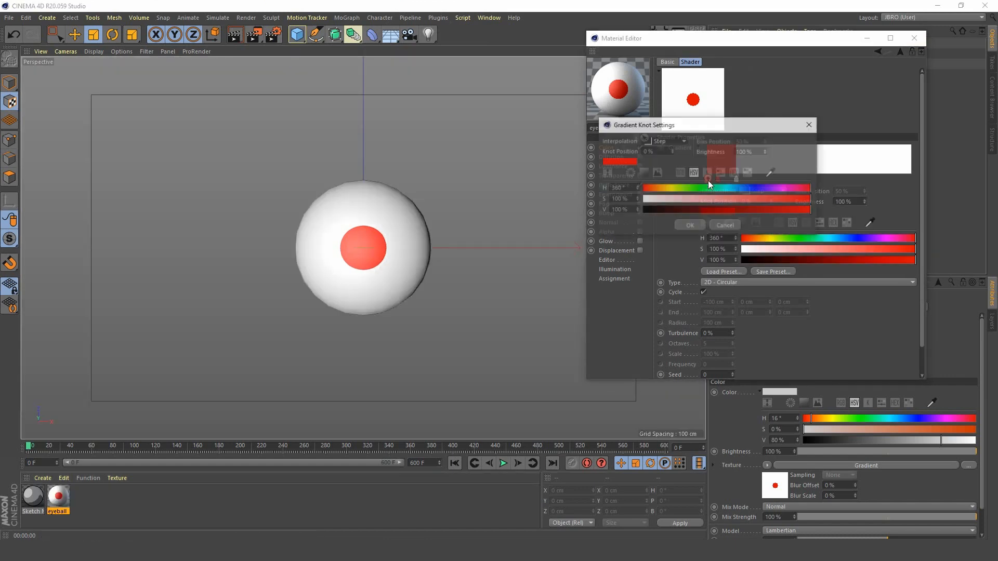
left_click_drag(687, 198, 637, 200)
left_click(687, 225)
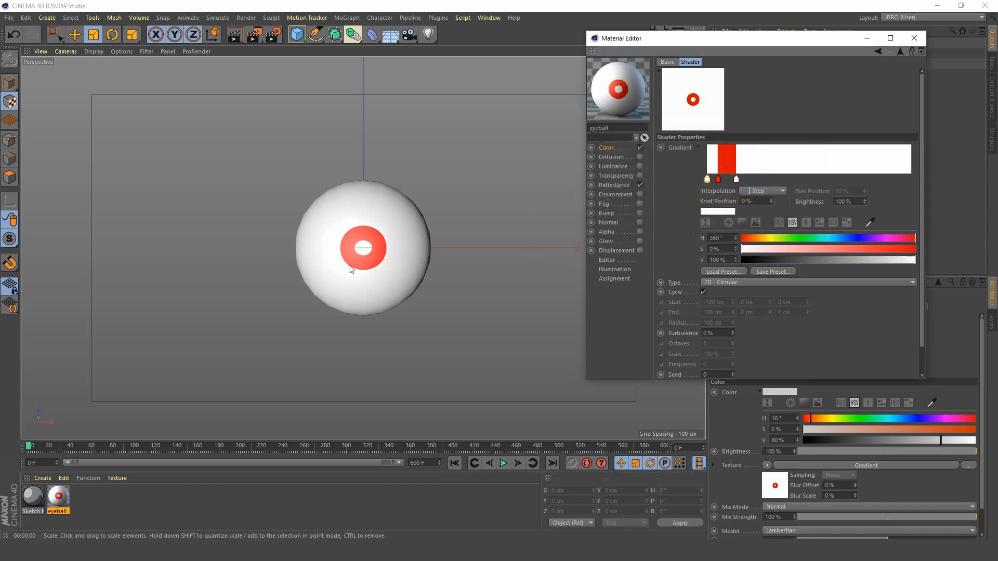
Step: Add a black gradient knot at about 3.6% and shift the neighbouring red knot to about 5.6%, closing the material editor
left_click(706, 180)
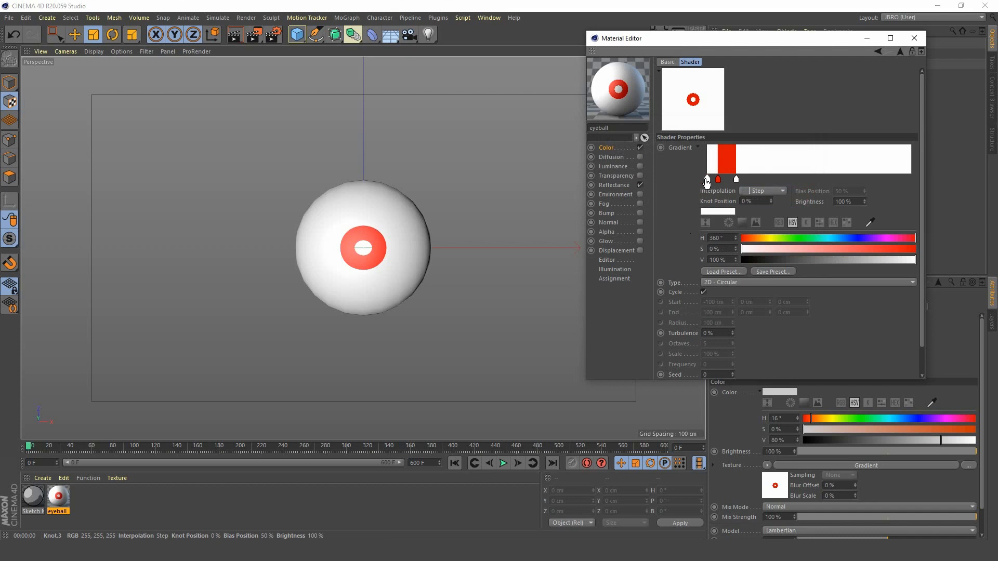
double_click(723, 180)
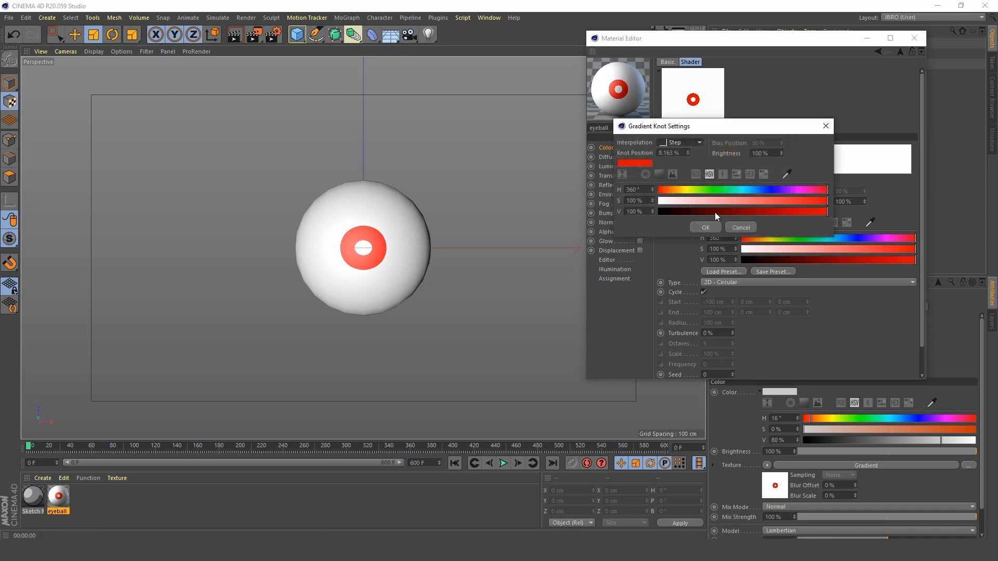
left_click_drag(715, 212, 659, 212)
left_click(706, 227)
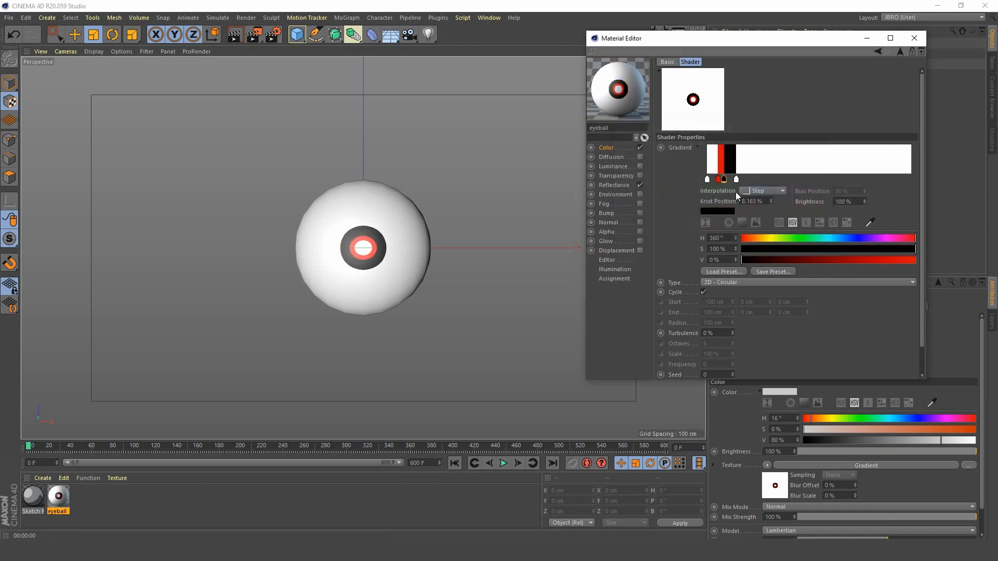
left_click_drag(724, 180, 715, 179)
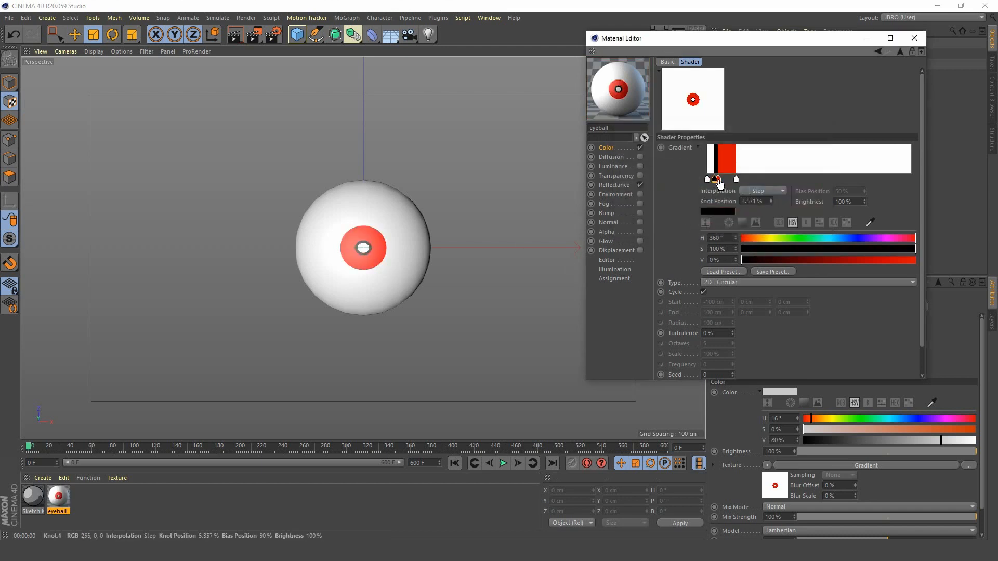
left_click(720, 181)
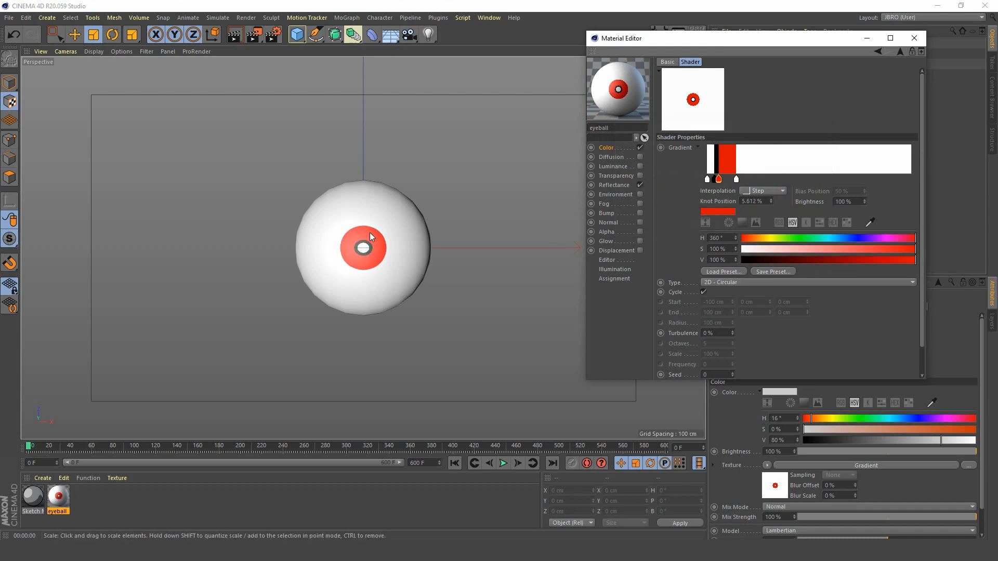
left_click(913, 39)
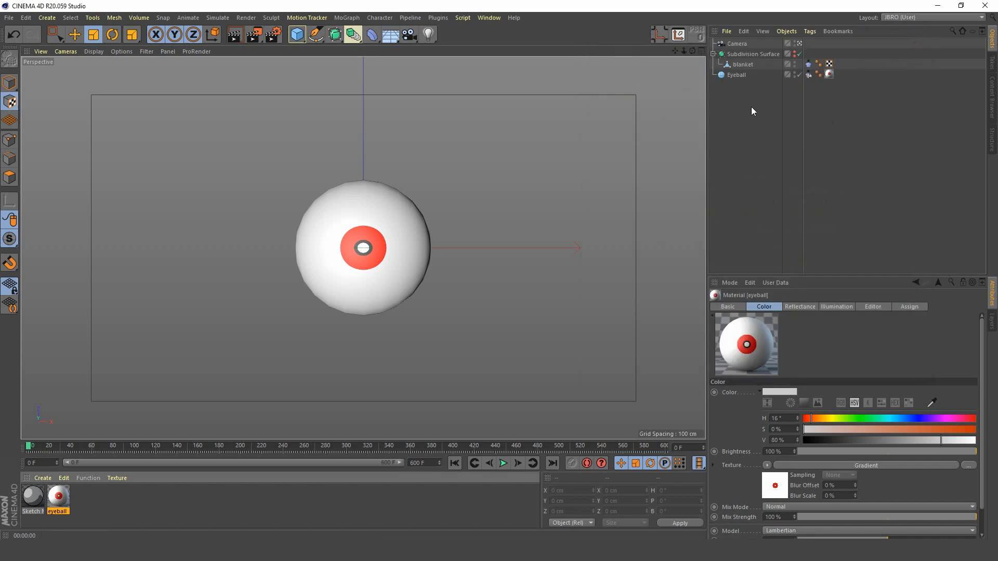
Step: Scale the Eyeball's texture projection along Z to about 46 cm
left_click(829, 75)
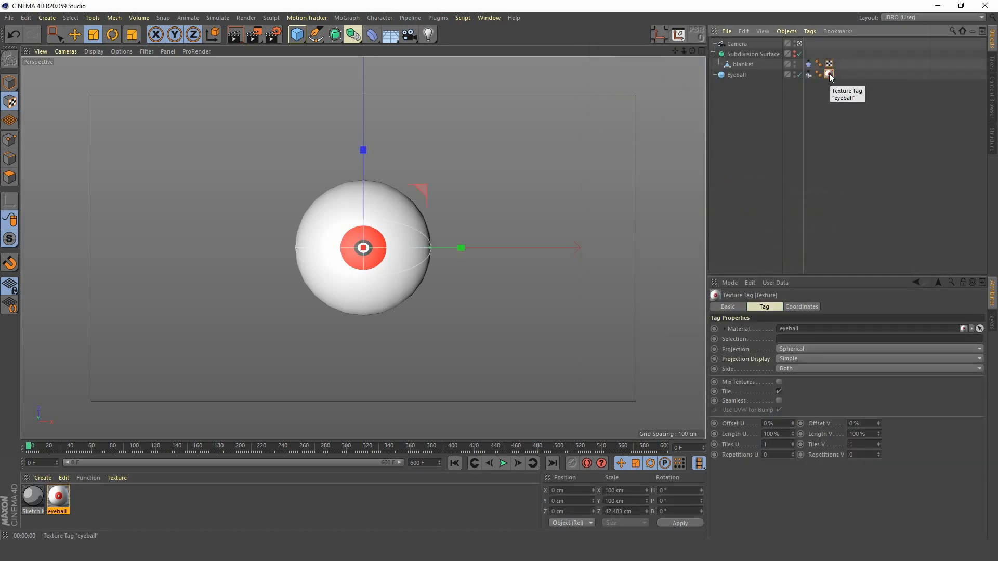
left_click(742, 75)
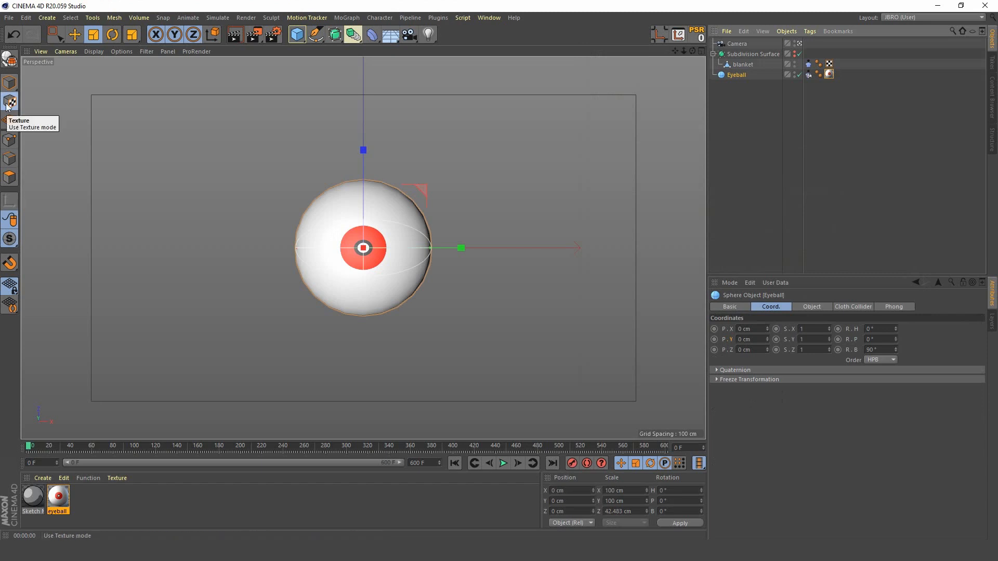
mouse_move(361, 151)
left_mouse_down()
mouse_move(358, 77)
mouse_move(370, 214)
mouse_move(357, 110)
mouse_move(363, 167)
mouse_move(363, 149)
left_mouse_up()
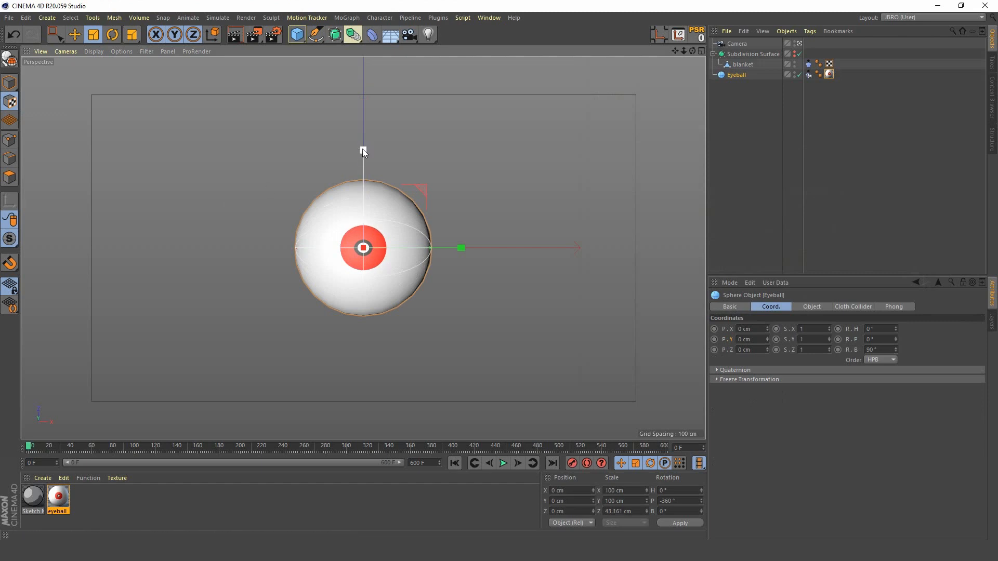
left_click_drag(363, 151, 363, 143)
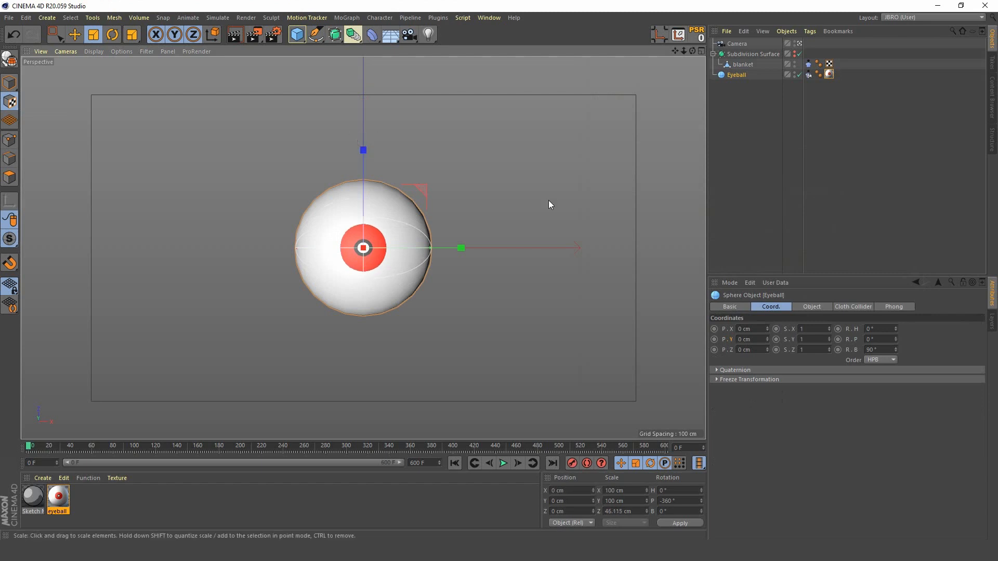
left_click(748, 120)
Step: Set the interpolation of all knots in the eyeball material's gradient to Smooth and stretch the knots outward together to enlarge the iris
double_click(59, 495)
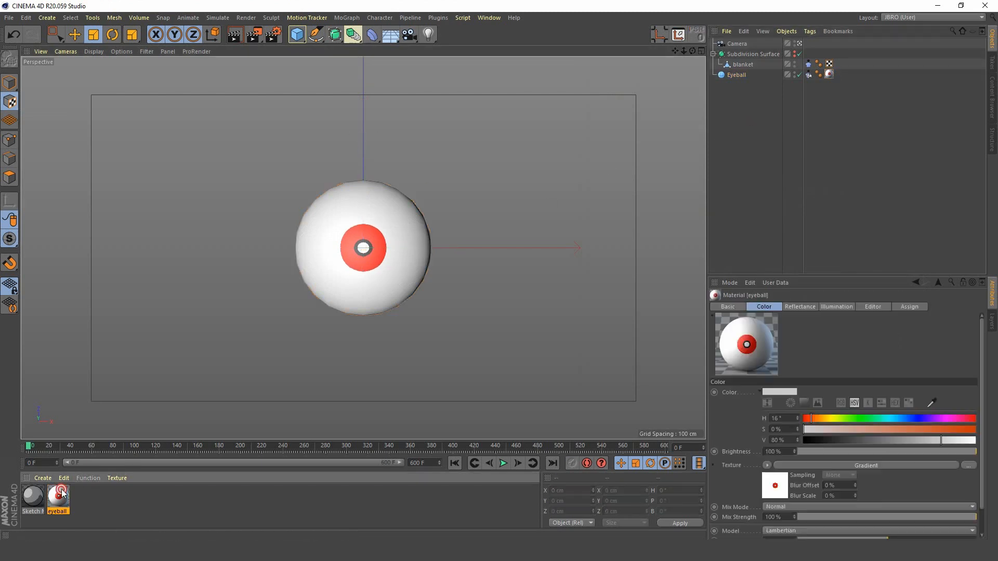
left_click_drag(376, 75, 716, 65)
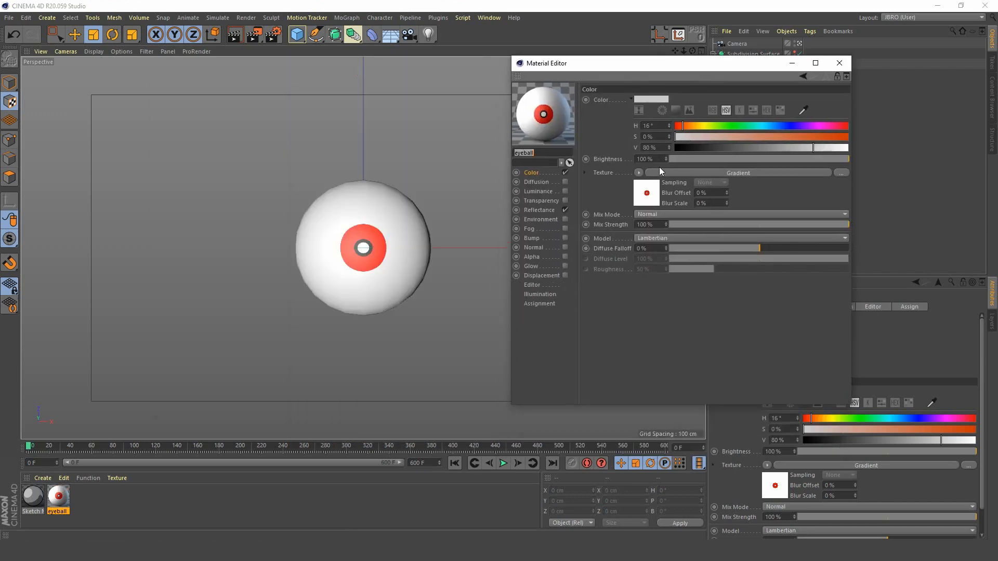
left_click(645, 191)
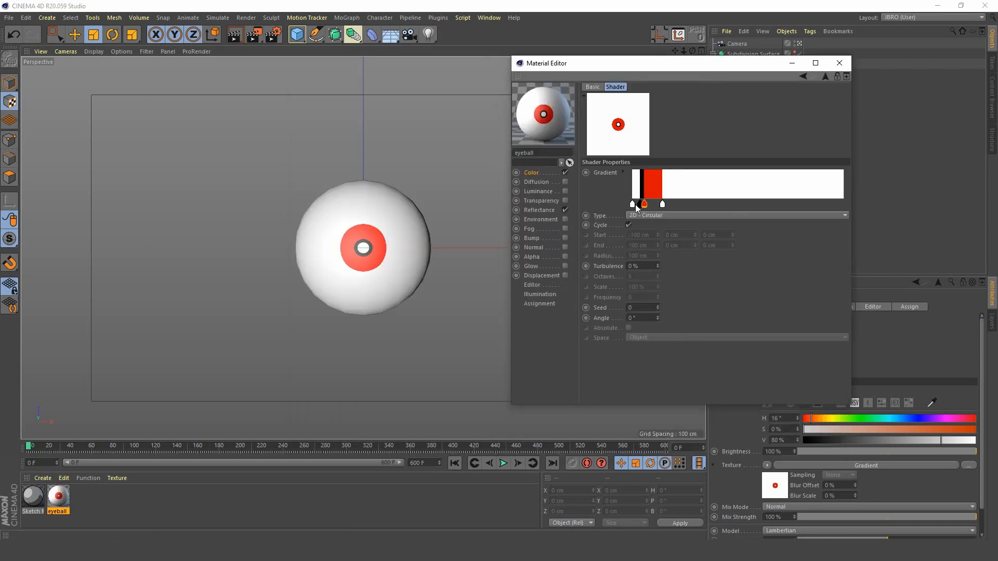
left_click(624, 173)
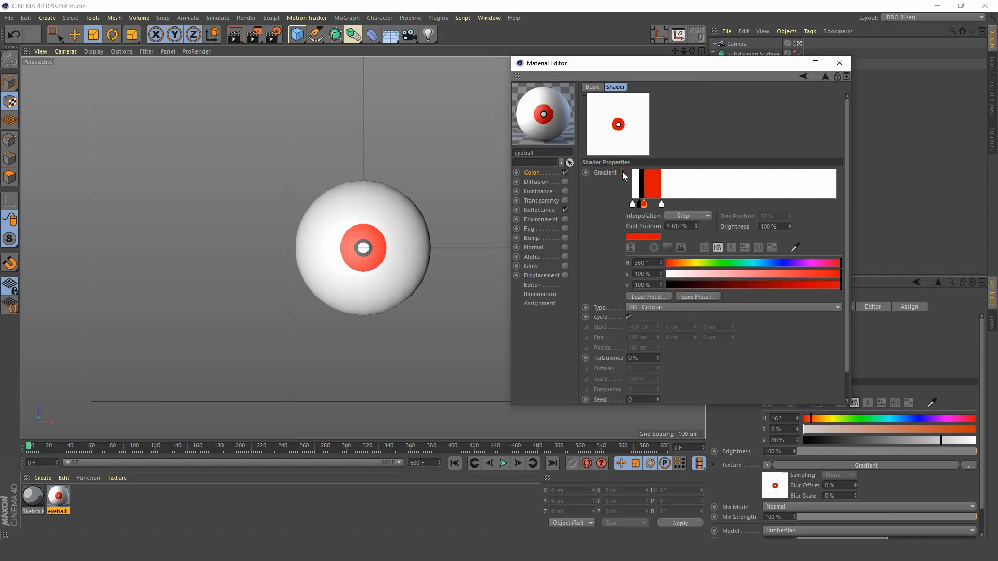
left_click(692, 217)
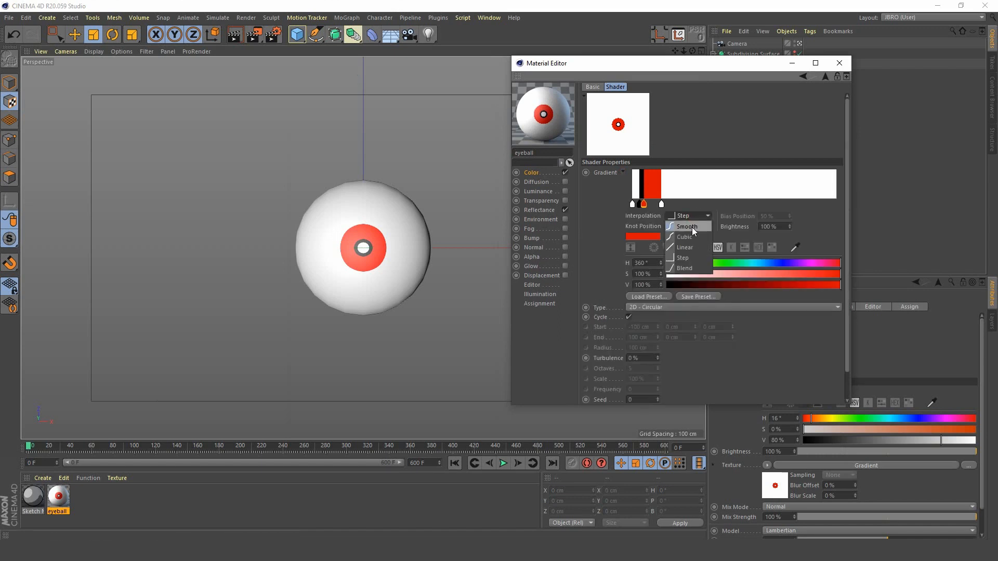
left_click(616, 201)
left_click_drag(628, 200, 675, 205)
left_click(694, 216)
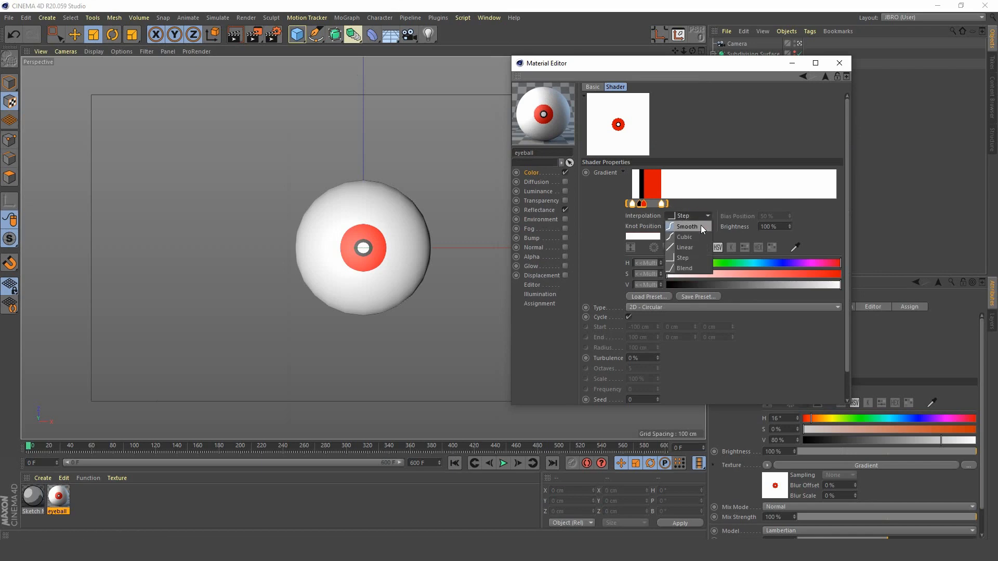
left_click(701, 224)
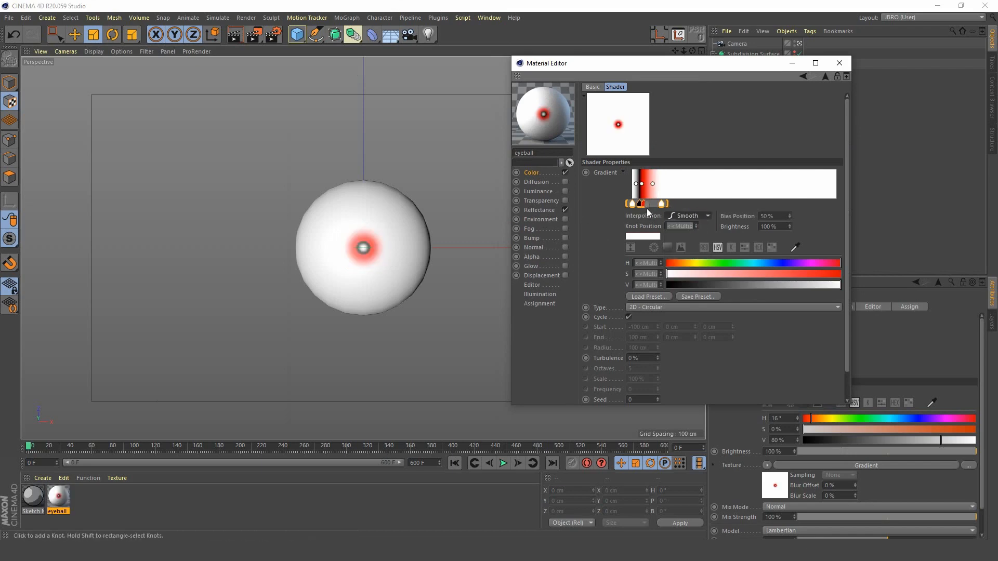
left_click_drag(667, 204, 695, 201)
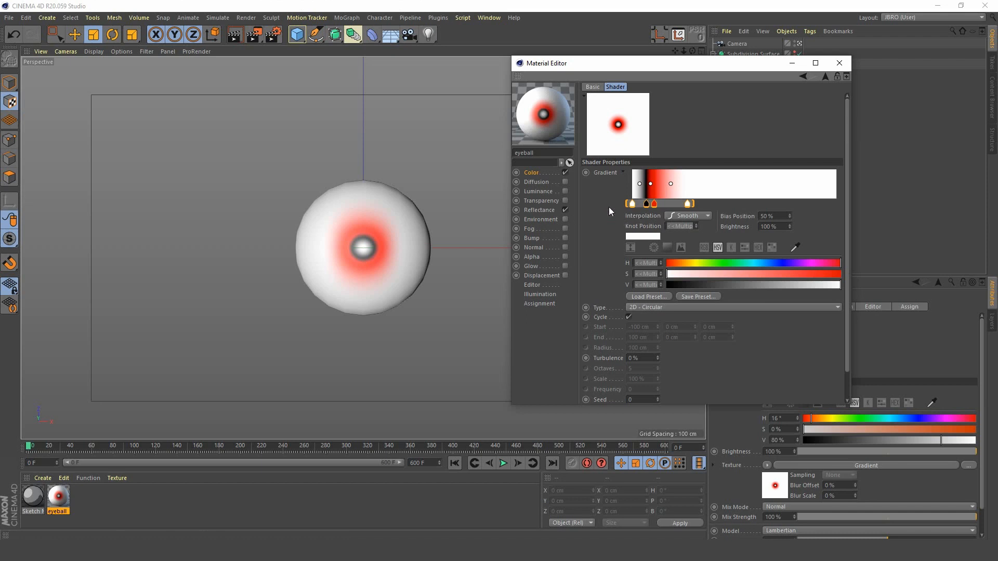
double_click(632, 203)
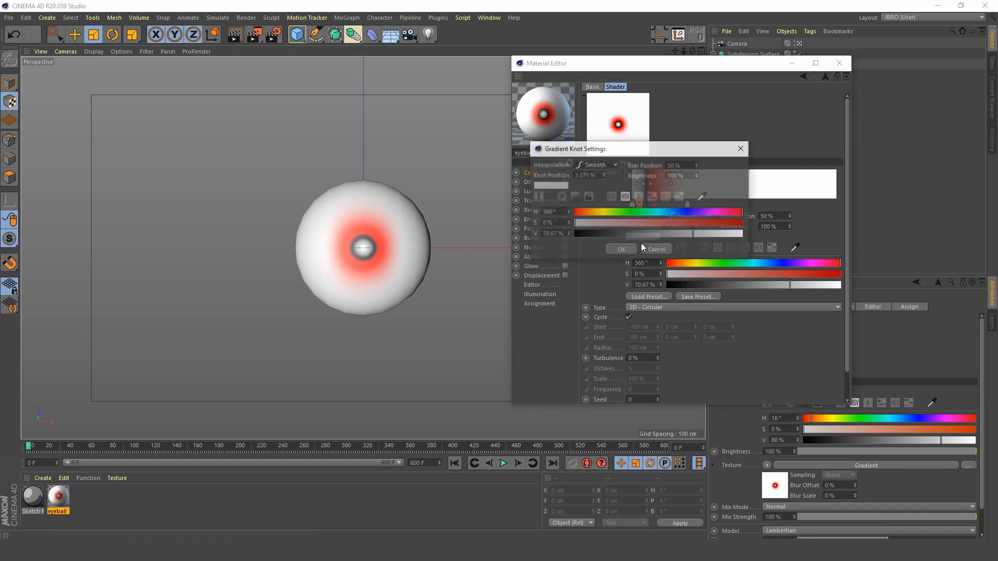
left_click(670, 249)
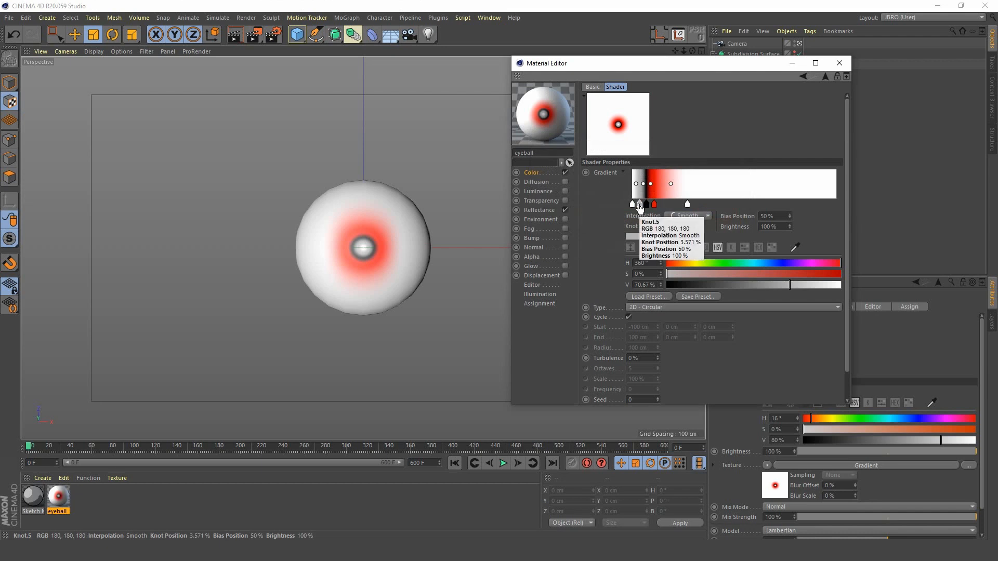
left_click_drag(639, 208, 640, 263)
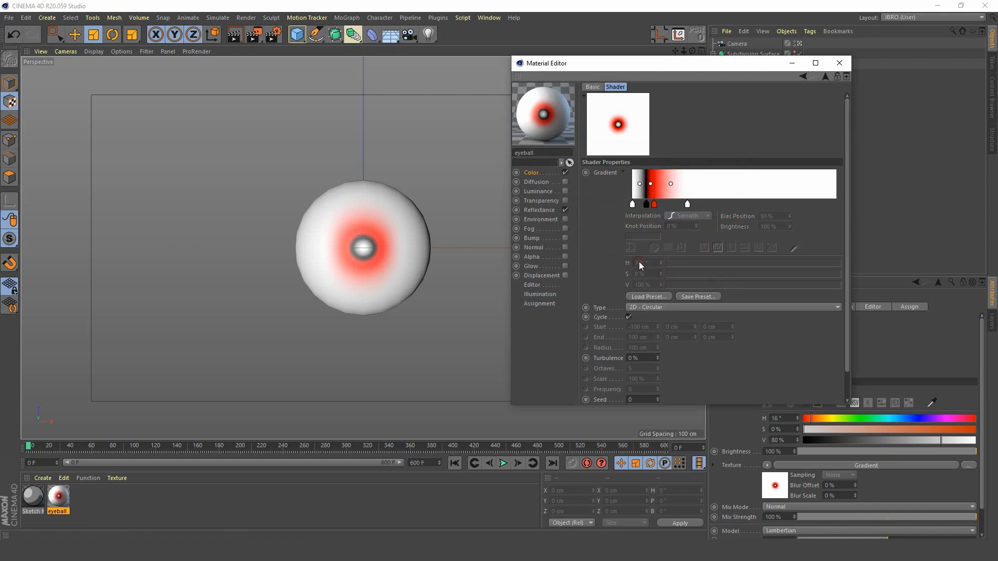
Step: Move the gradient's black knot outside the red one to about 17.1% and the red knot to about 6.4%
left_click_drag(646, 203, 668, 206)
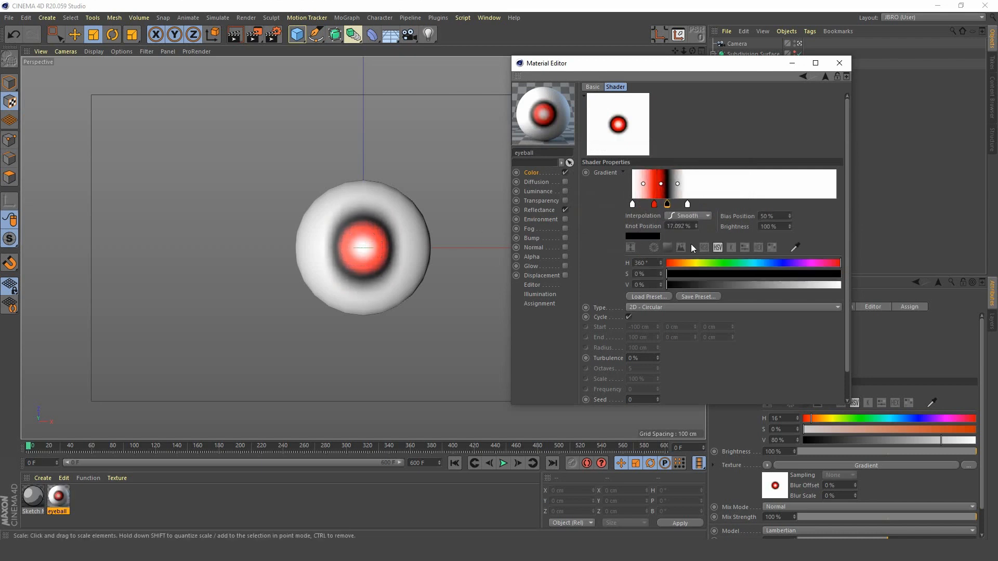
left_click_drag(654, 206, 645, 206)
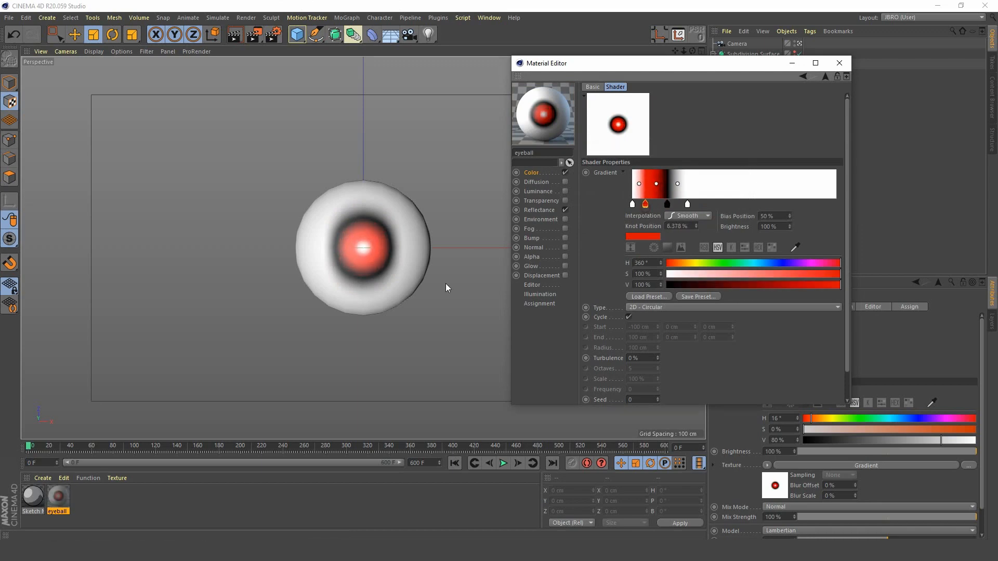
Step: Render the current view to preview the red iris on the eyeball
left_click(223, 51)
left_click(233, 37)
left_click(234, 37)
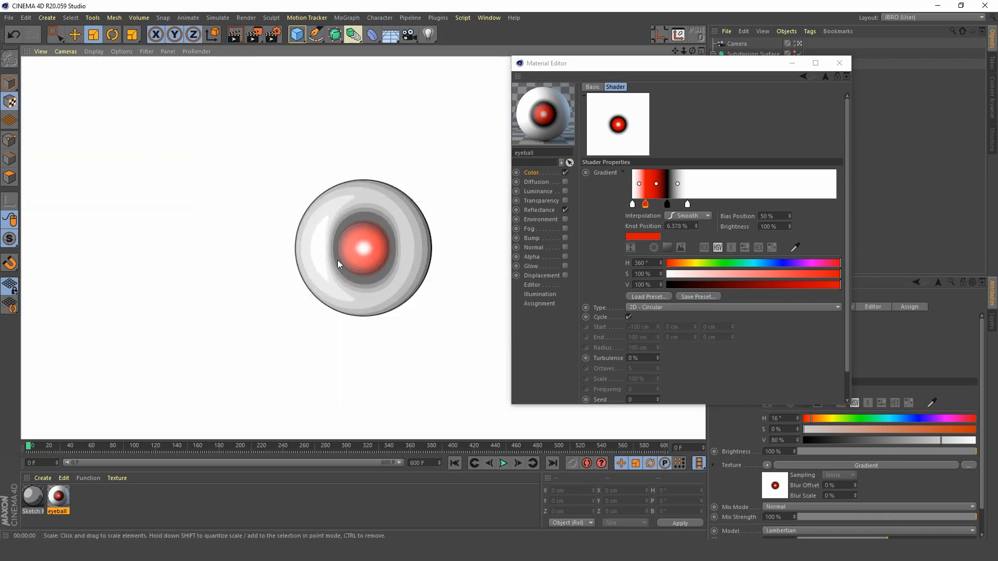
Step: Add a Beckmann layer to the eyeball material's reflectance
left_click(544, 210)
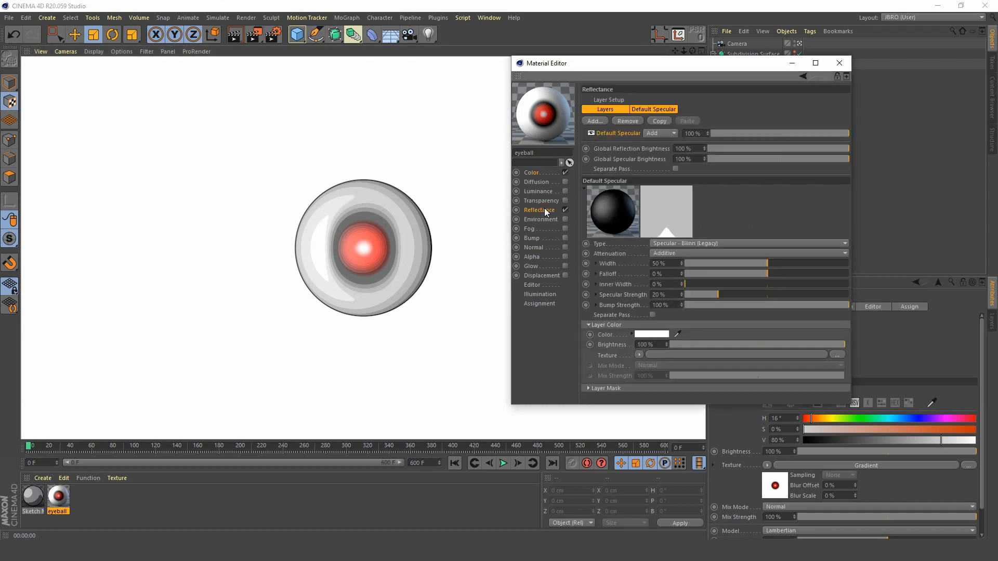
left_click(598, 120)
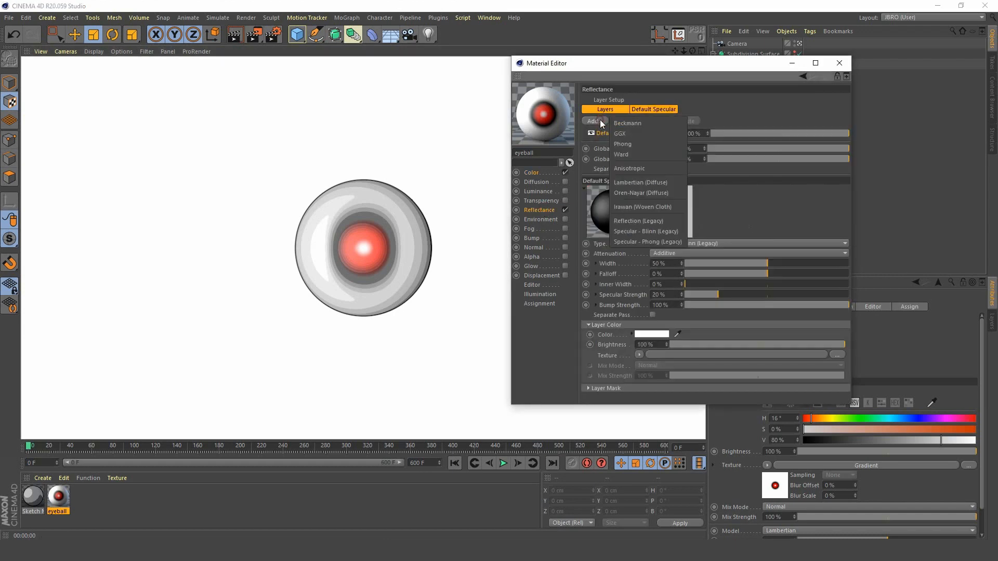
left_click(640, 122)
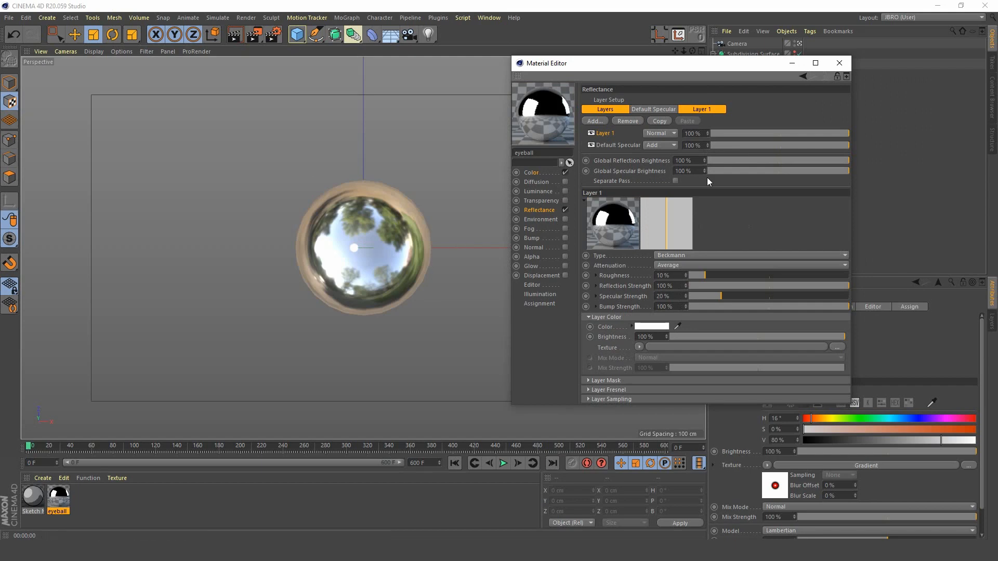
Step: Enable the Interactive Render Region around the eyeball and set the Beckmann layer's color brightness to 47%, closing the material editor
left_click(254, 34)
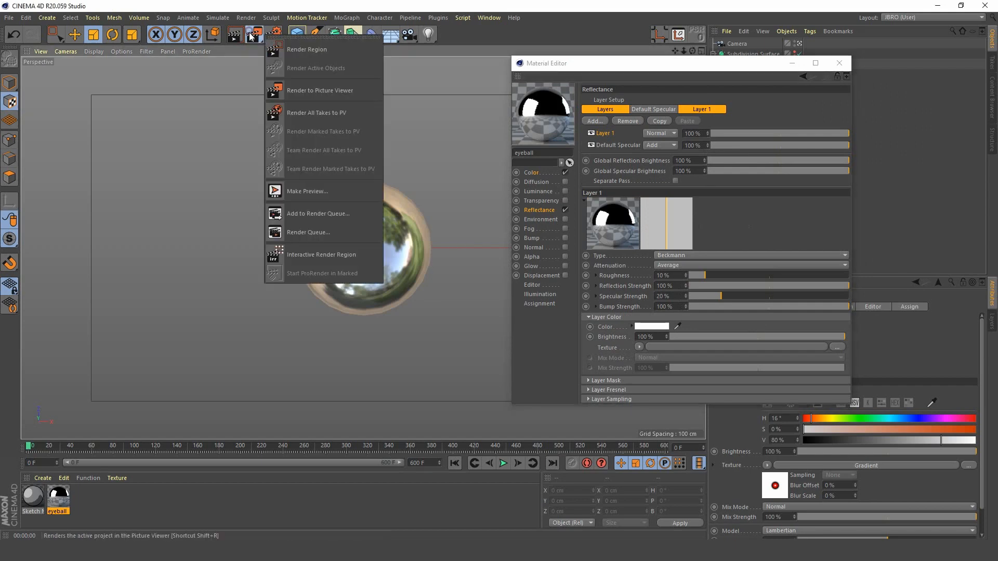
left_click(320, 255)
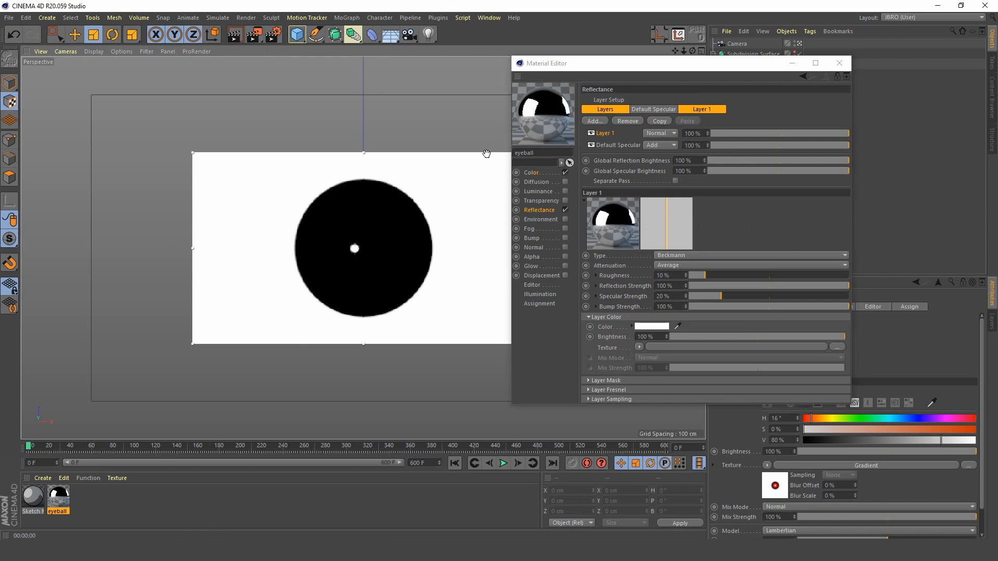
left_click_drag(692, 62, 860, 73)
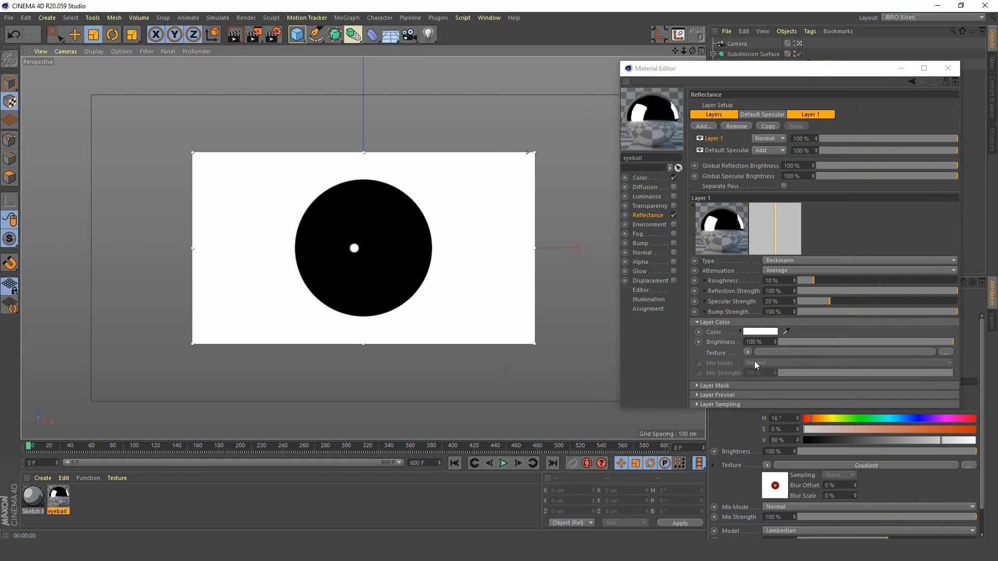
left_click(862, 340)
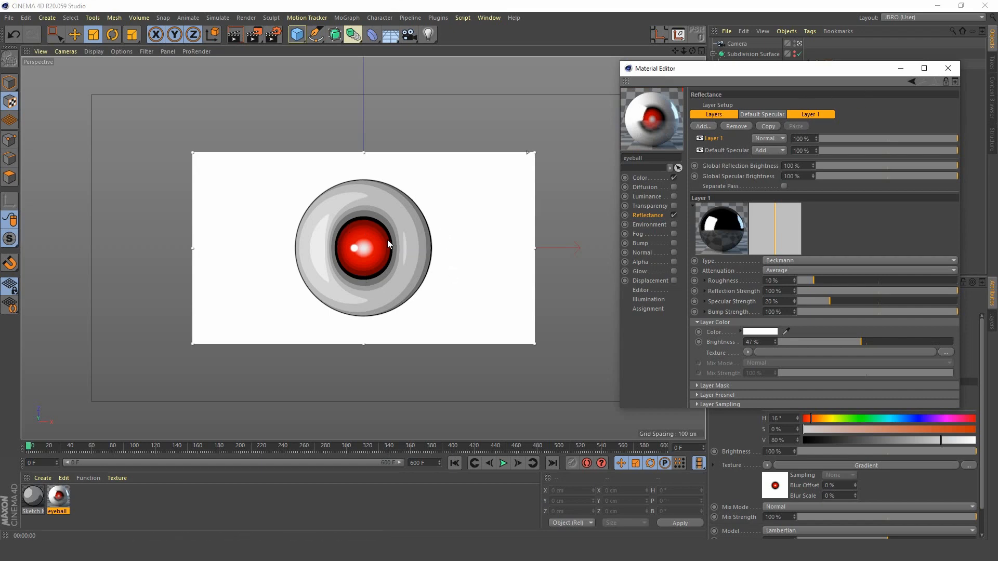
left_click(948, 68)
Step: Shrink the Eyeball's texture projection to about 38 cm along Z and about 94 cm along Y
left_click(830, 75)
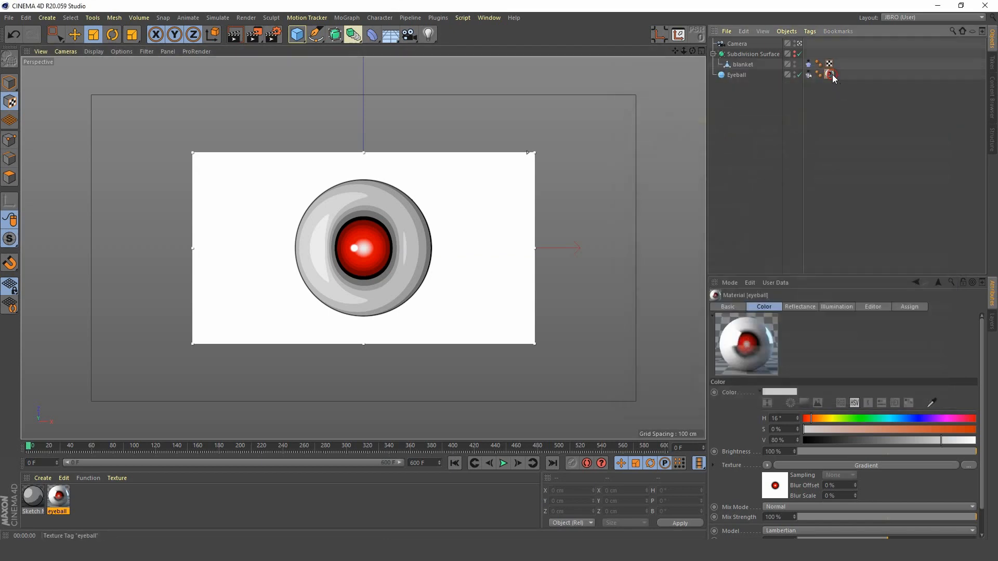
left_click(738, 74)
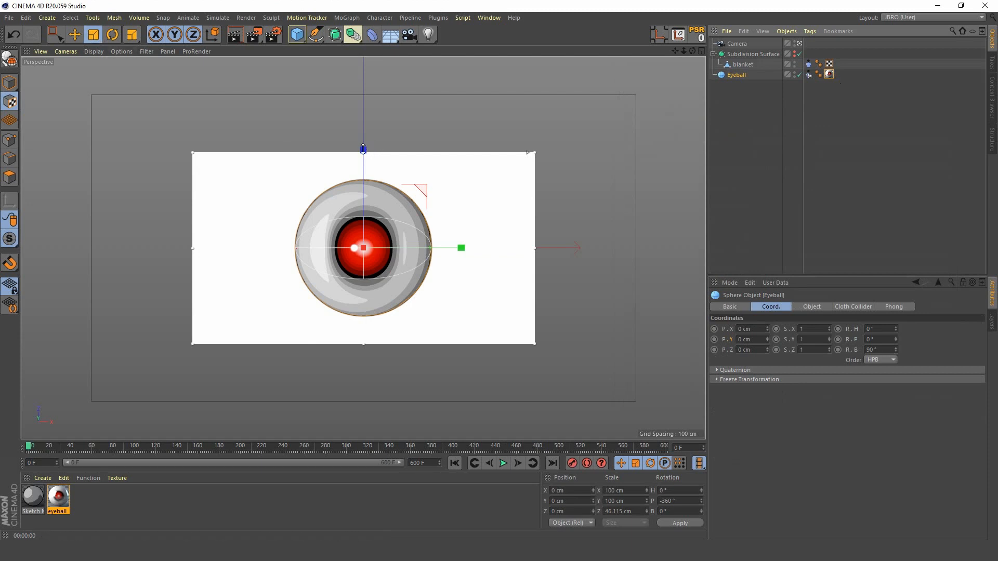
left_click_drag(363, 149, 362, 166)
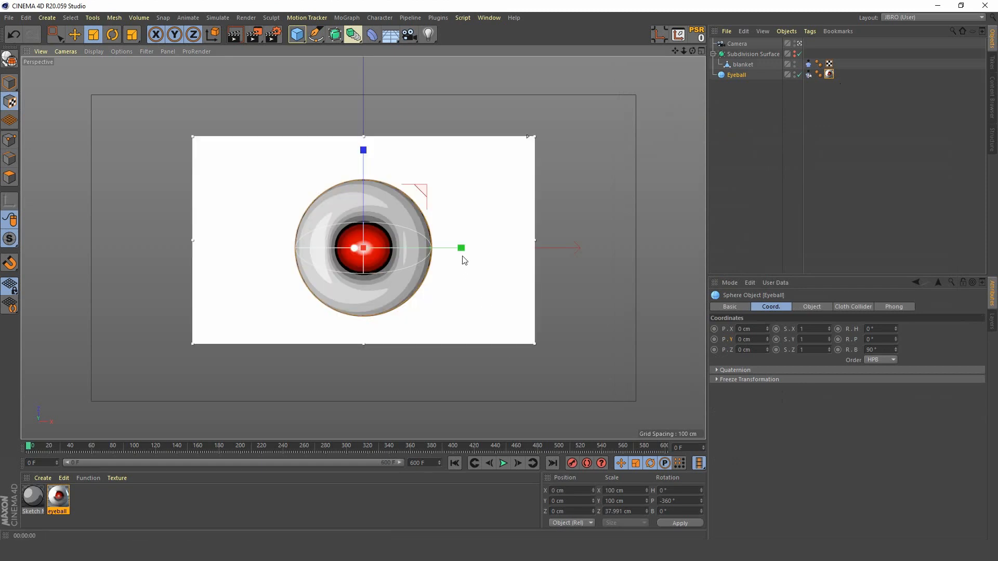
left_click_drag(461, 248, 456, 251)
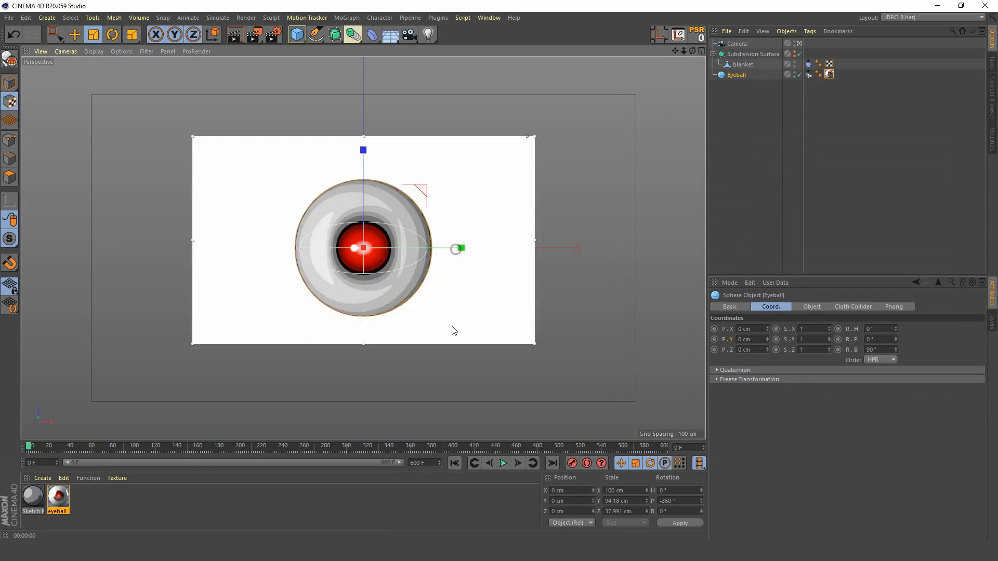
Step: Deselect everything, play the simulation briefly with the blanket hidden, and return to the first frame
left_click(258, 31)
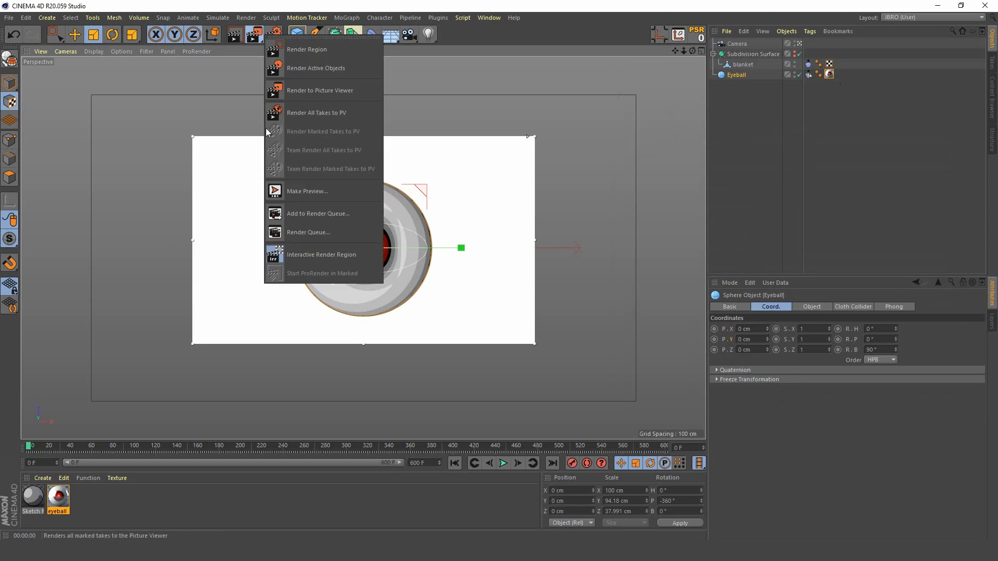
left_click(758, 133)
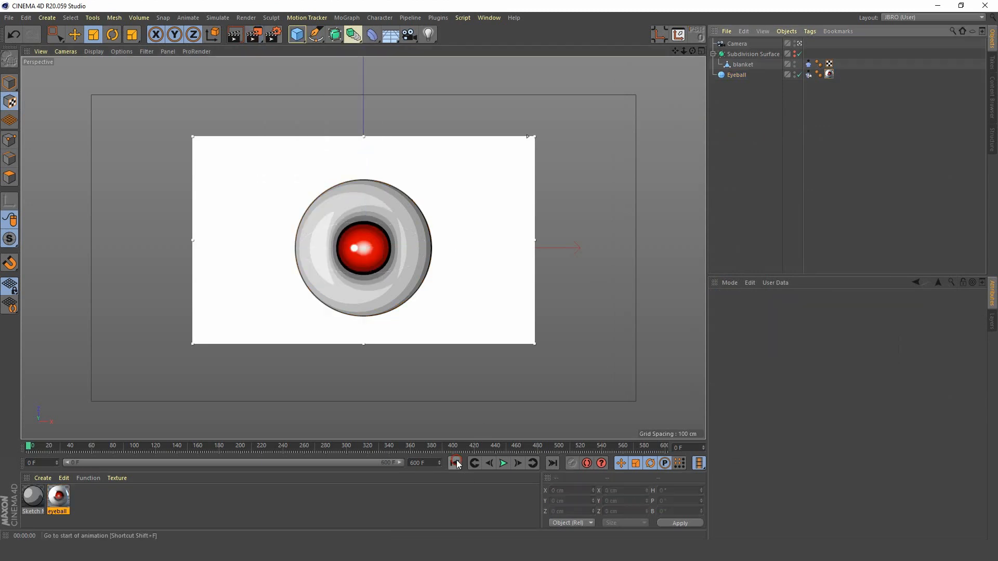
left_click(503, 463)
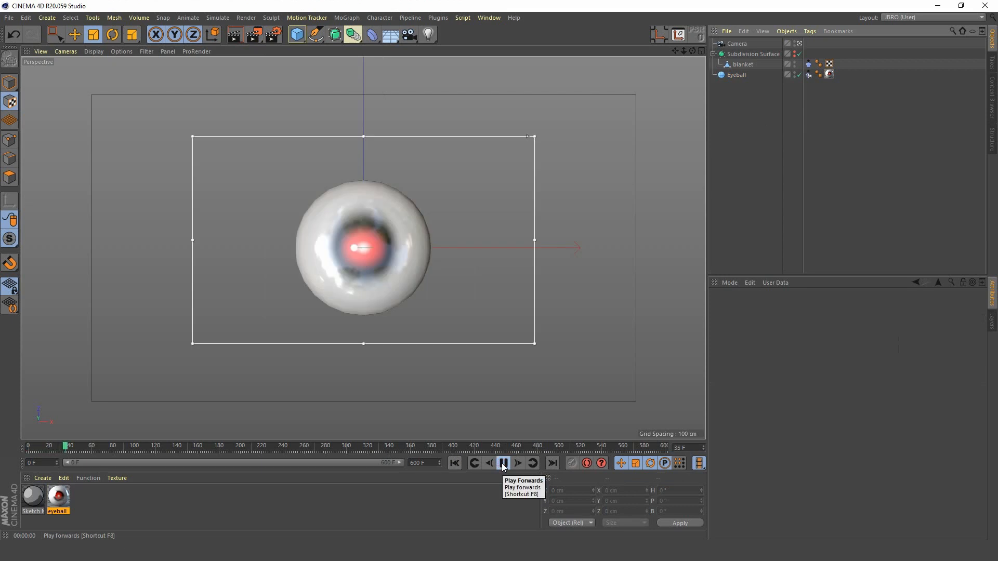
left_click(502, 463)
left_click(455, 463)
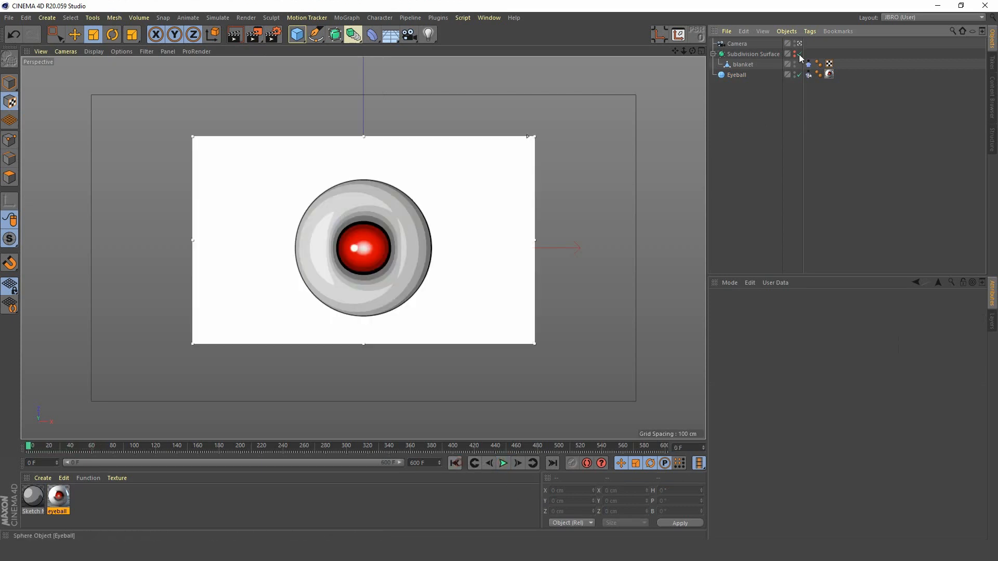
Step: Make the Subdivision Surface holding the blanket visible again and play the simulation to about frame 71
left_click(796, 54)
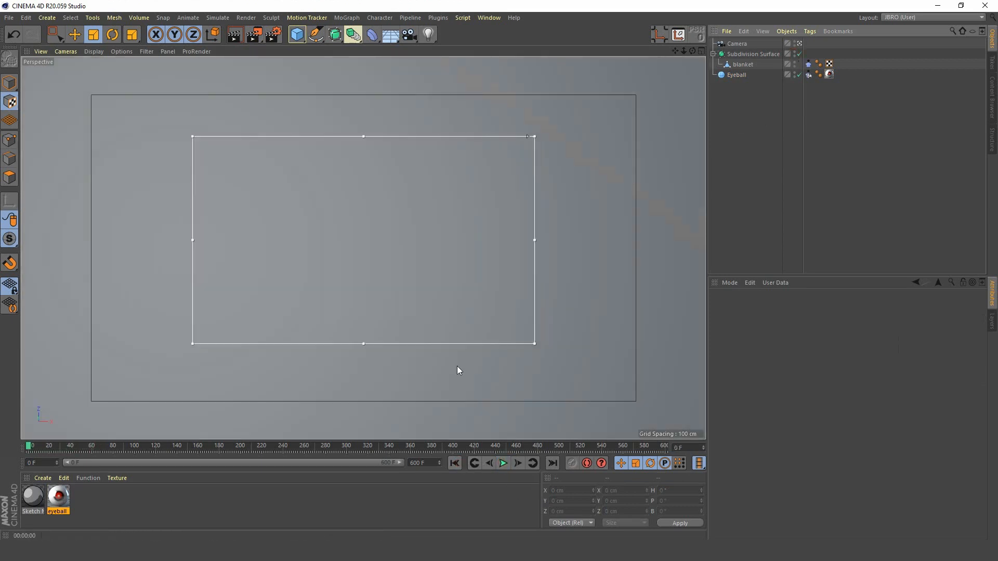
left_click(503, 464)
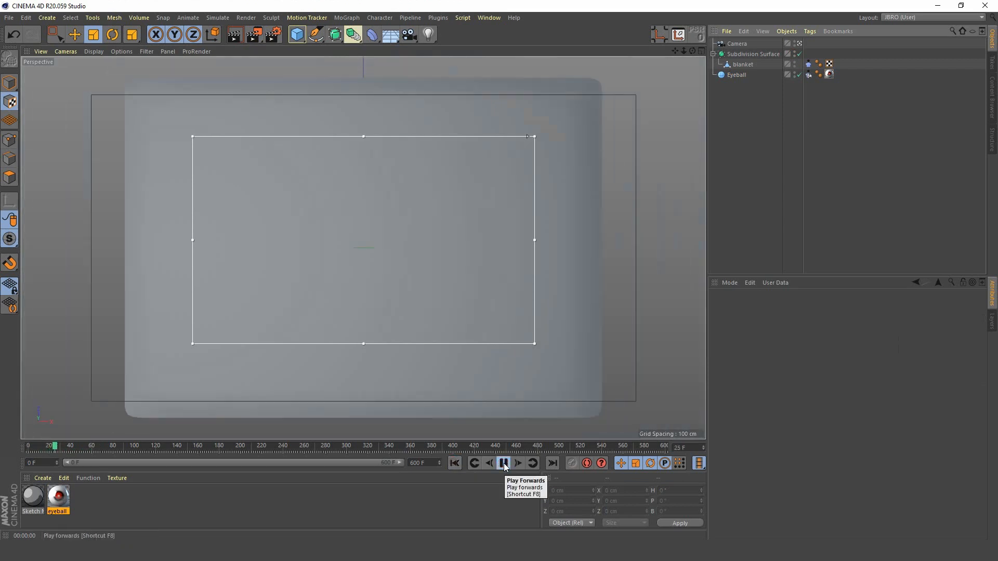
left_click(503, 463)
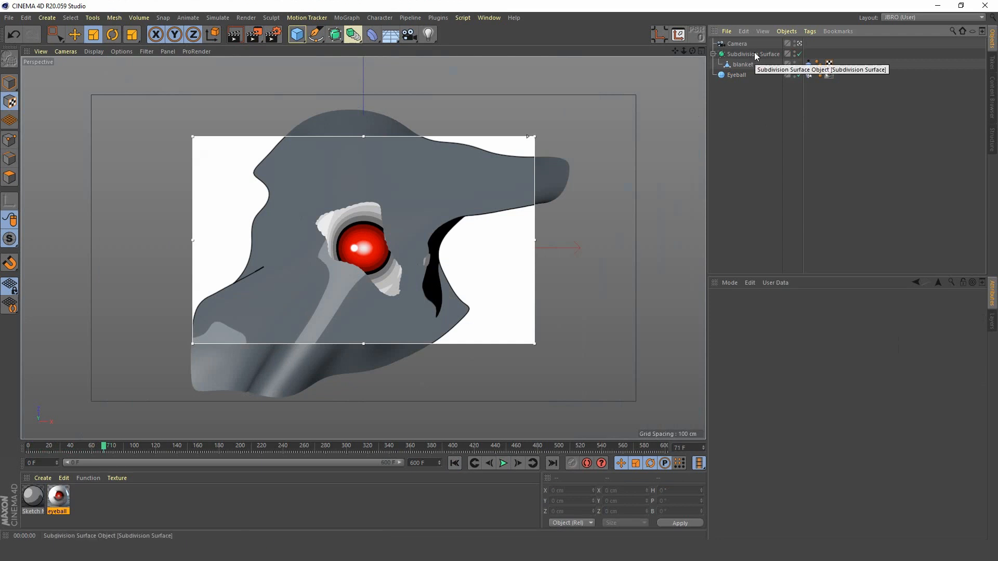
Step: Add a Cloth Surface object and nest the blanket's Subdivision Surface inside it
left_click(215, 19)
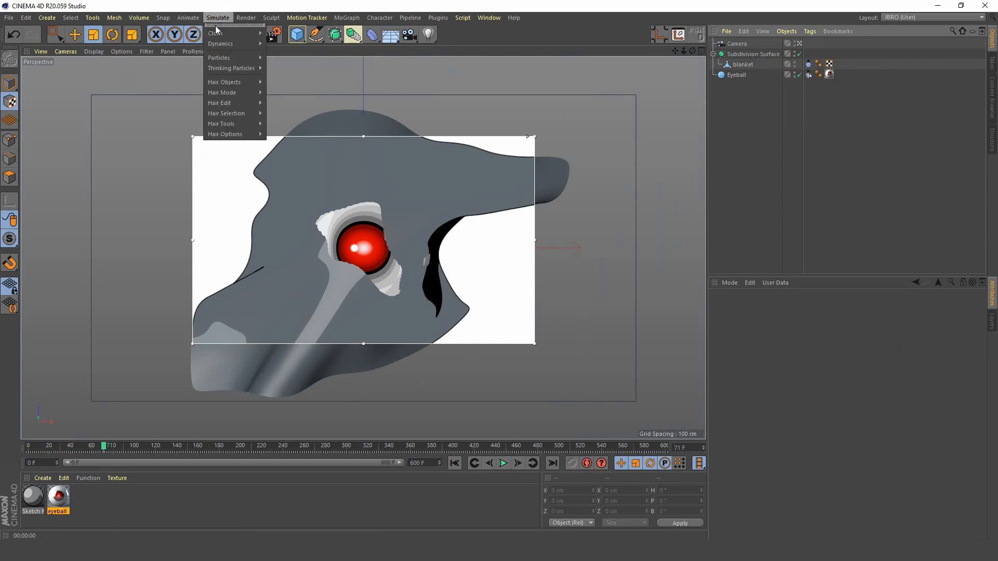
mouse_move(217, 31)
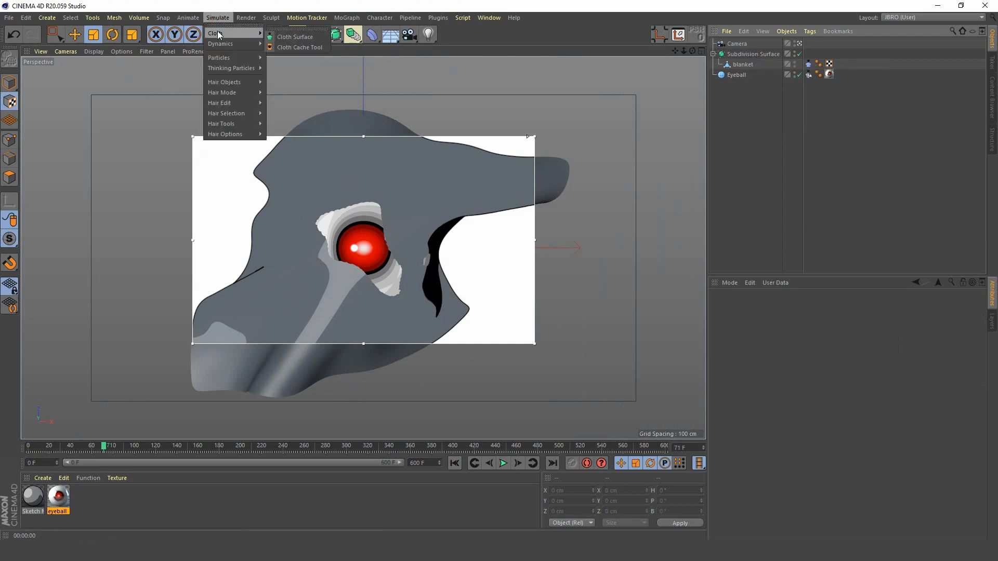
left_click(295, 36)
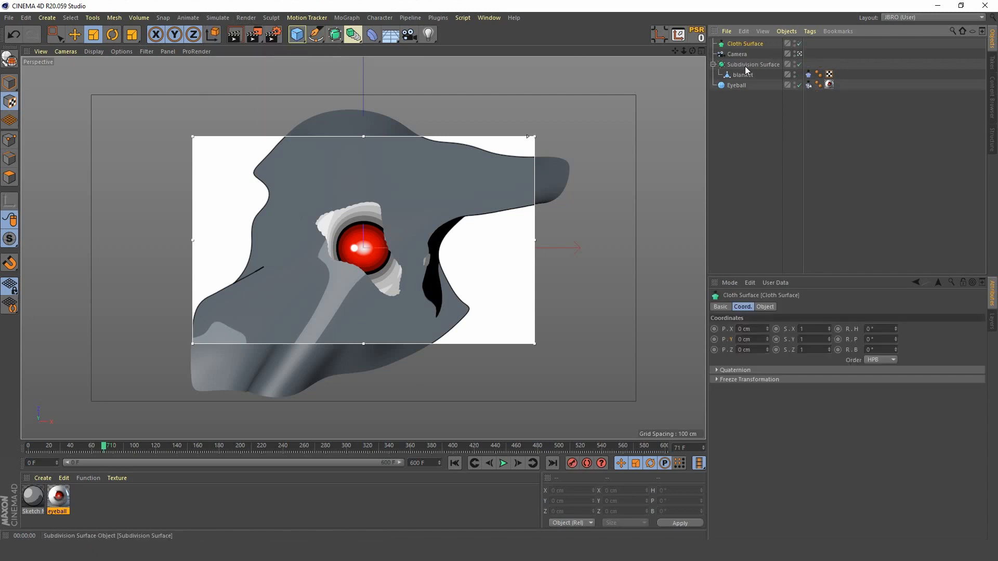
left_click_drag(746, 69, 747, 42)
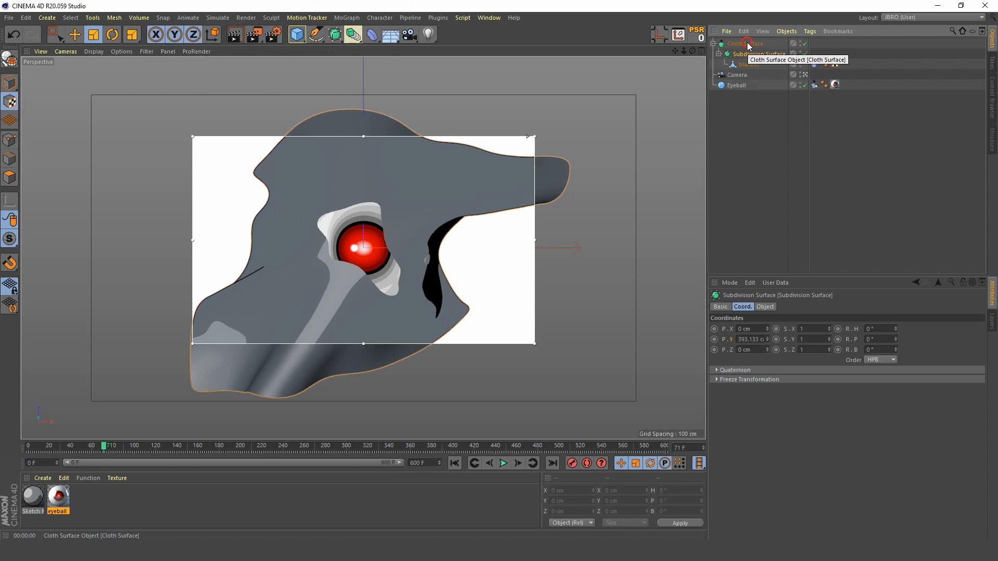
Step: Set the Cloth Surface's thickness to 1 cm
left_click(746, 43)
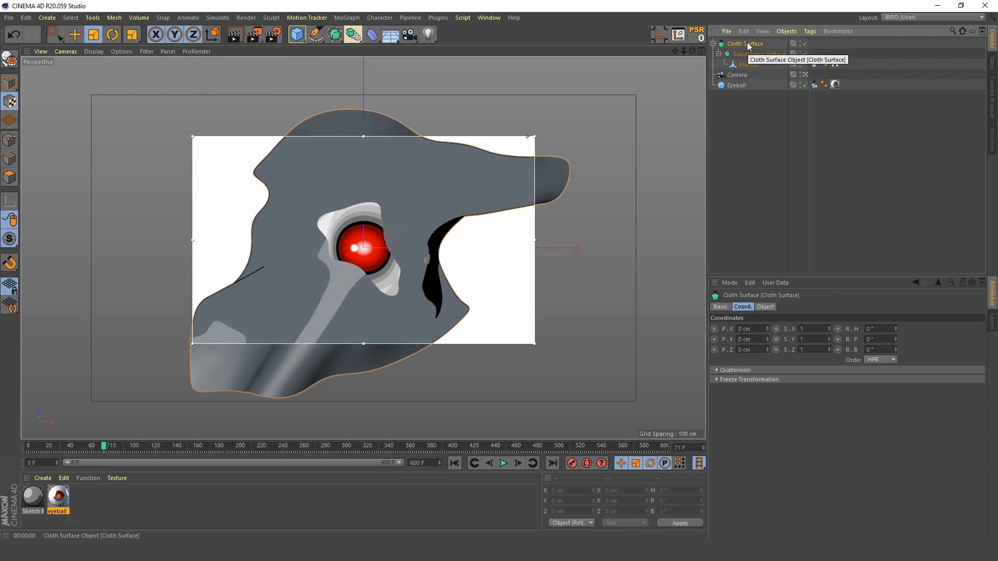
left_click(765, 308)
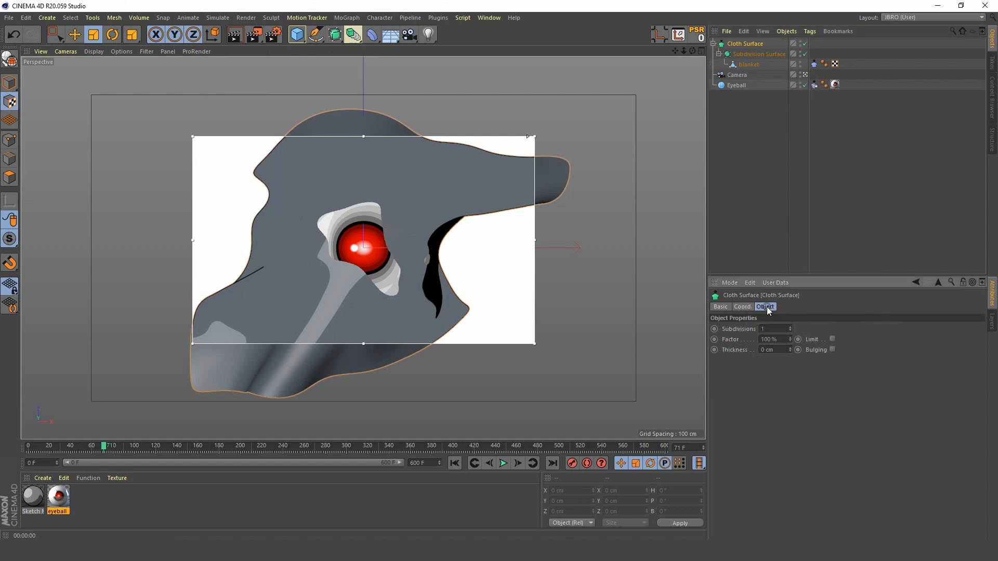
left_click(789, 347)
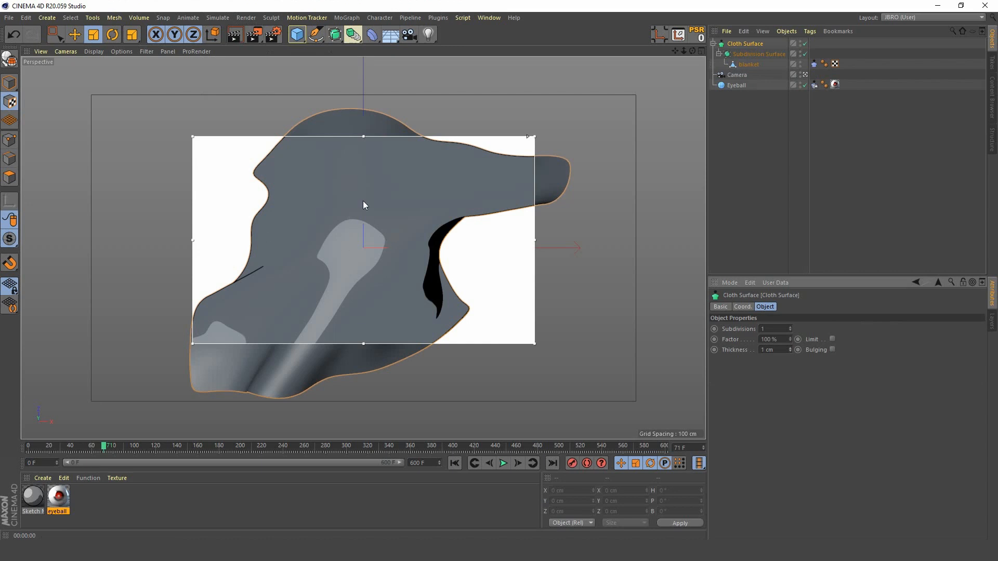
Step: Play the thickened blanket's simulation, select the blanket's Cloth tag, and return to the first frame
left_click(502, 463)
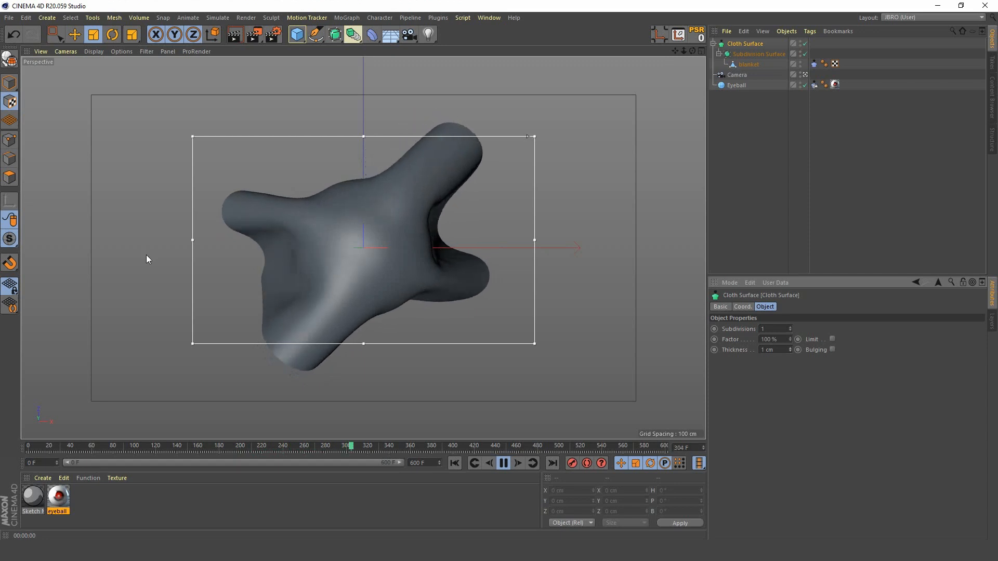
left_click(814, 64)
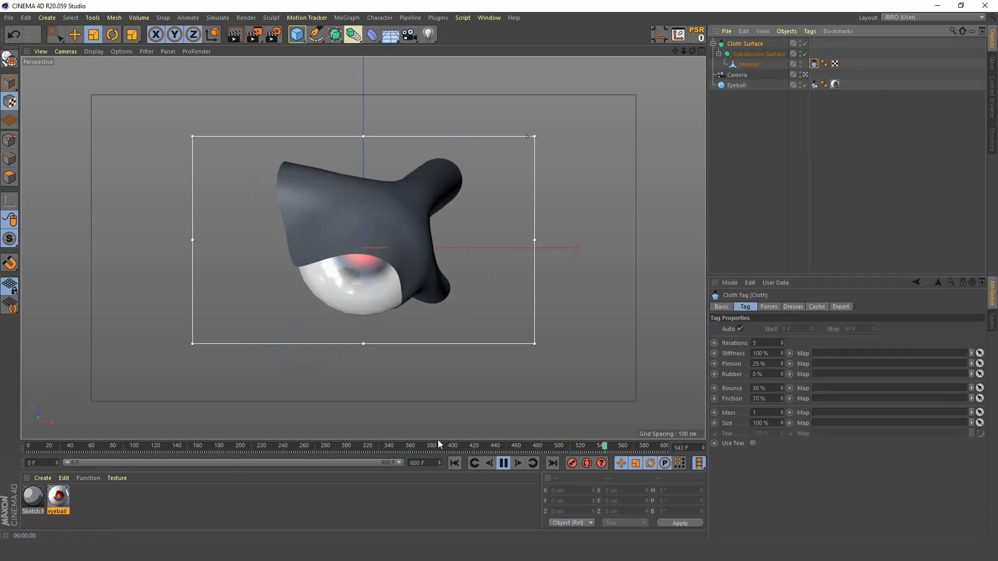
left_click(503, 464)
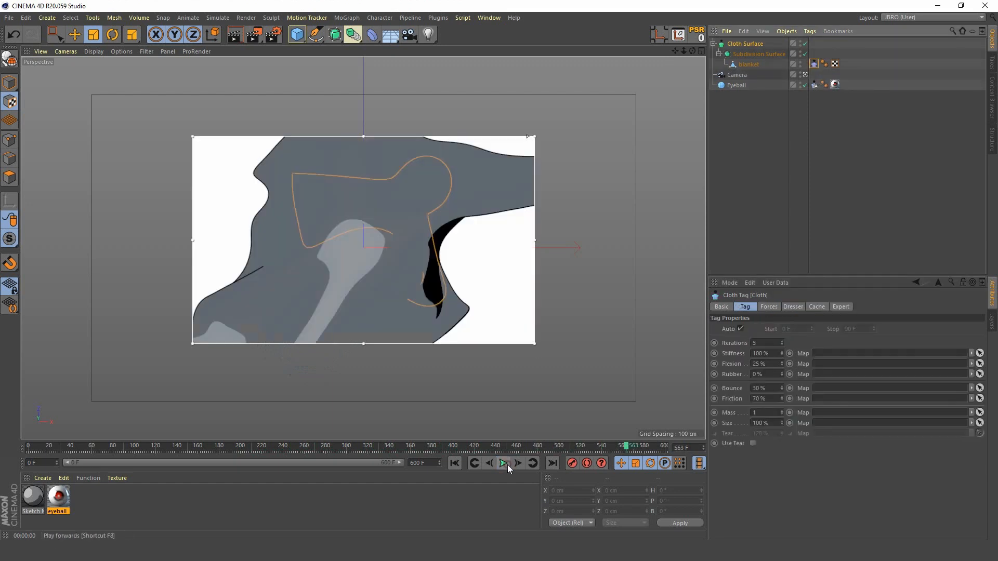
left_click(454, 463)
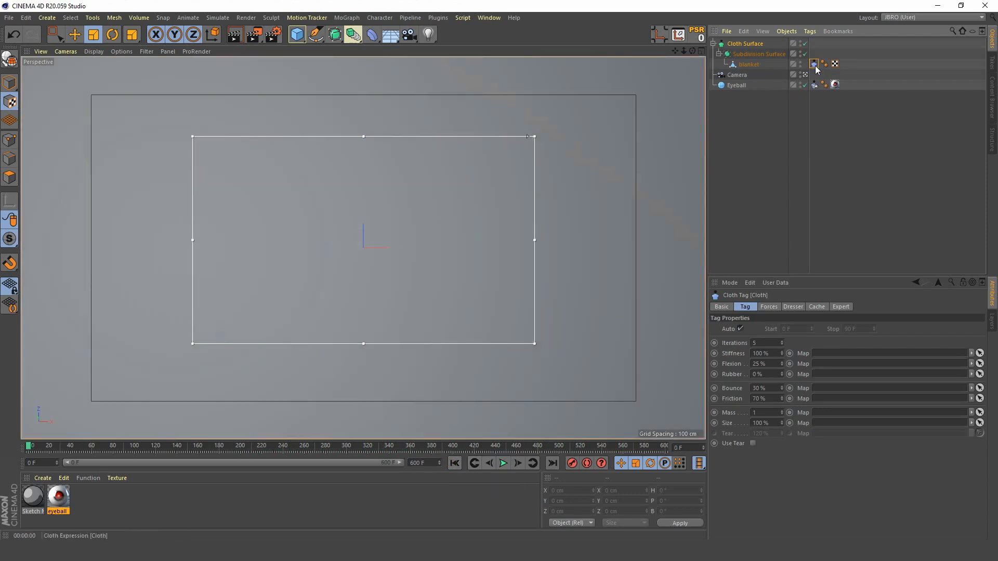
Step: Set the Cloth tag's wind direction X to -300 cm and its wind strength to 2
left_click(769, 307)
double_click(804, 353)
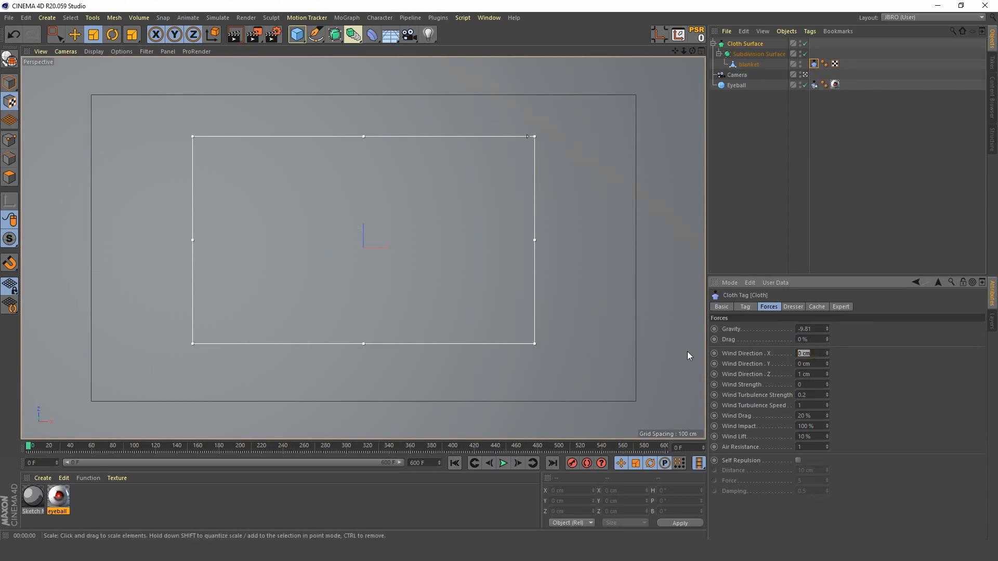
type("-300")
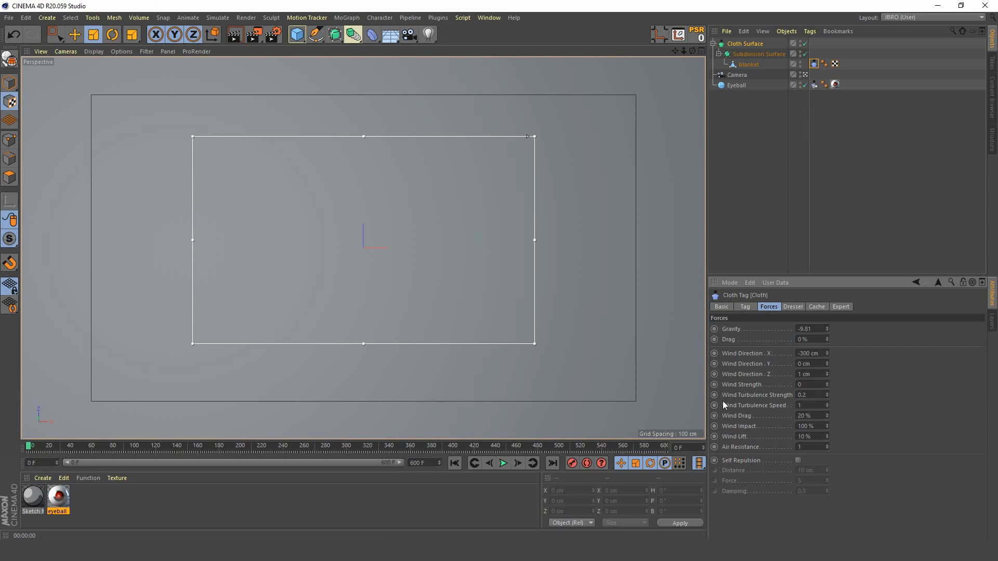
double_click(804, 384)
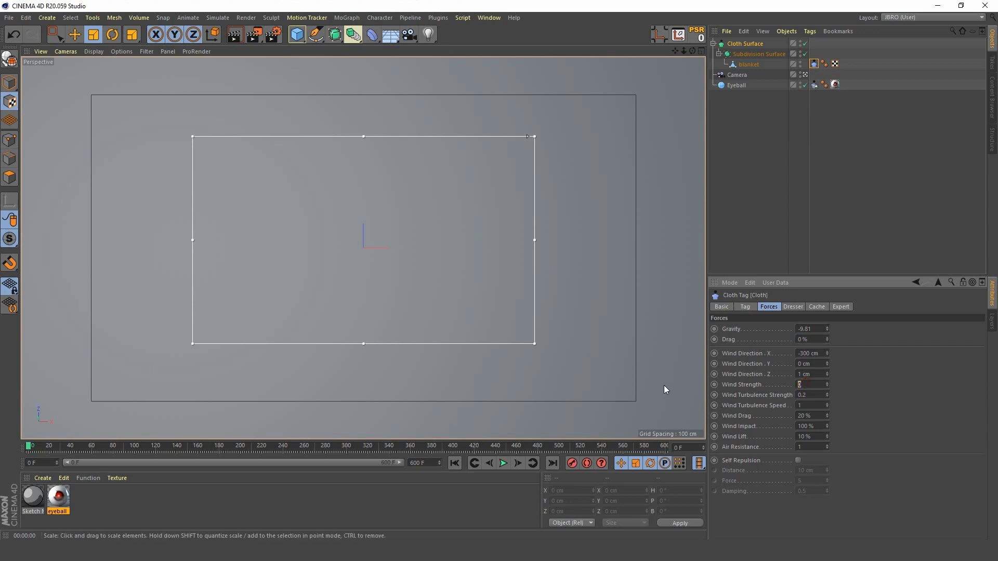
key("Return")
Step: Play the simulation with the wind applied, stop at about frame 211, and render the view
left_click(503, 464)
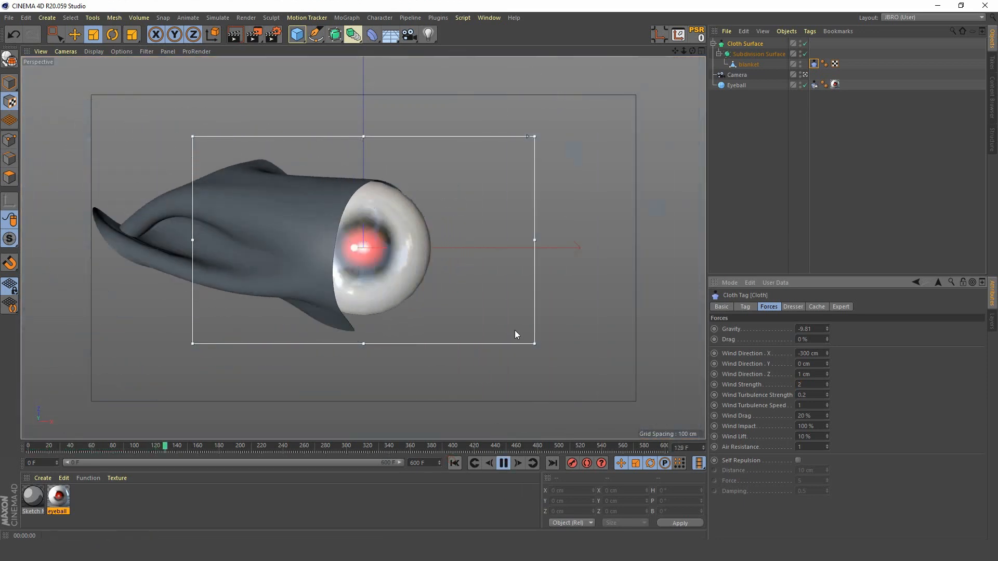
left_click(503, 463)
key("ctrl+r")
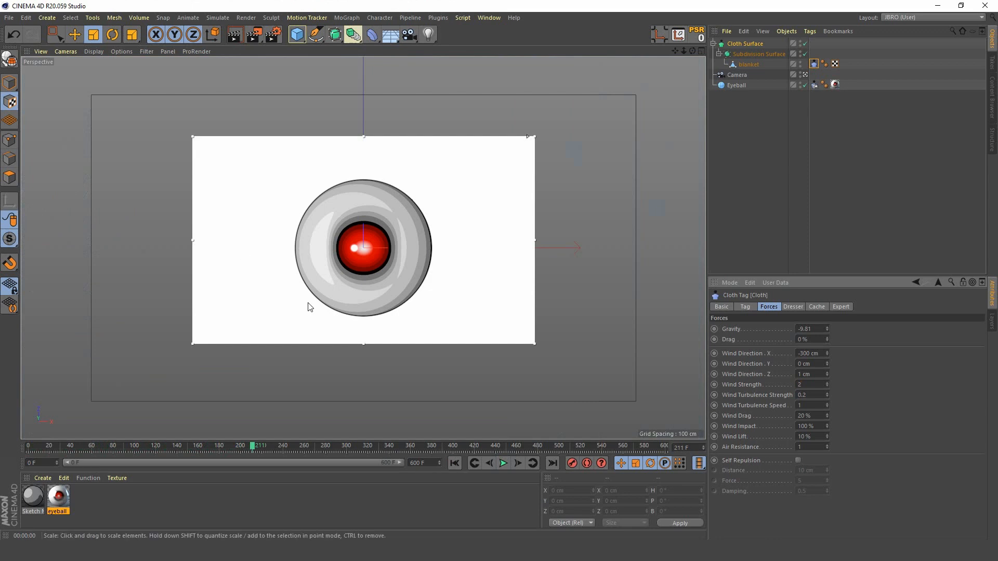
Step: Set the Cloth tag's wind strength to 1.2 and replay the simulation from the first frame, rendering the view at about frame 198
left_click(807, 385)
type("1.")
left_click(454, 463)
left_click(503, 463)
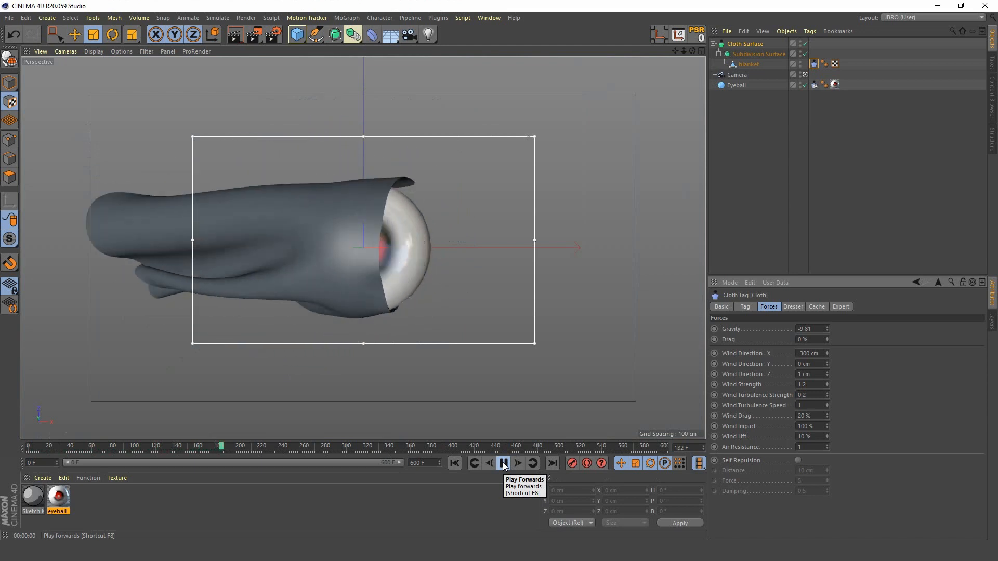
left_click(503, 463)
key("ctrl+r")
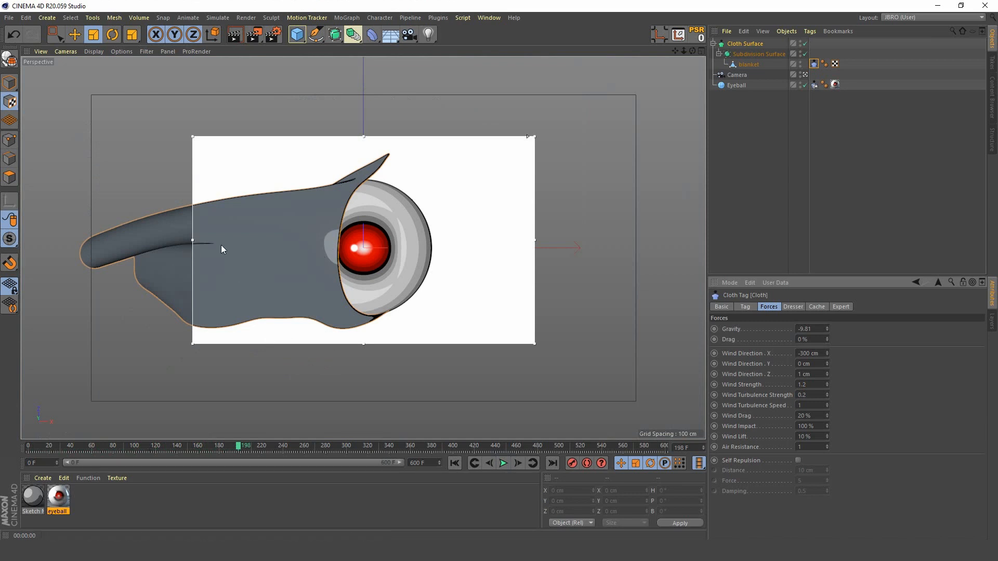
Step: Create a new material and name it blanket
double_click(93, 499)
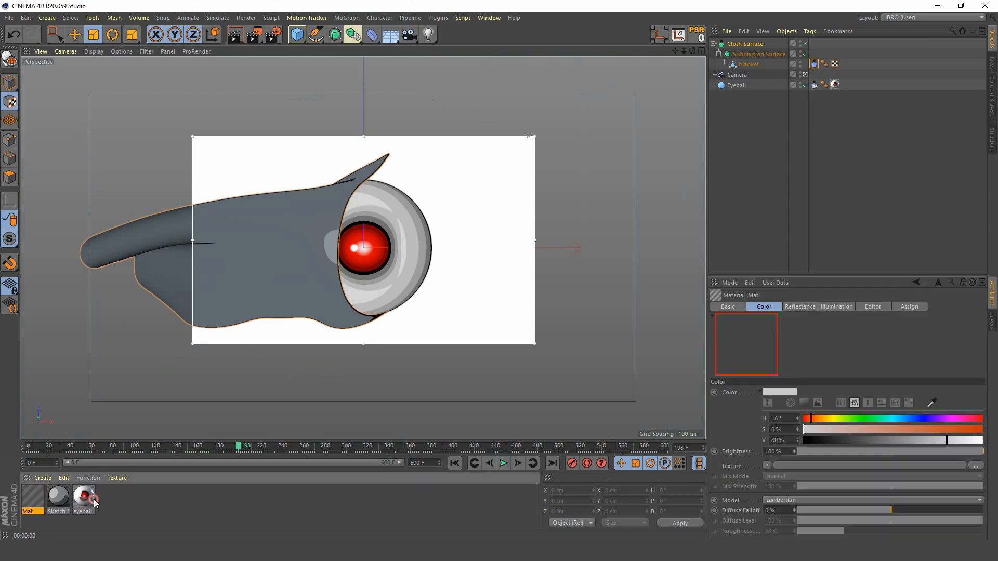
double_click(31, 511)
type("bv")
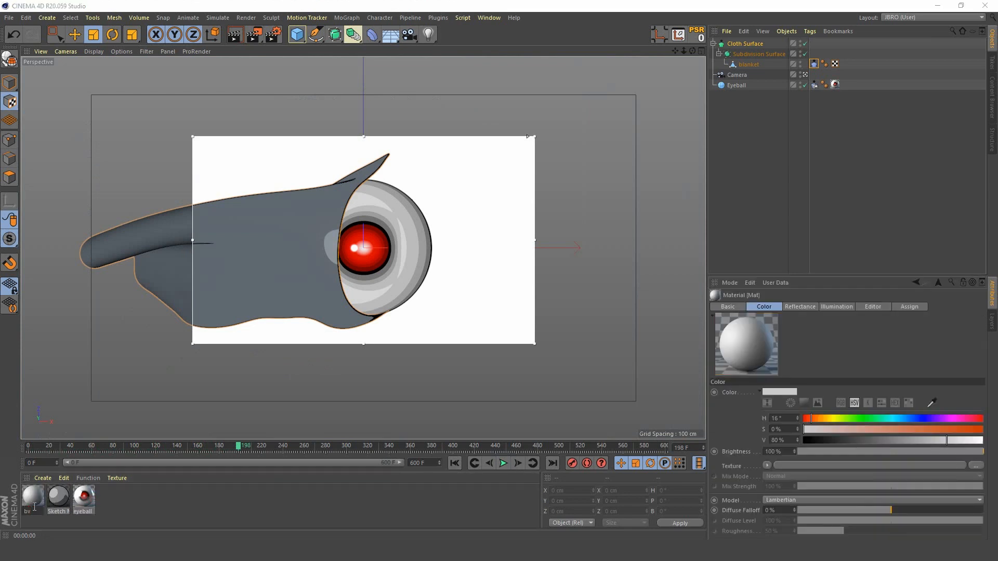
key("BackSpace")
key("BackSpace")
type("blanket")
key("Return")
Step: Apply the blanket material to the blanket object and set its color to bright orange with 100% saturation and 100% value
double_click(33, 497)
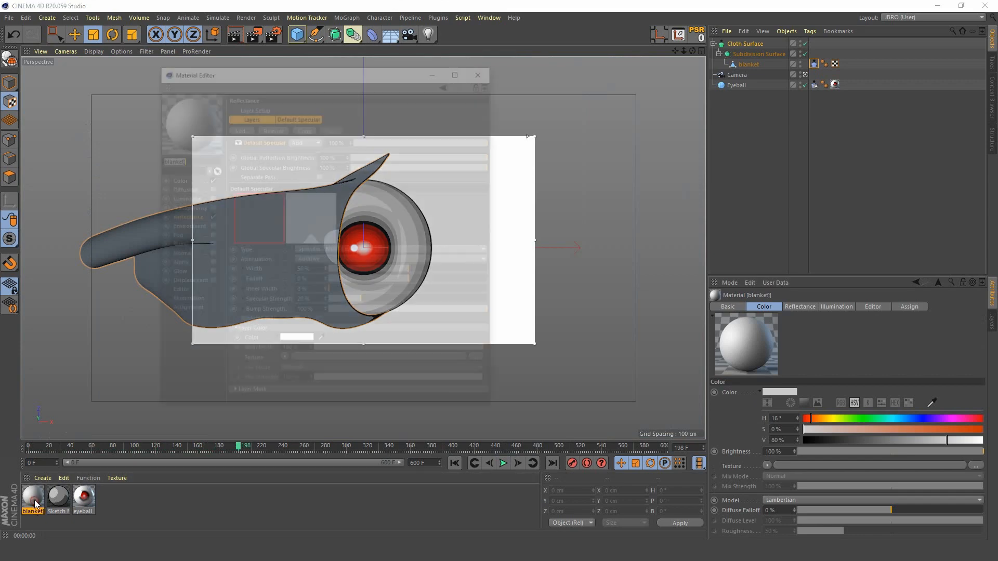
left_click_drag(366, 68, 780, 137)
left_click_drag(33, 497, 748, 64)
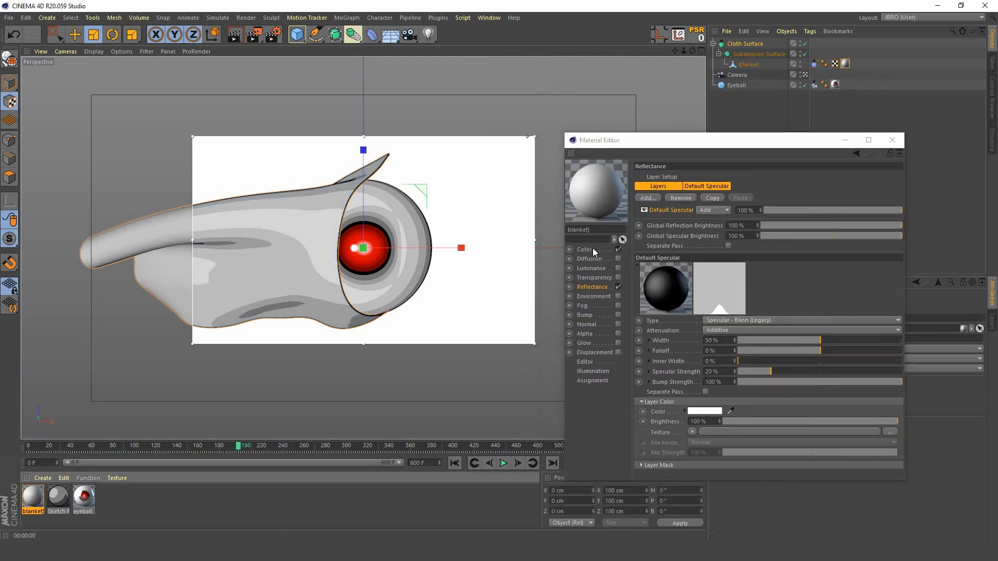
left_click(588, 248)
left_click_drag(859, 211, 920, 223)
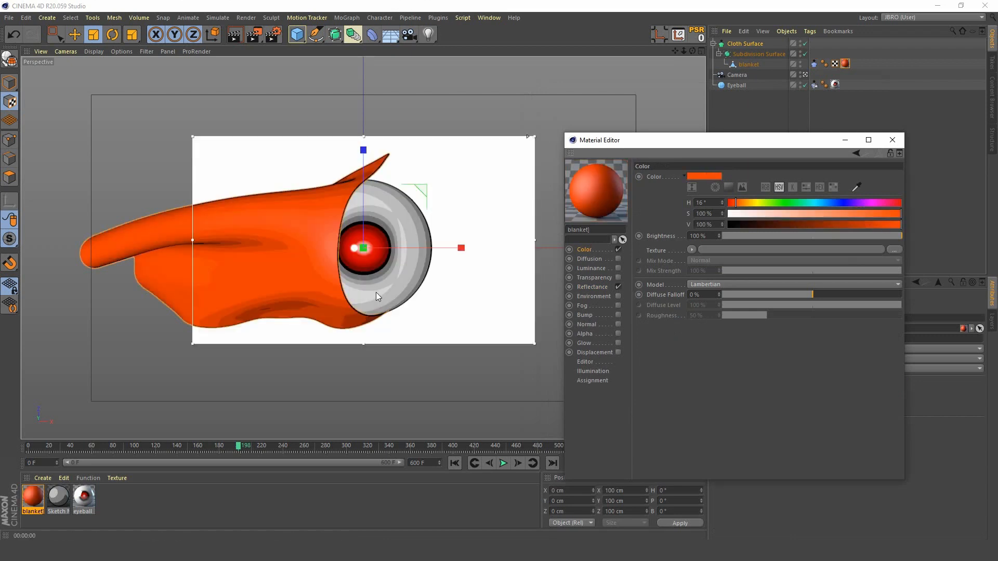
Step: Enable the blanket material's Bump channel with a Noise shader and set the noise type to Cranal
left_click(618, 314)
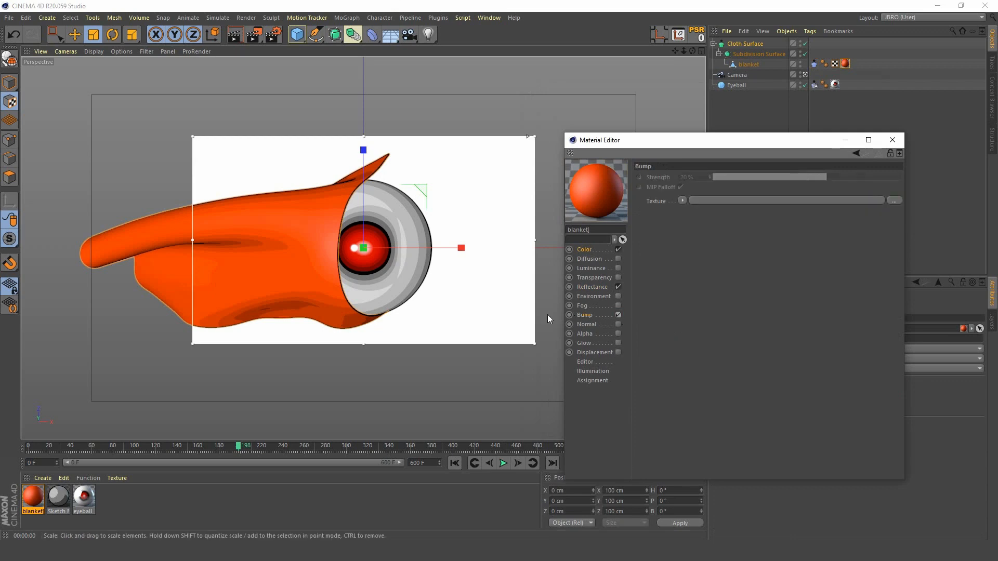
left_click(684, 200)
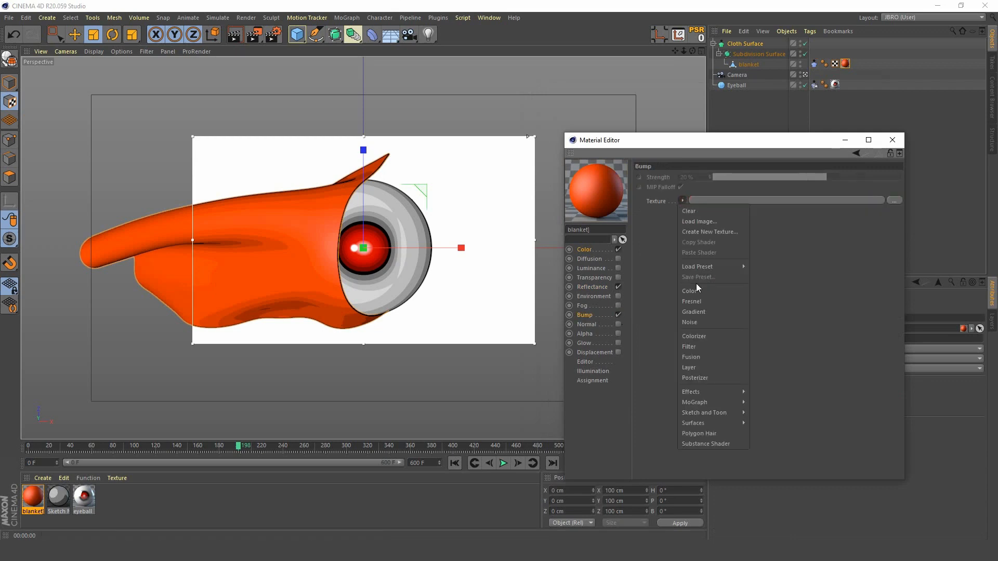
left_click(705, 318)
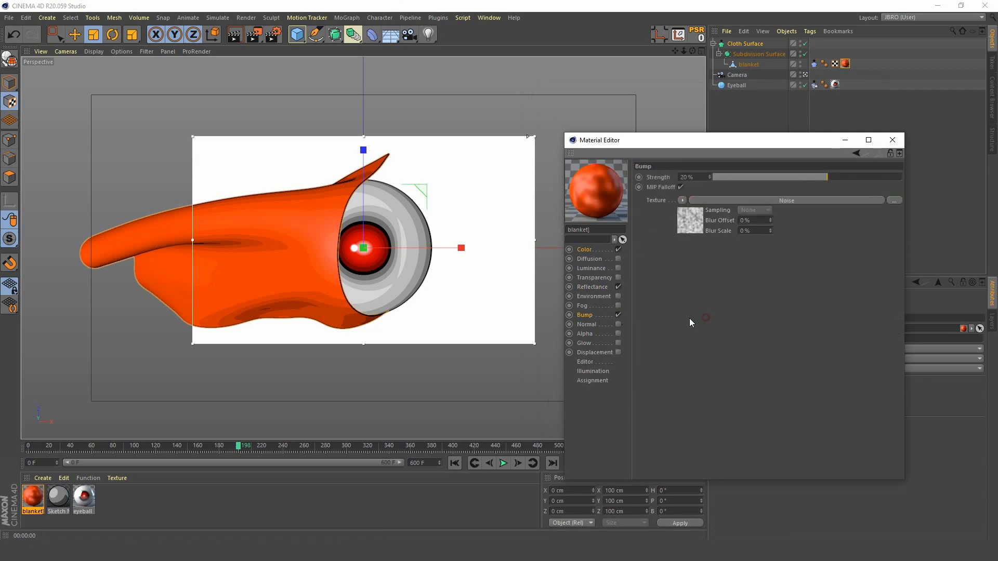
left_click(694, 227)
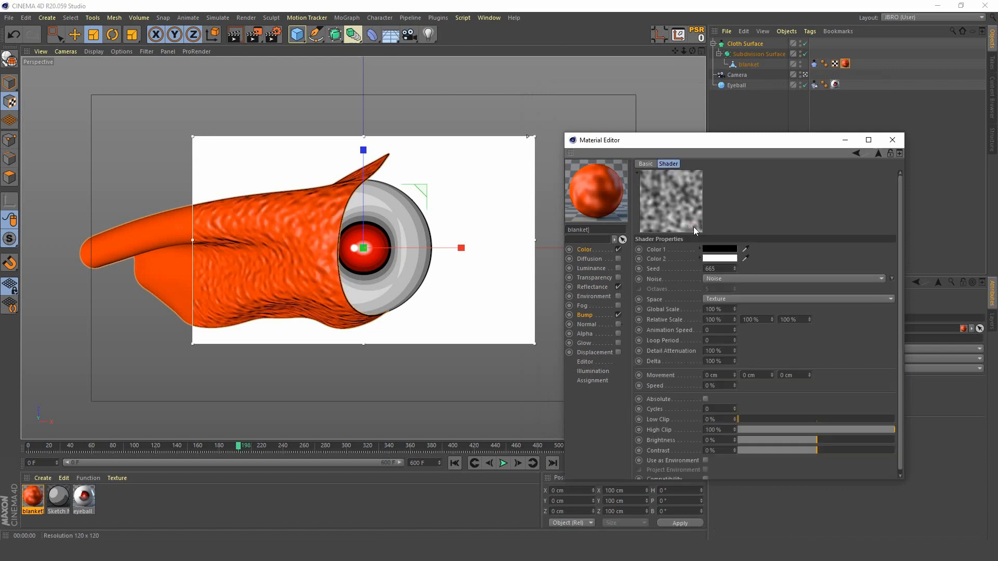
left_click(769, 284)
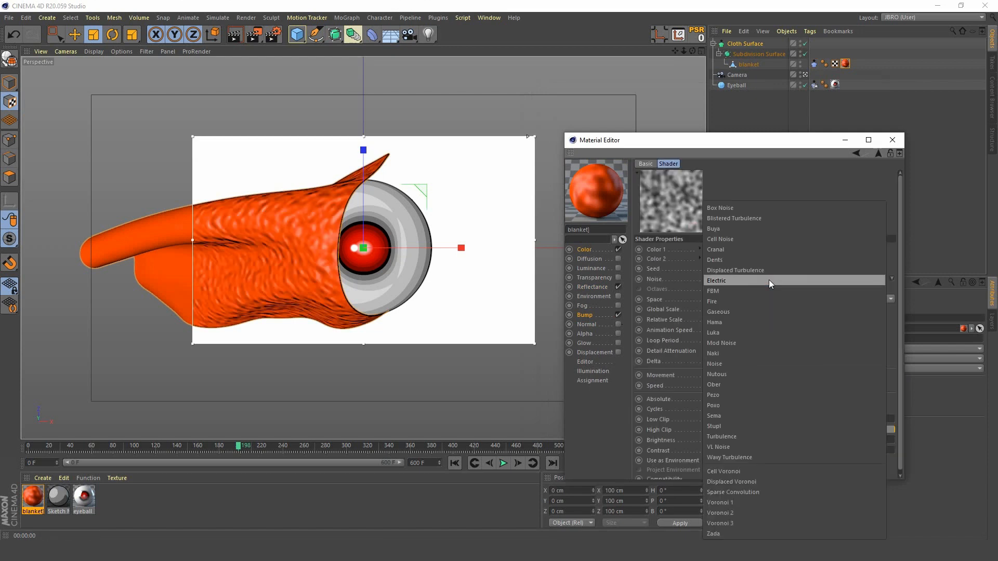
left_click(758, 250)
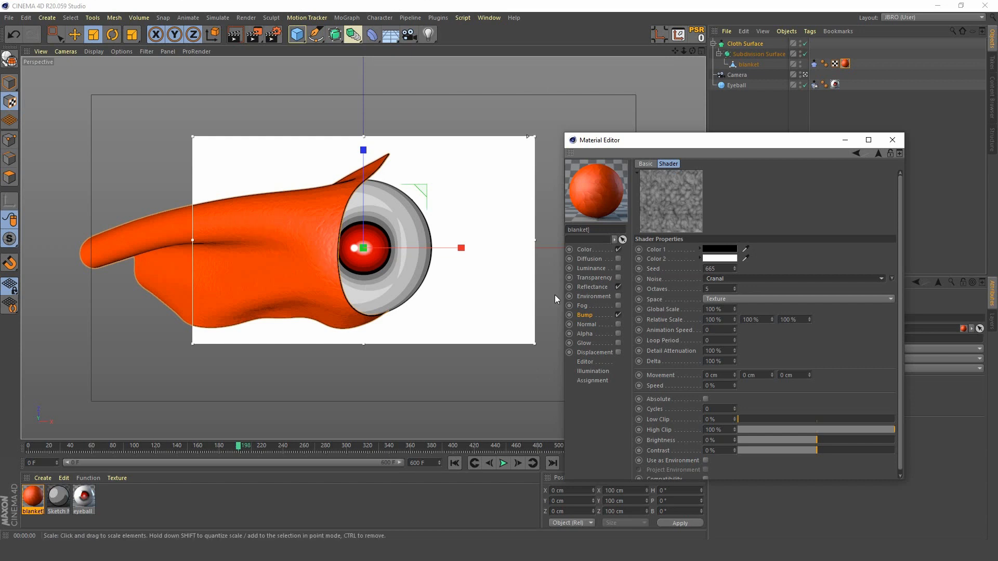
Step: Set the bump noise's Global Scale to 300% and close the blanket material's editor
double_click(719, 309)
type("30")
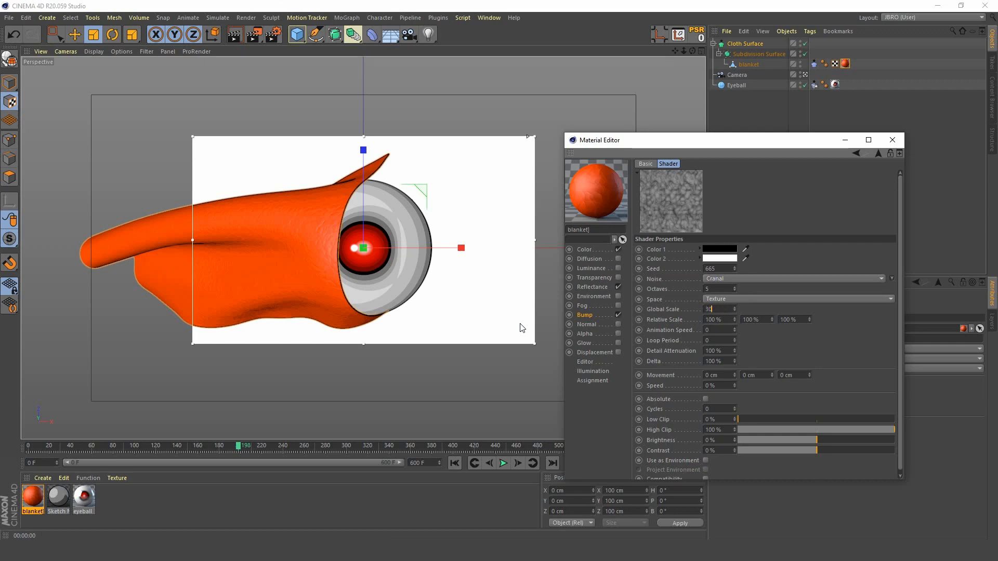
type("0")
key("Return")
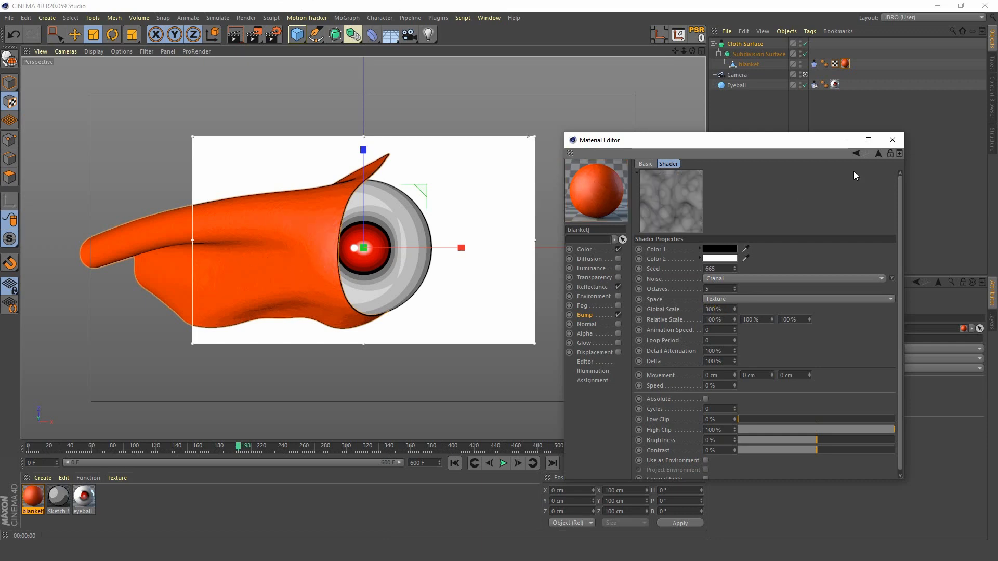
left_click(891, 140)
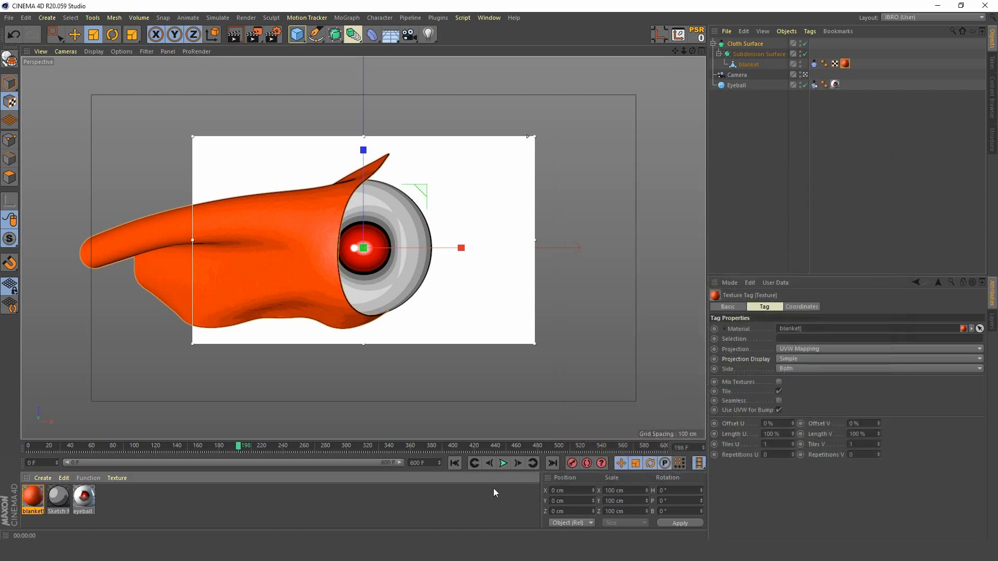
Step: Play the textured blanket's simulation on to about frame 268 and return to the first frame
left_click(506, 464)
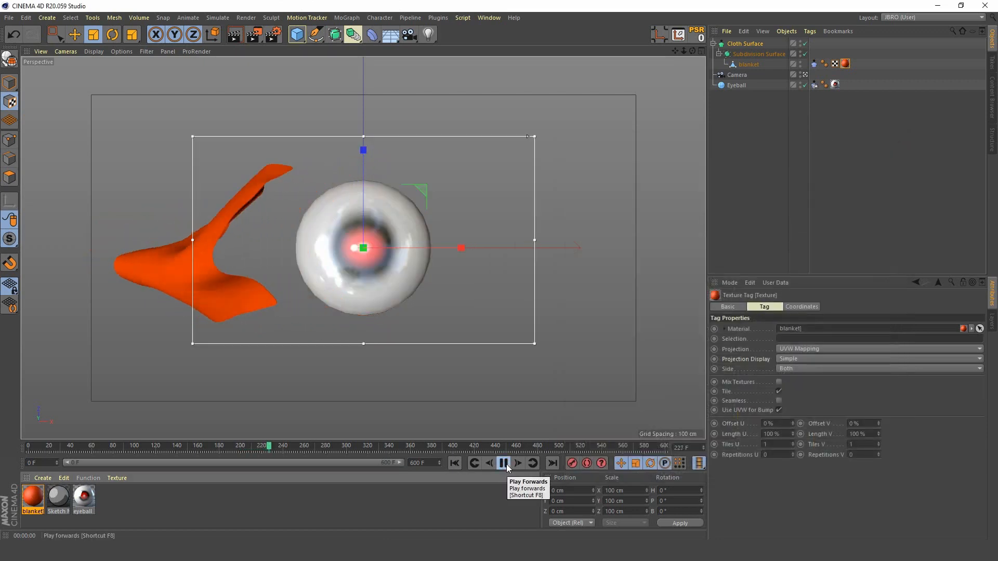
key("ctrl+r")
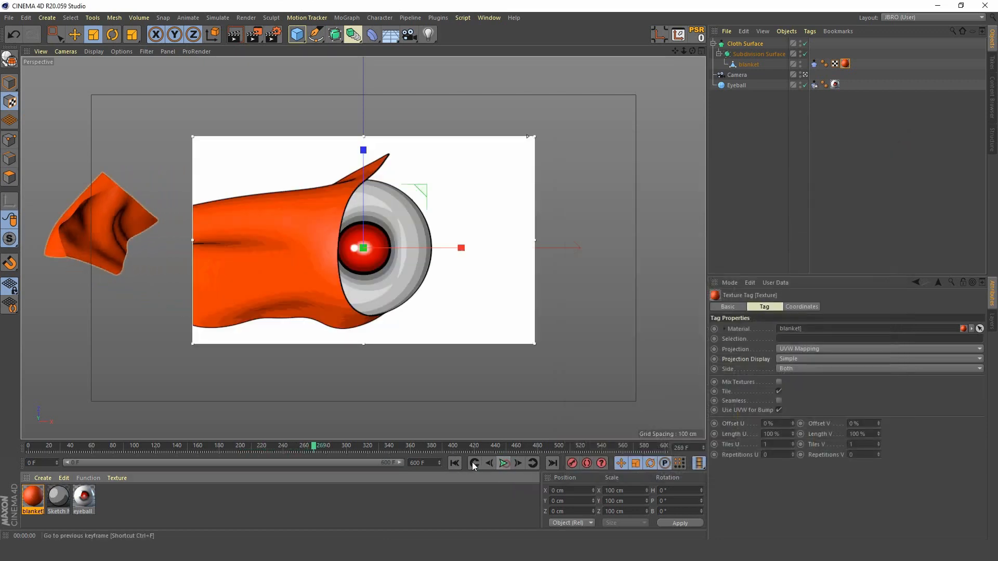
left_click(454, 463)
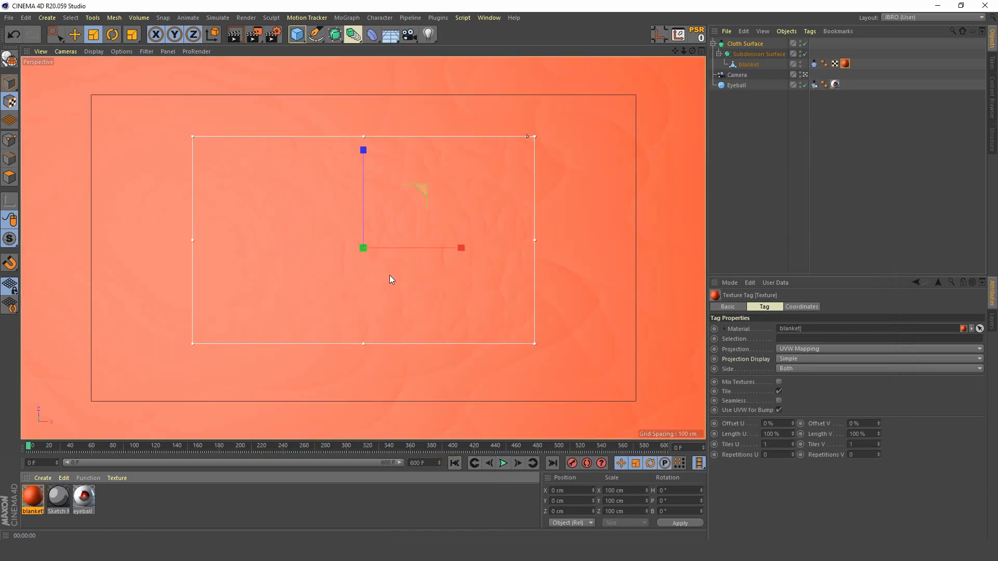
Step: Disable the Cloth Surface and duplicate the Eyeball sphere, naming the copy eyelid
left_click(803, 44)
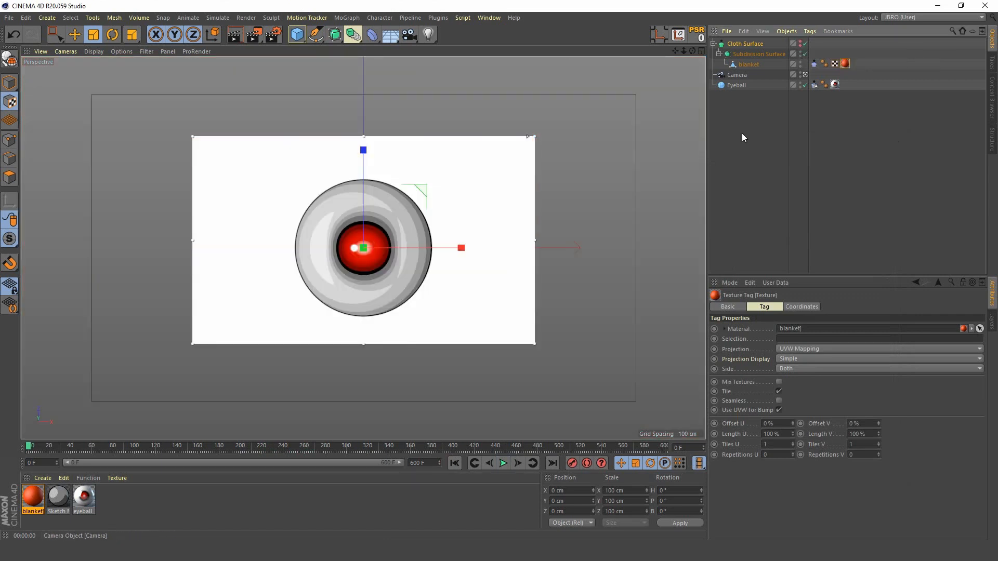
left_click(738, 87)
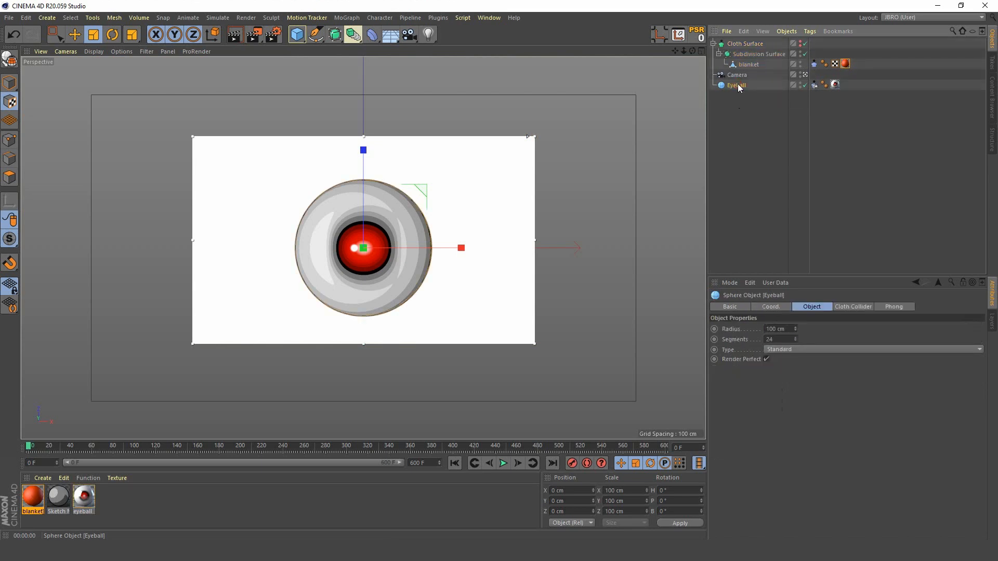
left_click_drag(738, 85, 738, 100, "ctrl")
double_click(739, 96)
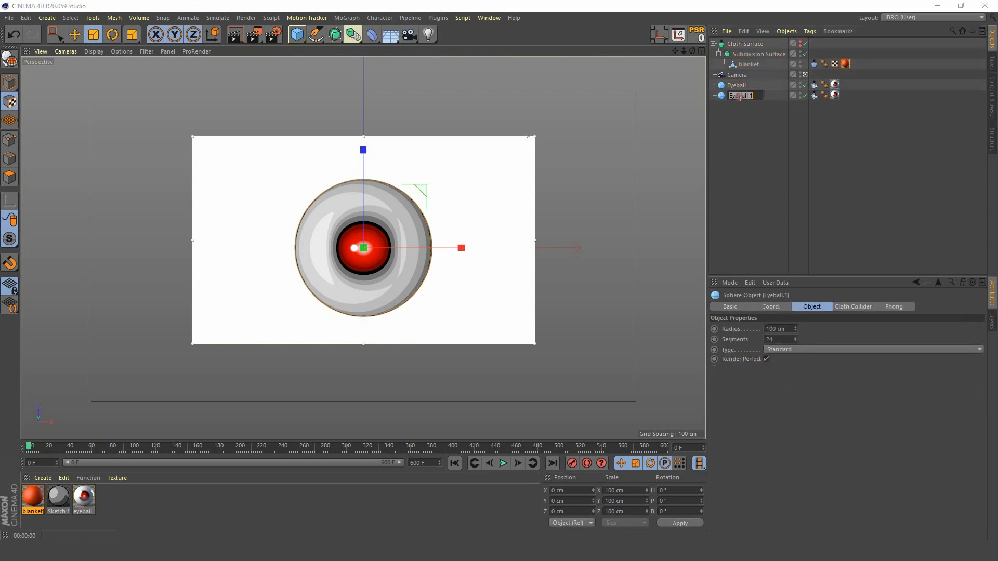
type("eyelid")
key("Return")
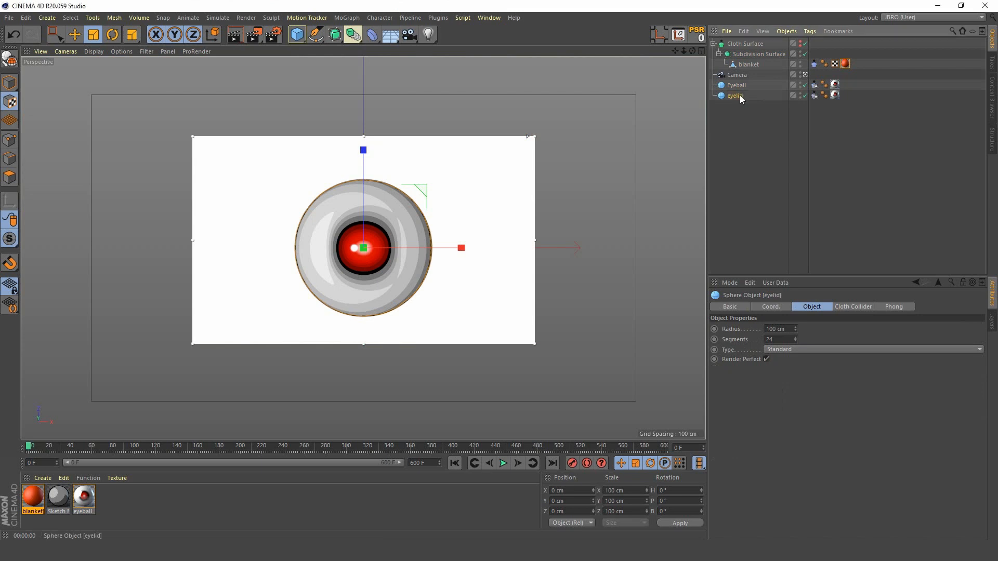
Step: Create a new material named eyelid and darken its gray color to a value of 68%
double_click(126, 501)
double_click(30, 511)
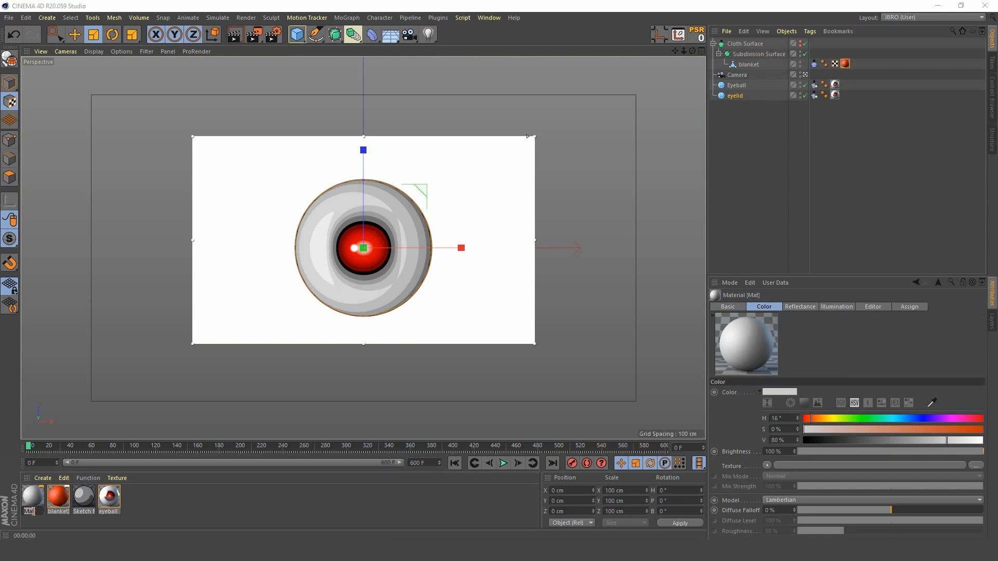
type("eyelid")
key("Return")
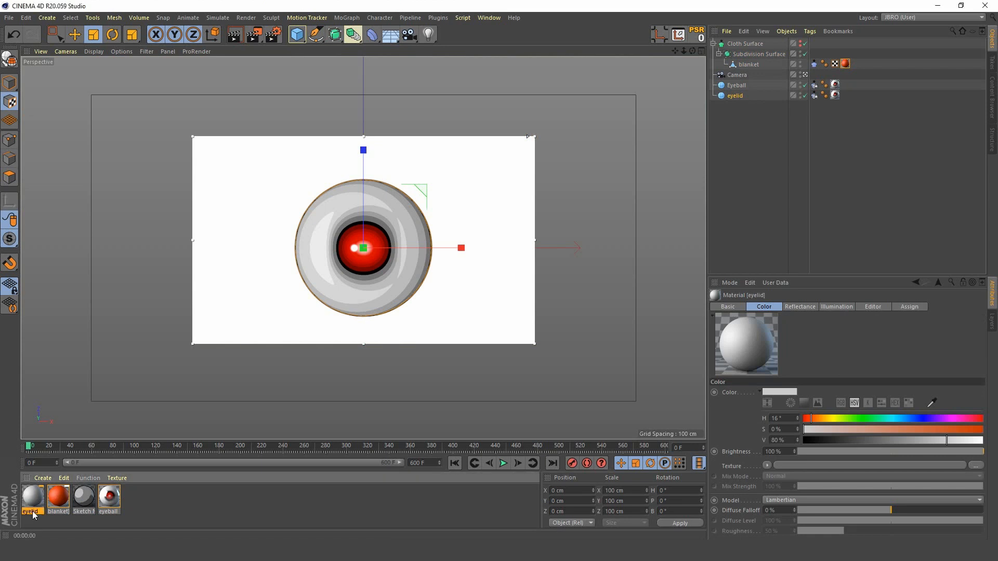
double_click(32, 497)
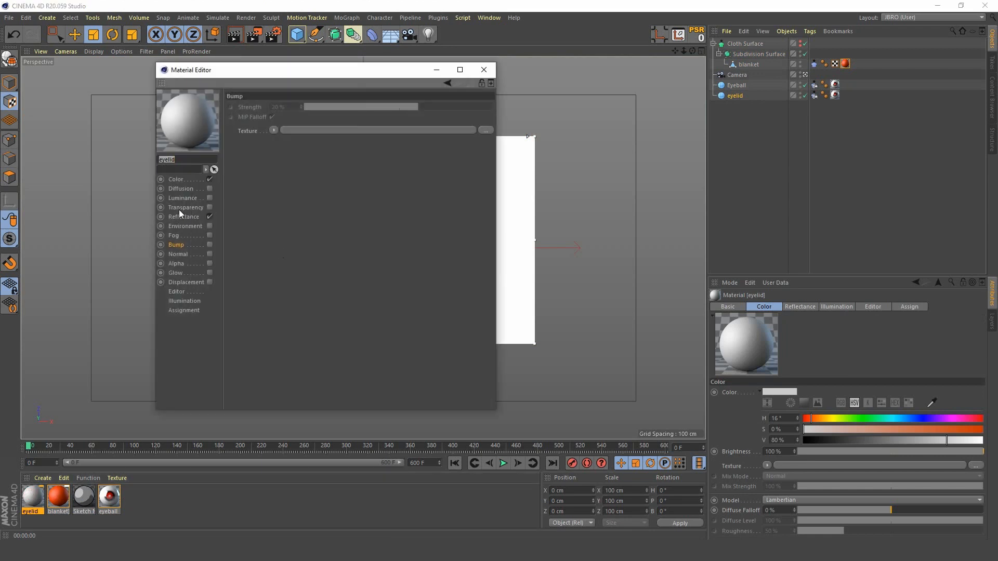
left_click(179, 179)
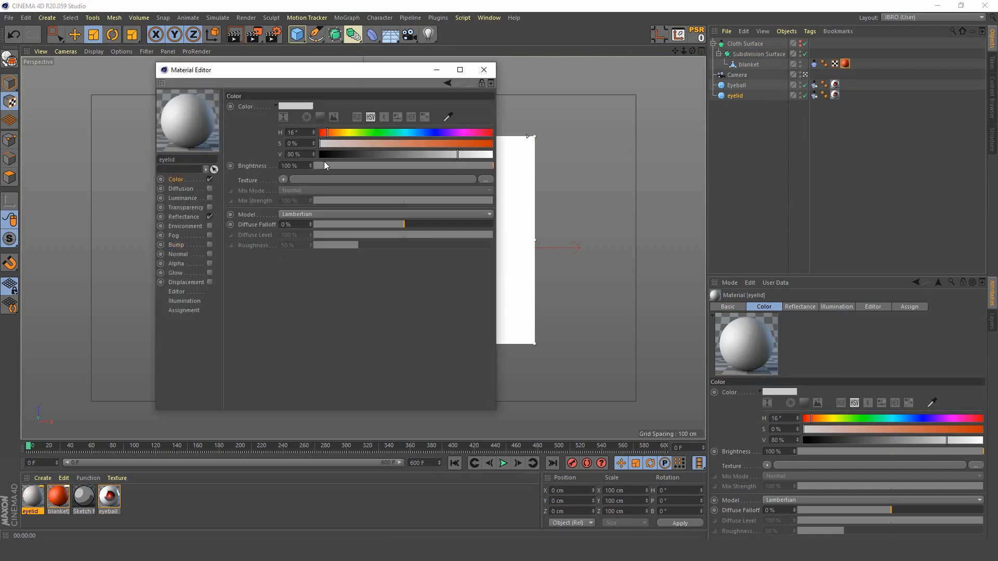
left_click_drag(455, 152, 435, 157)
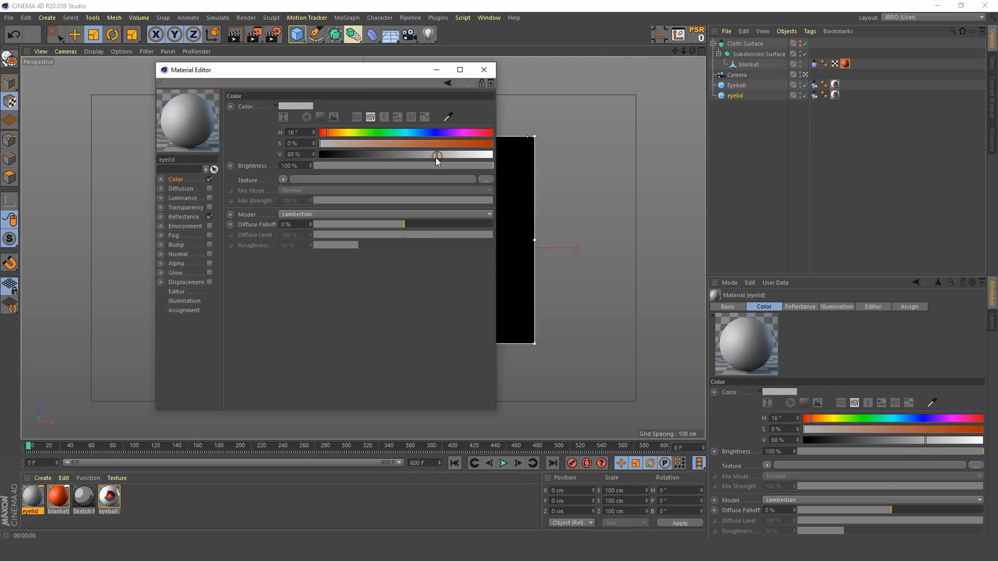
left_click(488, 71)
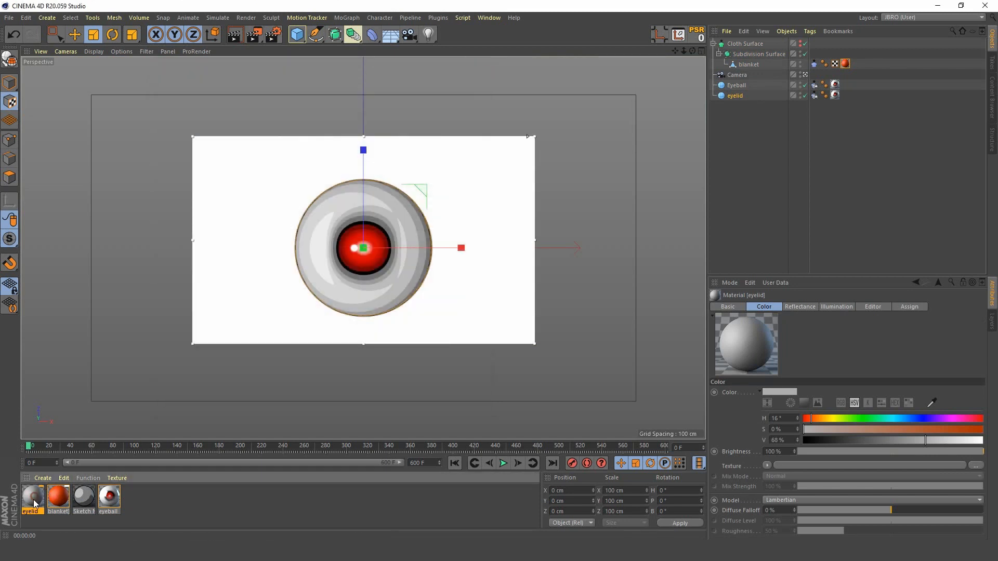
Step: Replace the eyeball material on the eyelid sphere with the eyelid material
left_click_drag(30, 500, 838, 100)
mouse_move(834, 94)
left_mouse_down()
mouse_move(739, 99)
mouse_move(839, 97)
left_mouse_up()
left_click_drag(834, 94, 834, 96)
Step: Set the eyelid sphere's radius to 103 cm and make it editable
left_click(737, 96)
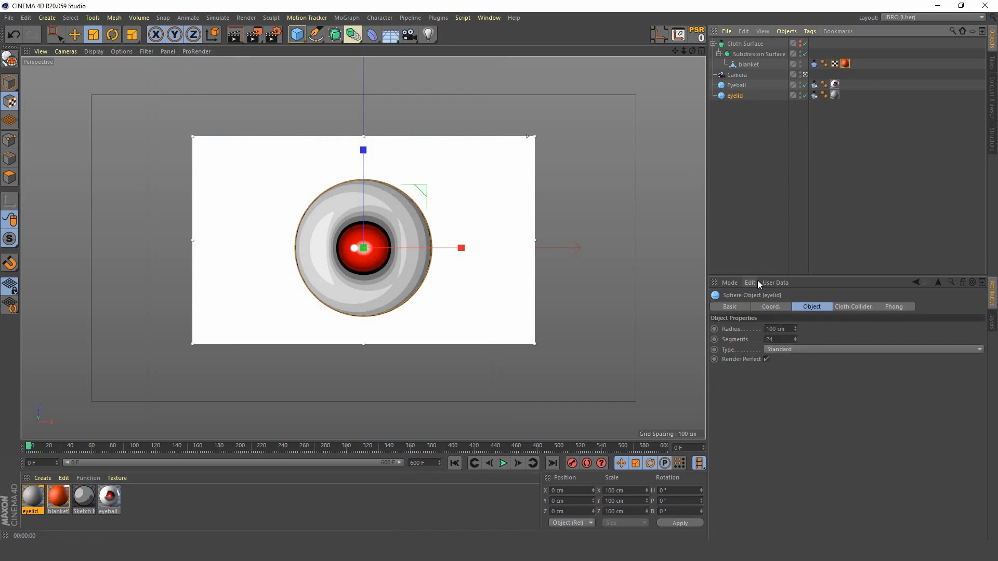
left_click_drag(788, 328, 648, 340)
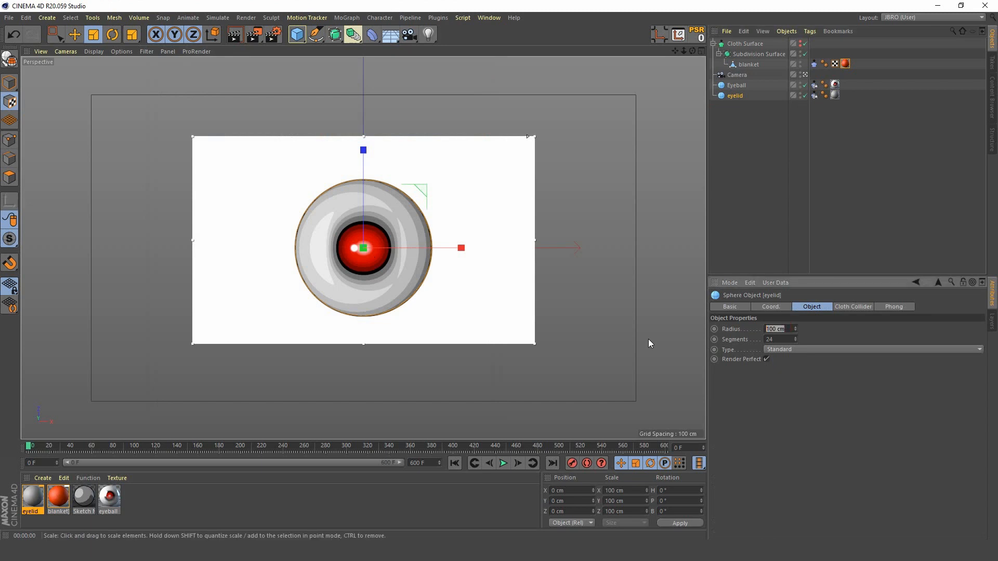
type("103")
key("Return")
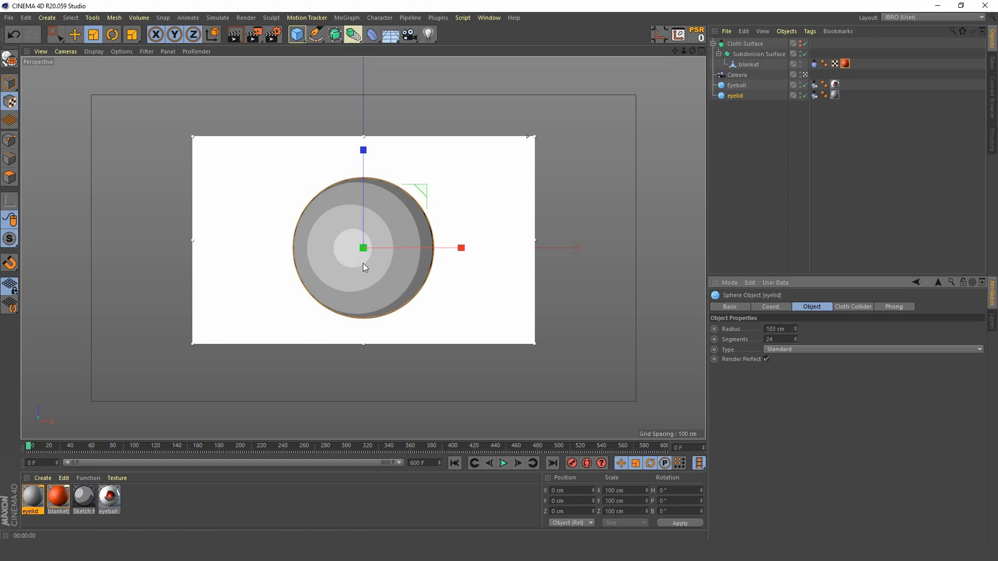
left_click(734, 95)
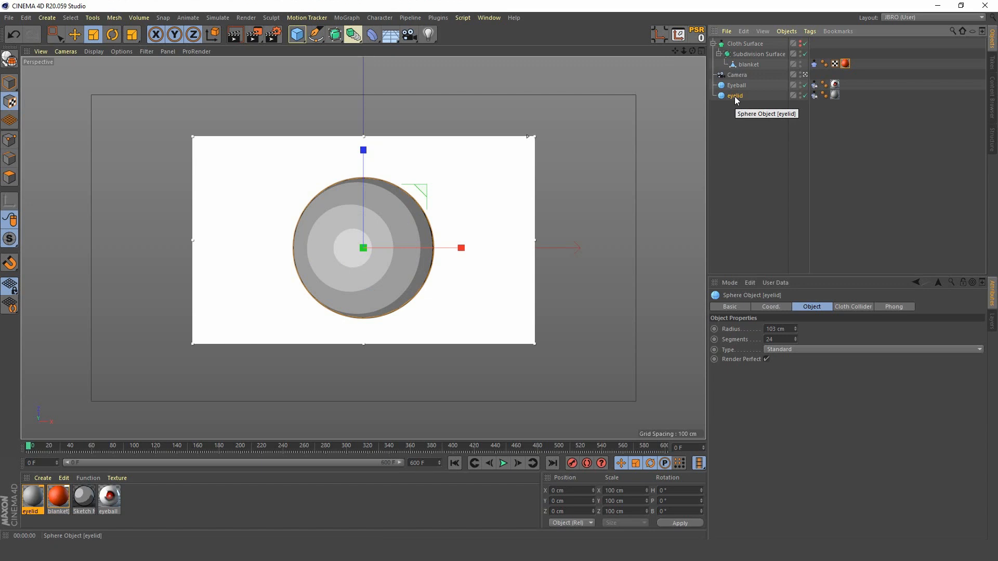
key("c")
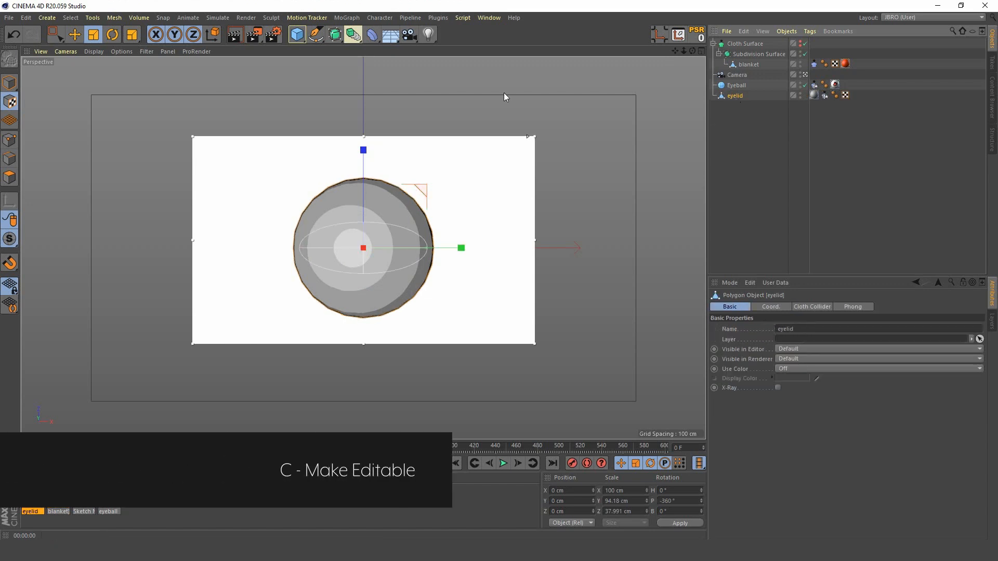
Step: Leave the camera view and turn off the Interactive Render Region
left_click(805, 74)
left_click(254, 34)
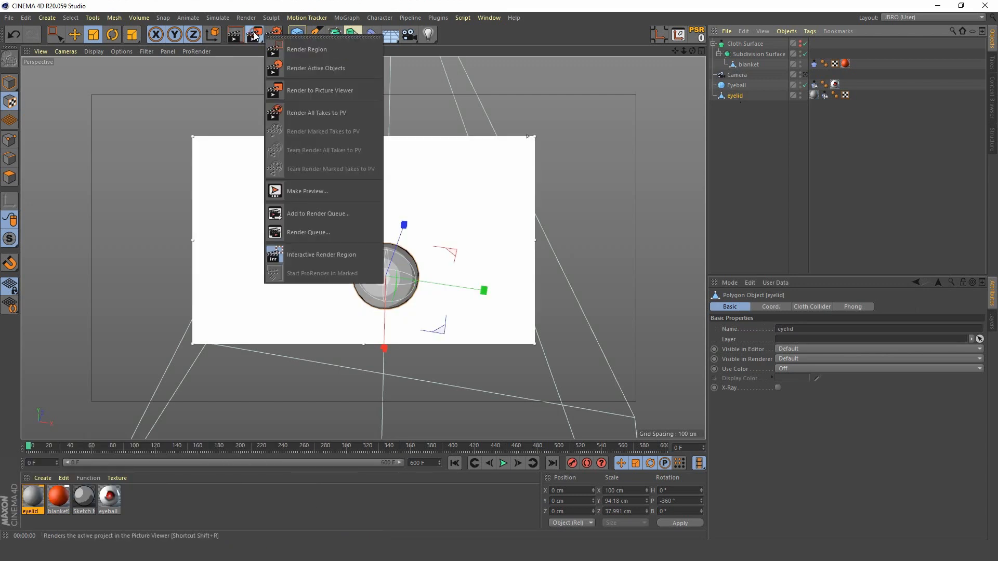
left_click(317, 254)
Step: Show the mesh lines on the shaded eyelid sphere in the viewport
scroll(400, 251, "up", 5)
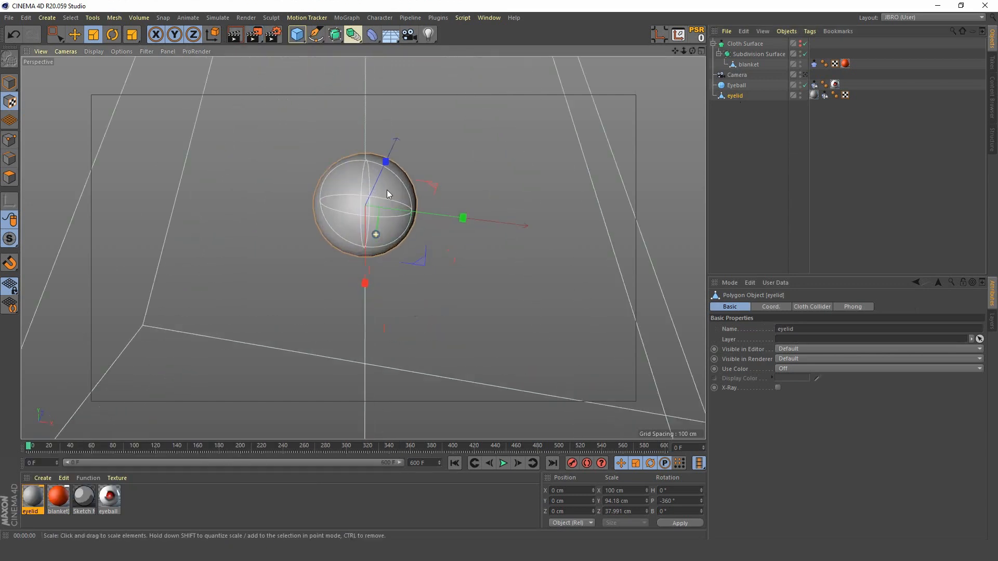
scroll(387, 189, "up", 4)
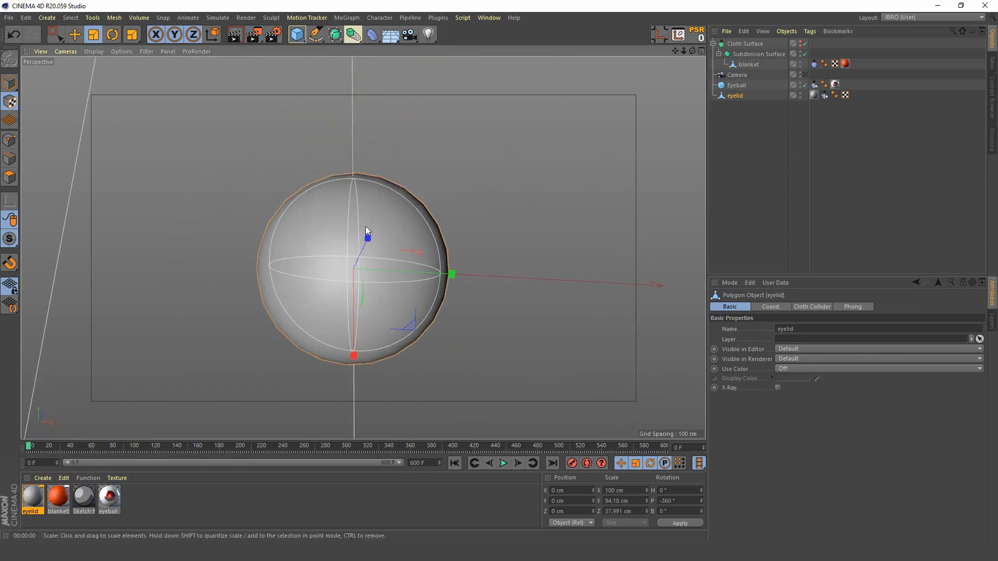
key("n")
key("b")
middle_click_drag(357, 308, 353, 252, "alt")
left_click_drag(373, 250, 337, 254, "alt")
middle_click_drag(337, 254, 348, 249, "alt")
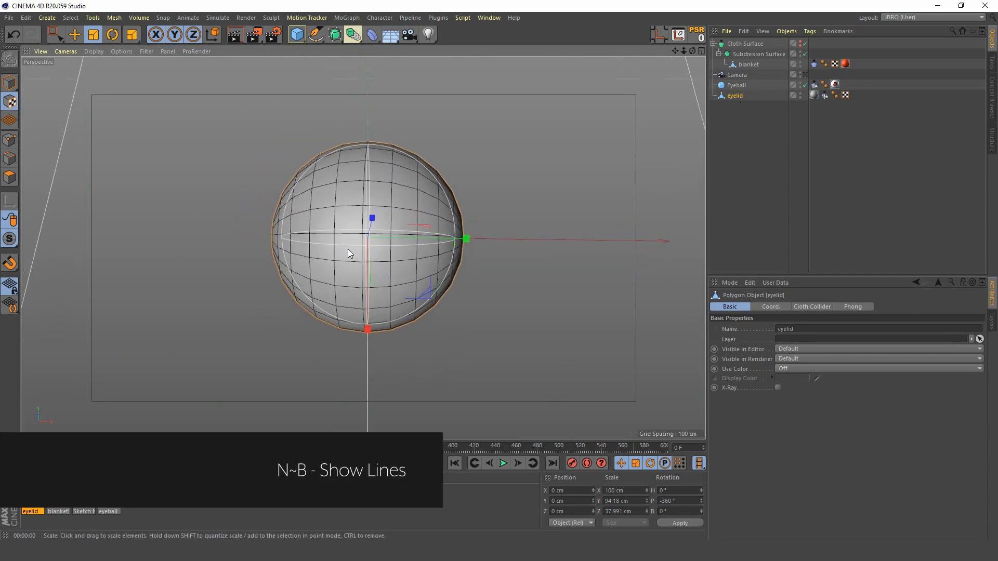
left_click(740, 96)
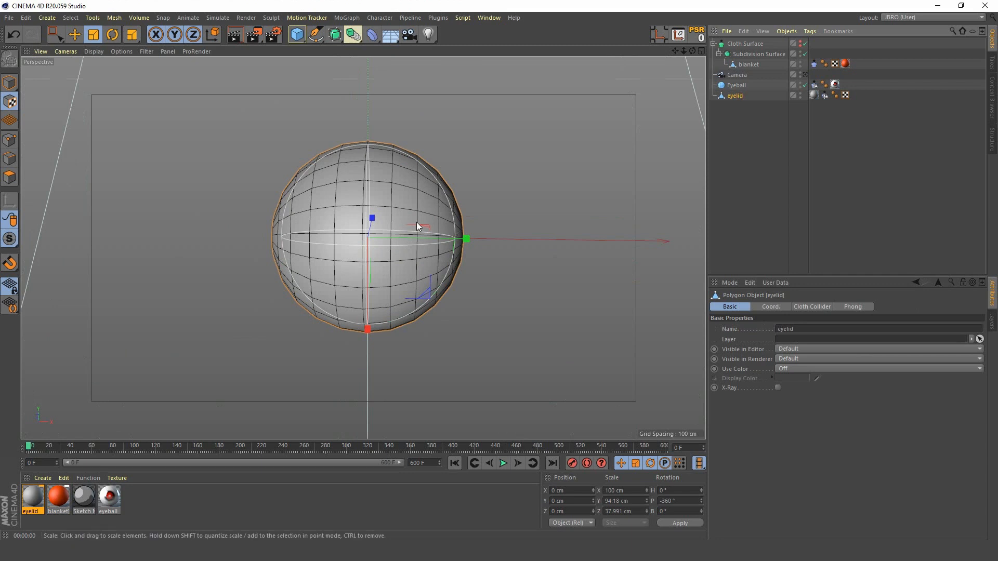
left_click(115, 33)
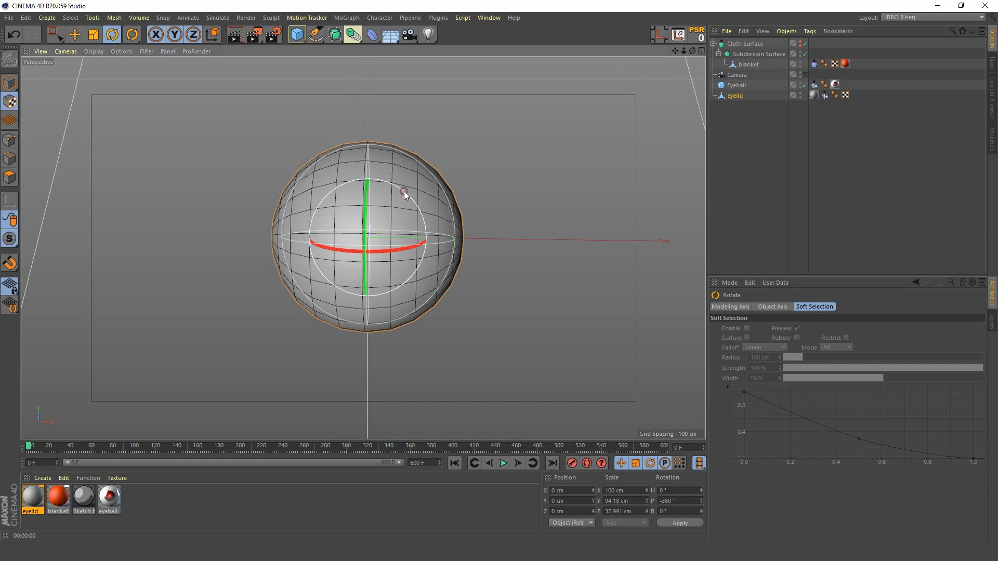
left_click_drag(405, 191, 416, 278)
key("ctrl+z")
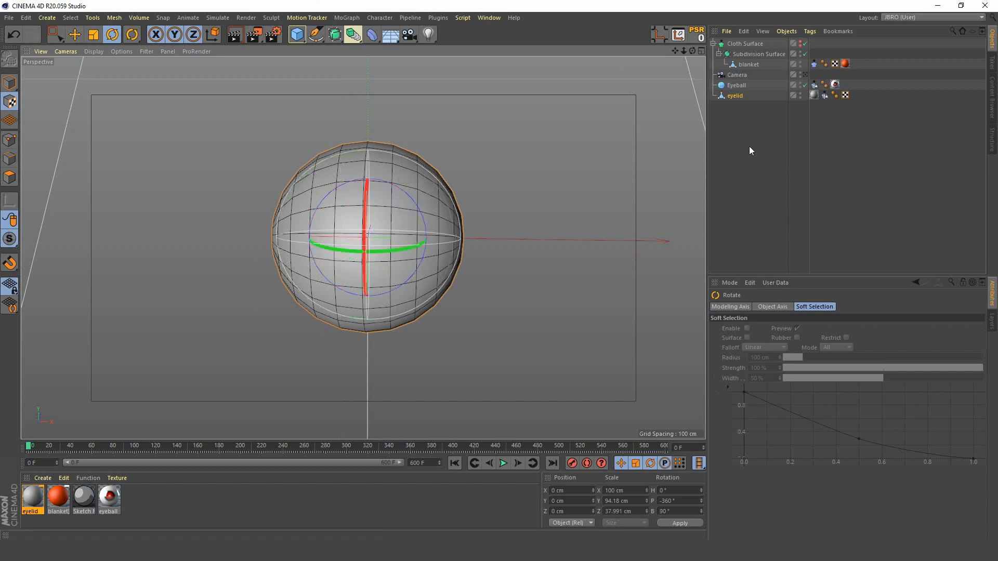
key("ctrl+z")
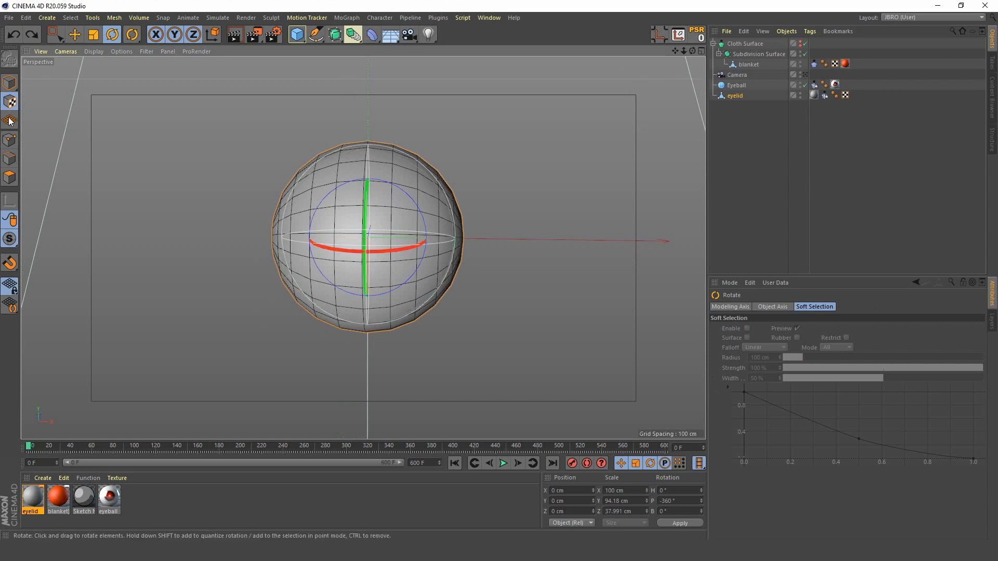
Step: Rotate the eyelid sphere in Model mode to a bank angle of 180°
left_click(10, 83)
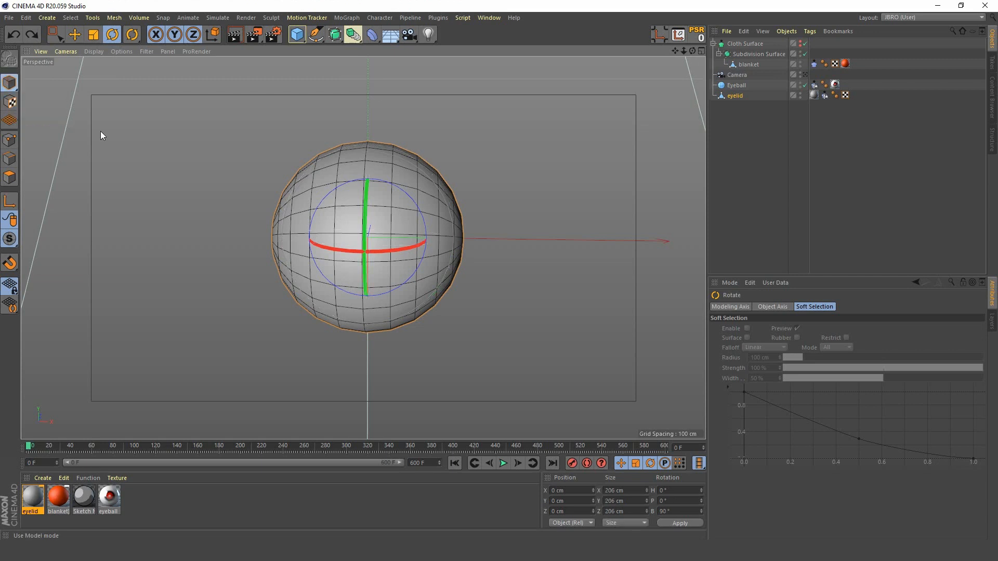
left_click_drag(405, 195, 415, 277)
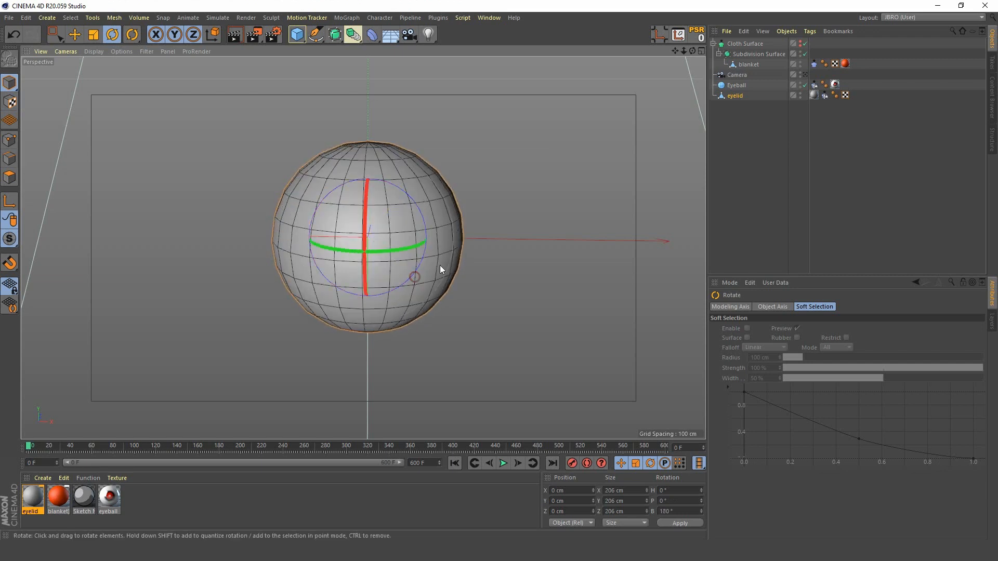
Step: Select the polygons of the eyelid sphere's lower half, including the loop just below the equator, and delete them
left_click(735, 96)
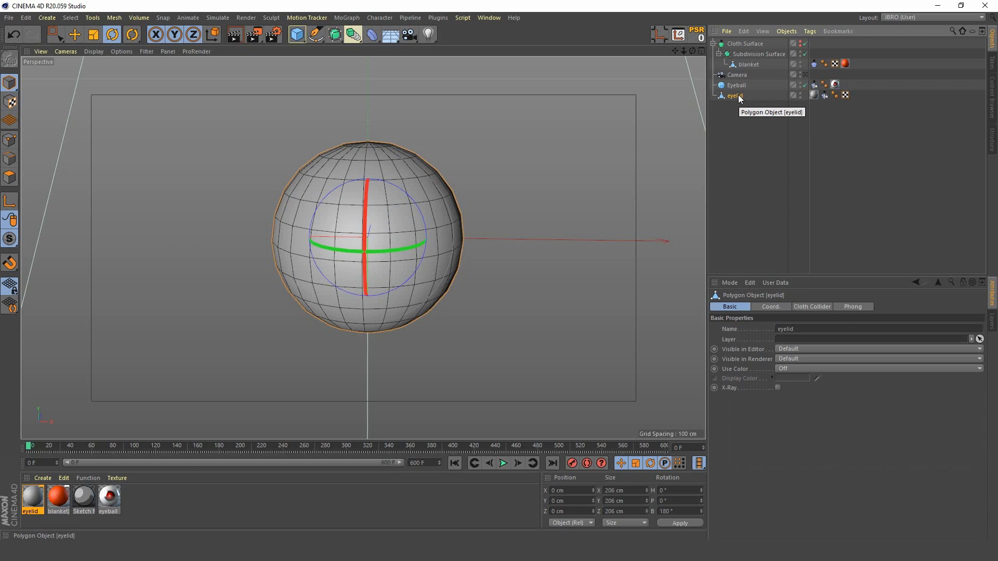
left_click(9, 177)
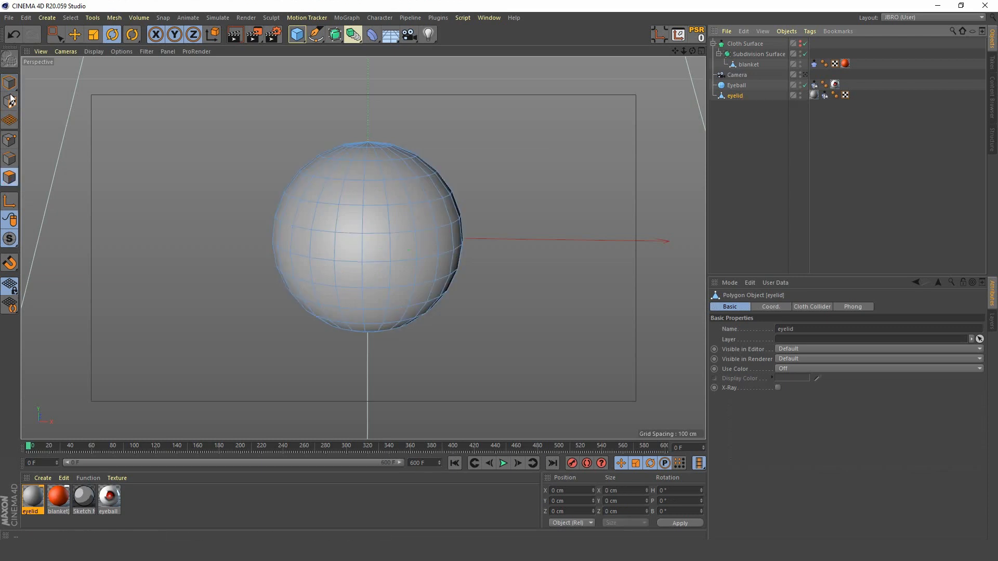
left_click(54, 35)
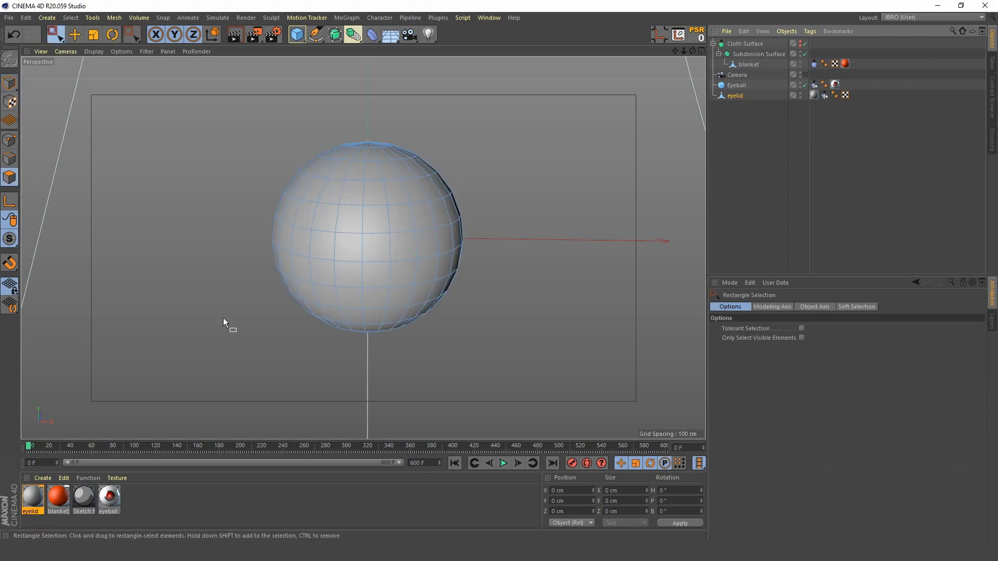
left_click_drag(274, 335, 303, 319, "alt")
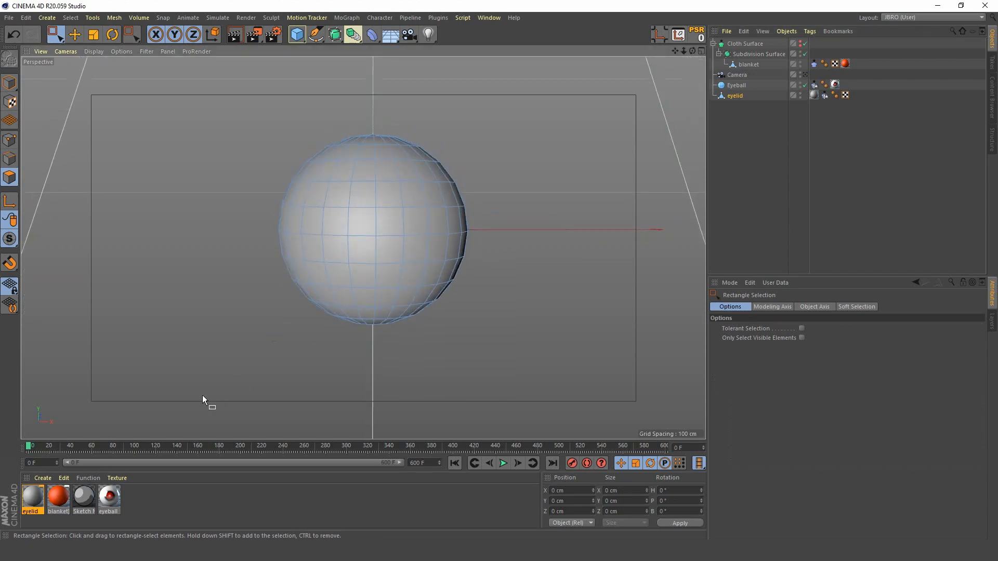
left_click_drag(202, 396, 538, 245)
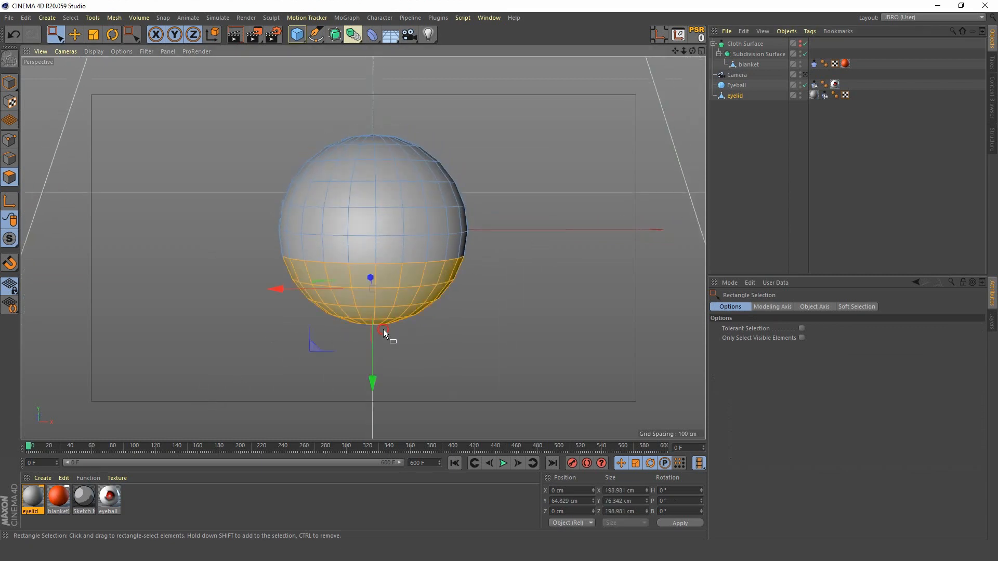
mouse_move(383, 329)
left_mouse_down("alt")
mouse_move(391, 306)
mouse_move(389, 328)
left_mouse_up("alt")
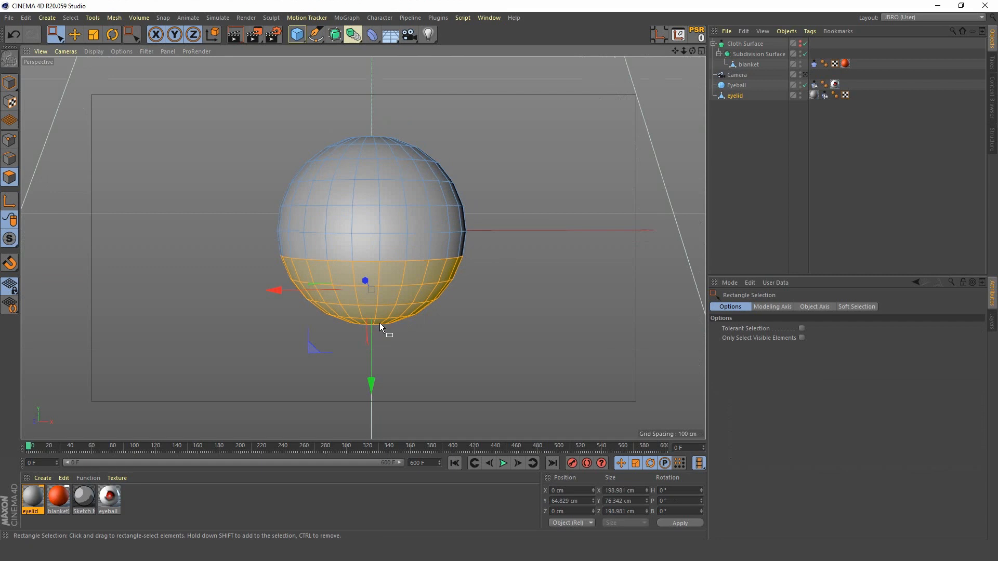
key("u")
key("l")
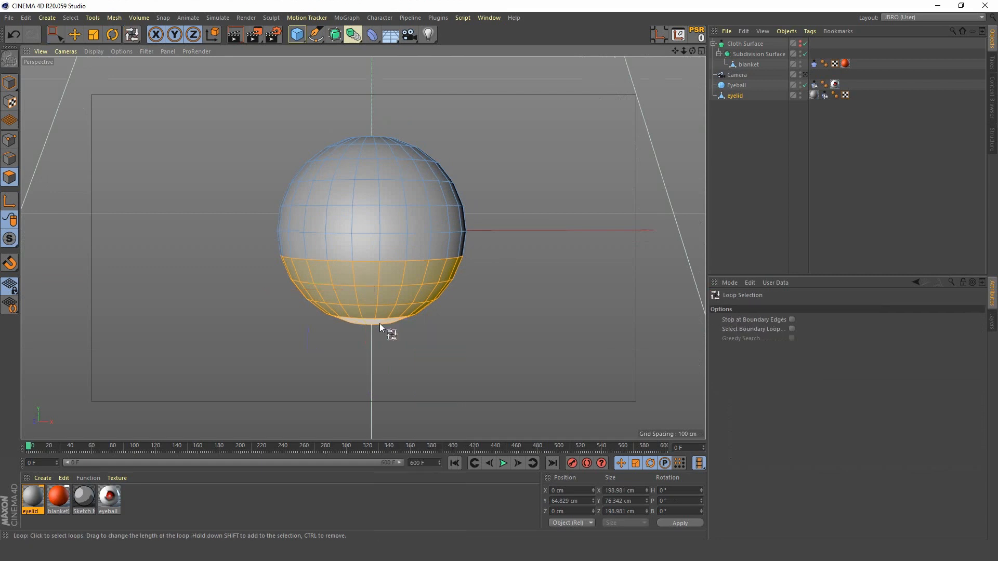
left_click(377, 250, "shift")
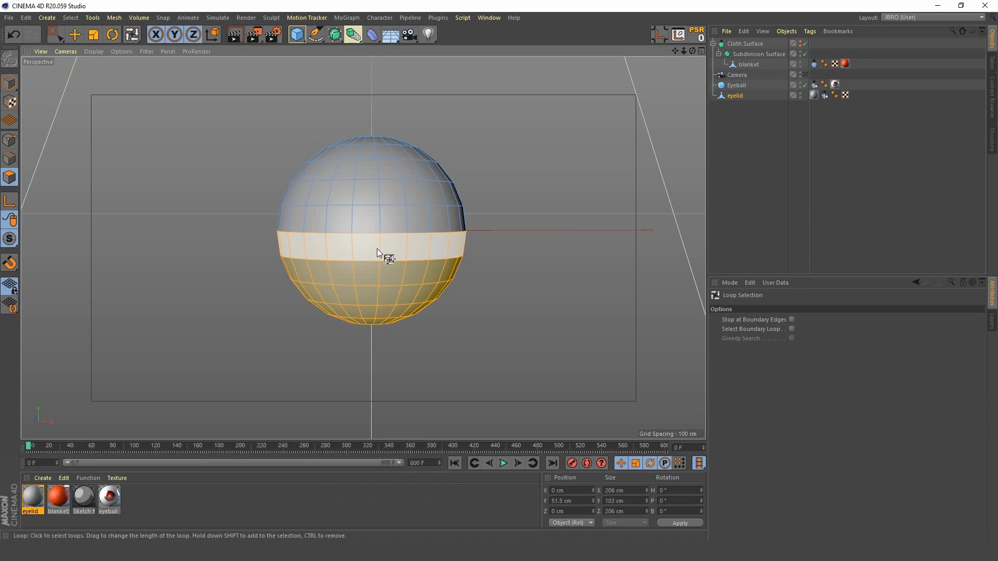
left_click(571, 279)
left_click_drag(391, 250, 380, 272, "alt")
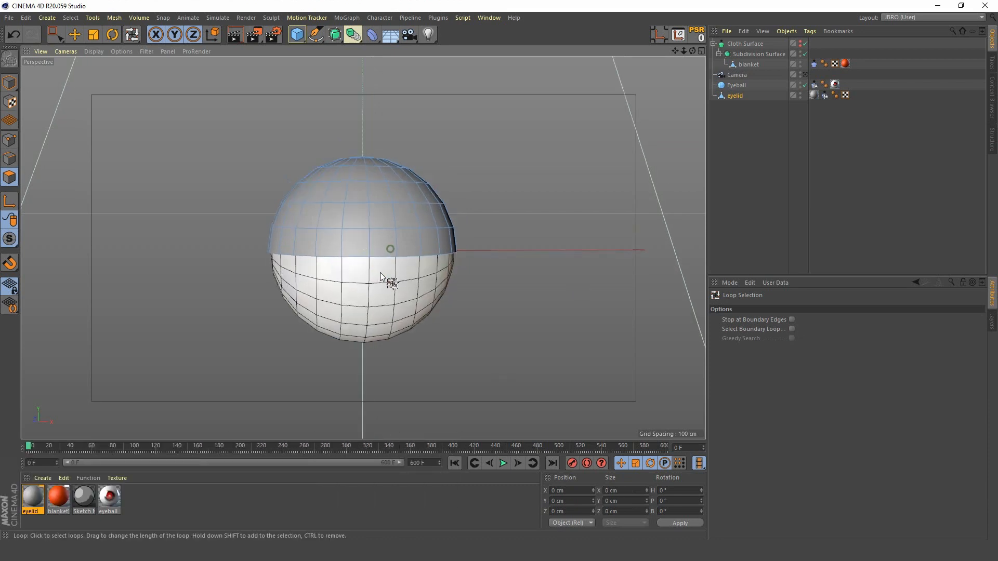
Step: Preview the animation through the scene camera and return to the first frame
left_click(806, 73)
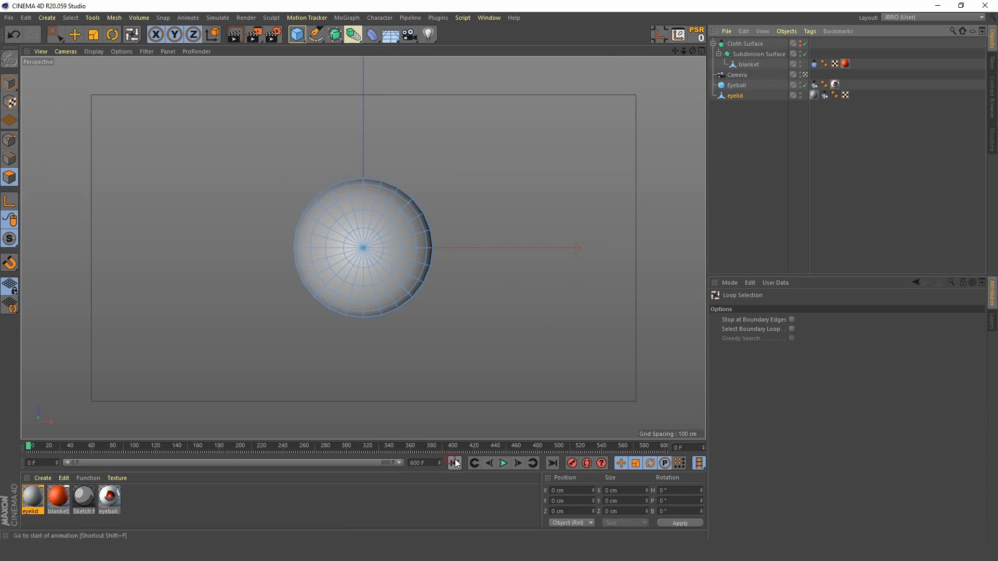
left_click(503, 465)
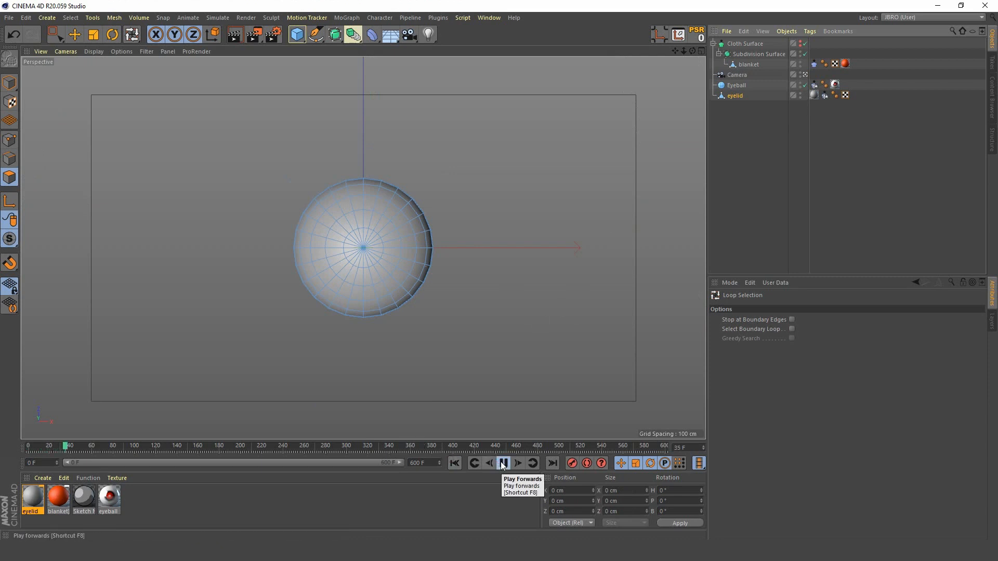
left_click(503, 464)
key("shift+f")
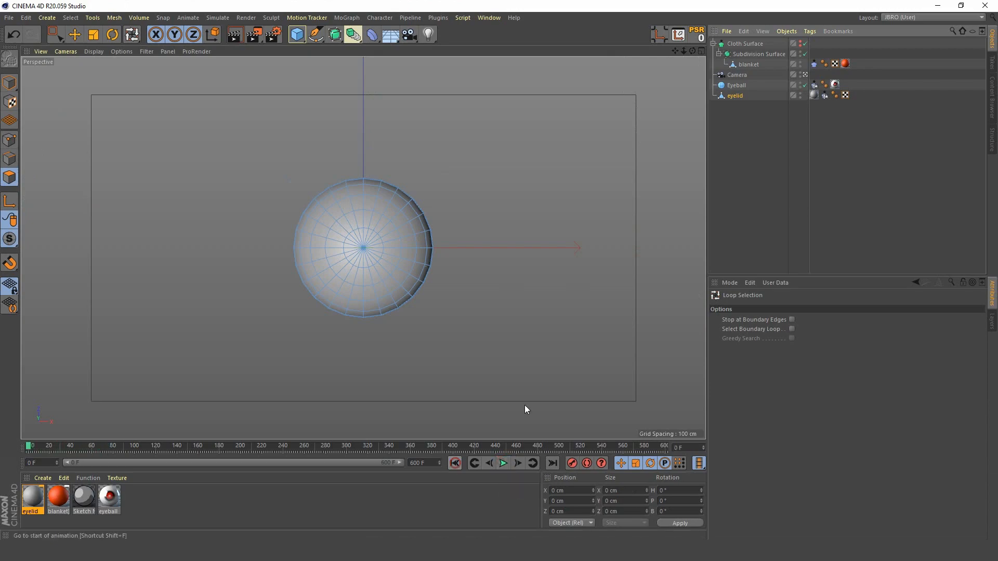
Step: Re-enable the Cloth Surface, play the blanket simulation and render the camera view partway through it
left_click(802, 43)
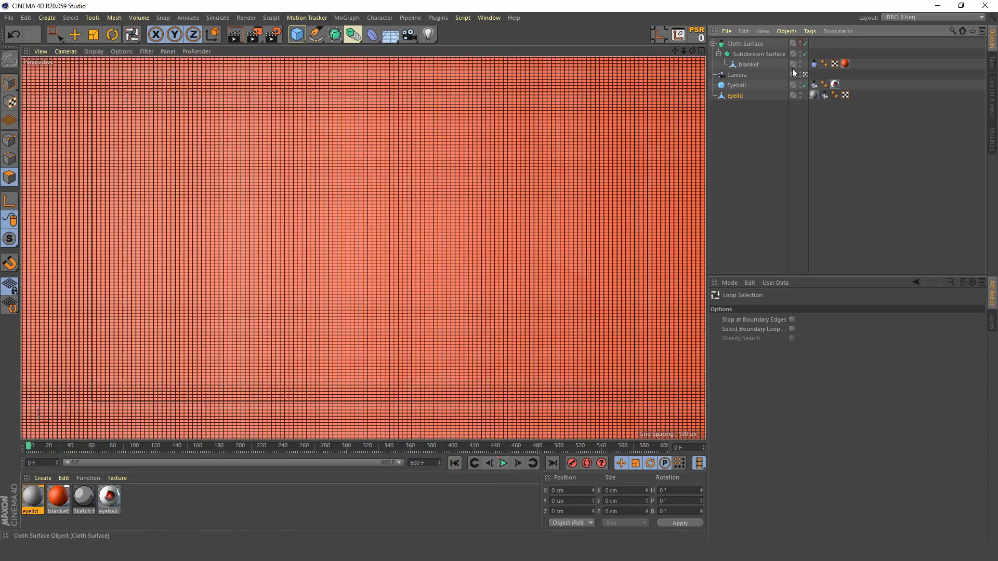
left_click(504, 464)
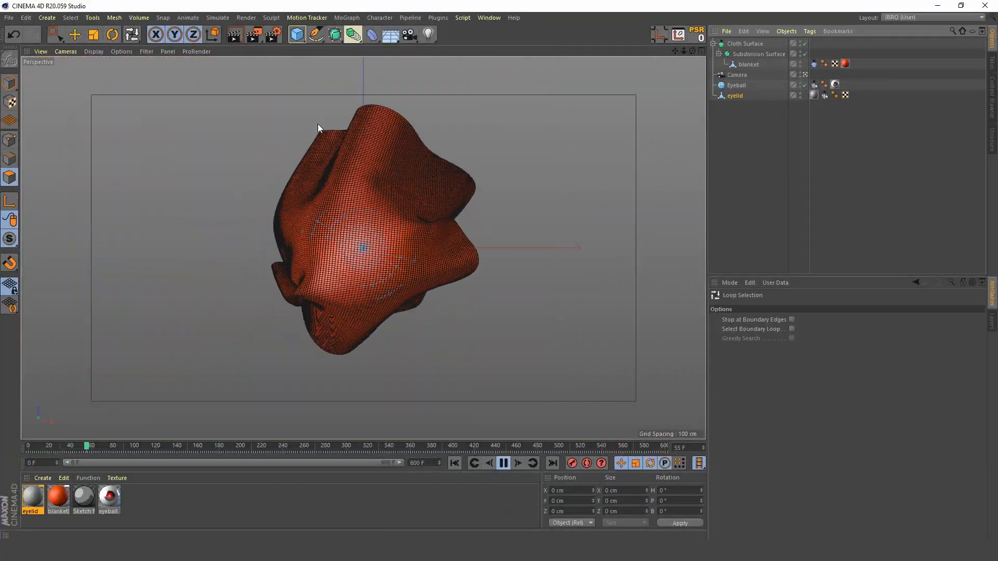
left_click(236, 36)
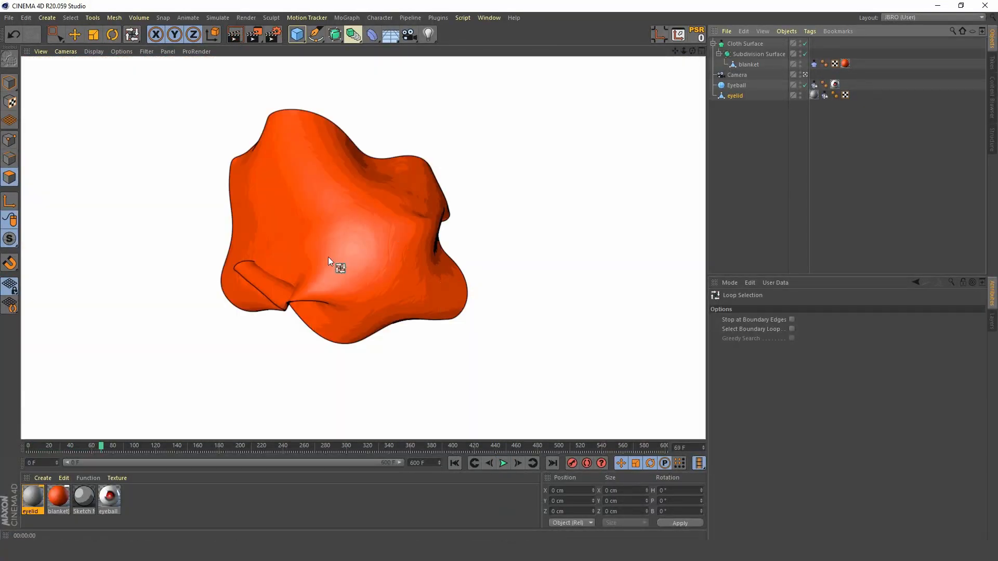
Step: Replay the blanket simulation from outside the camera and examine the cloth folds around the sphere up close
left_click(764, 174)
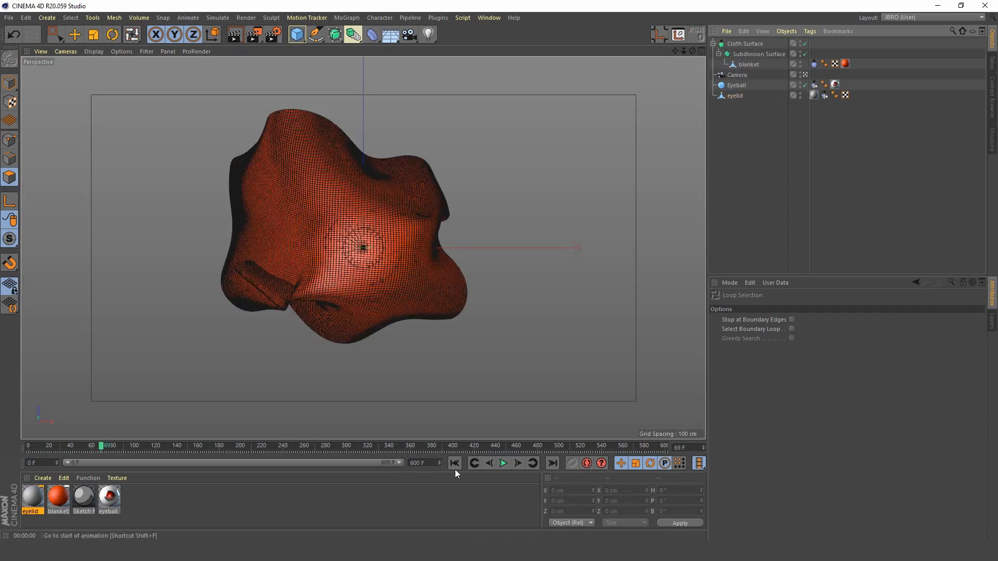
left_click(803, 74)
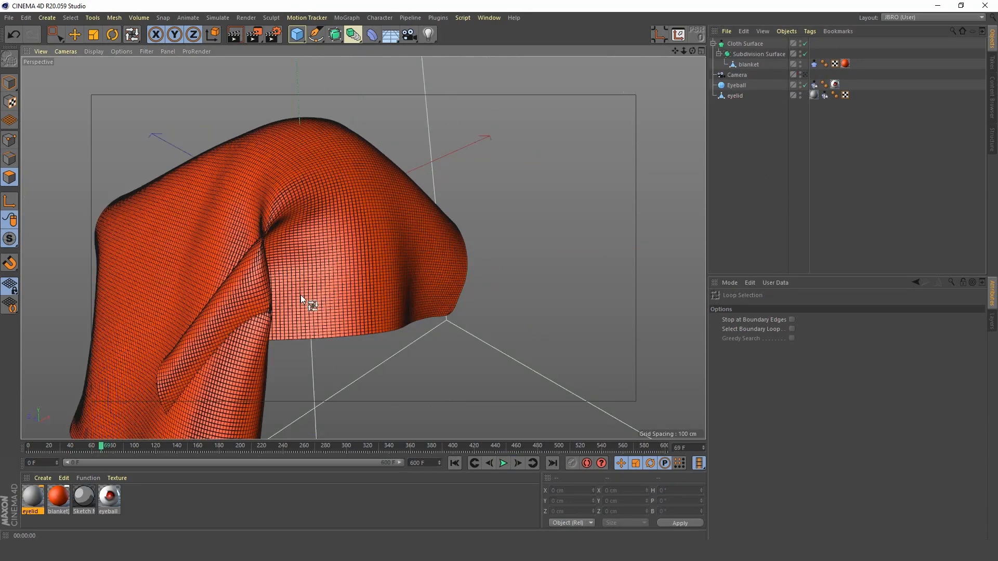
left_click_drag(326, 260, 309, 315, "alt")
left_click(453, 463)
left_click(503, 462)
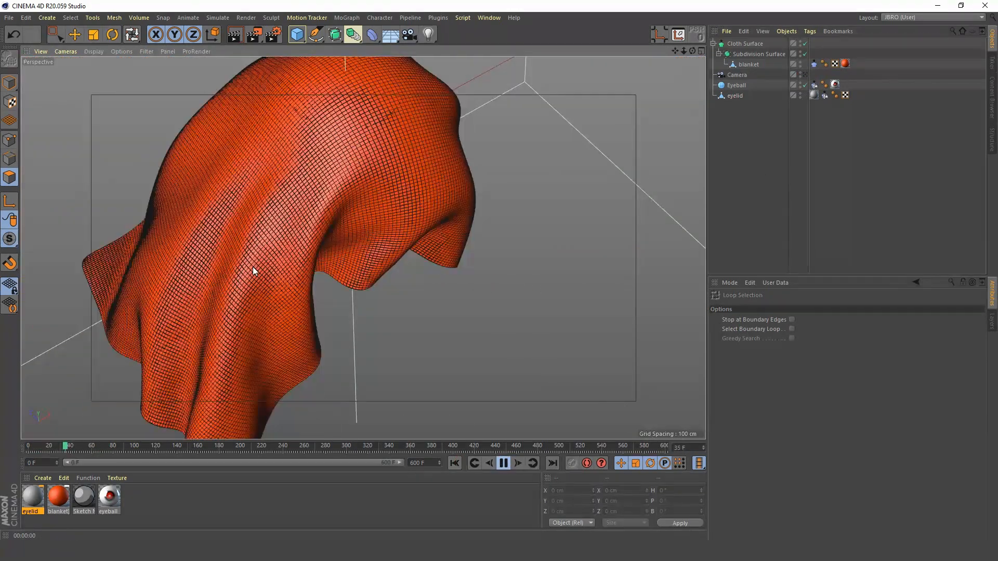
left_click(504, 462)
left_click(456, 463)
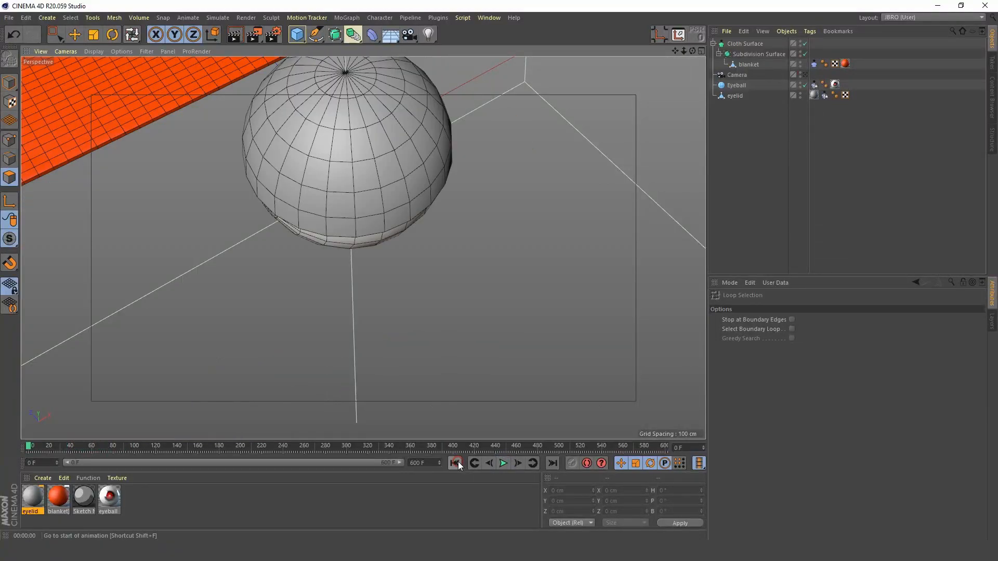
left_click(506, 463)
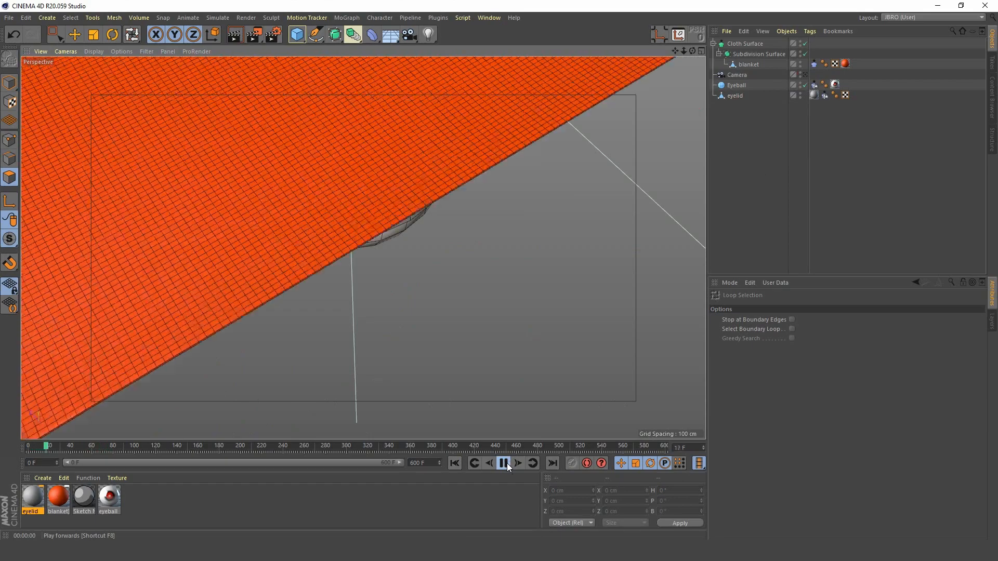
left_click(504, 463)
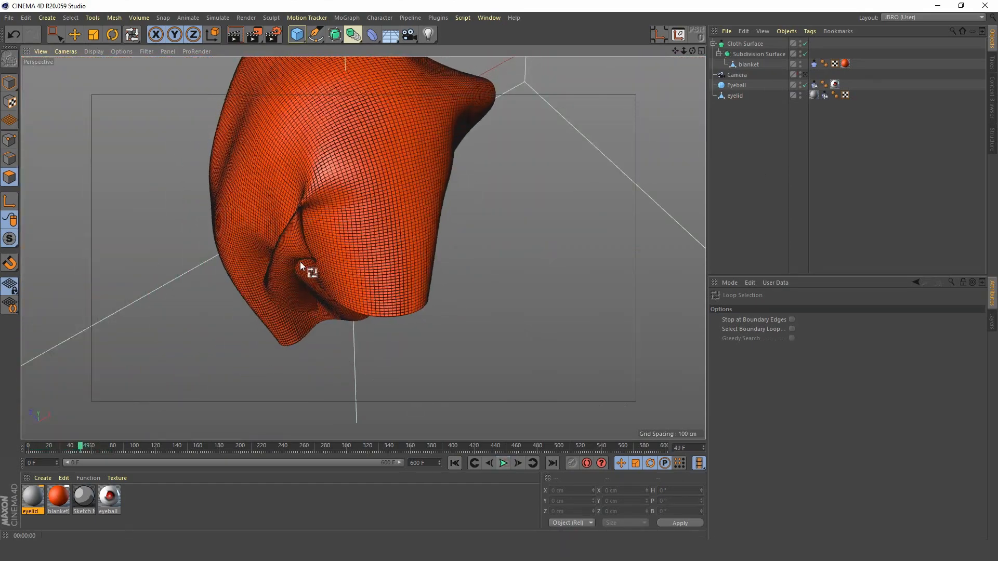
scroll(301, 266, "up", 10)
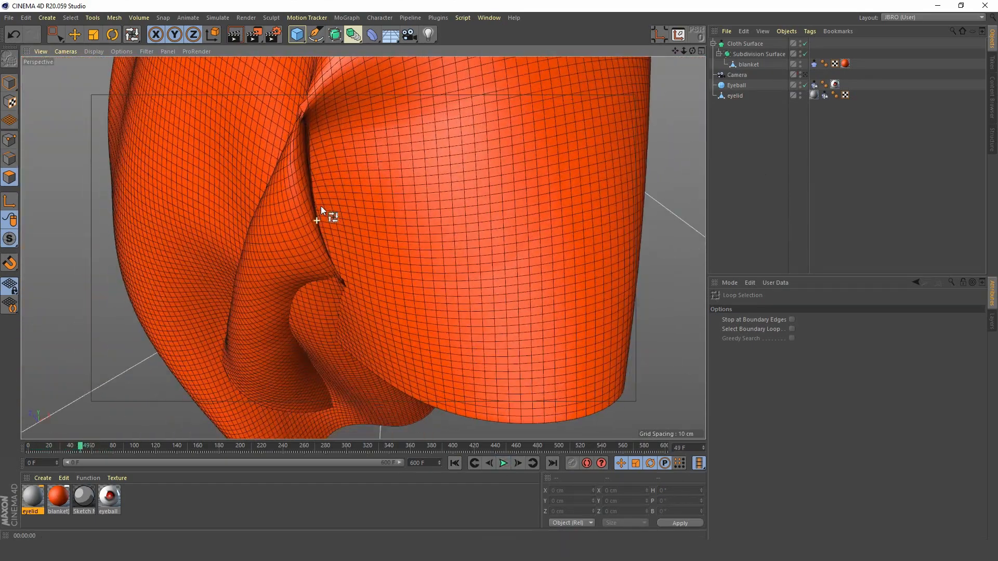
scroll(312, 234, "down", 10)
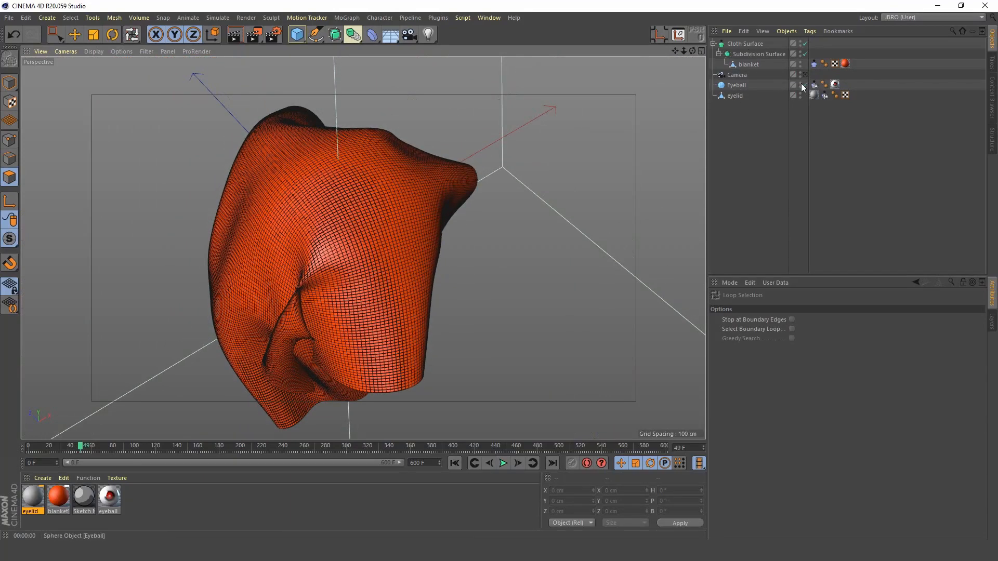
Step: Enable Self Collision in the blanket's Cloth tag, play the simulation from the start and return to the first frame
left_click(814, 64)
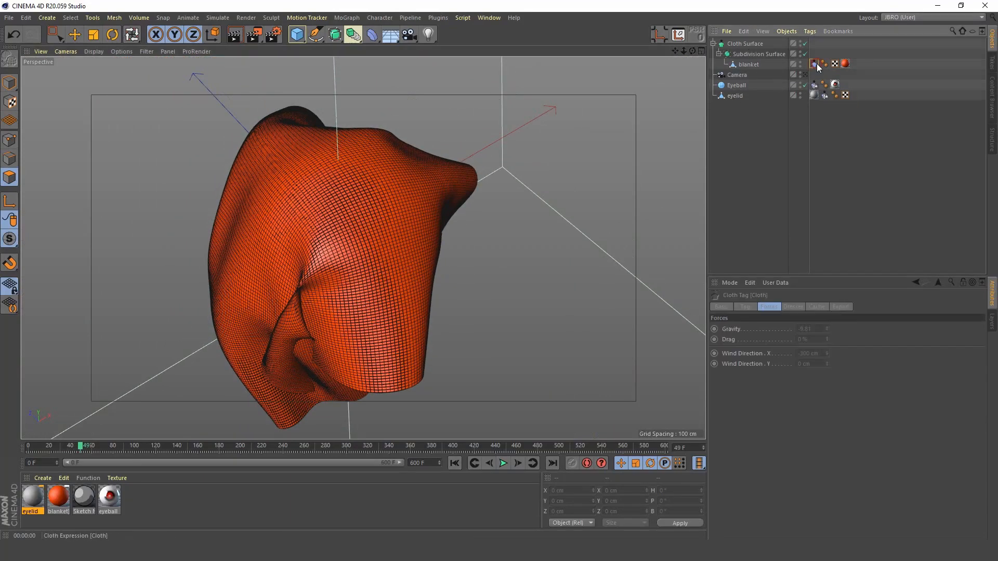
left_click(847, 307)
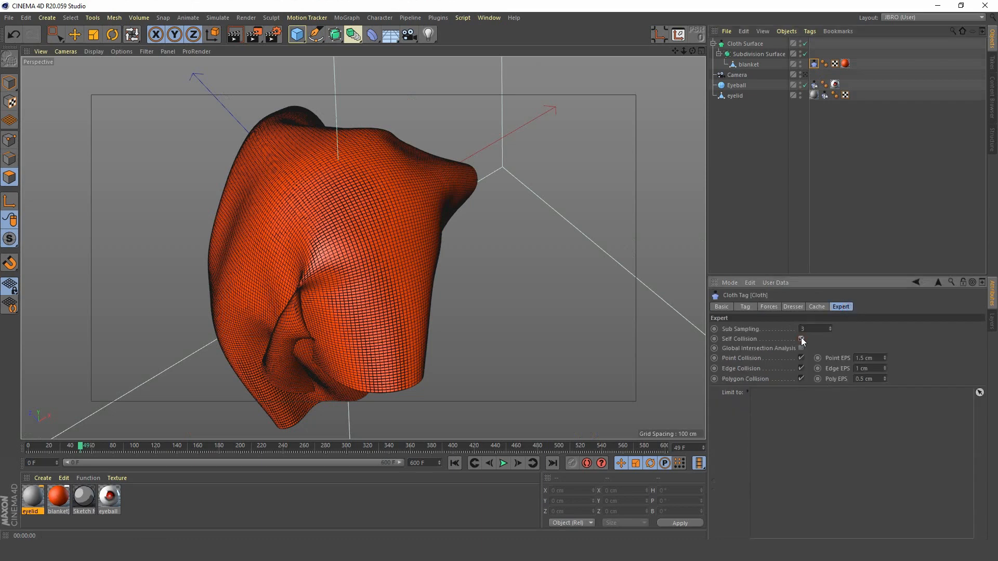
left_click(454, 461)
left_click(502, 463)
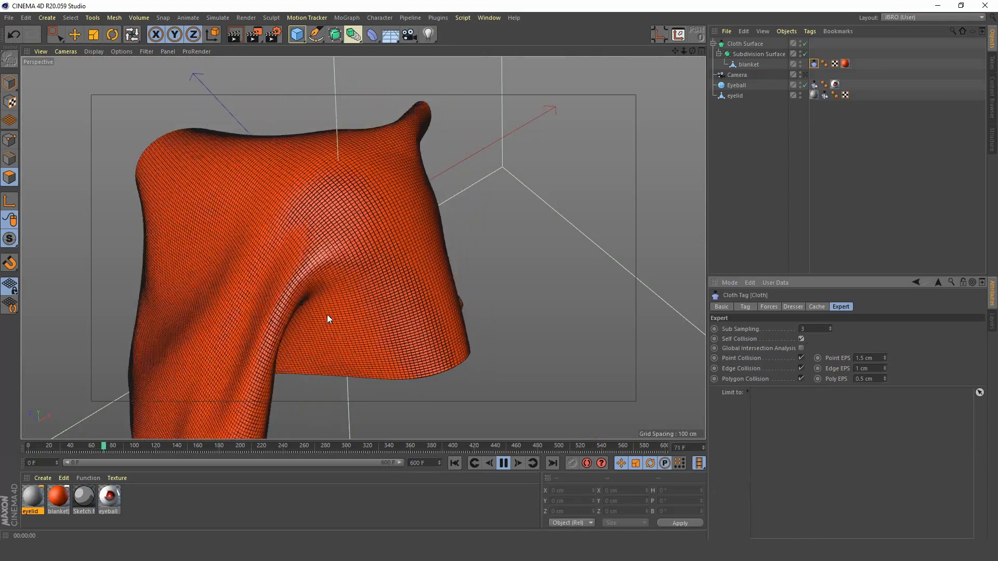
left_click(504, 464)
left_click(454, 463)
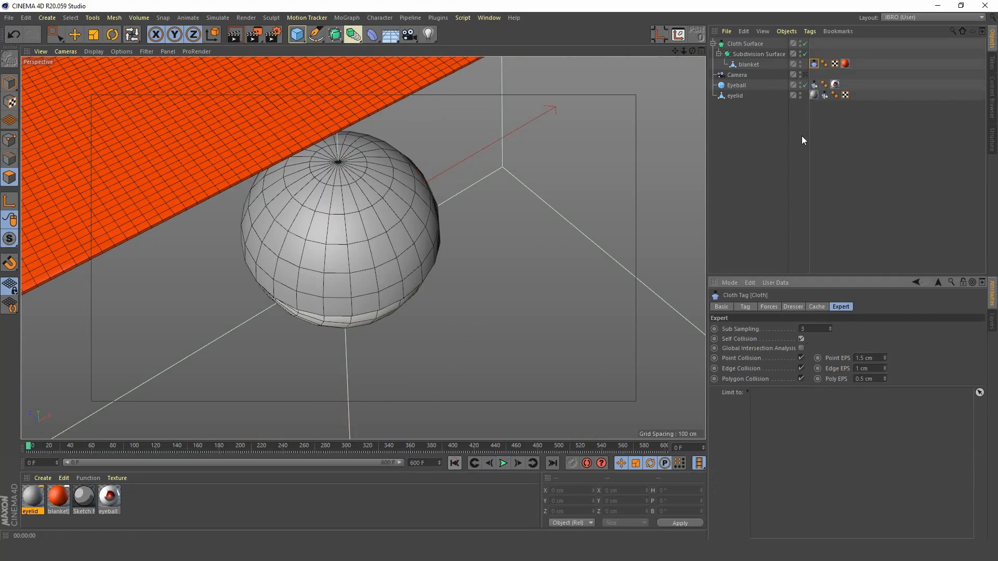
Step: Look through the scene camera and advance the blanket simulation to frame 189
left_click(804, 75)
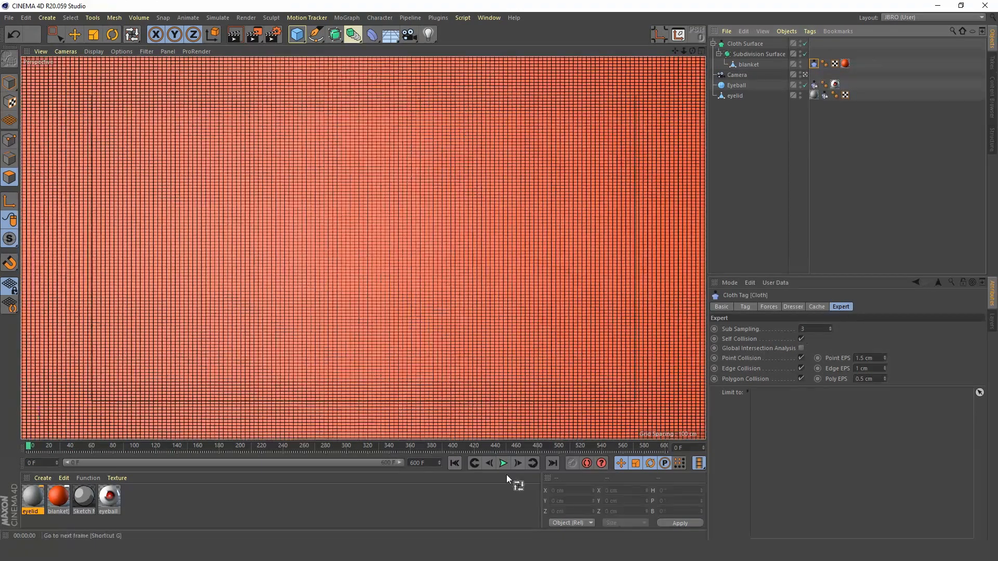
left_click(503, 463)
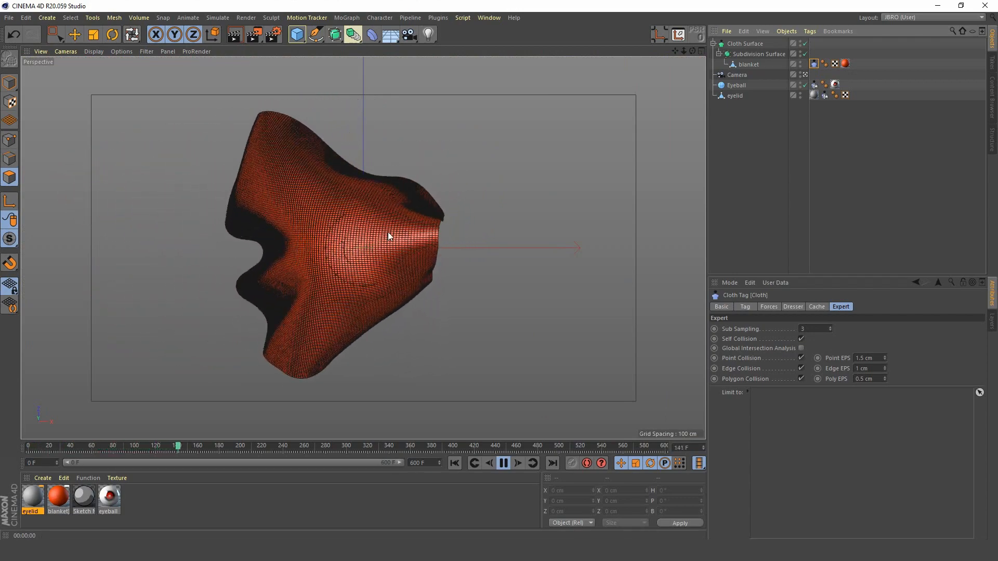
left_click(503, 463)
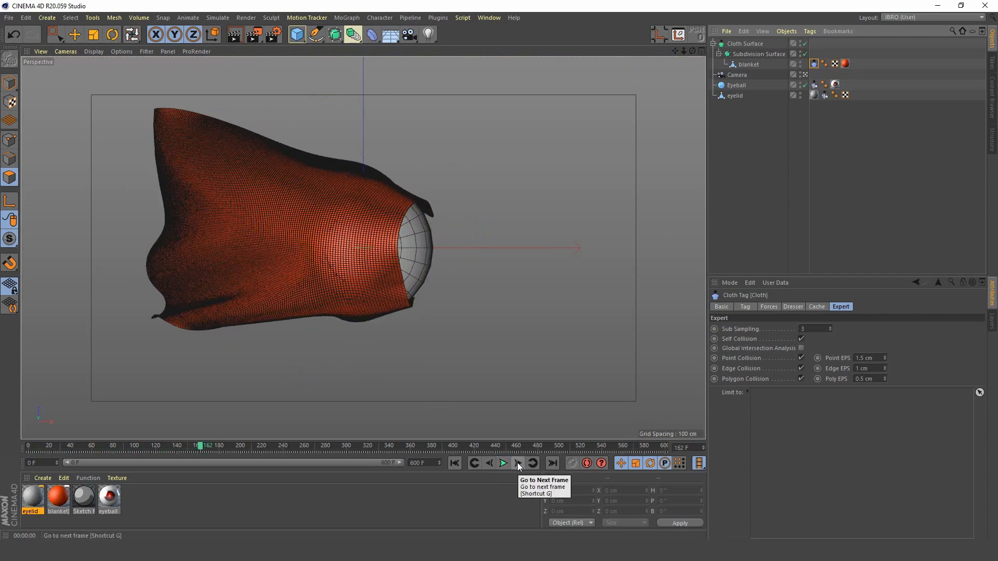
left_click(518, 464)
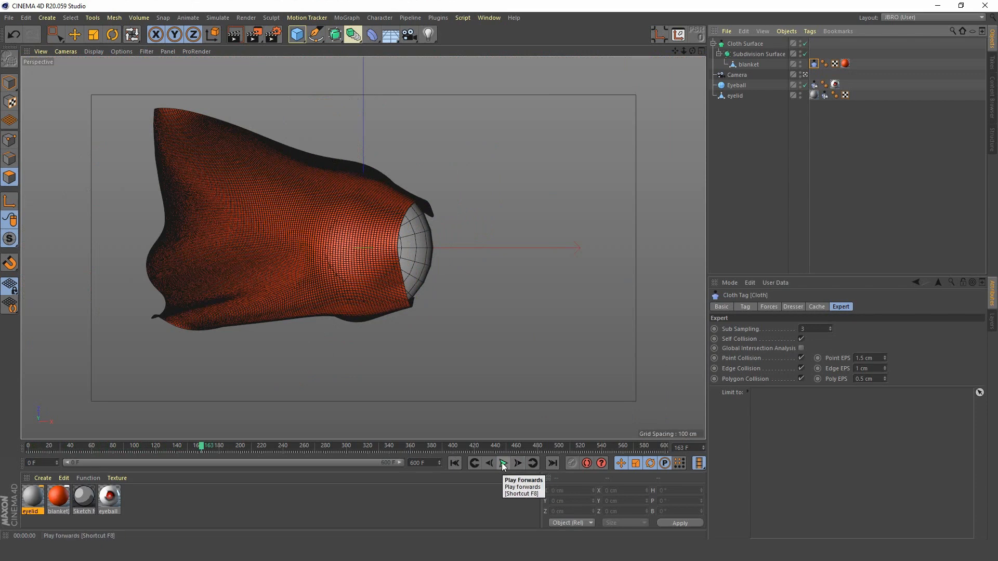
left_click(502, 463)
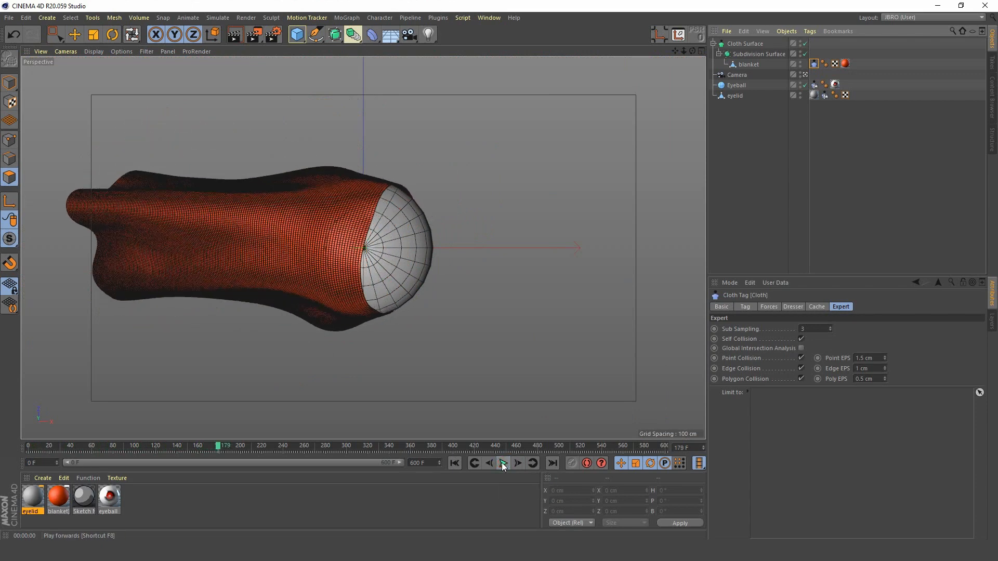
left_click(502, 463)
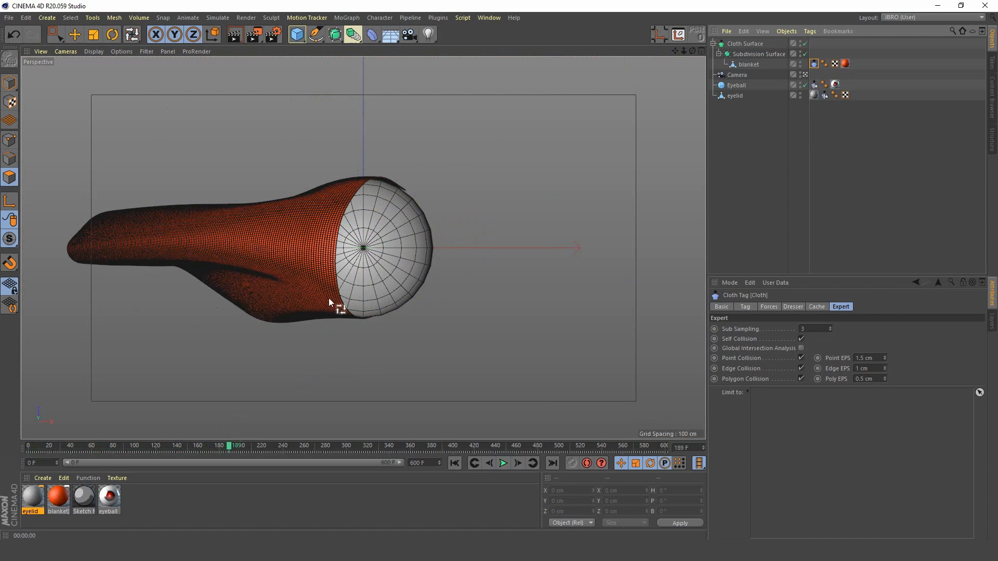
Step: Select the eyelid, restrict keyframe recording to rotation only, and record its closed pose at frame 189
left_click(734, 96)
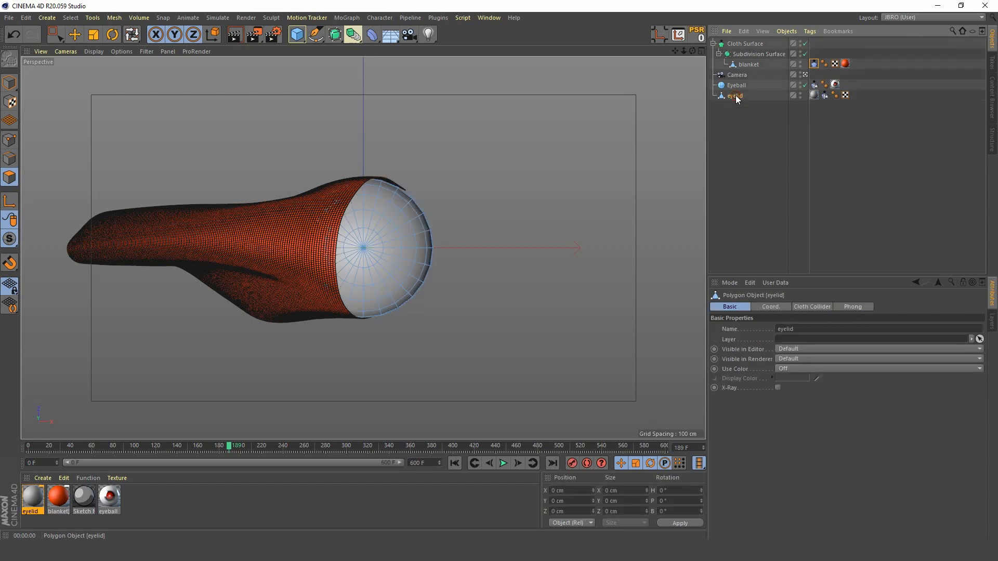
left_click(636, 463)
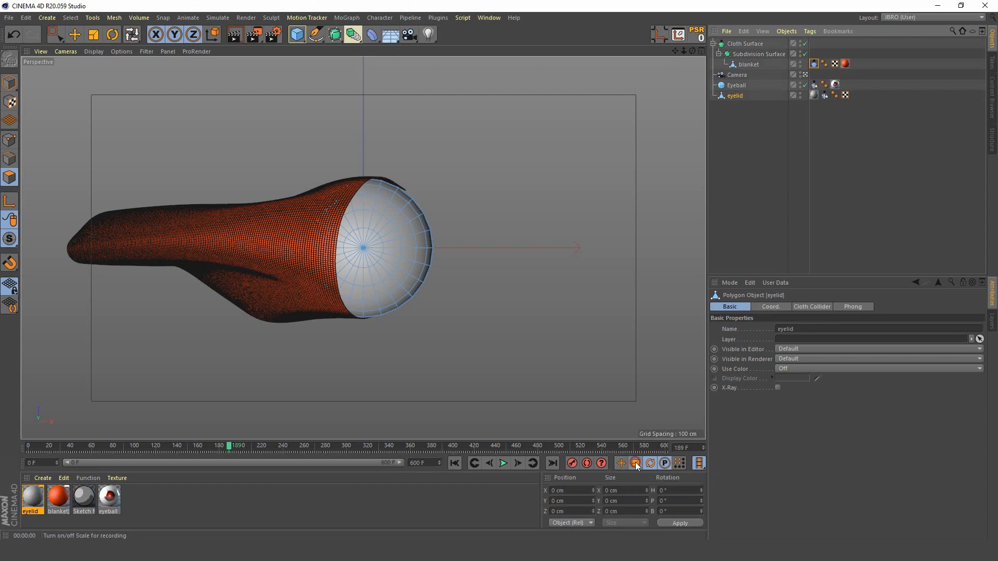
left_click(664, 463)
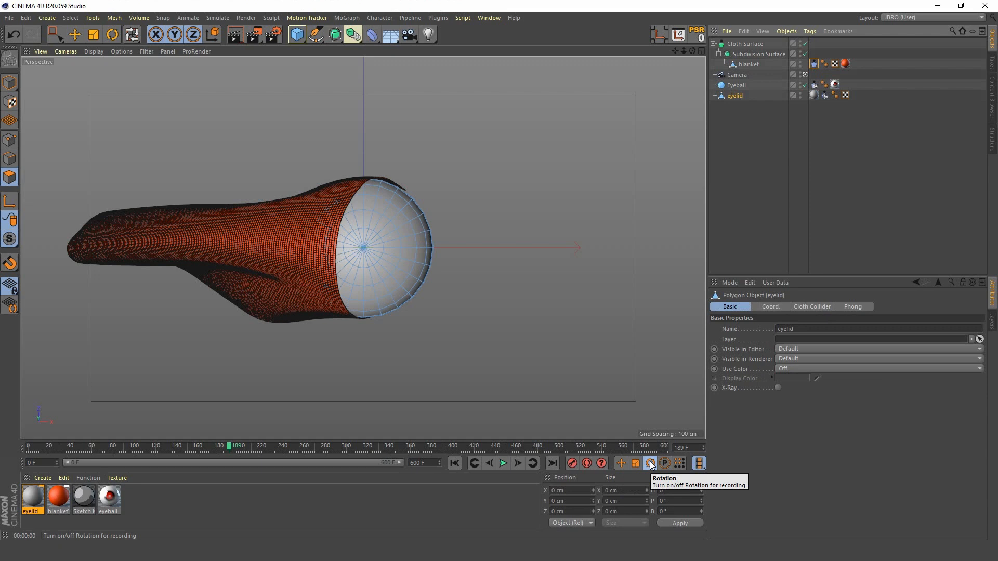
left_click(650, 463)
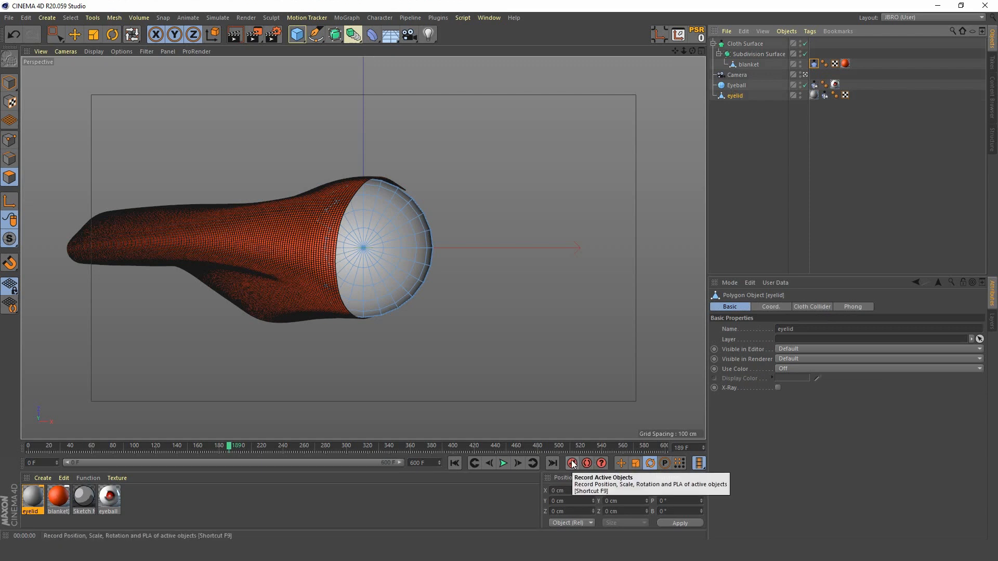
Step: Advance to frame 214, rotate the whole eyelid open to a pitch of about -141.2°, and record a rotation keyframe
left_click(503, 463)
left_click(504, 463)
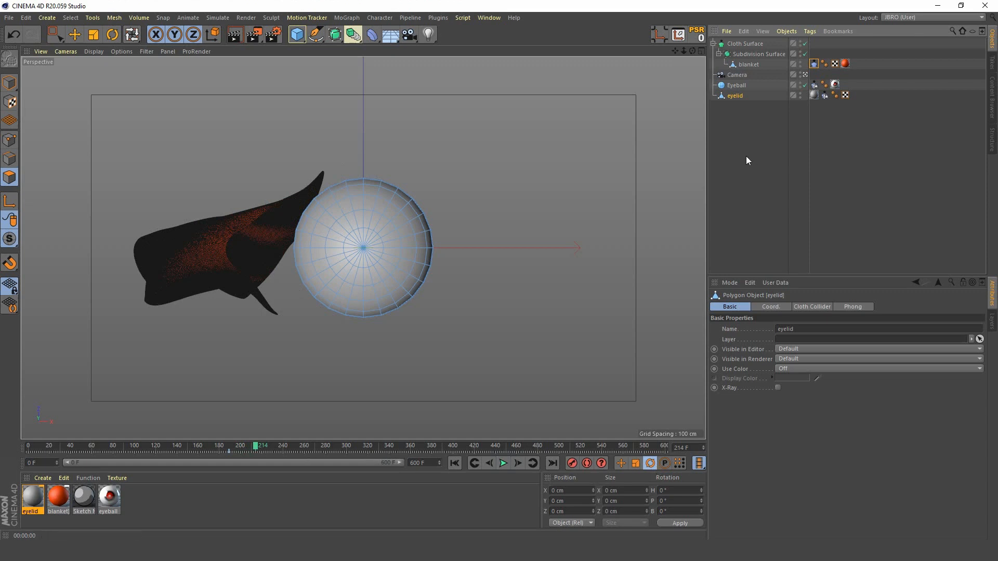
left_click(113, 35)
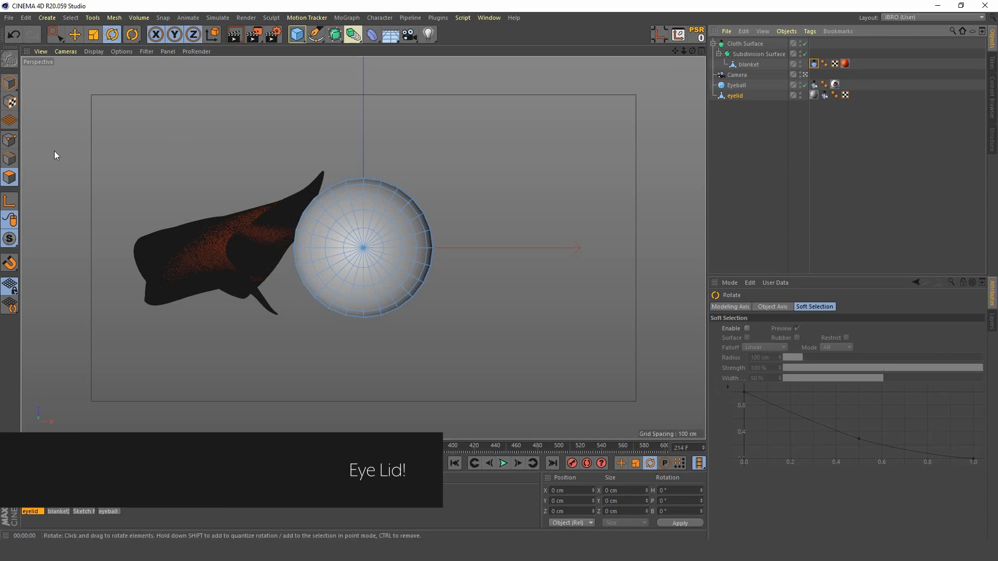
left_click(9, 83)
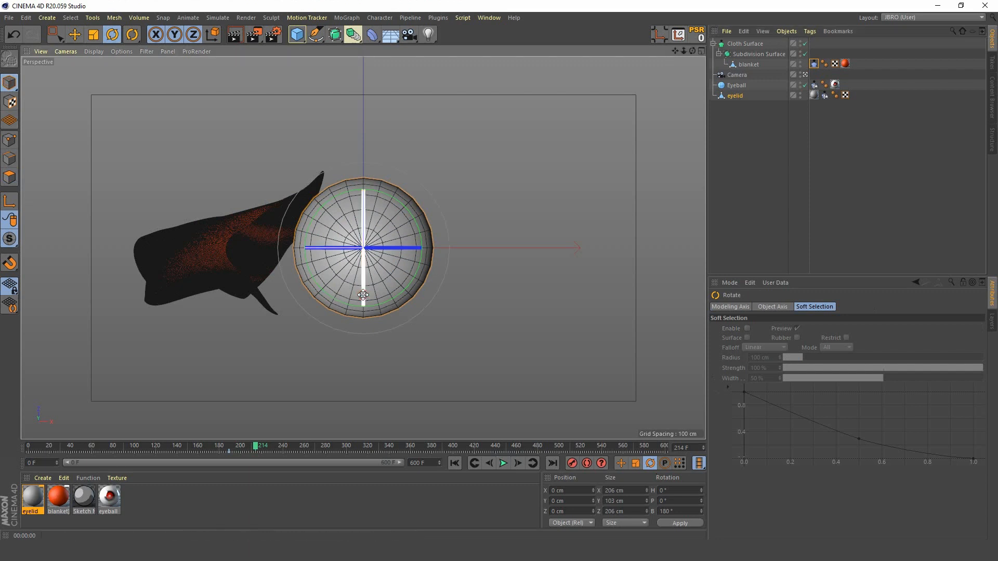
left_click_drag(362, 293, 368, 112)
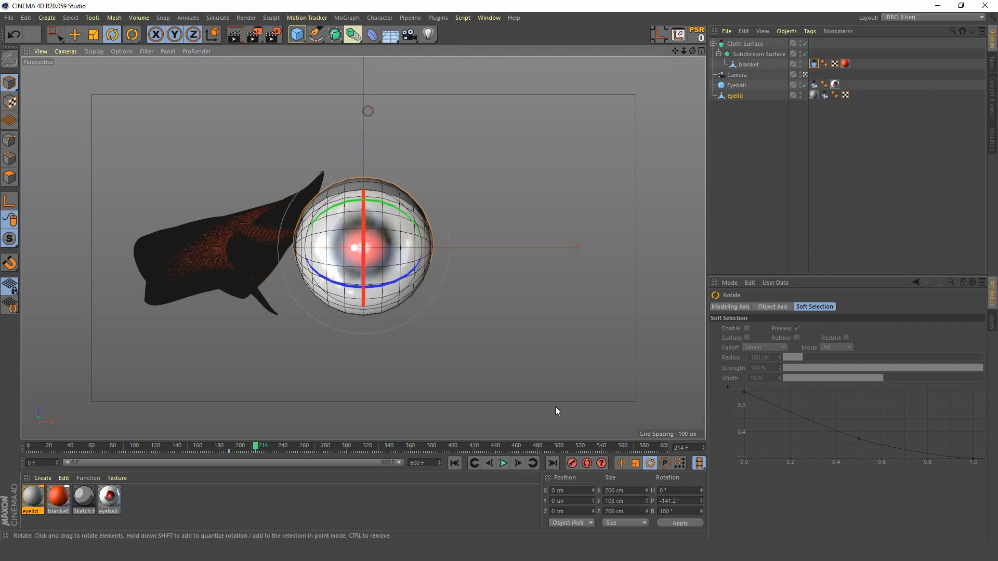
Step: Advance to frame 238, rotate the eyelid half closed to a pitch of about -99.2°, and record a rotation keyframe
left_click(503, 463)
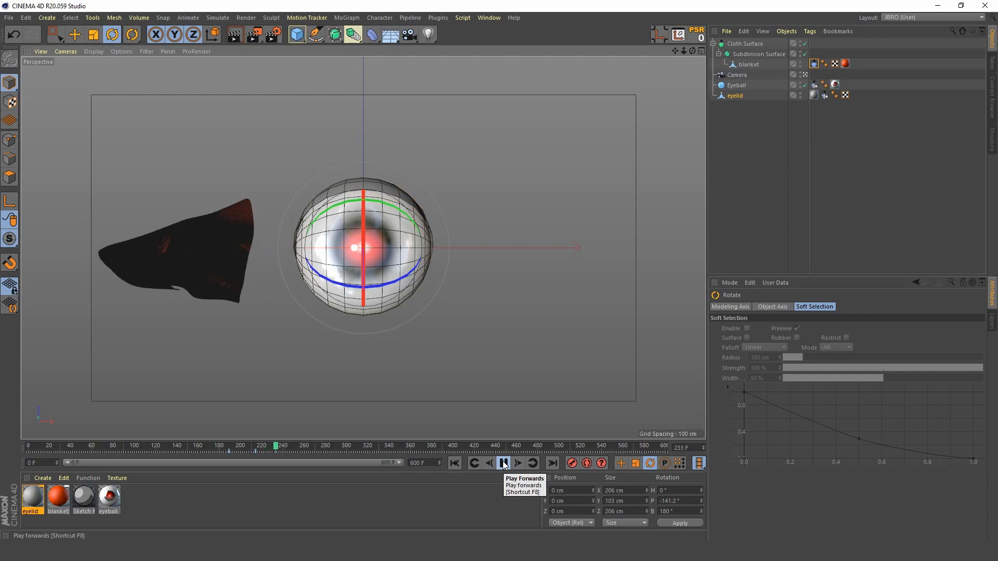
left_click(503, 463)
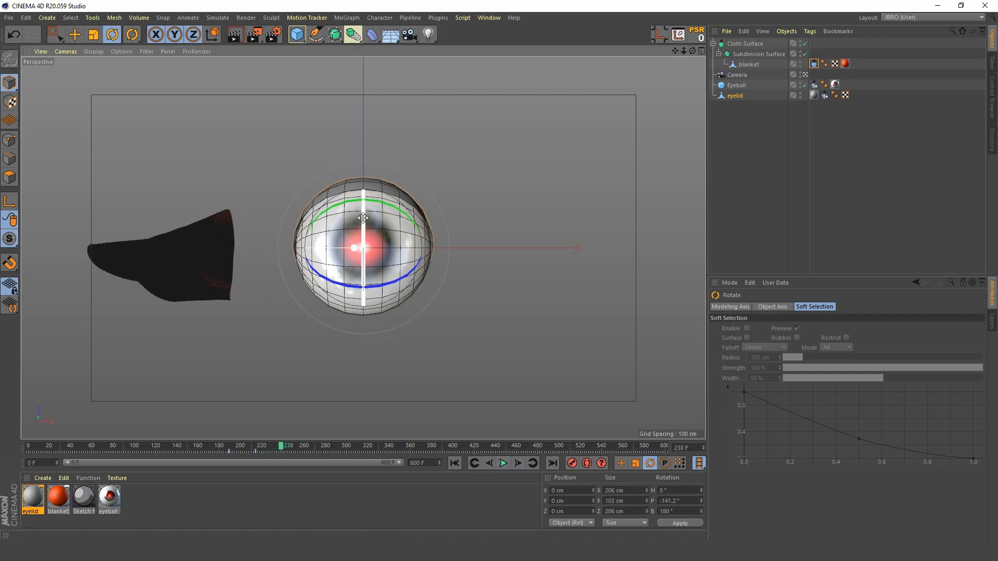
left_click_drag(363, 211, 365, 266)
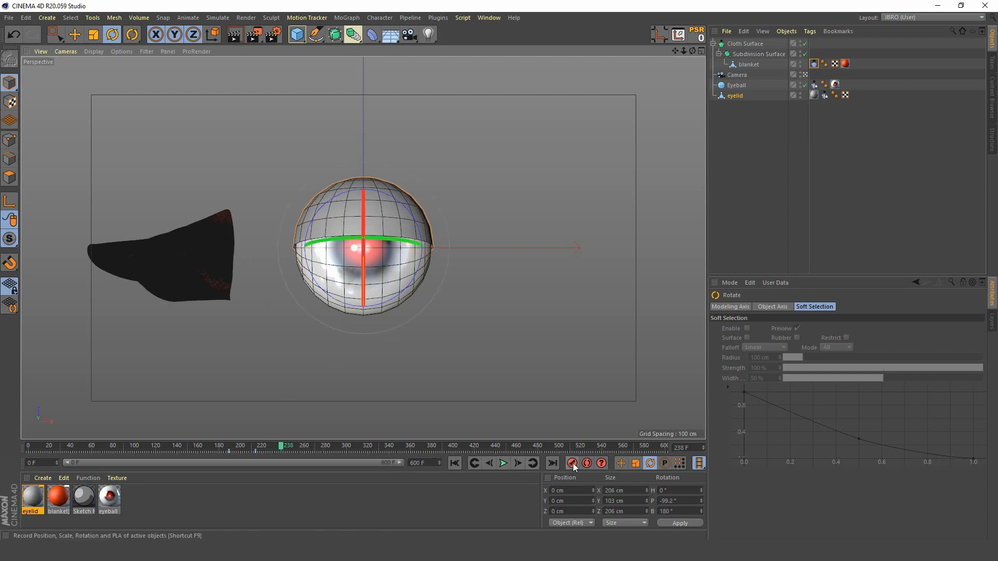
Step: Advance to frame 259, rotate the eyelid open again to a pitch of about -141.6°, and record a rotation keyframe
left_click(502, 463)
left_click(502, 463)
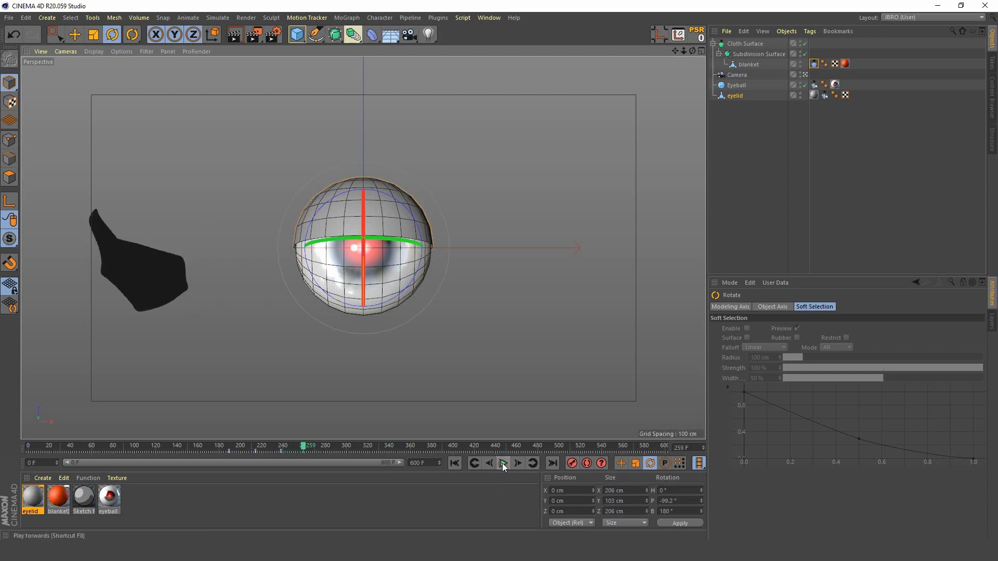
left_click_drag(362, 295, 361, 241)
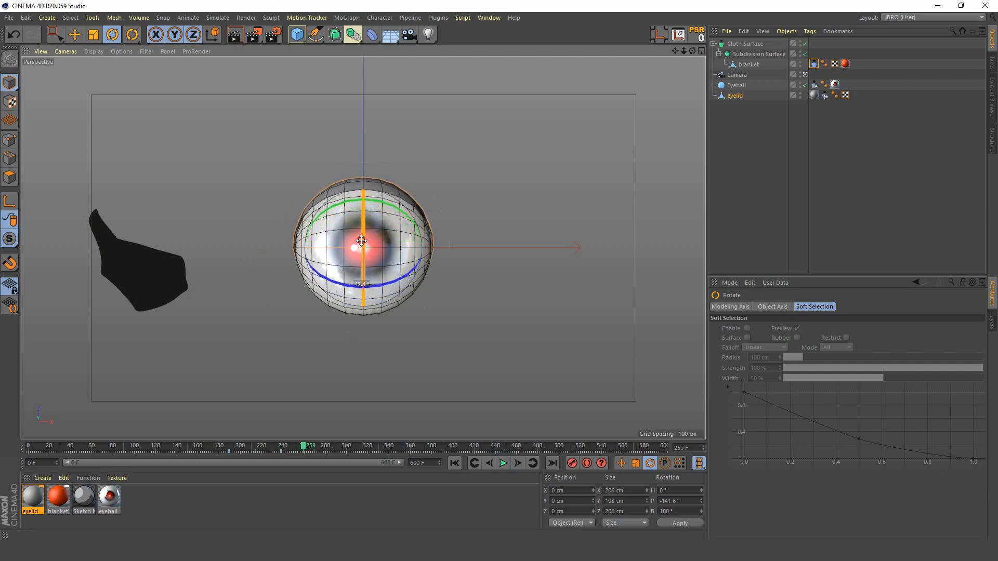
left_click(574, 466)
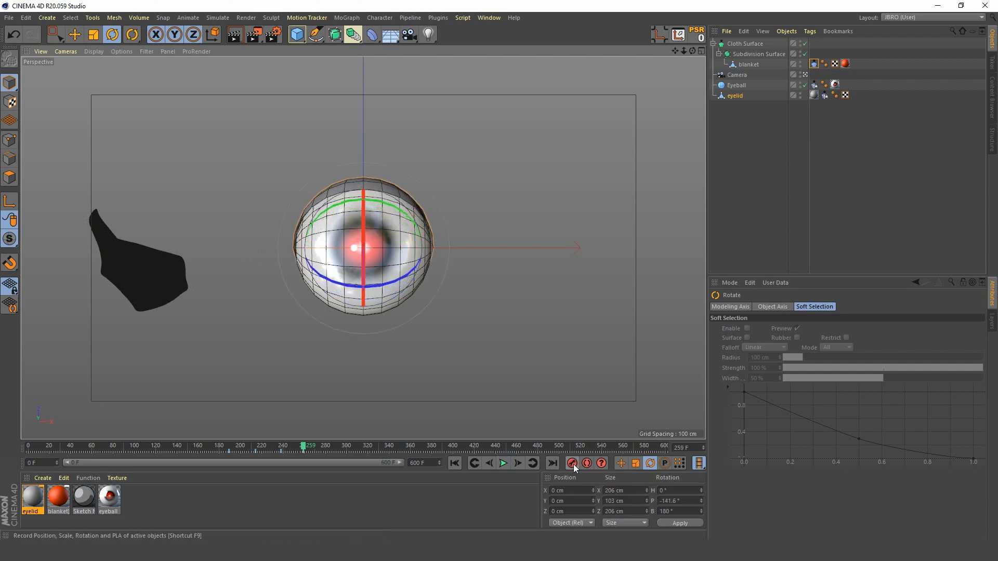
Step: Advance to frame 297, rotate the eyelid fully closed to a pitch of about -0.8°, and record a rotation keyframe
left_click(501, 463)
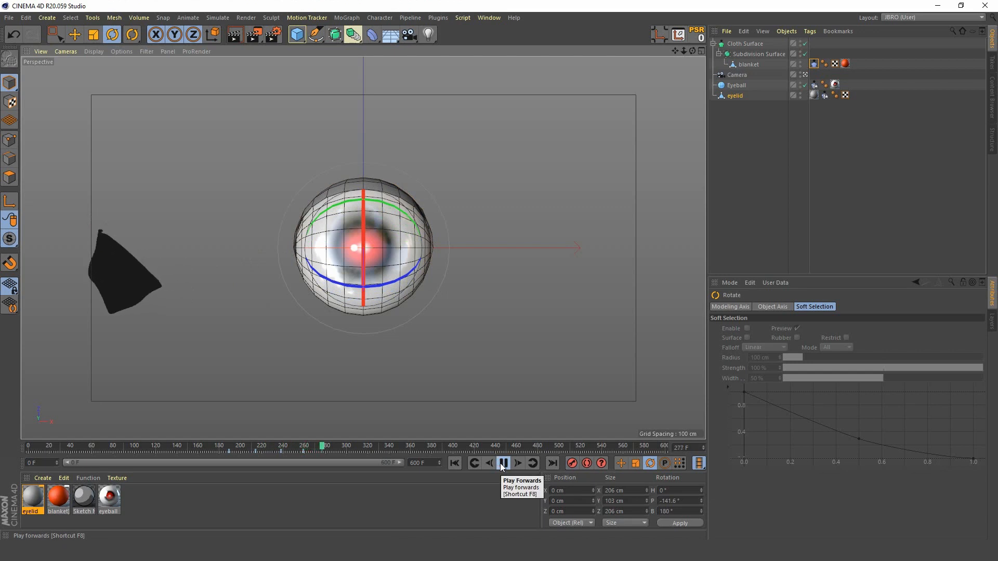
left_click(502, 463)
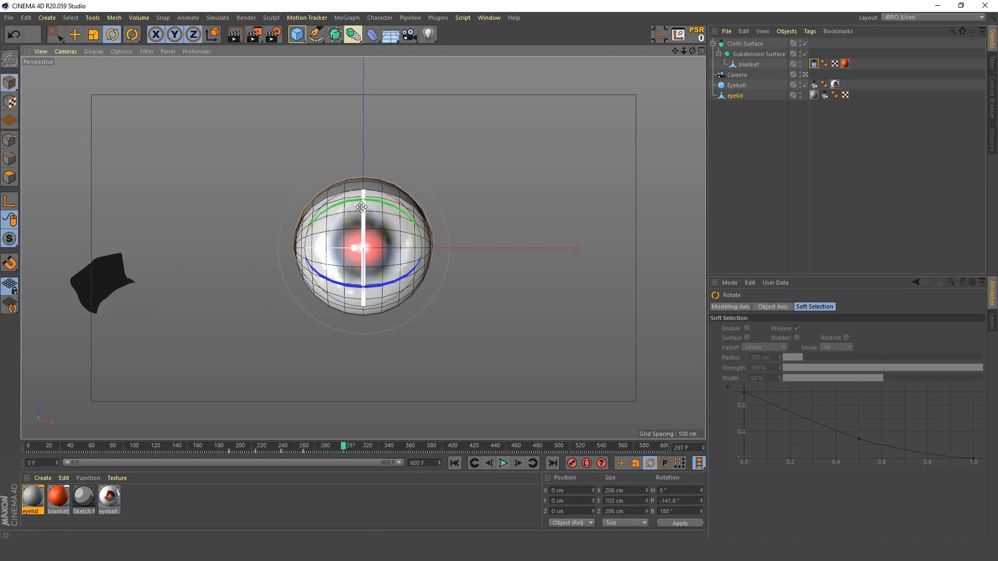
left_click_drag(361, 207, 374, 394)
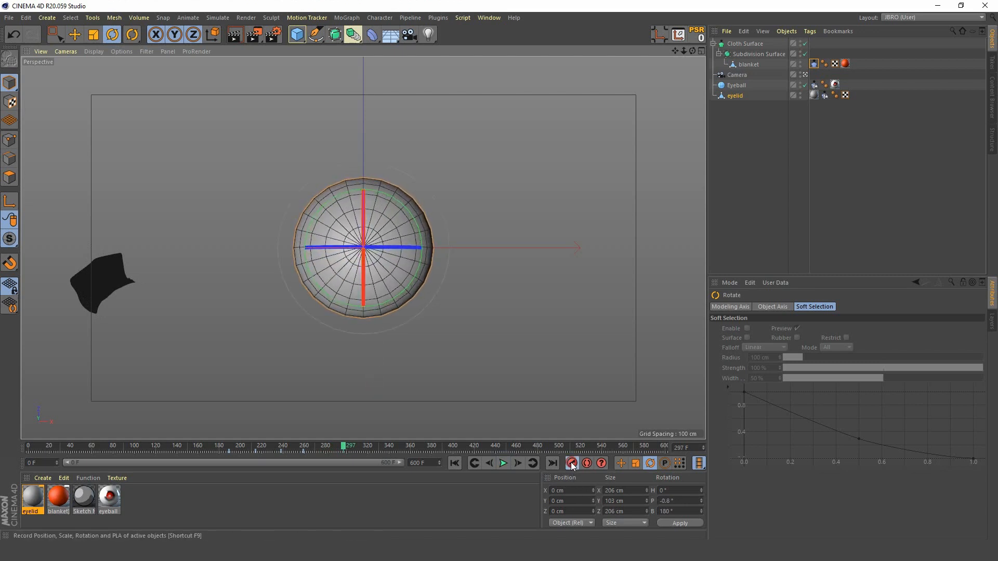
Step: Scrub back before the eyelid keyframes, preview the blink animation and return to the first frame
left_click_drag(343, 447, 222, 465)
left_click(502, 463)
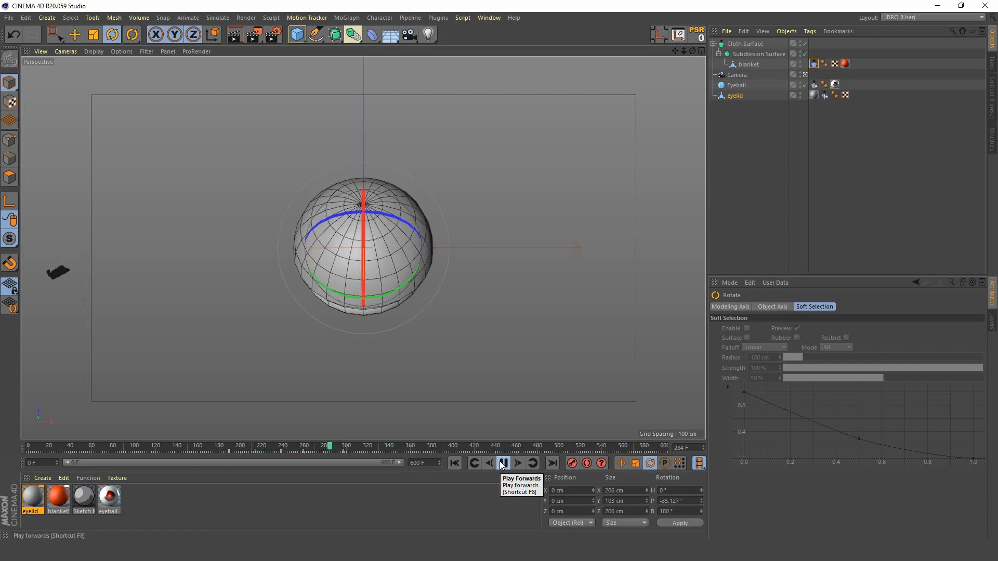
left_click(502, 463)
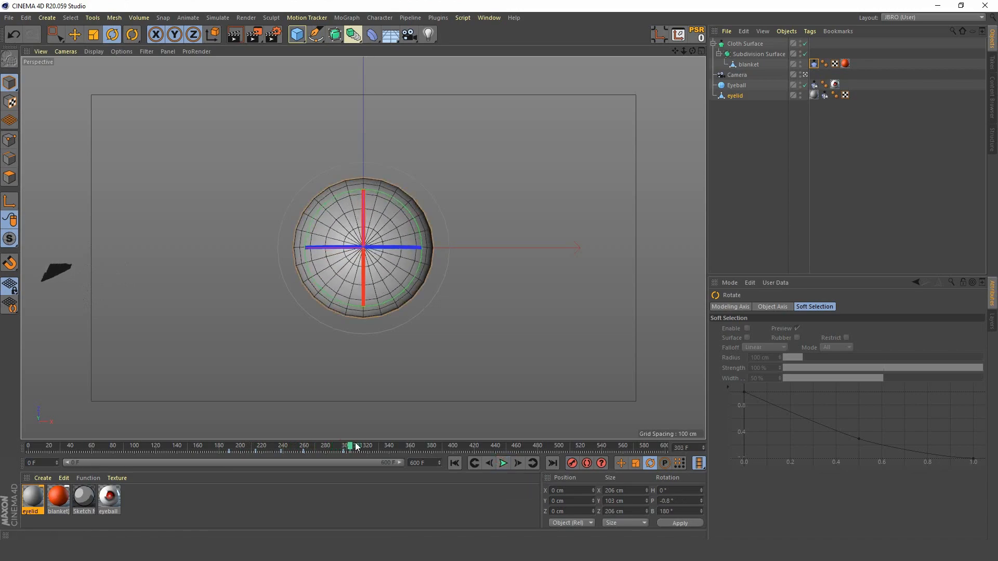
left_click(453, 462)
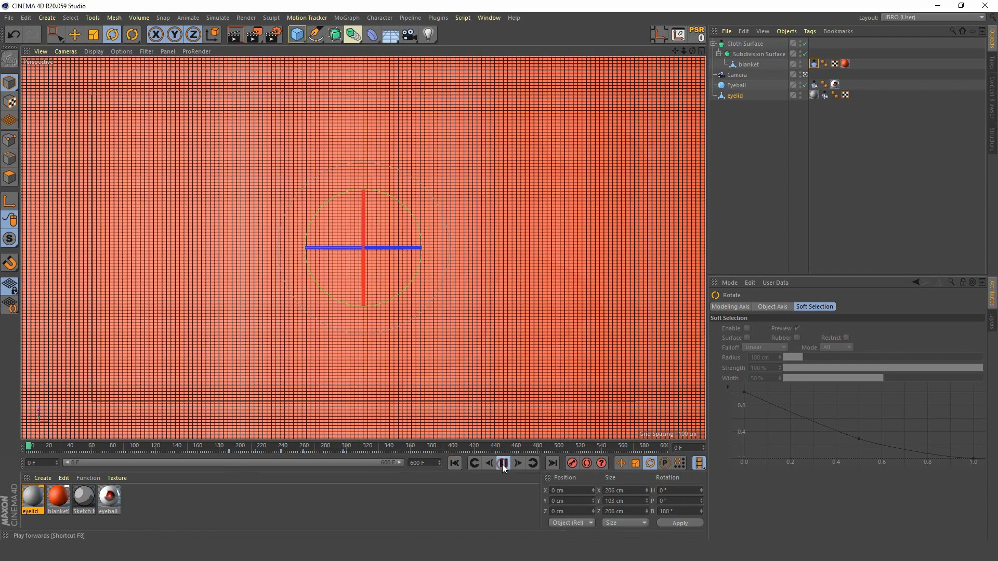
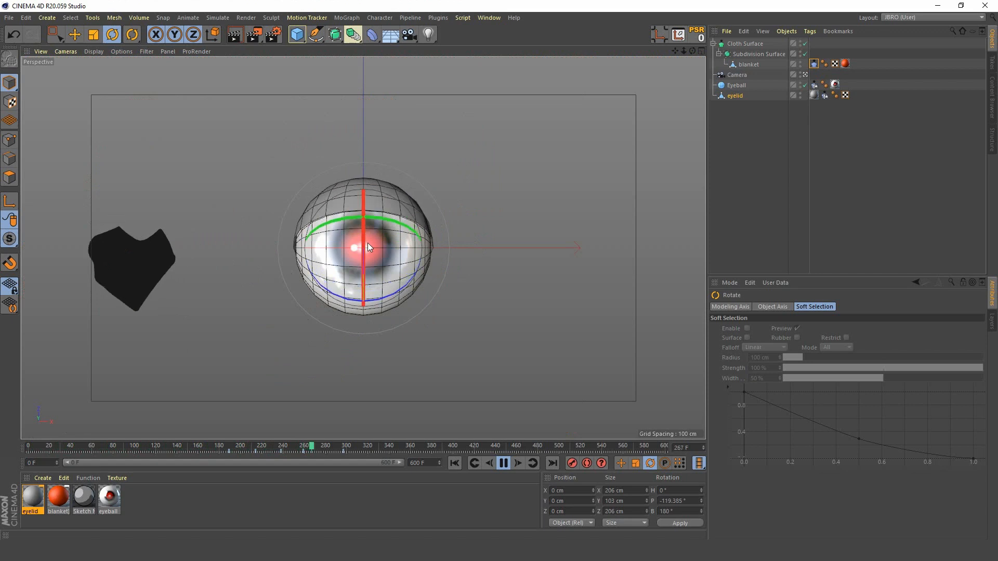
Step: Stop playback, scrub back to frame 188 and preview the start of the eyelid opening
left_click(503, 463)
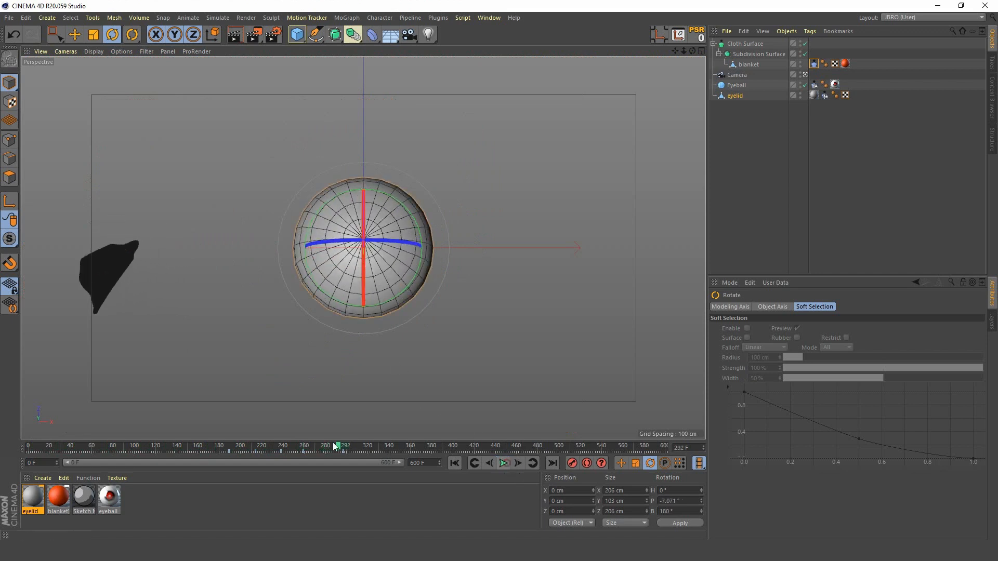
left_click_drag(339, 447, 230, 461)
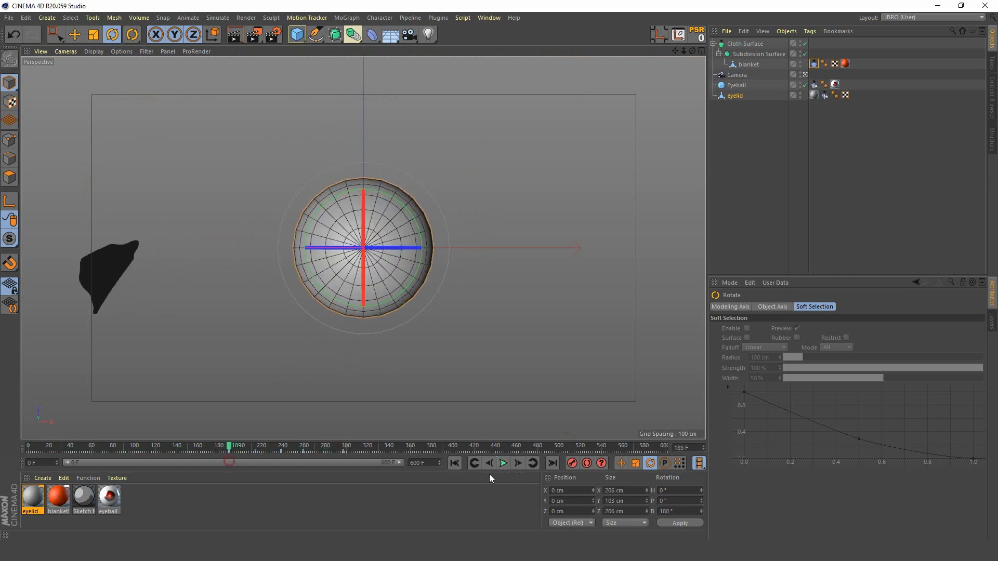
left_click(501, 464)
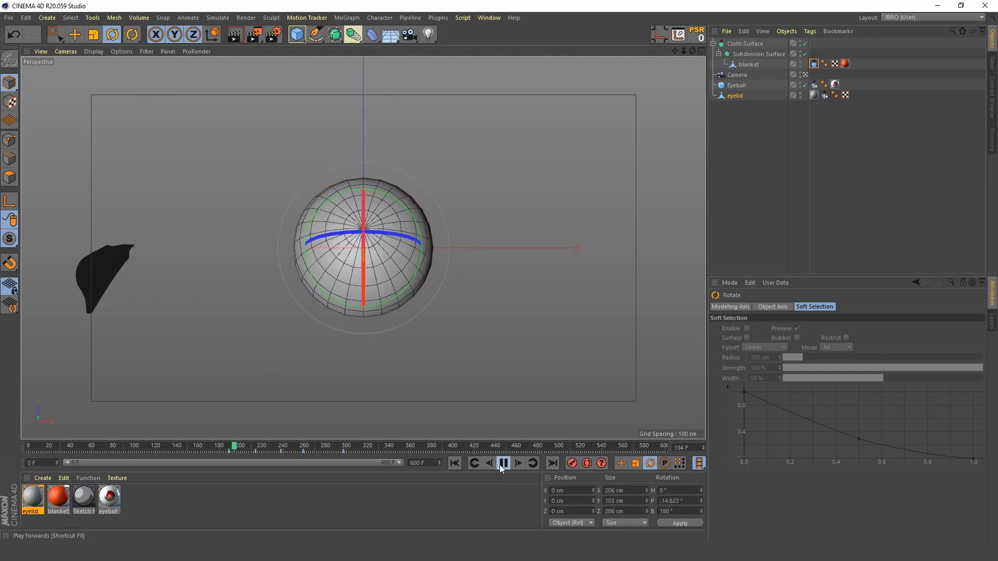
left_click(501, 465)
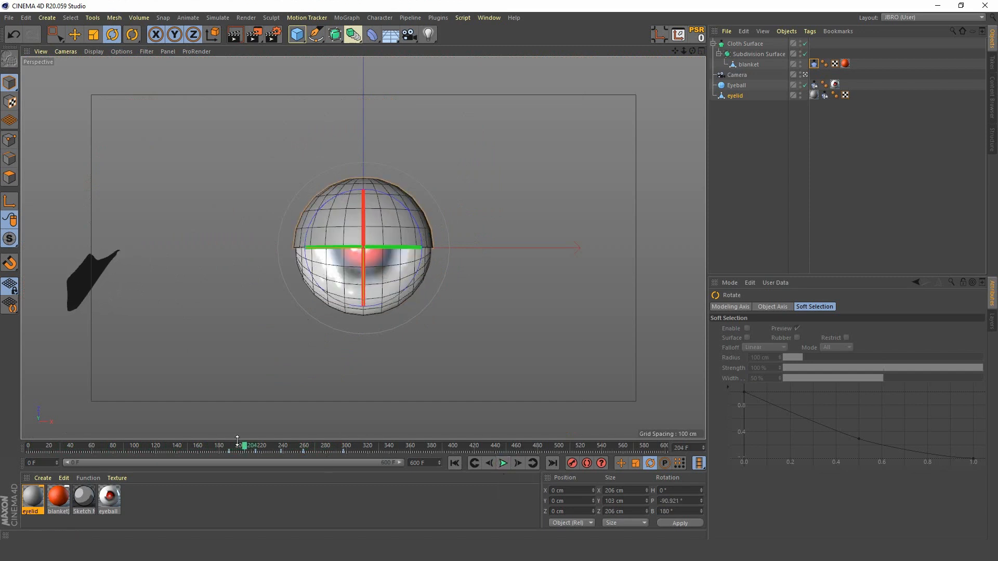
Step: Go to frame 201, open the eyeball material's color gradient shader, and record a gradient keyframe
left_click_drag(243, 448, 242, 448)
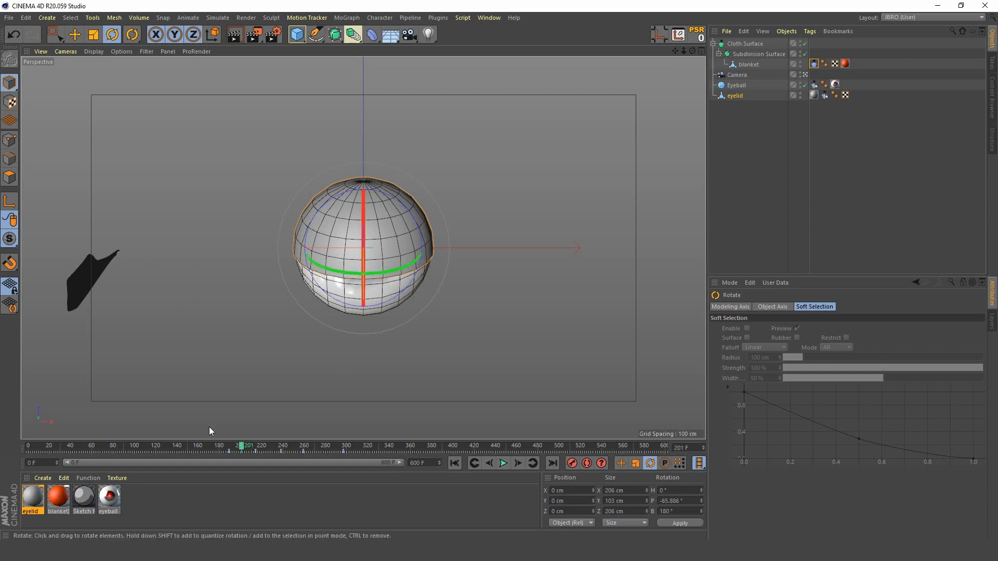
double_click(108, 498)
left_click_drag(333, 70, 727, 56)
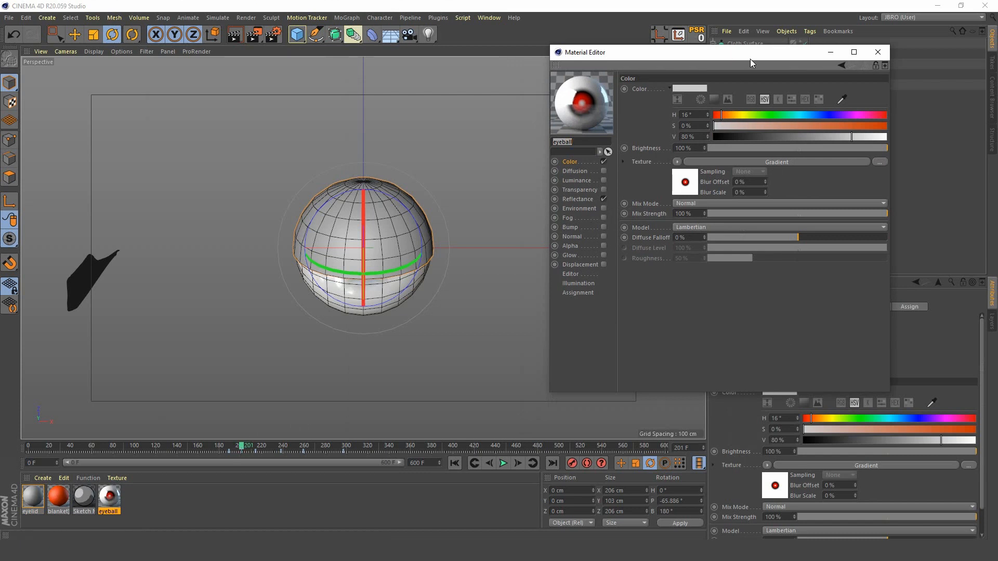
left_click_drag(750, 59, 694, 46)
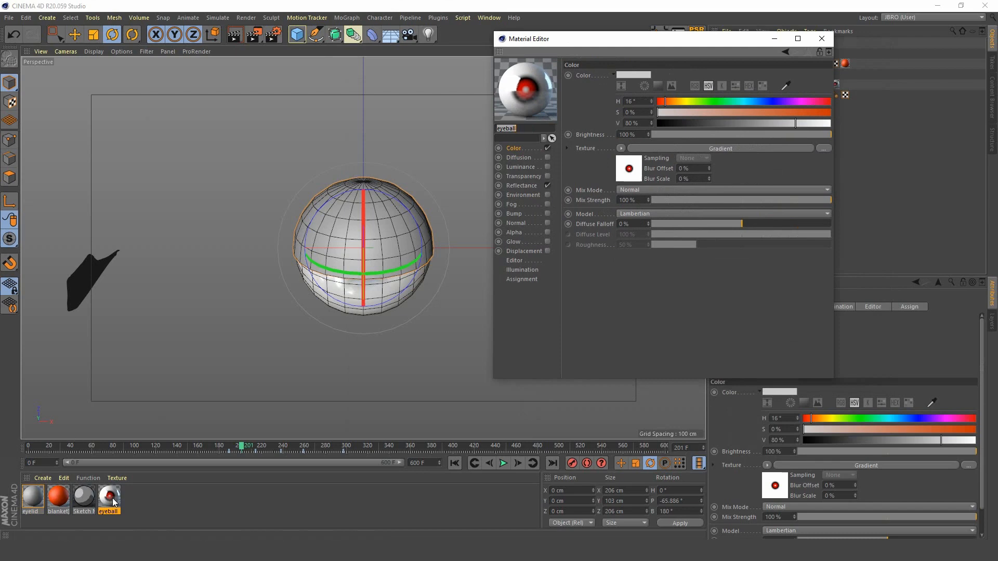
left_click(629, 169)
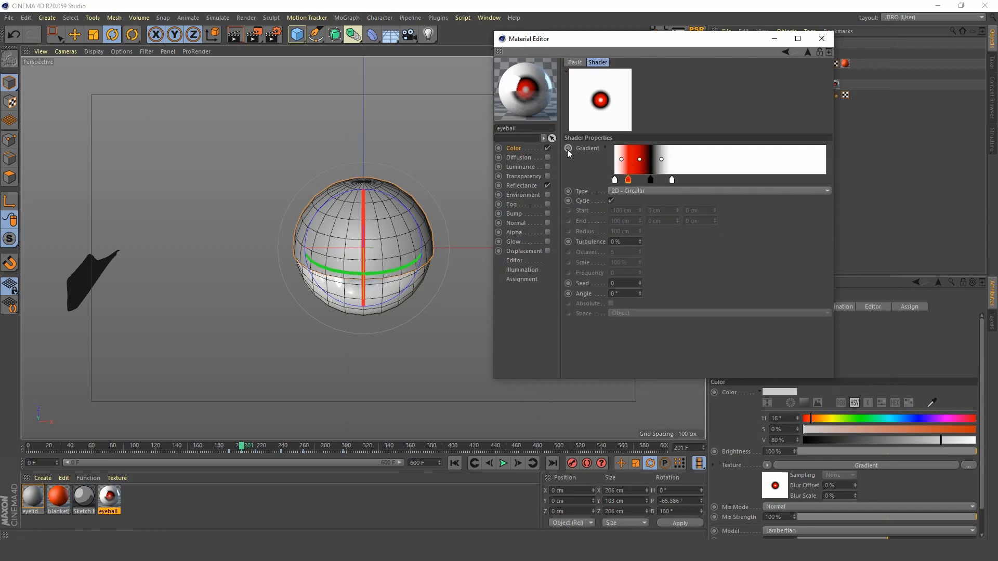
Step: Advance to frame 214, shift the white, red and black gradient knots outward to dilate the pupil, and record a gradient keyframe
left_click(502, 464)
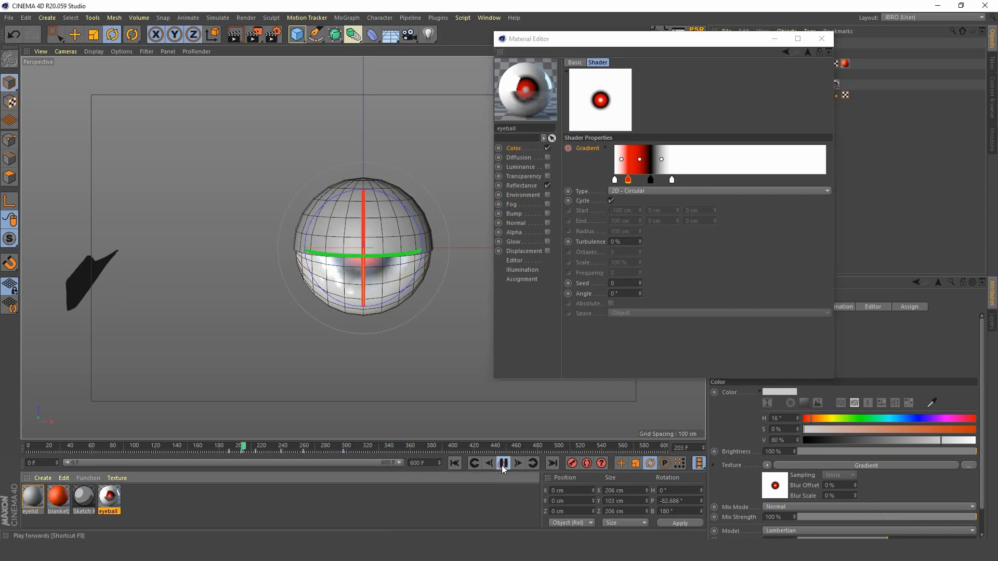
left_click(502, 464)
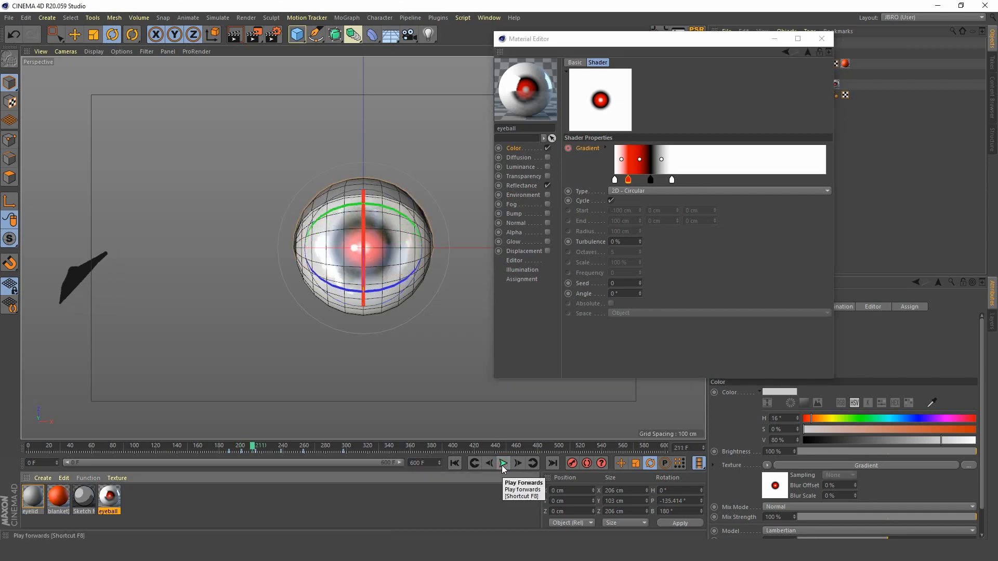
left_click(514, 462)
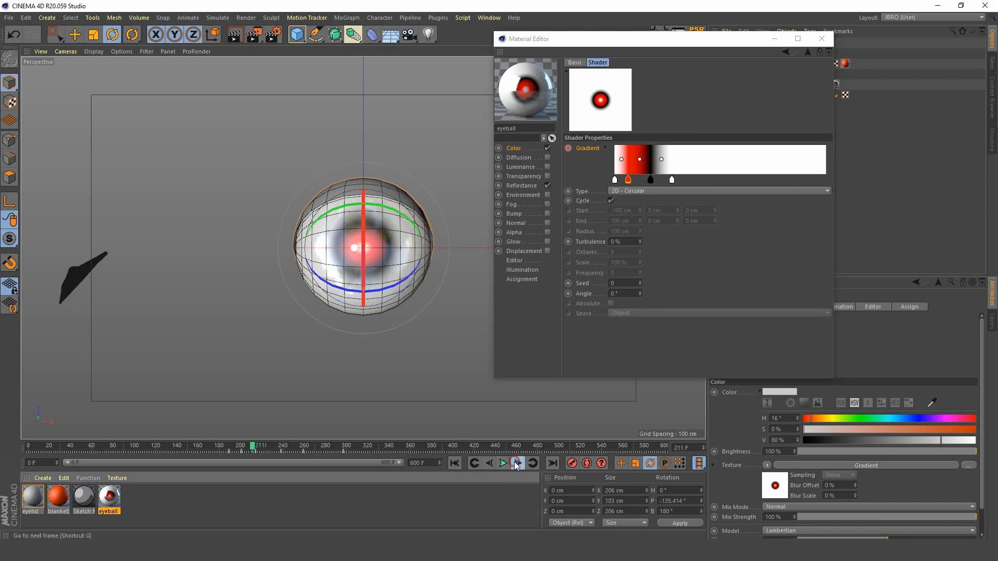
left_click(514, 463)
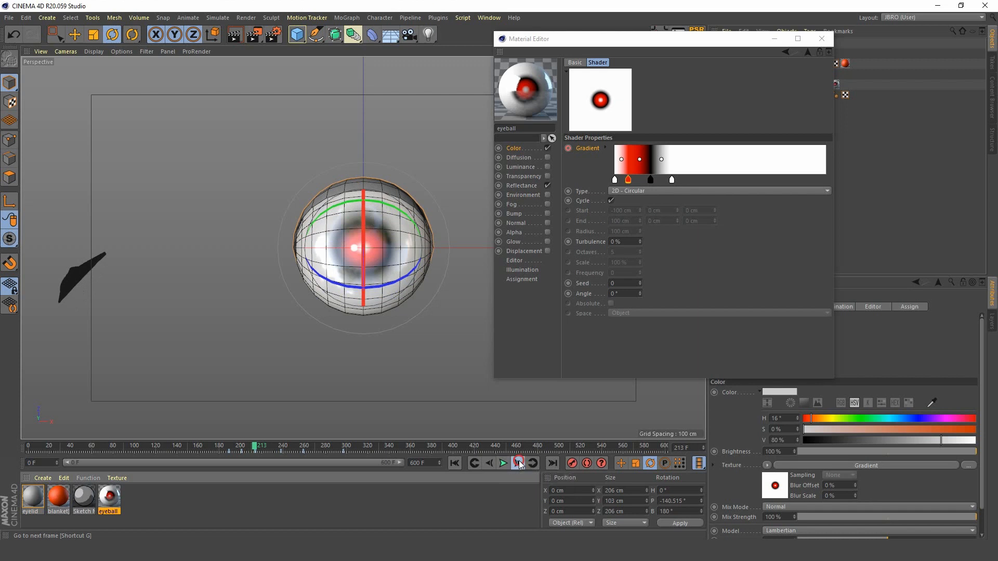
left_click(519, 461)
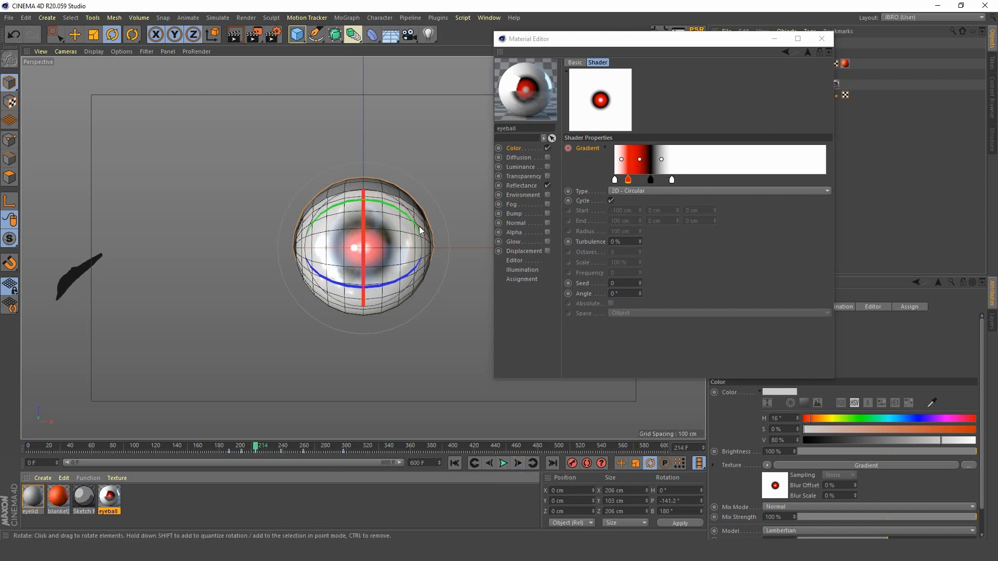
left_click(630, 182)
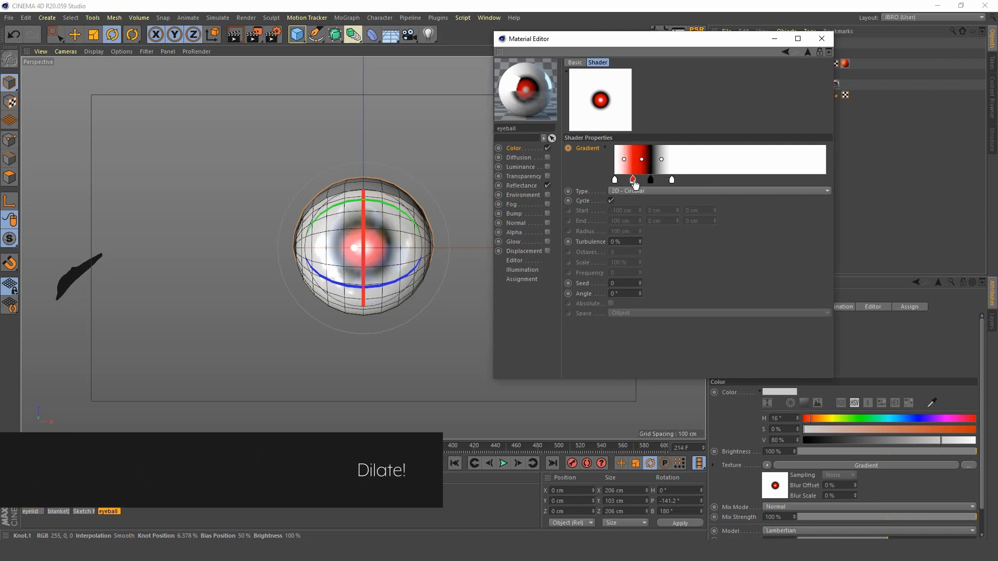
mouse_move(632, 183)
left_mouse_down()
mouse_move(678, 181)
mouse_move(614, 182)
mouse_move(634, 182)
left_mouse_up()
left_click(650, 180)
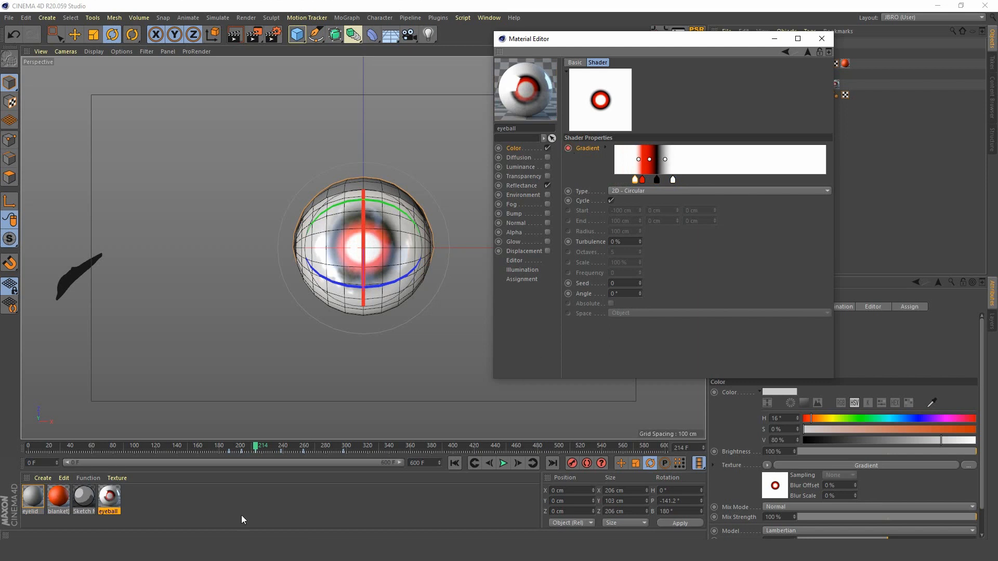
Step: Open the Timeline's dope sheet, select the Gradient track and return to frame 214
mouse_move(256, 451)
left_mouse_down()
mouse_move(236, 450)
mouse_move(259, 451)
left_mouse_up()
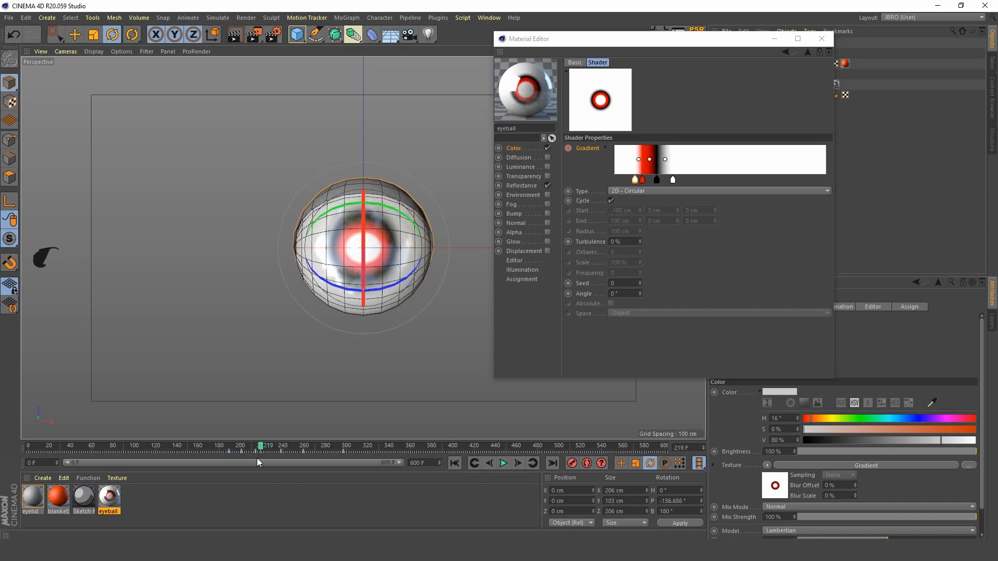
key("shift+F3")
left_click_drag(529, 405, 605, 354)
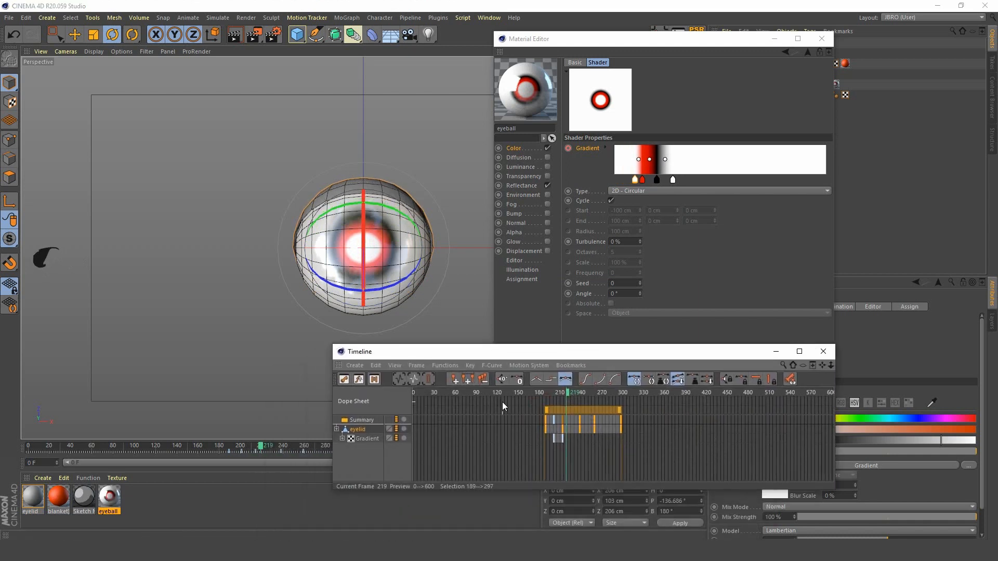
left_click(362, 438)
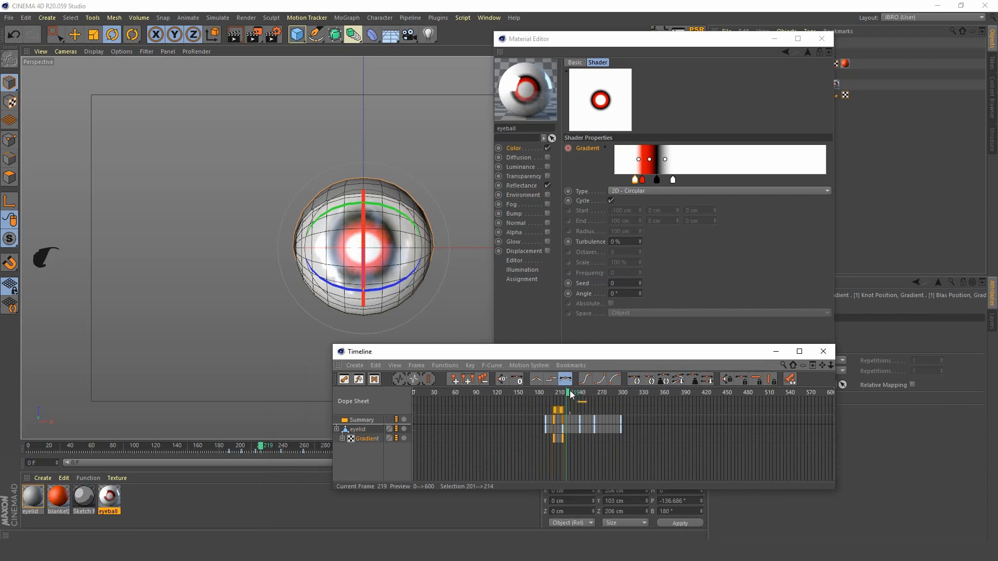
left_click_drag(570, 394, 566, 395)
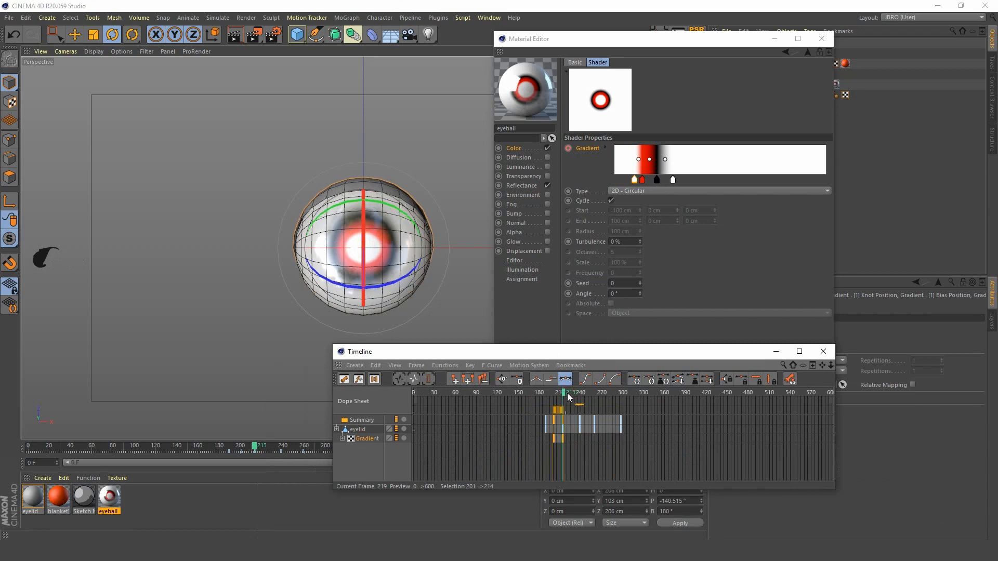
left_click(566, 393)
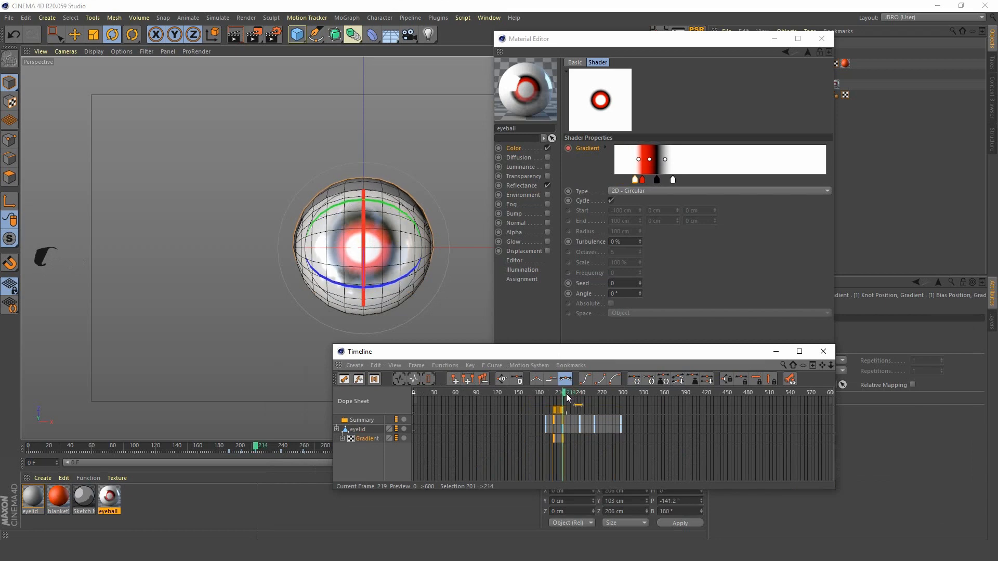
left_click_drag(602, 353, 752, 213)
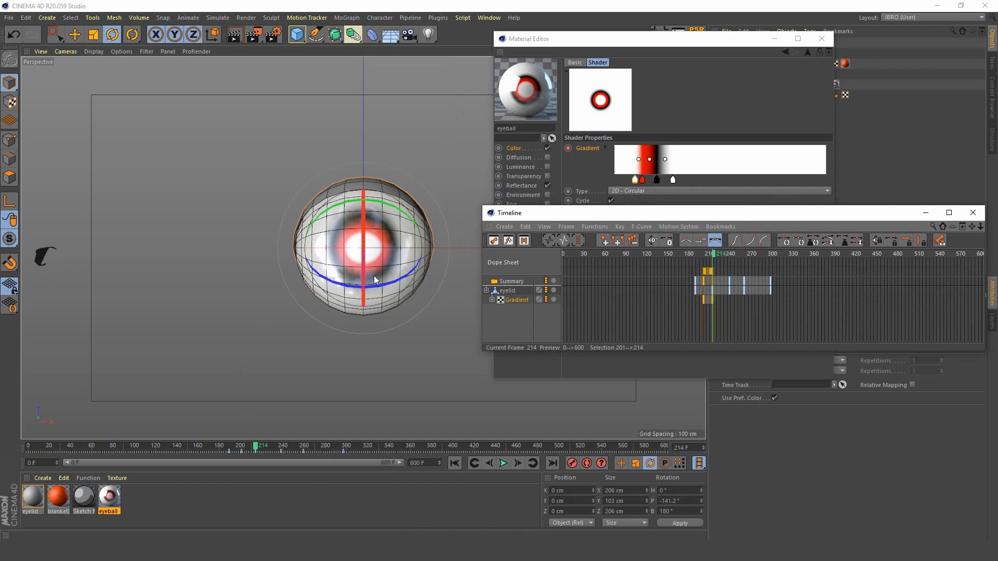
Step: Advance to frame 240, shift all gradient knots together inward to shrink the pupil, and record a gradient keyframe
left_click(508, 463)
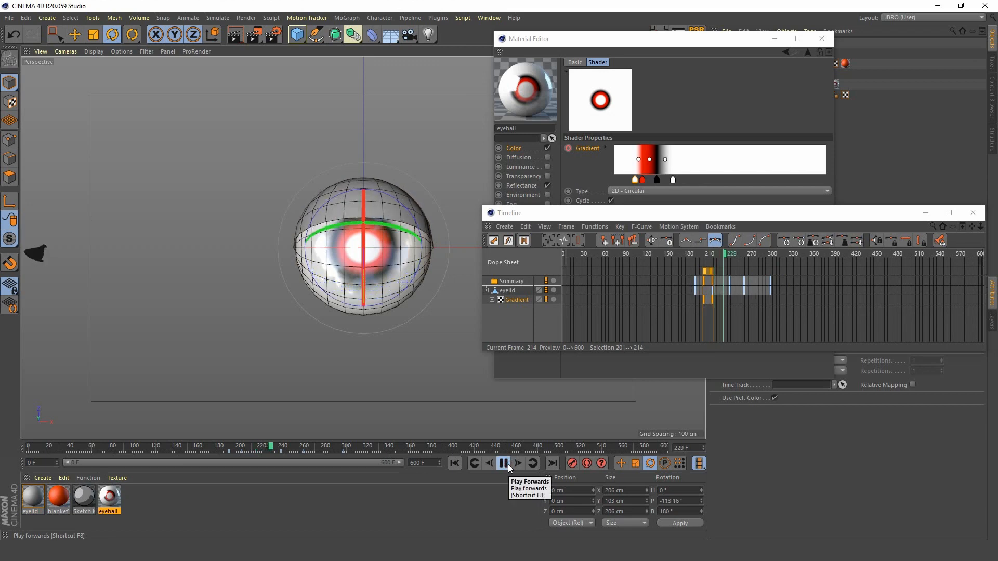
left_click(507, 463)
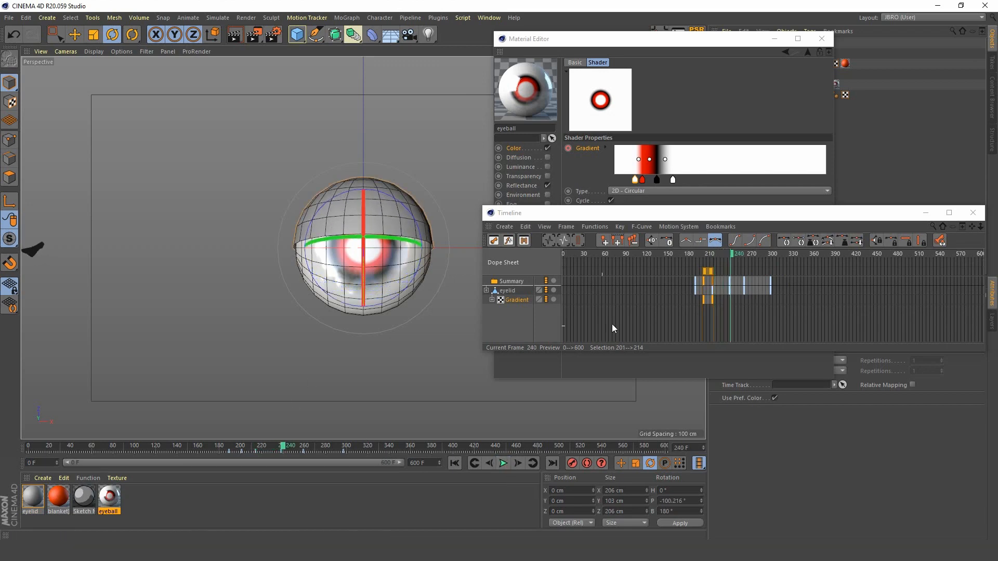
left_click_drag(703, 216, 709, 265)
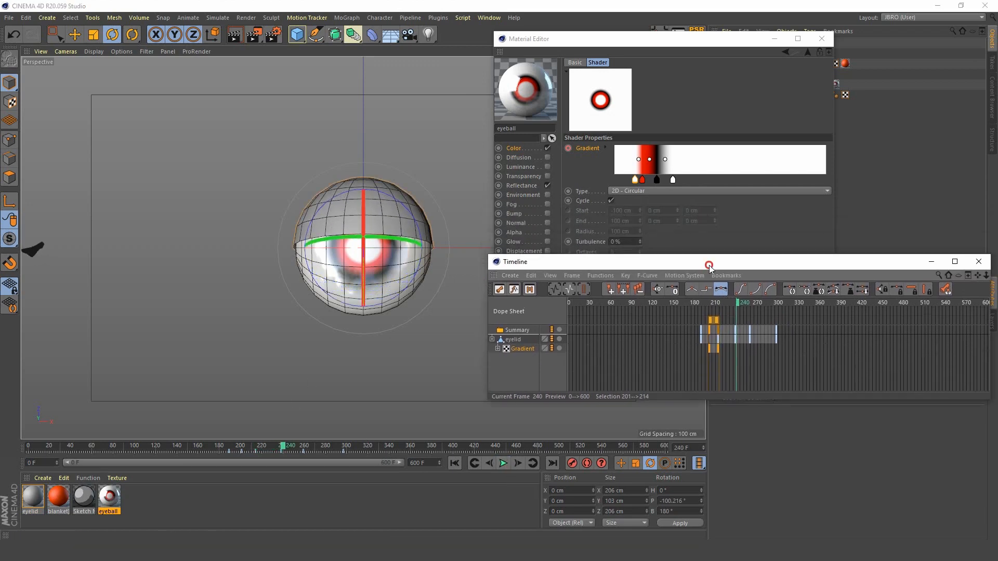
left_click(613, 176)
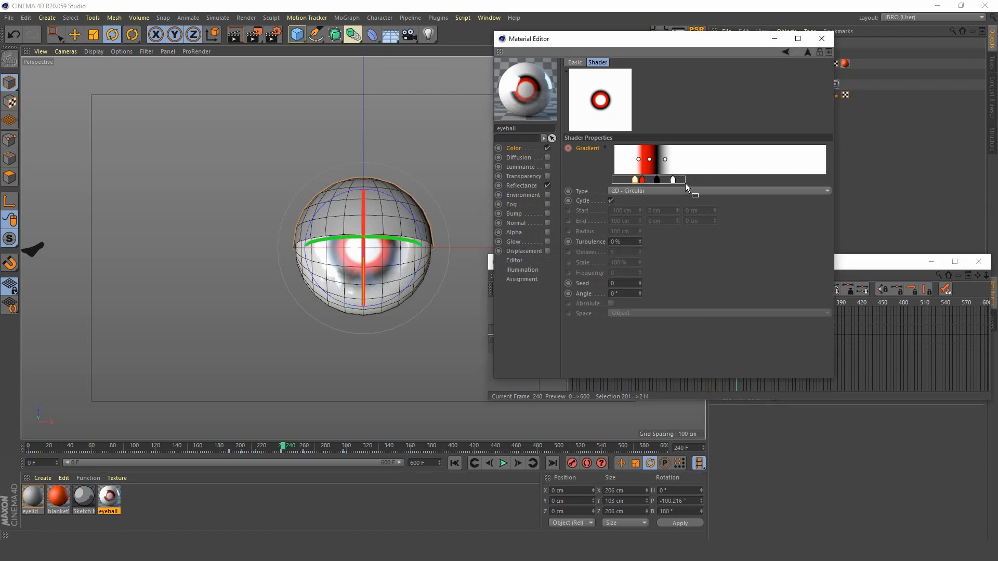
left_click_drag(685, 183, 628, 185)
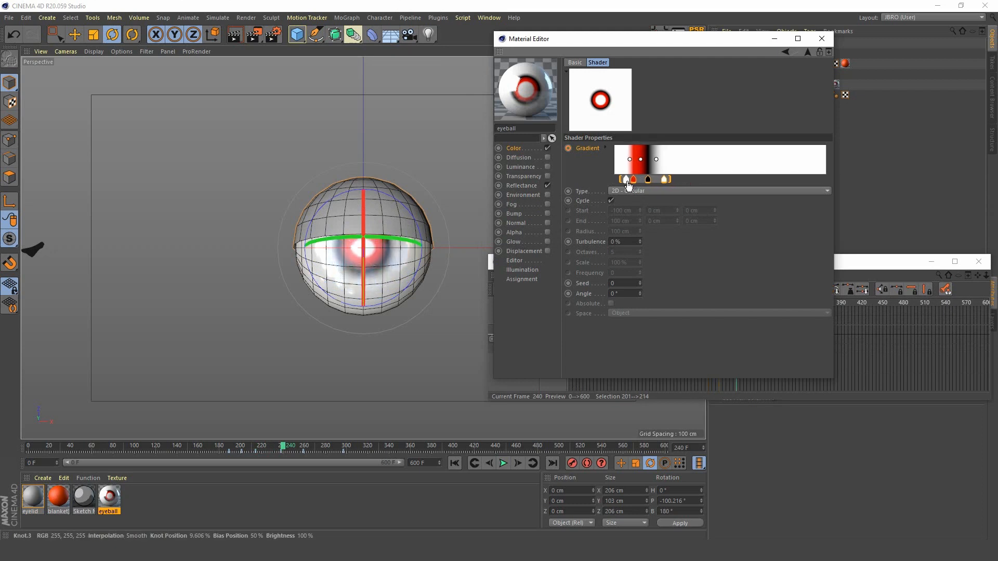
left_click_drag(628, 185, 629, 185)
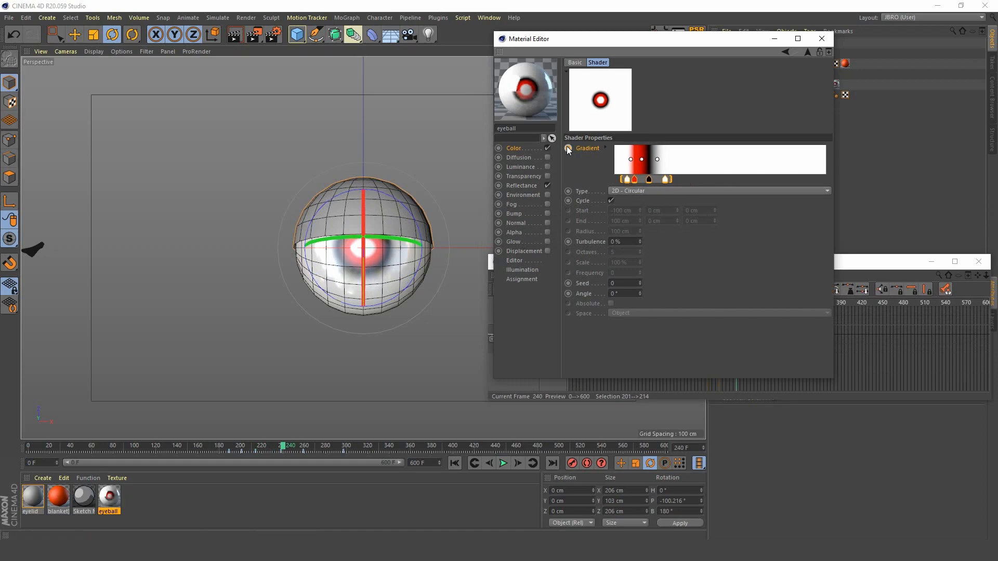
Step: Advance to frame 259, shift all gradient knots slightly outward to widen the pupil again, and record a gradient keyframe
left_click(858, 264)
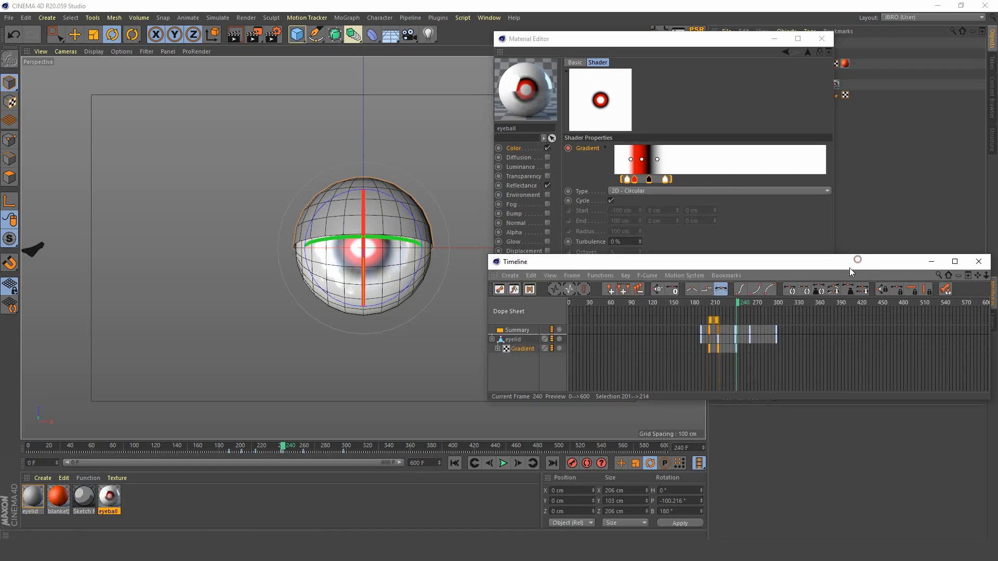
left_click_drag(737, 303, 751, 304)
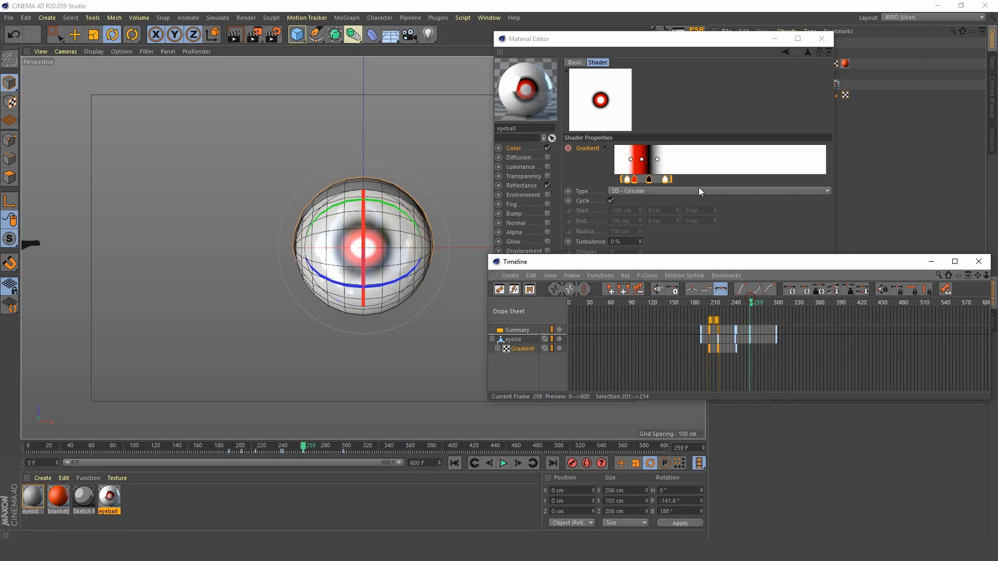
left_click(651, 180)
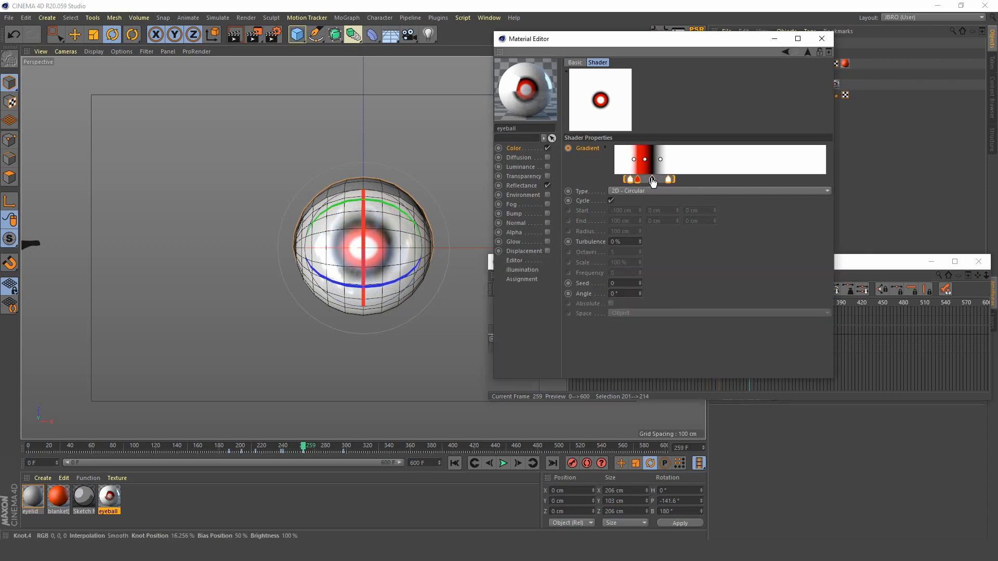
left_click_drag(652, 182, 654, 182)
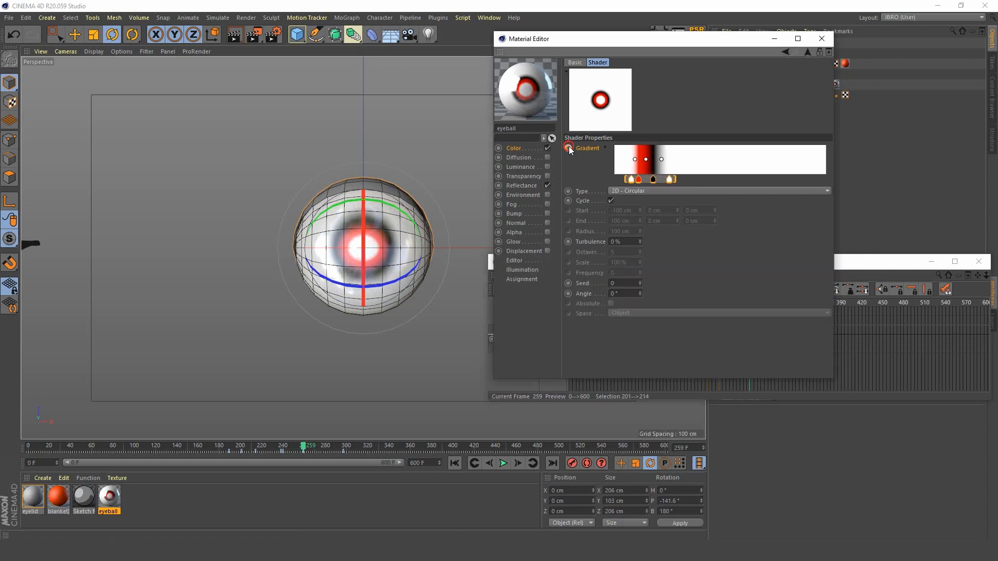
Step: Advance to frame 298, shift all gradient knots well inward to contract the pupil, and record a gradient keyframe
left_click(879, 262)
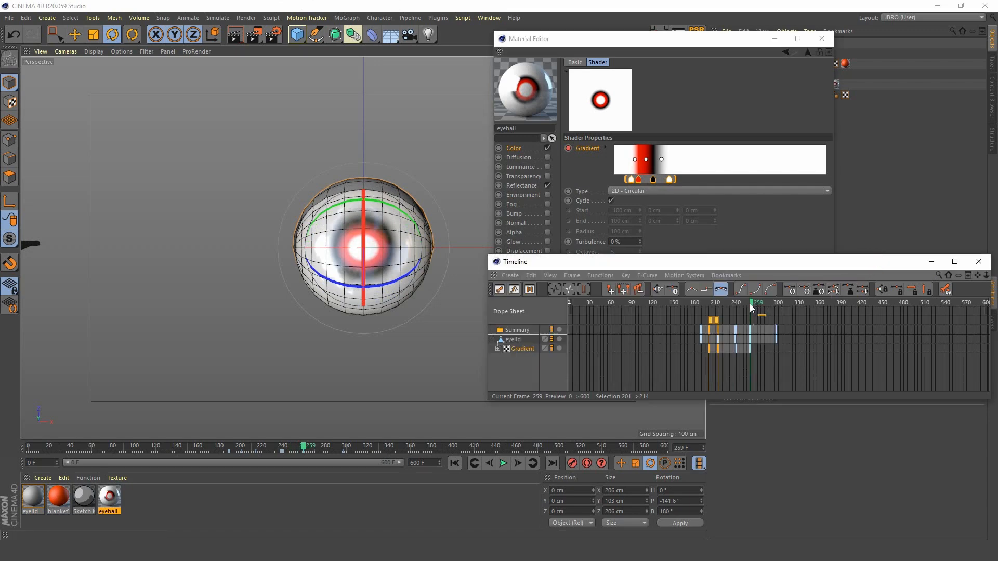
left_click_drag(752, 306, 778, 302)
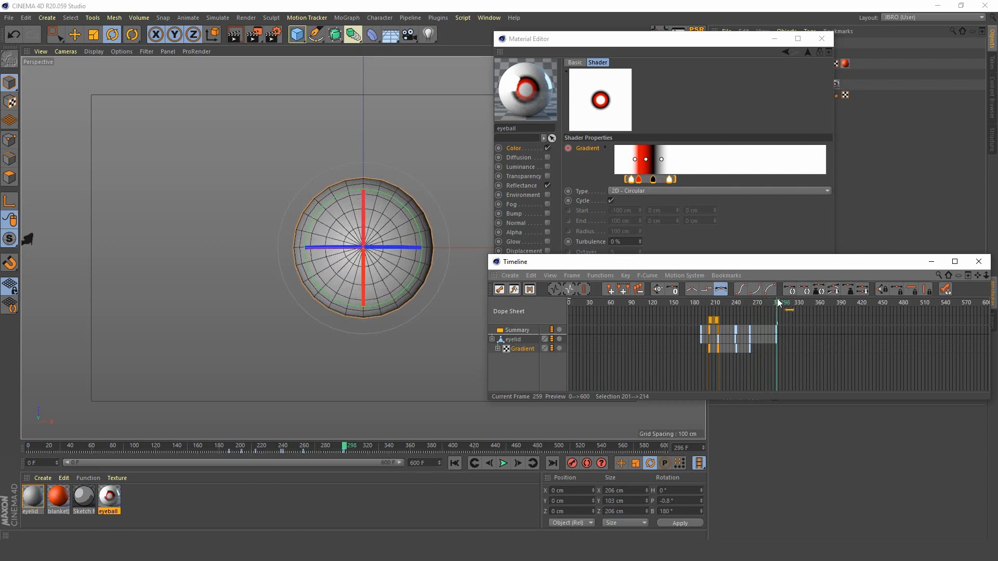
left_click(670, 180)
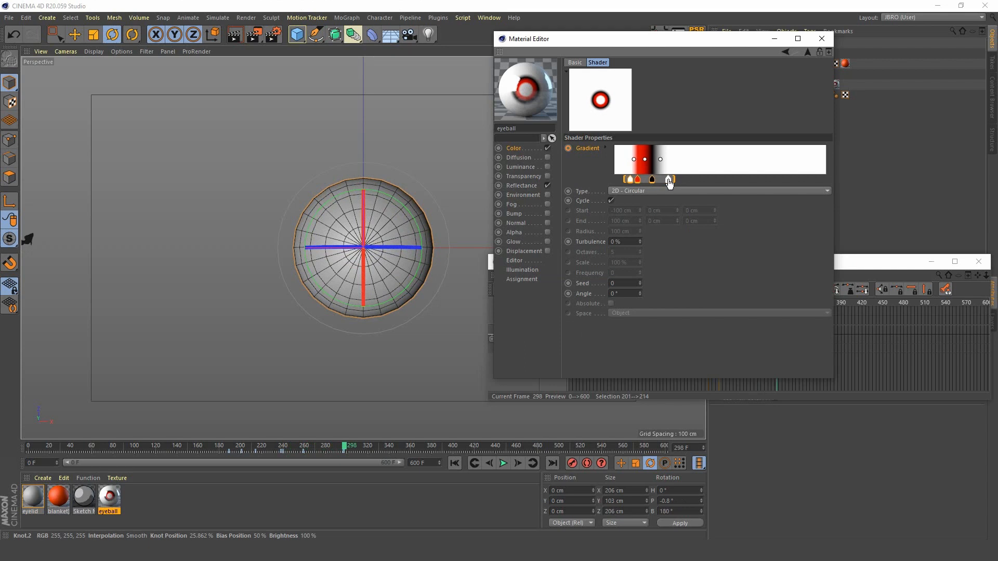
left_click_drag(669, 182, 657, 185)
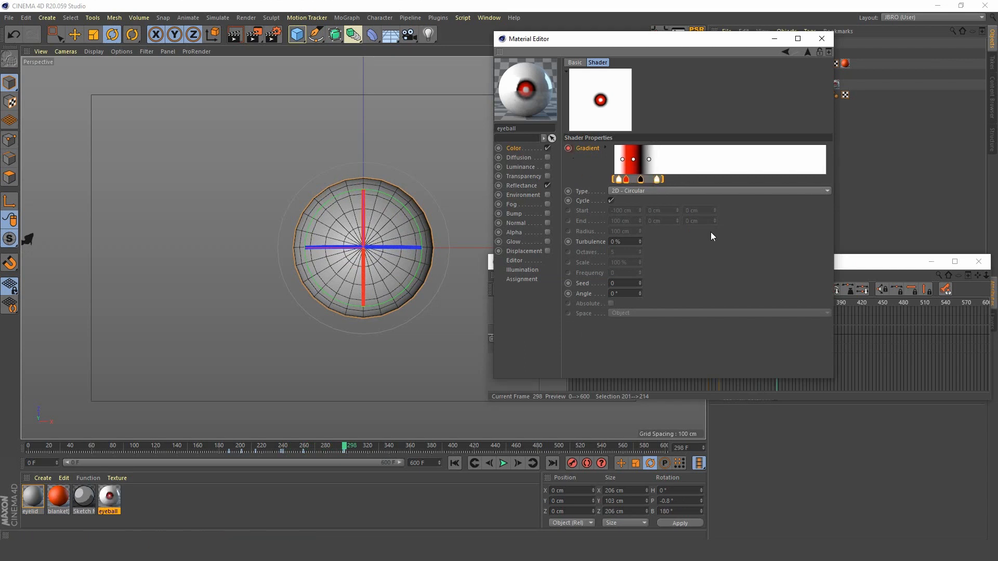
Step: Play back the pupil animation from frame 187 and close the Timeline and Material Editor windows
left_click(873, 263)
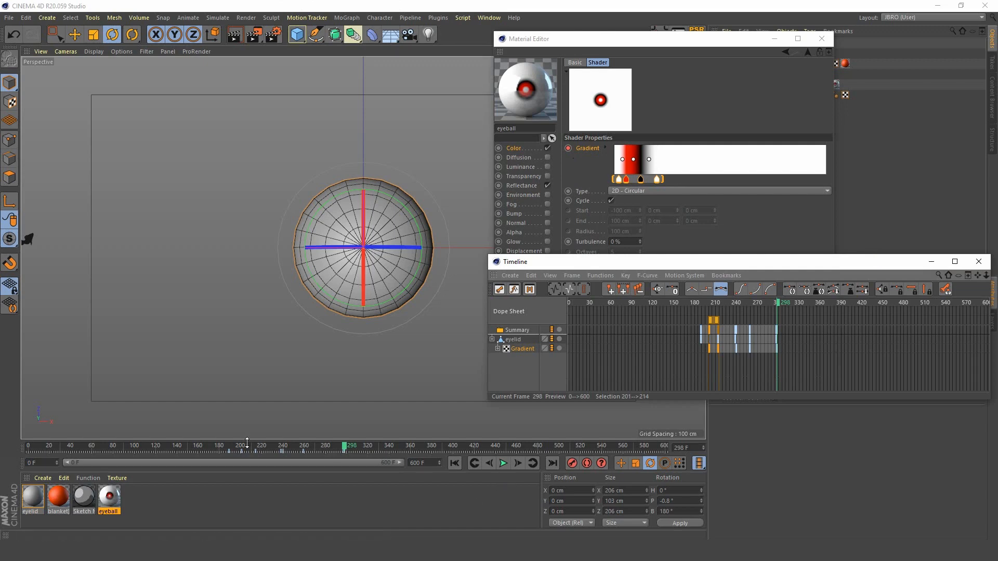
left_click_drag(247, 446, 226, 446)
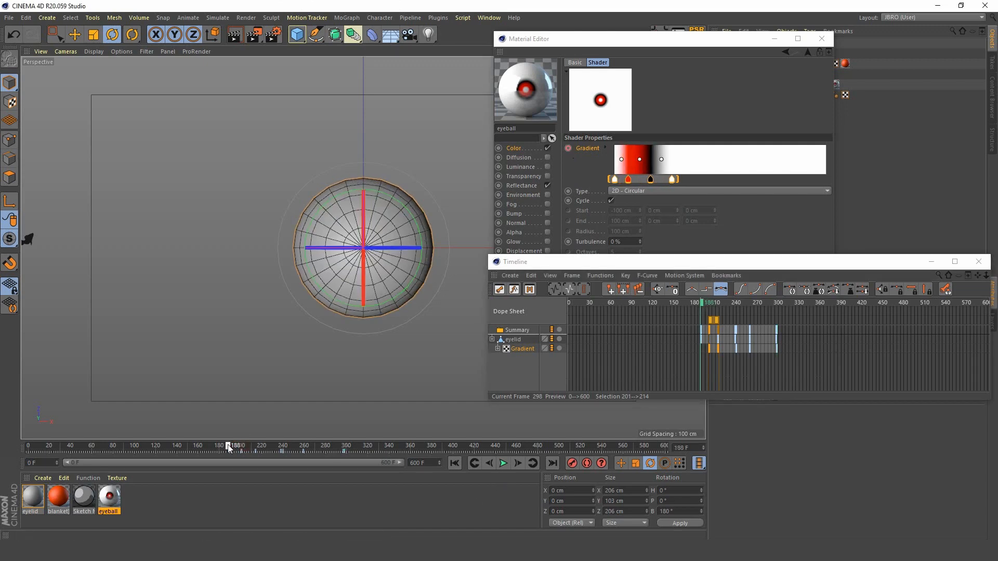
left_click(503, 463)
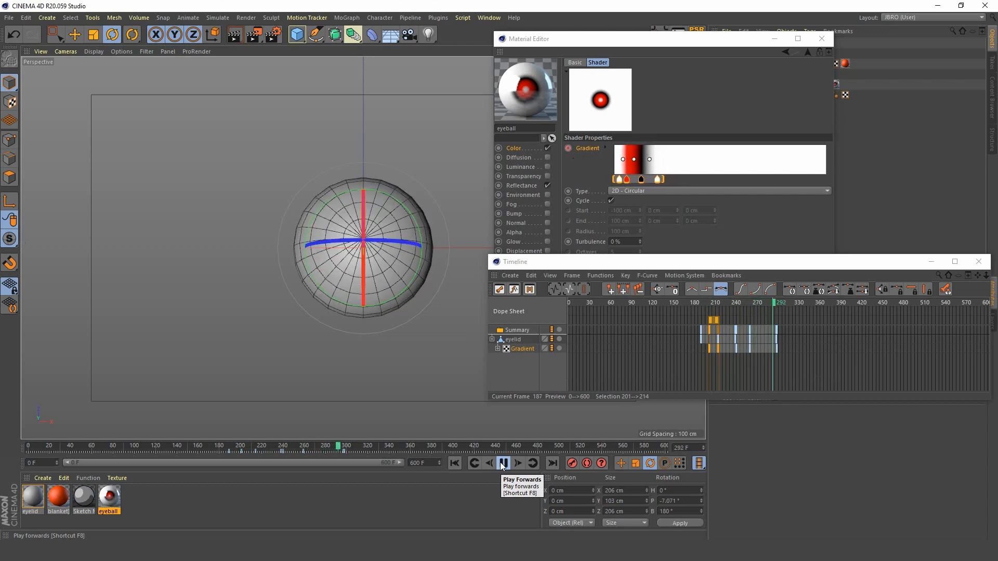
left_click(502, 464)
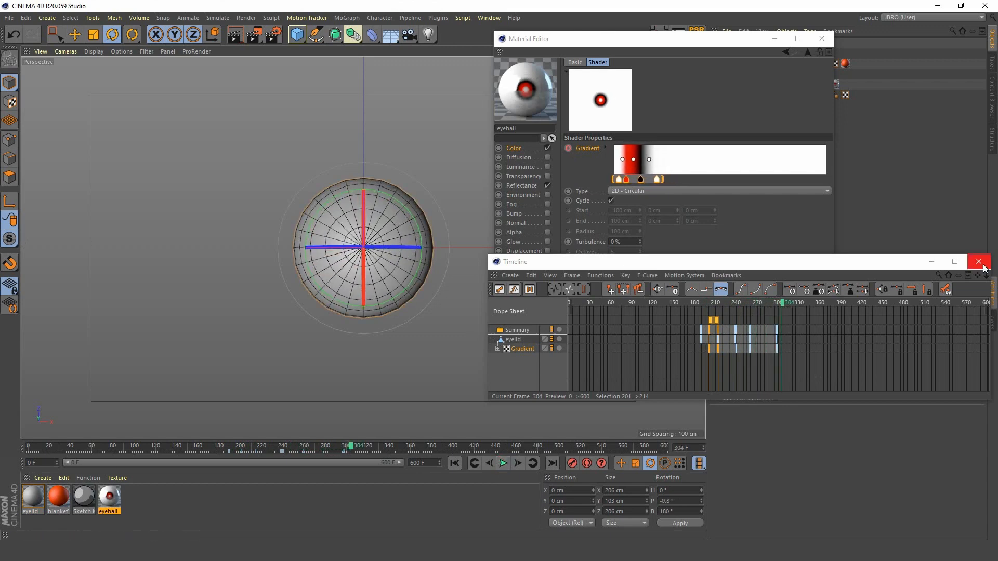
left_click(978, 261)
left_click(822, 39)
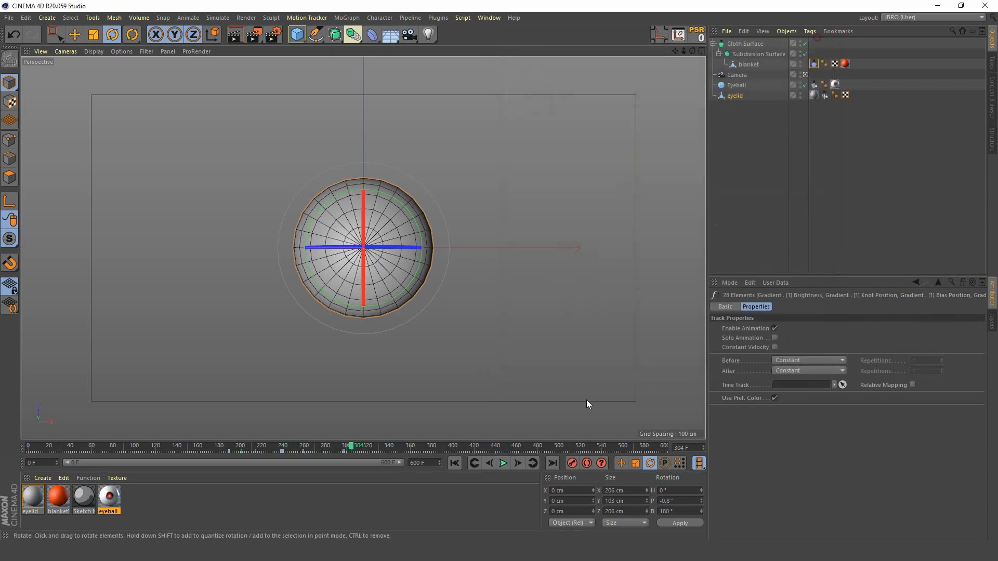
Step: Play the whole animation from frame 0 to review the blanket, eyelid and eyeball motion
left_click(455, 463)
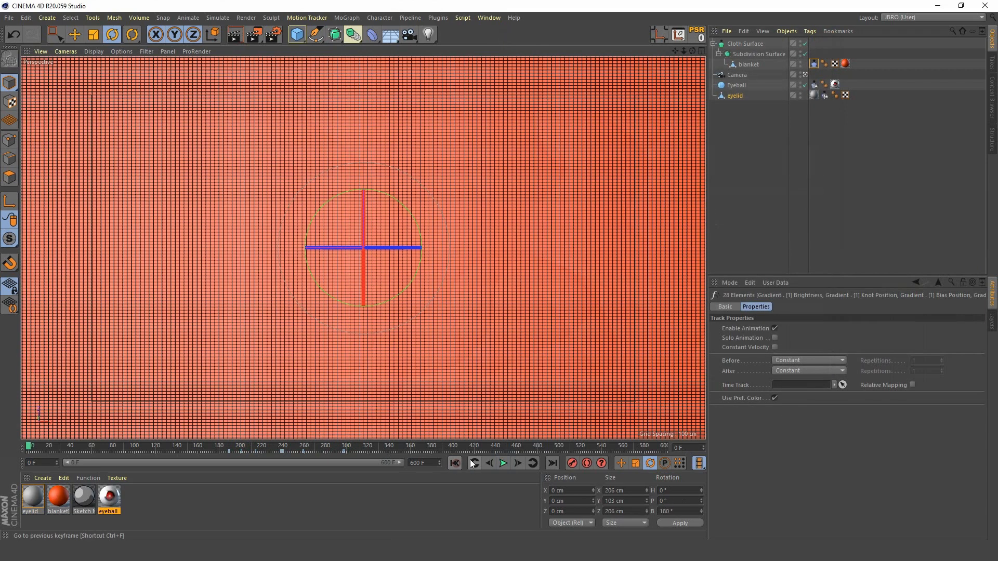
left_click(504, 464)
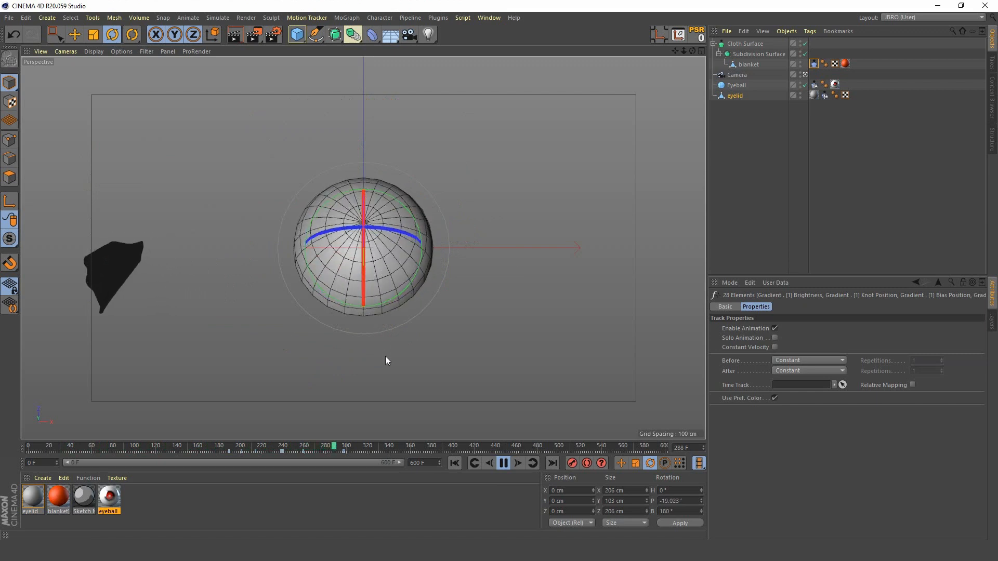
left_click(503, 463)
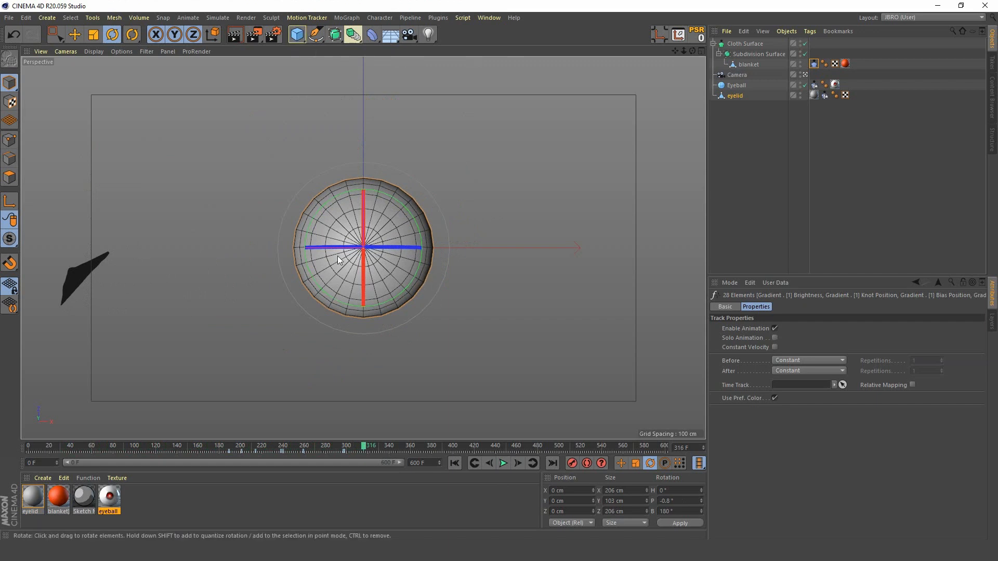
Step: Add a Plane primitive and rename it floor
left_click(297, 35)
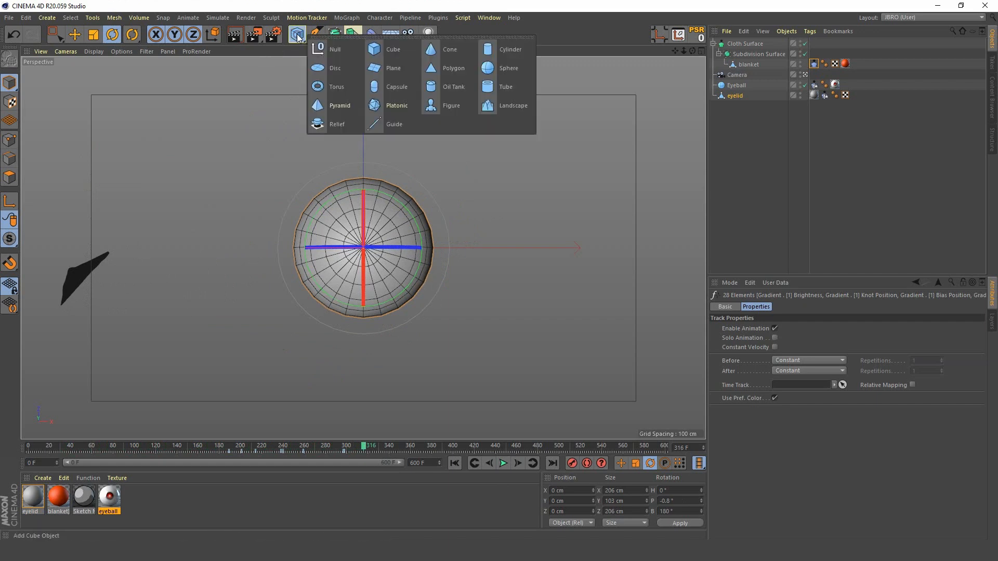
left_click(407, 73)
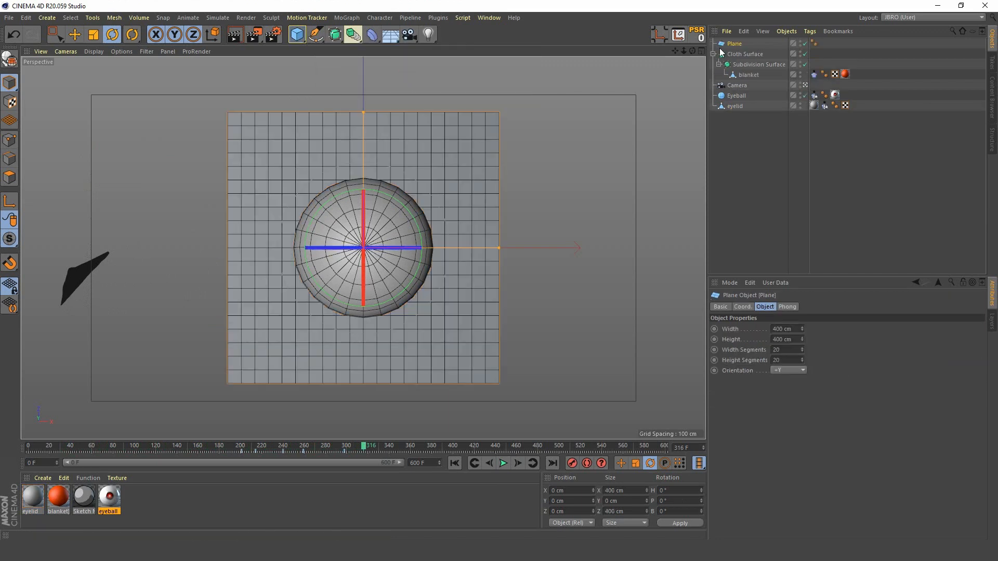
double_click(736, 43)
type("flo")
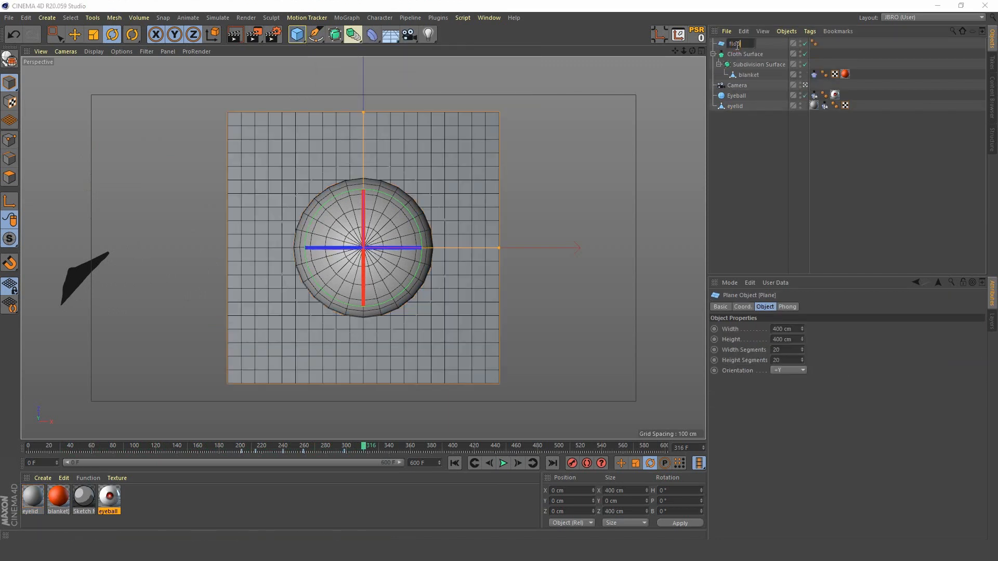
type("or")
key("Return")
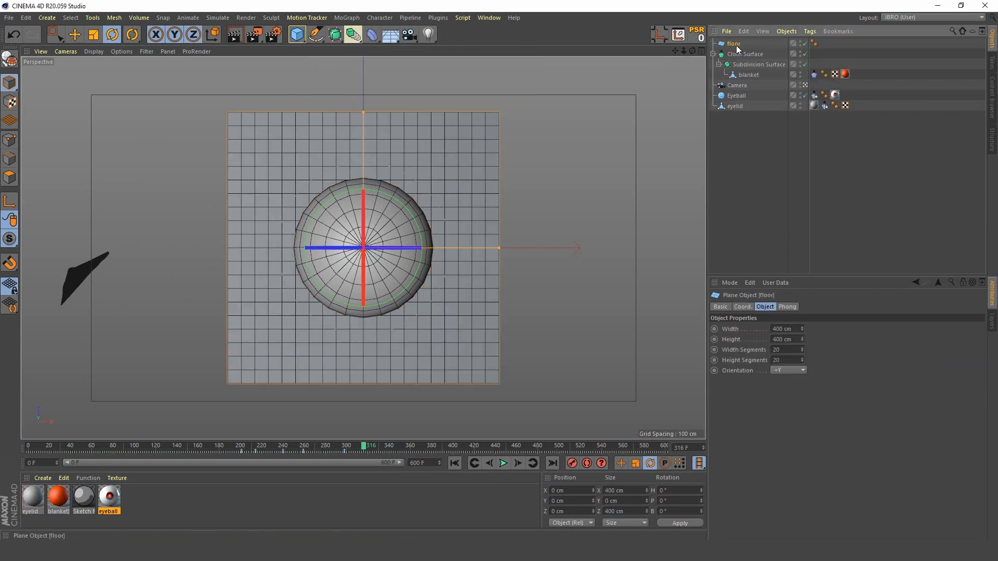
Step: In the Front view, move the floor plane straight down below the eyeball to about -956 cm in Y
middle_click(457, 200)
middle_click(510, 345)
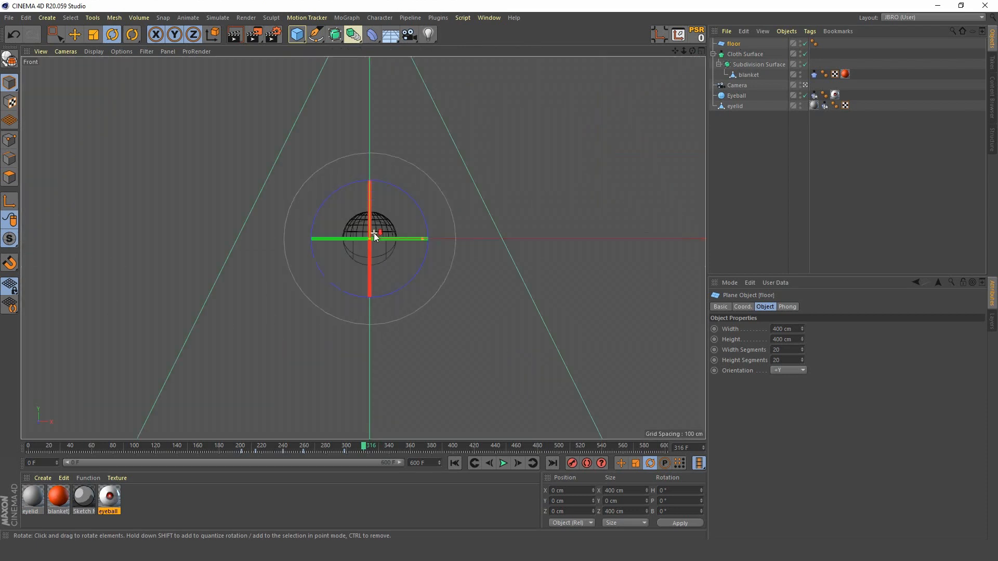
scroll(374, 233, "down", 5)
scroll(373, 233, "up", 3)
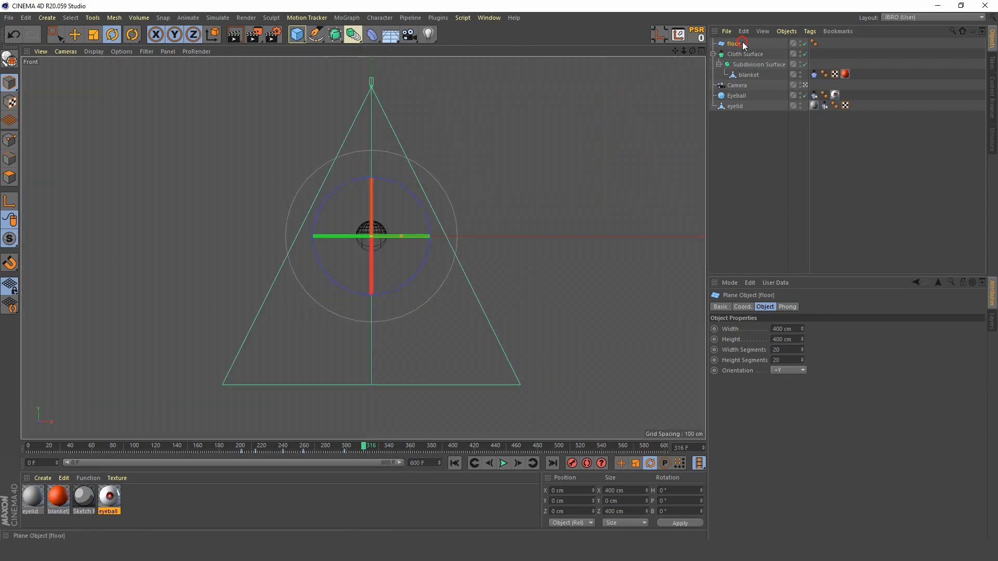
left_click(74, 34)
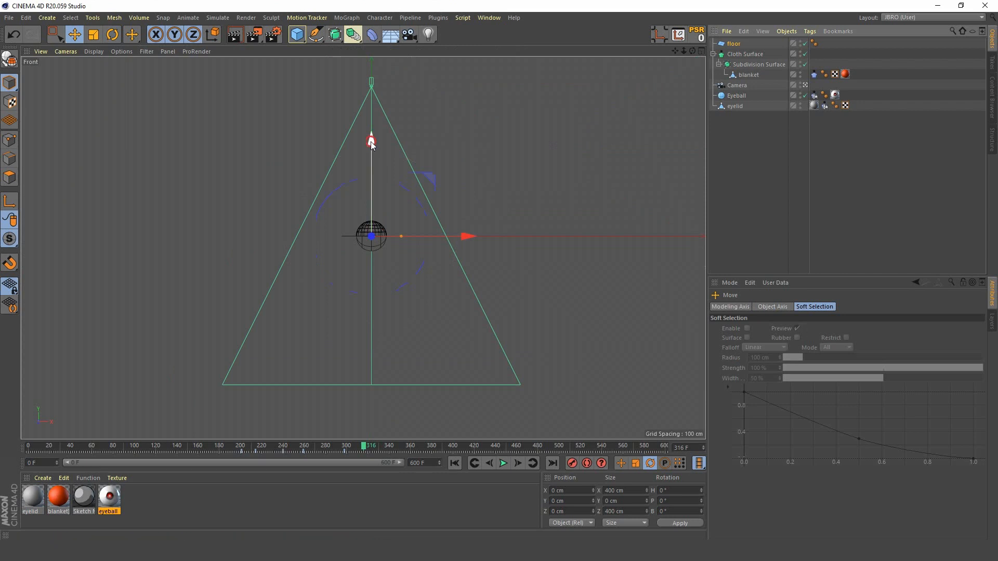
left_click_drag(372, 139, 388, 284)
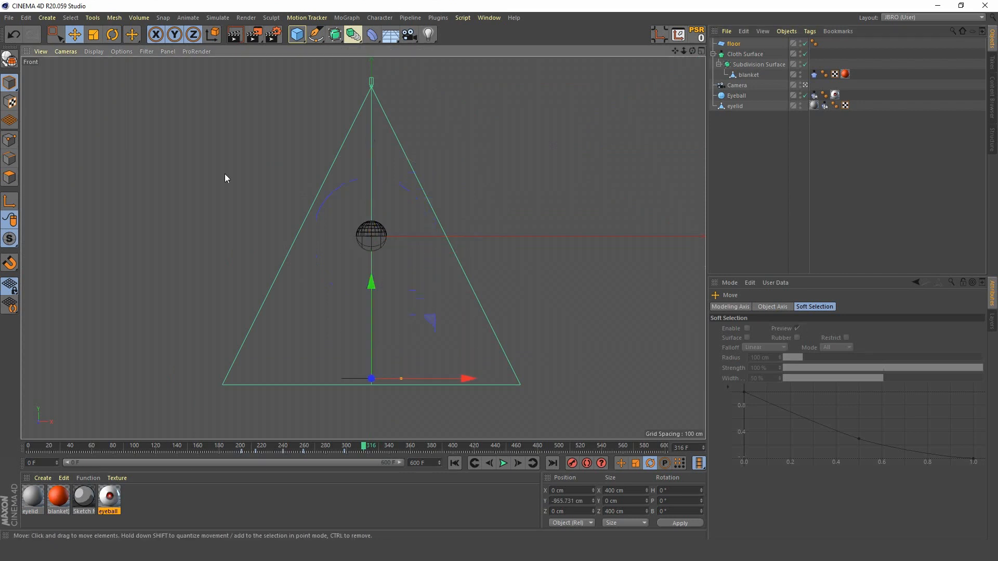
Step: In the Perspective view, scale the floor plane to about 2089 cm in X and 1391 cm in Z, filling the camera frame
key("F1")
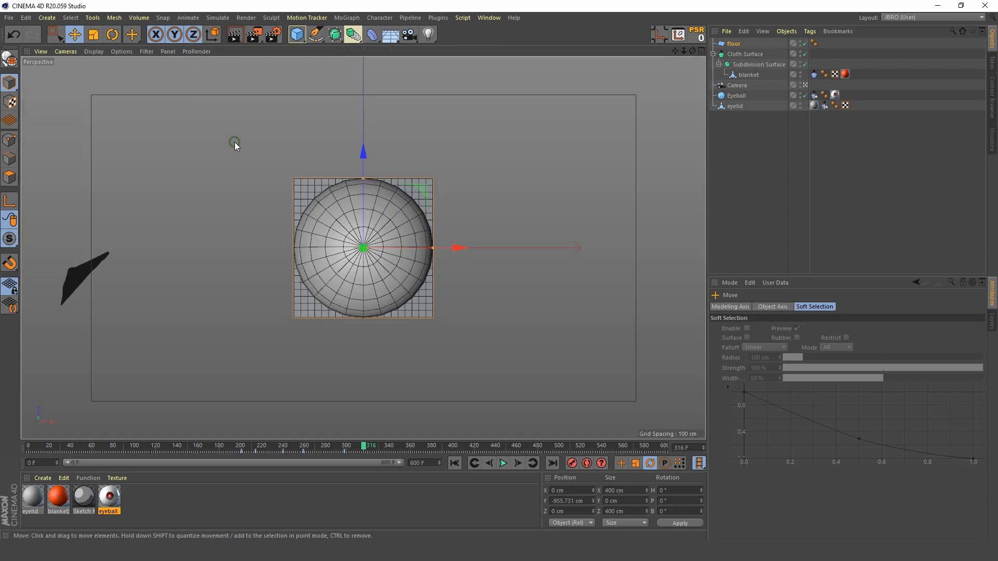
left_click(94, 35)
left_click_drag(432, 246, 725, 292)
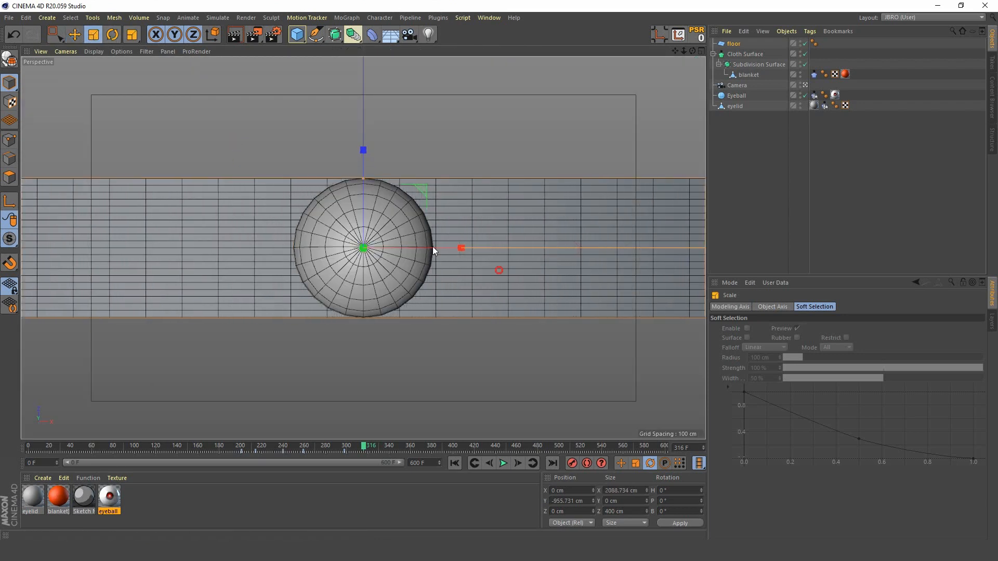
left_click_drag(364, 179, 348, 55)
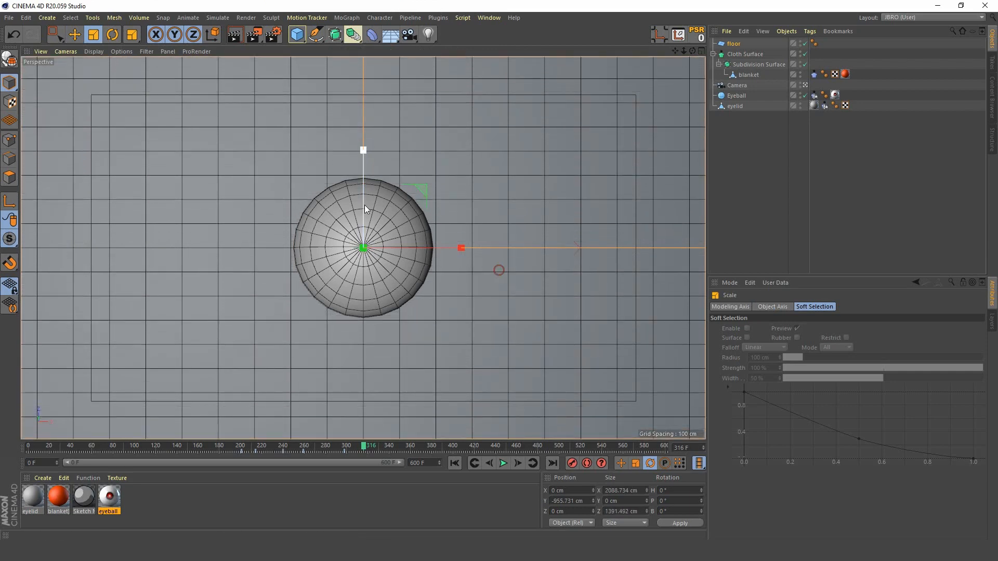
Step: Add a Displacer deformer and make it a child of the floor plane
left_click(733, 44)
left_click(373, 34)
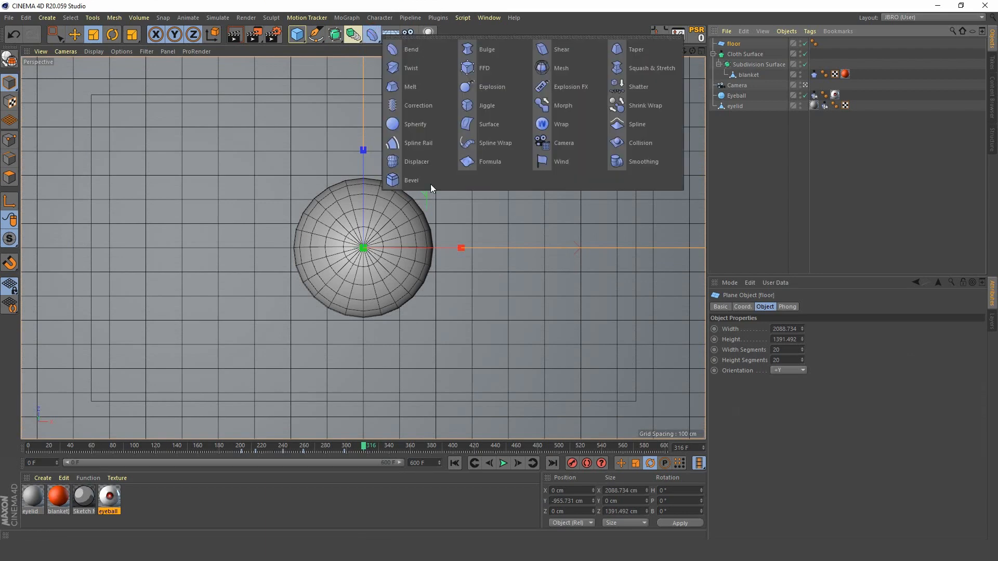
left_click(423, 162)
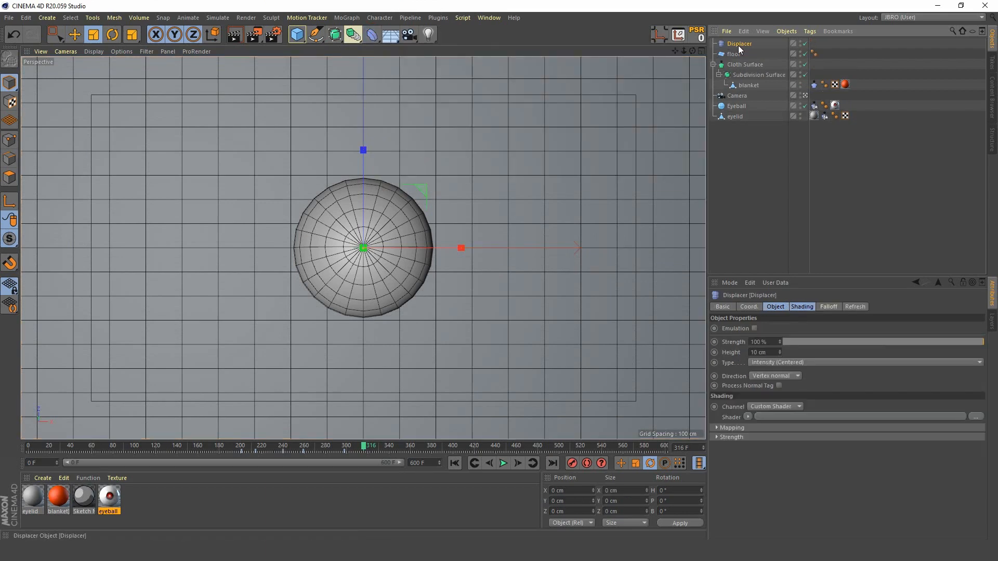
left_click_drag(738, 46, 737, 48)
Step: Load a Noise shader into the Displacer's shading and set its noise type to FBM
left_click(798, 309)
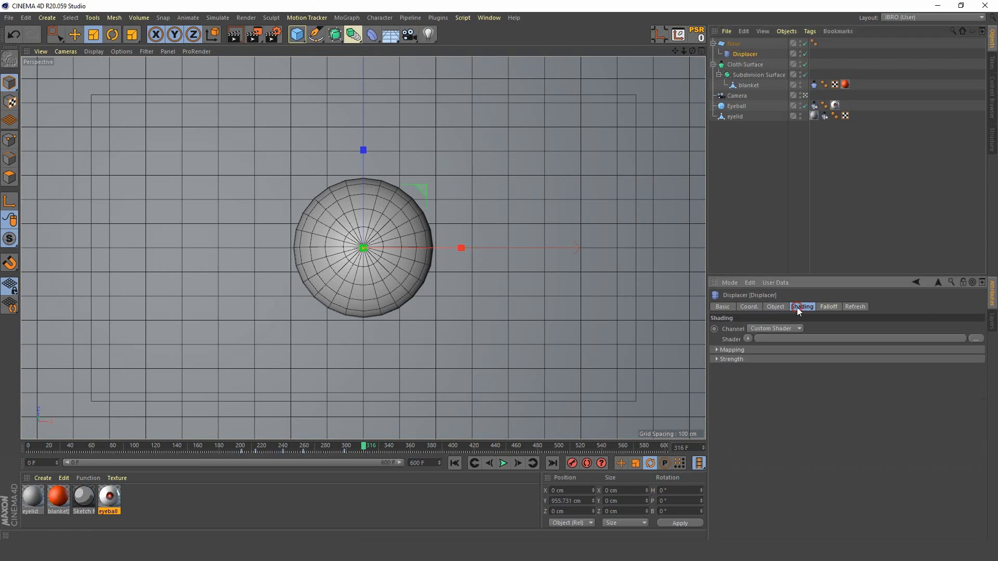
left_click(747, 339)
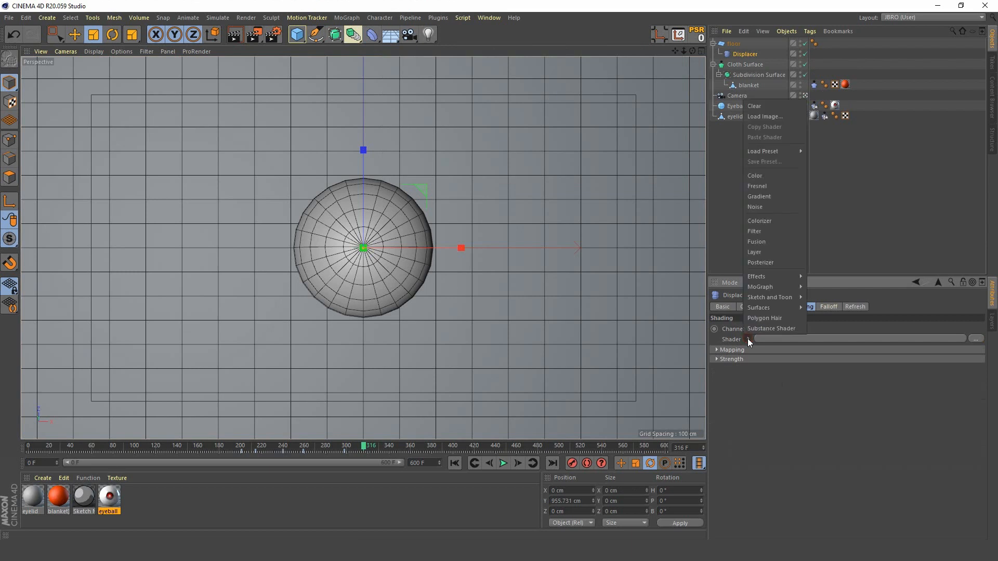
left_click(771, 211)
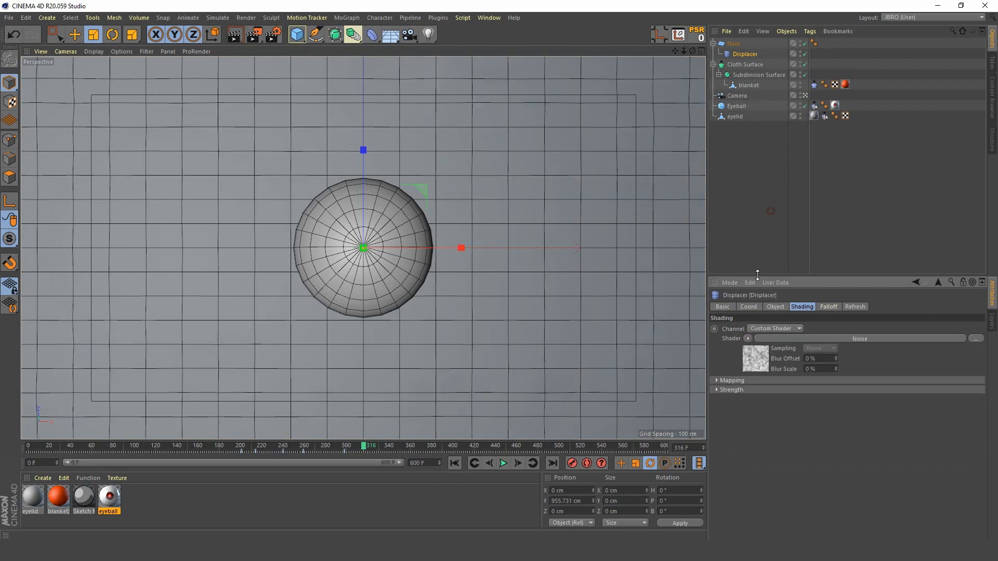
left_click(758, 360)
left_click(866, 422)
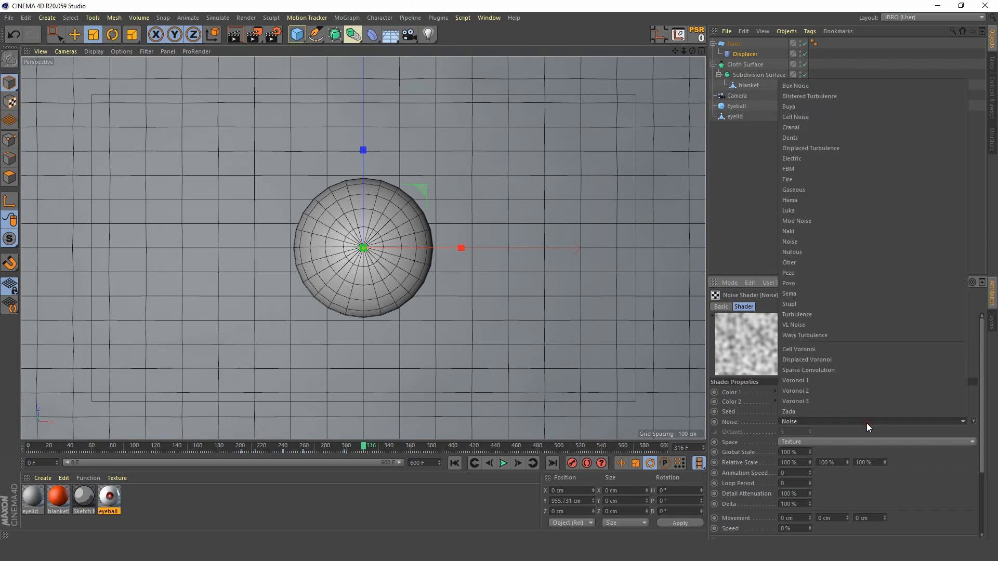
left_click(837, 167)
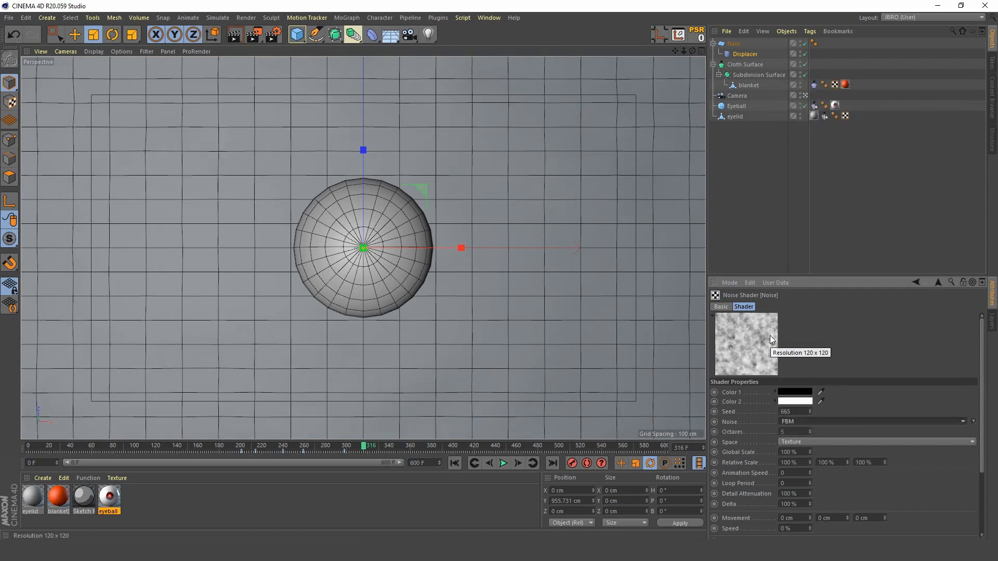
Step: Set the noise shader's Animation Speed to 0.1 and play the animation from the first frame
left_click_drag(980, 365, 982, 420)
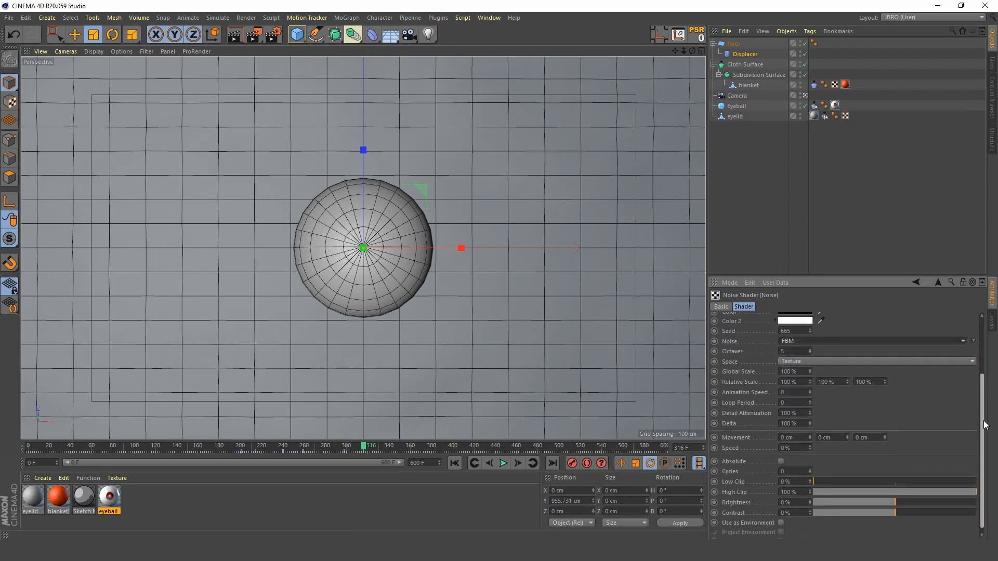
left_click(796, 392)
type("0.")
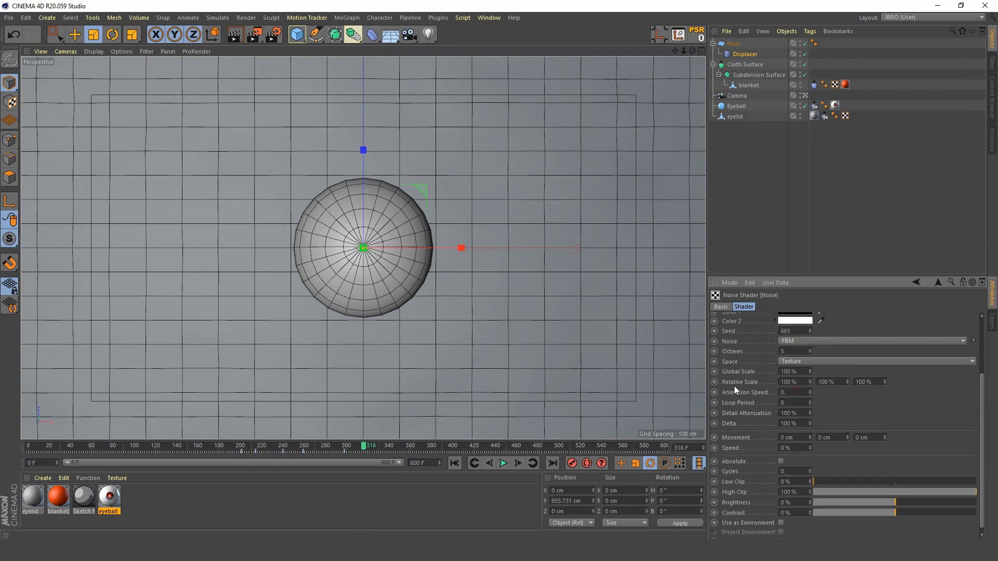
type("1")
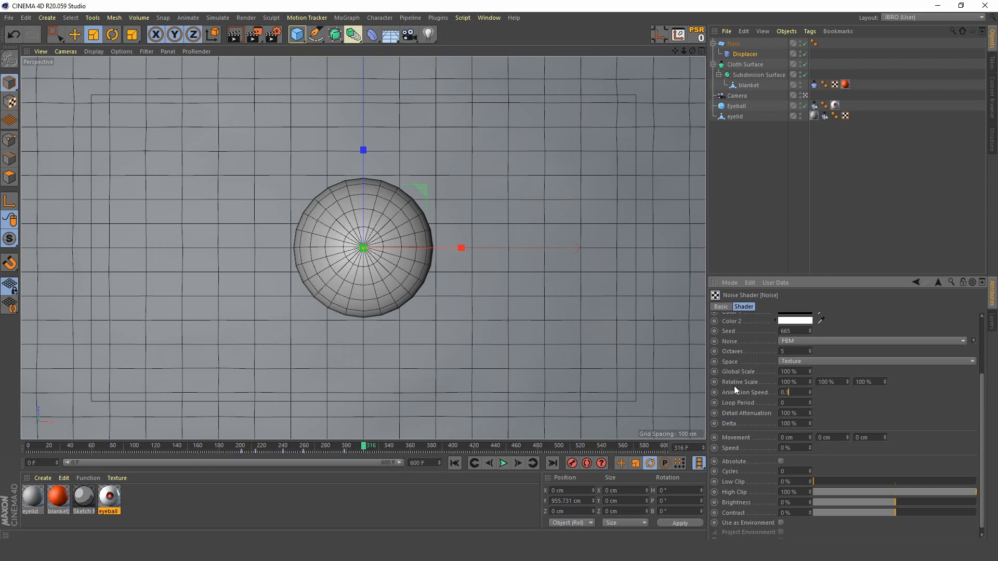
left_click(449, 461)
left_click(502, 464)
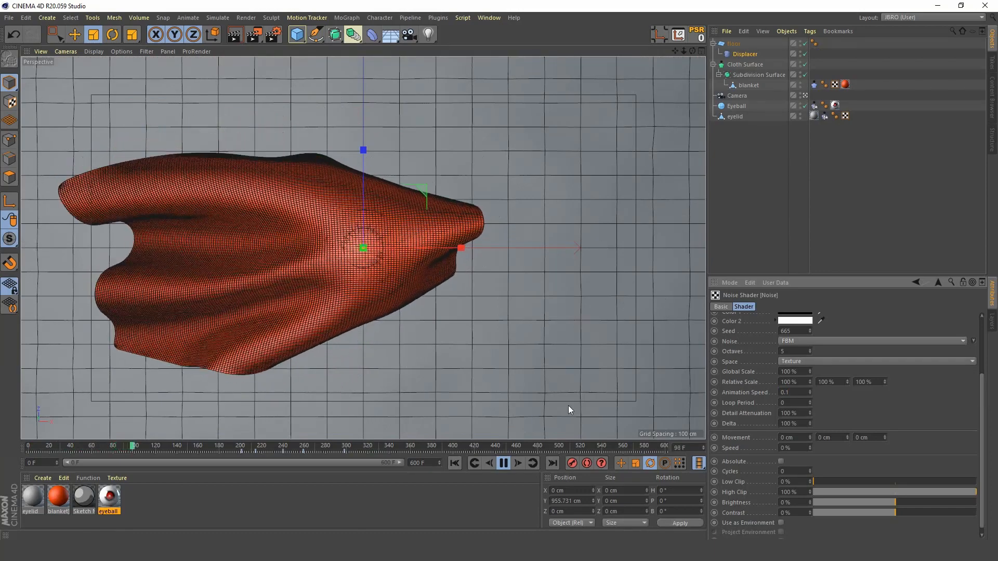
Step: Raise the Displacer's Height to 199 cm and play back the animation to check the moving floor
left_click(744, 54)
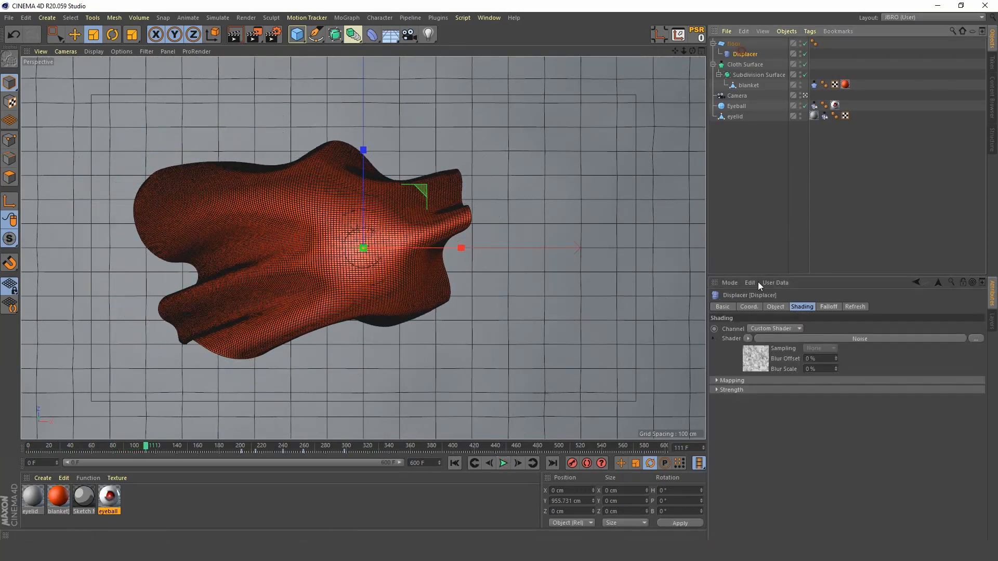
left_click(774, 306)
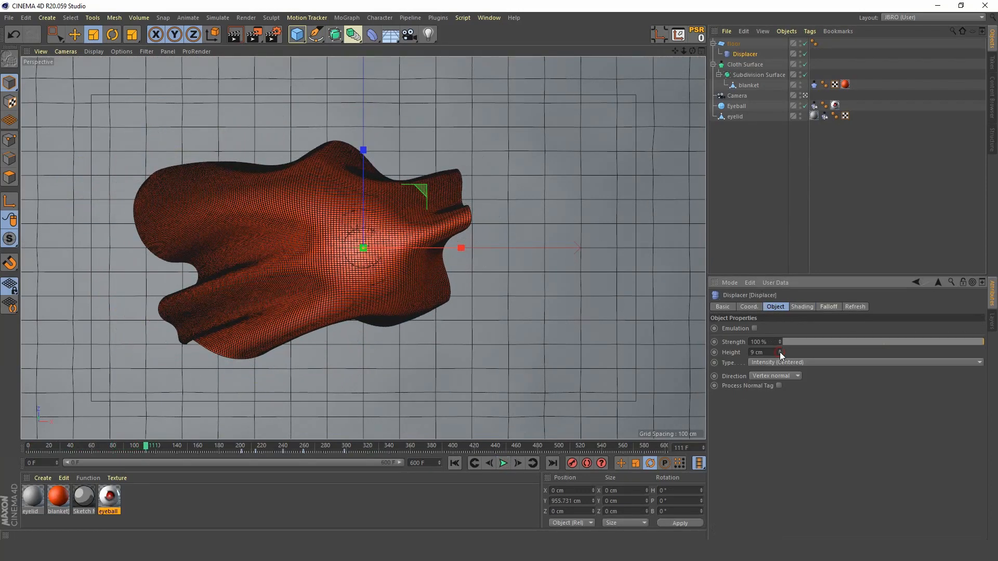
left_click_drag(779, 351, 779, 301)
left_click(503, 463)
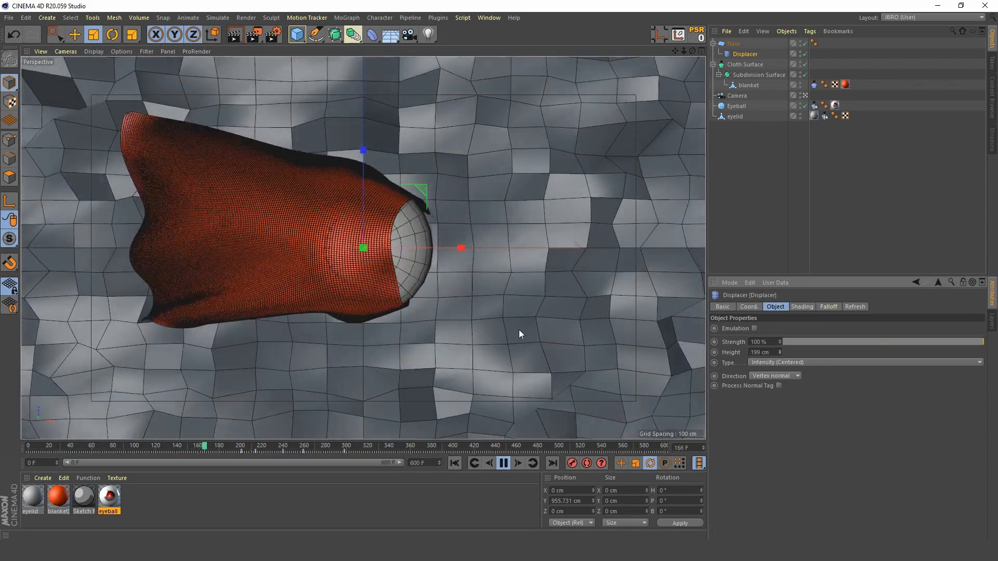
left_click(503, 463)
Step: Create a new material named floor and apply it to the floor plane
double_click(151, 512)
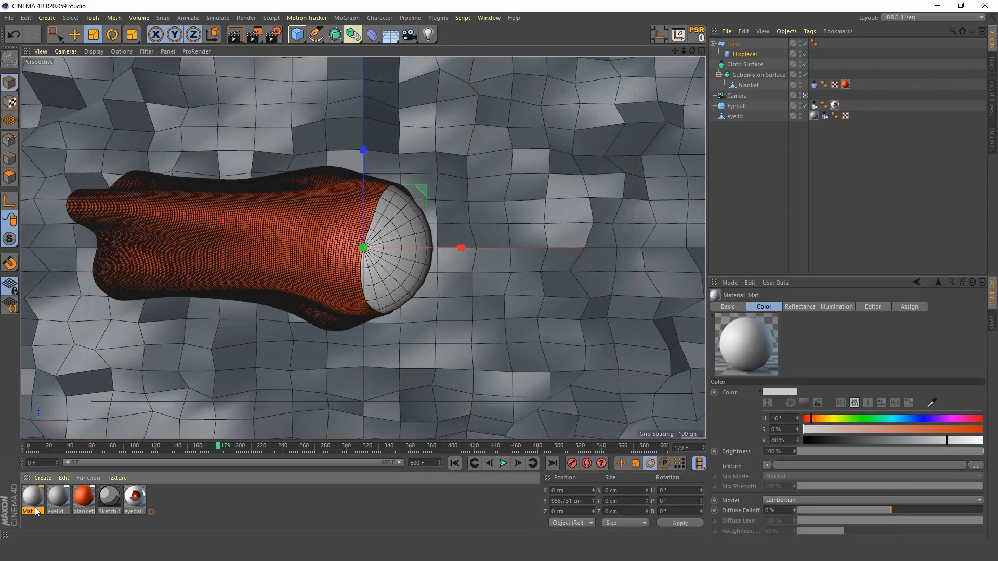
double_click(36, 512)
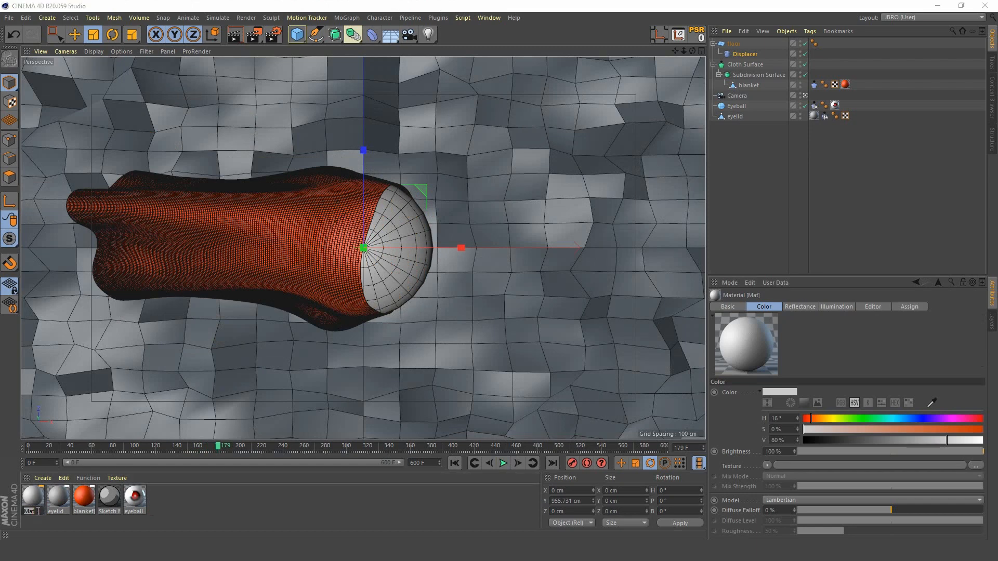
type("floor")
key("Return")
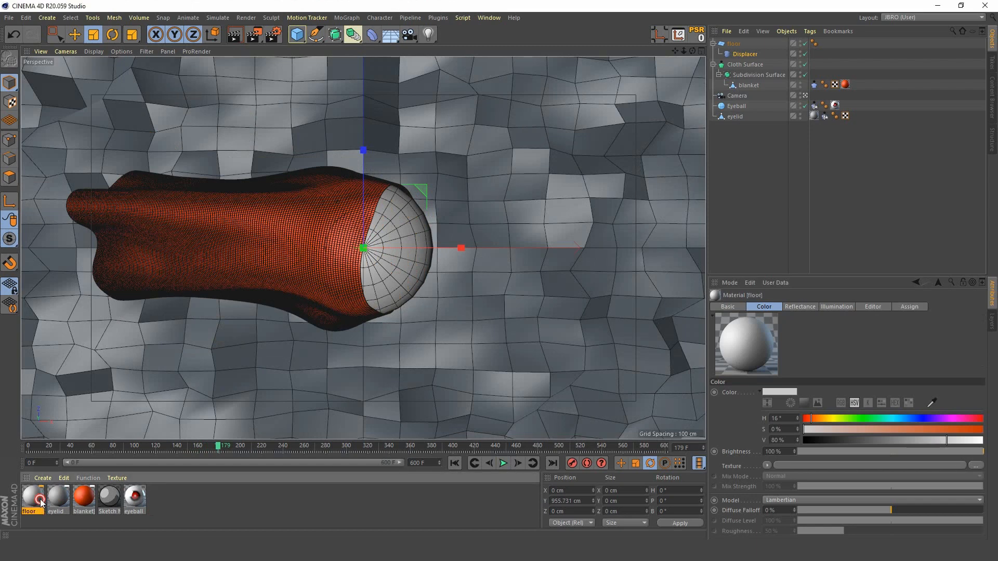
double_click(33, 497)
left_click_drag(371, 72, 724, 88)
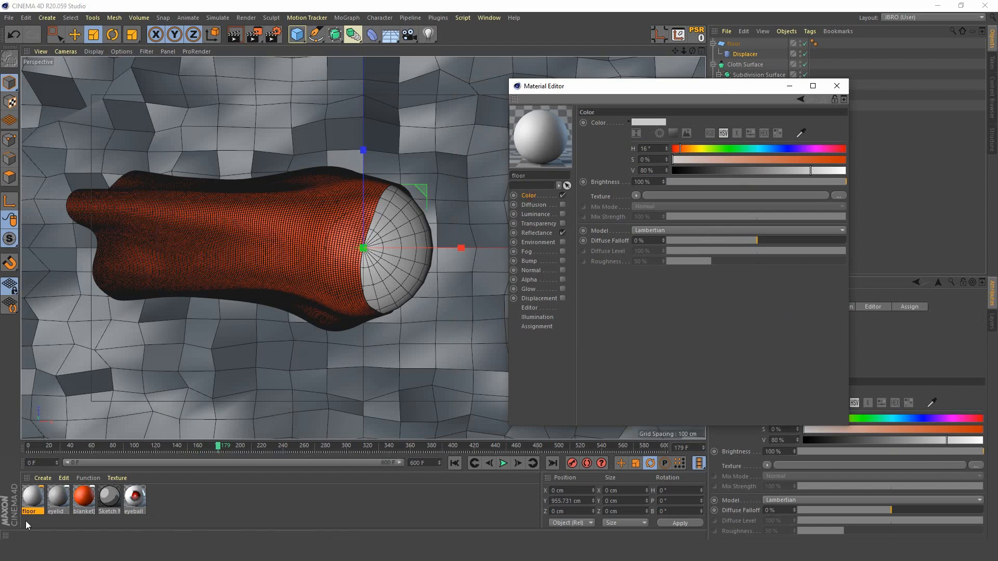
left_click_drag(37, 503, 734, 44)
Step: Turn on the Interactive Render Region, enlarge it to cover nearly the whole viewport, and briefly play the animation to preview another frame
left_click(254, 35)
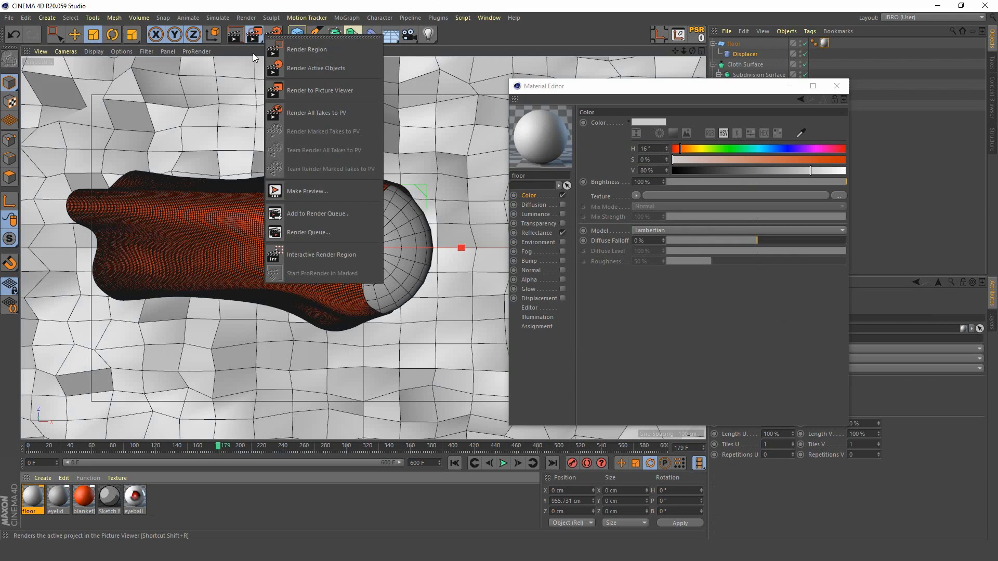
left_click(303, 261)
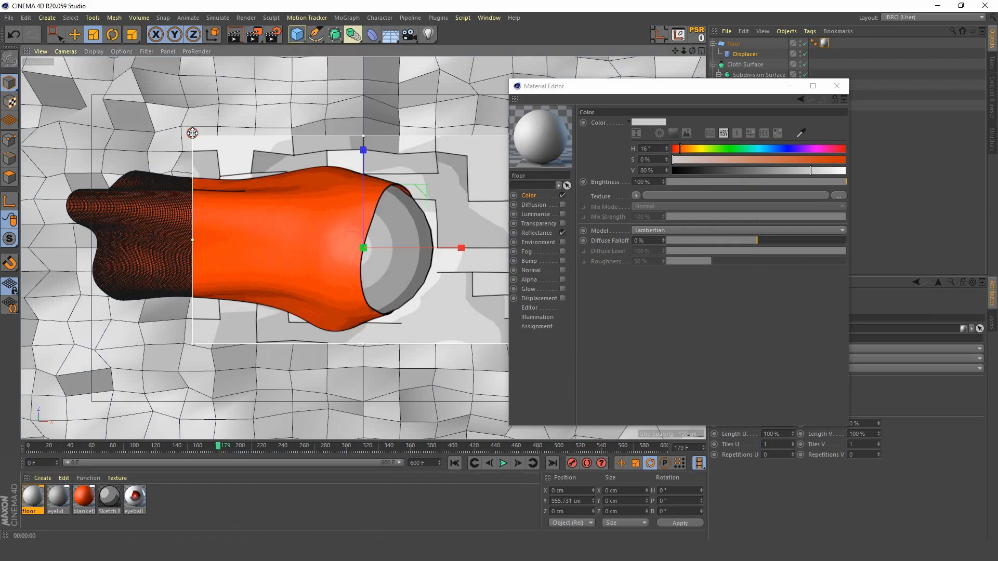
left_click_drag(192, 133, 41, 57)
left_click_drag(726, 87, 0, 171)
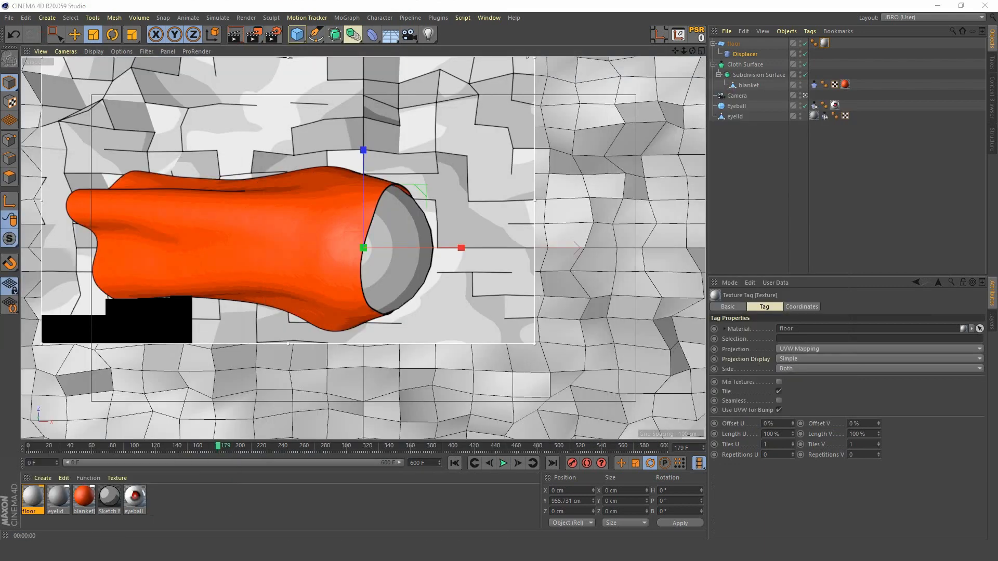
left_click_drag(537, 345, 704, 439)
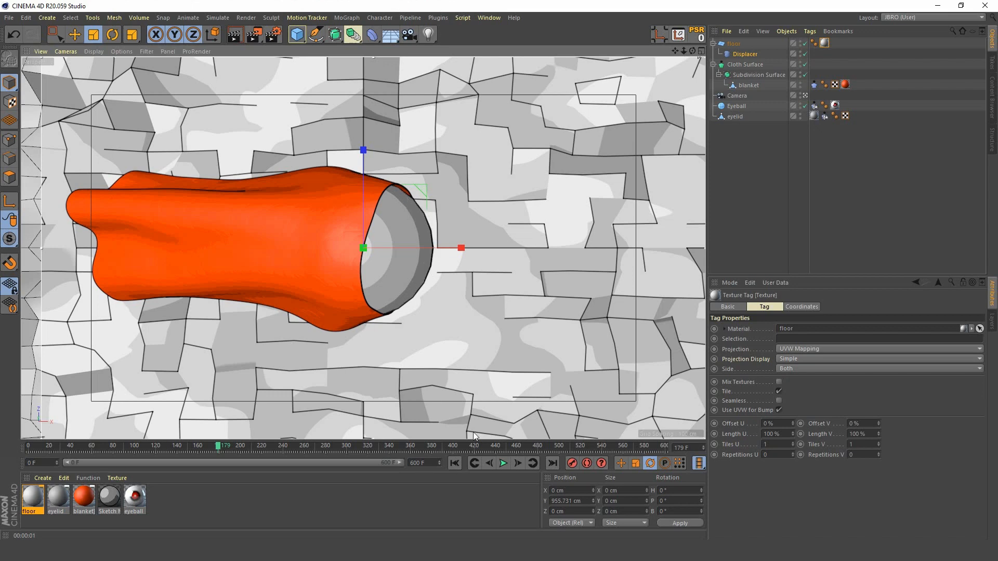
left_click(503, 463)
left_click(503, 463)
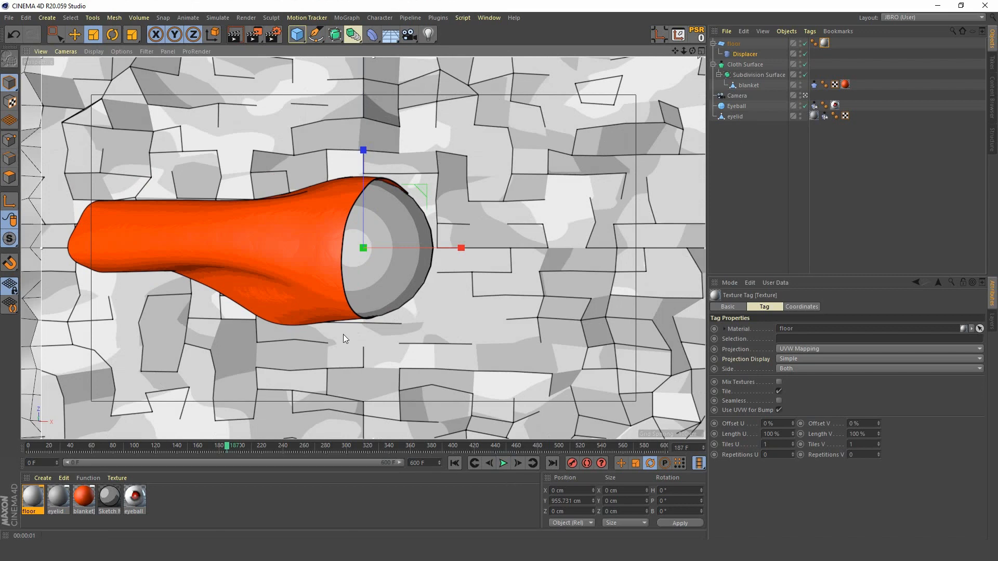
Step: Place the eyelid inside a Subdivision Surface, and open the Eyeball's Segments value for editing
left_click(735, 116)
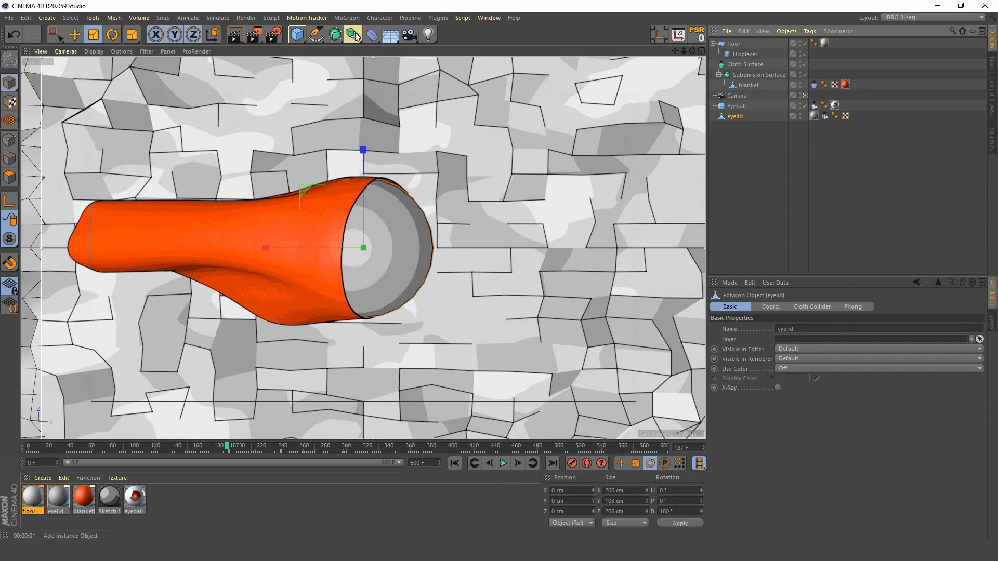
left_click_drag(355, 35, 364, 49, "alt")
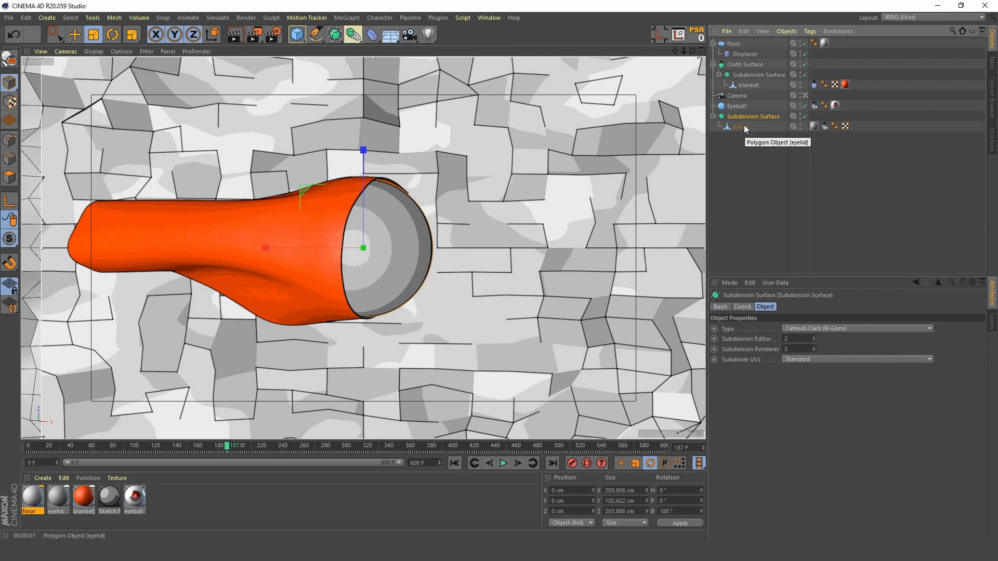
left_click(744, 106)
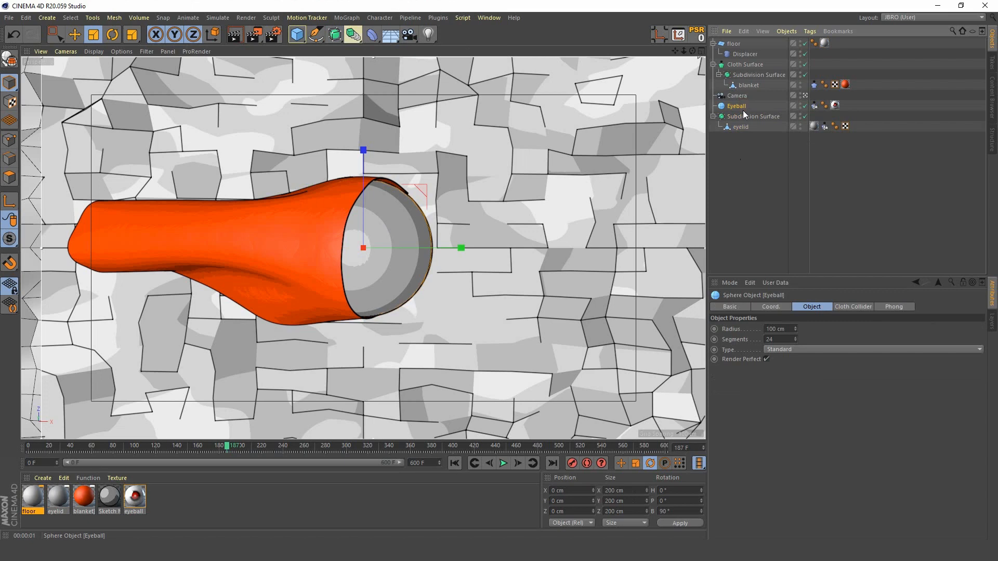
double_click(787, 339)
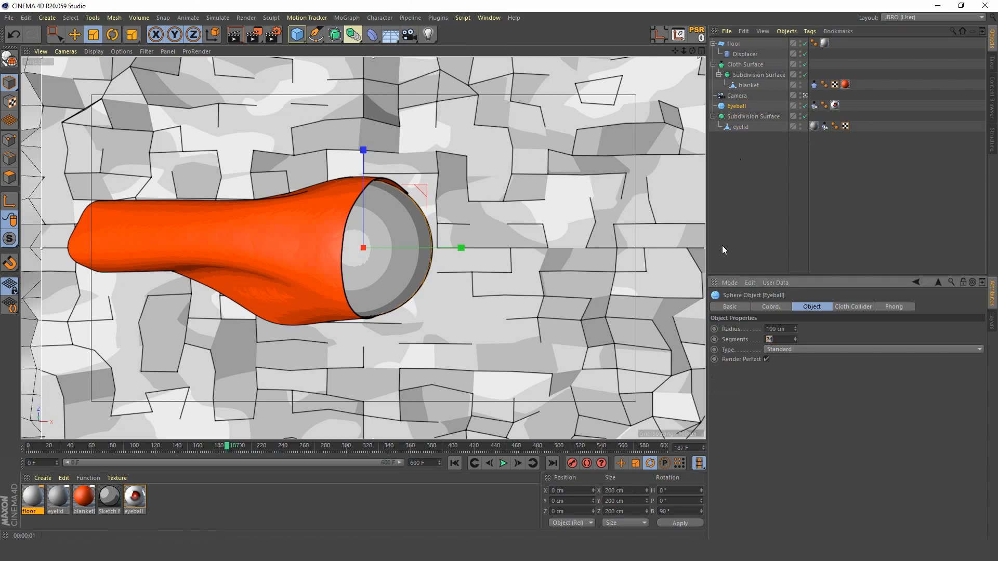
Step: Play the animation from the first frame and stop at frame 225 to check the rendered eyelid as the blanket blows off
left_click(740, 126)
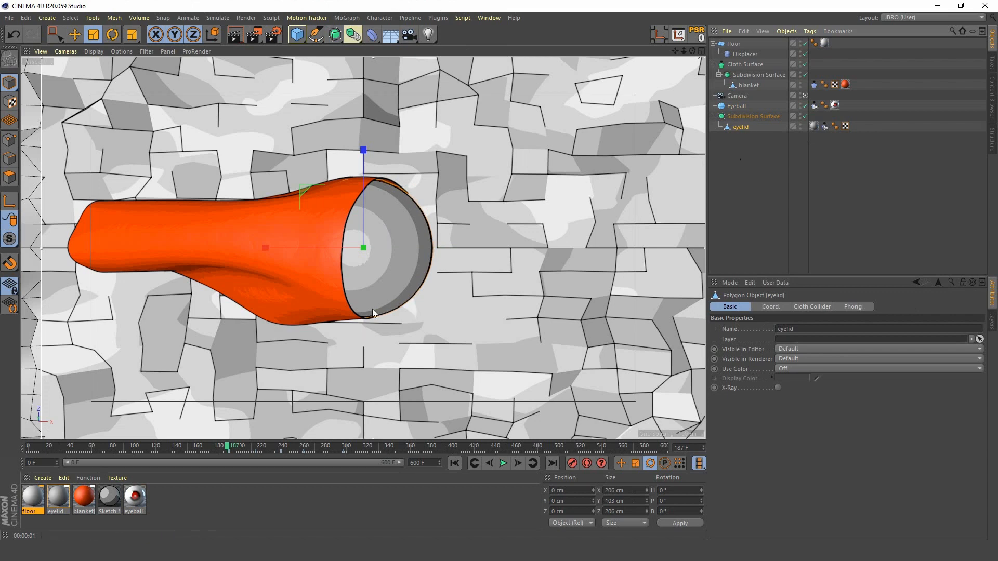
left_click(458, 463)
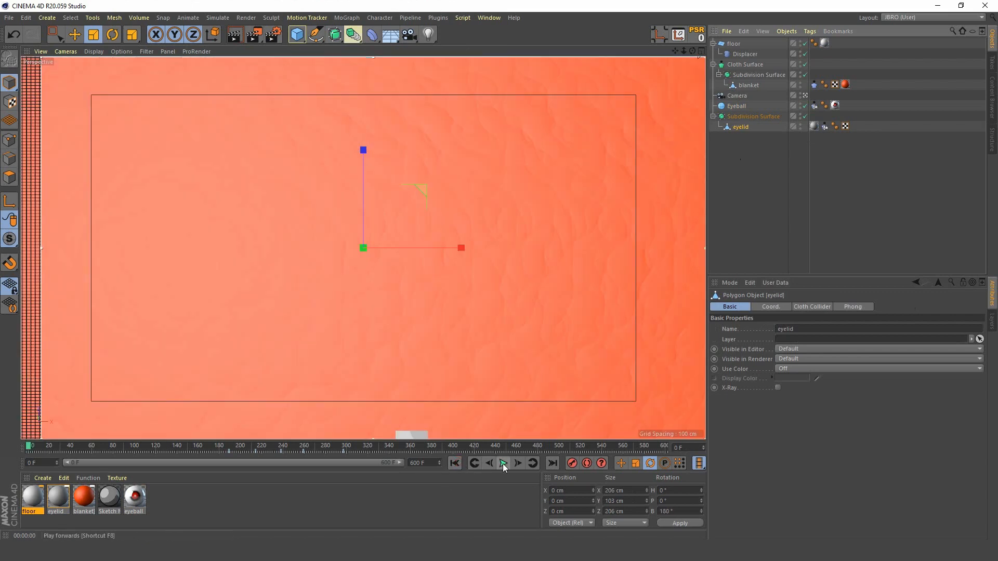
left_click(503, 464)
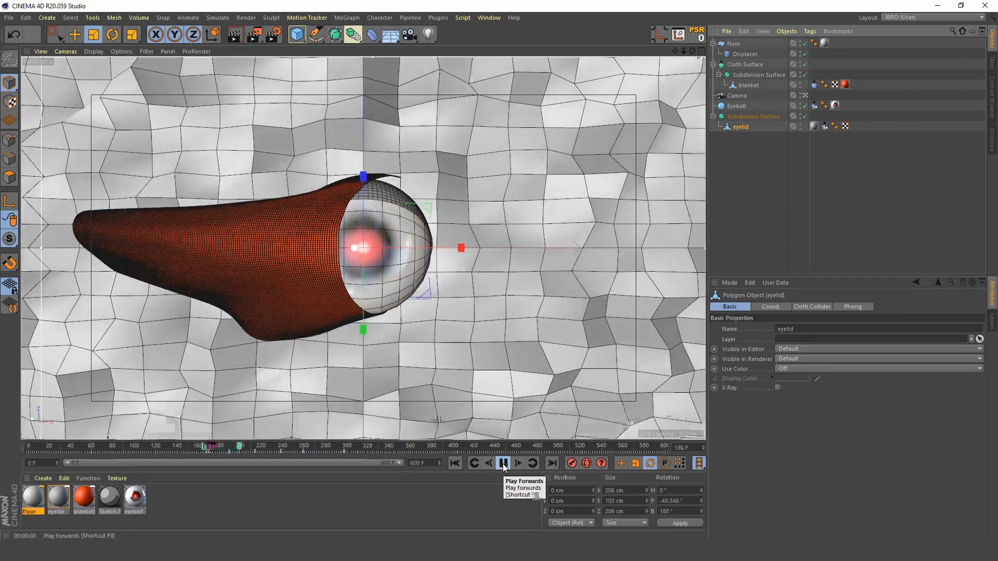
key("ctrl+r")
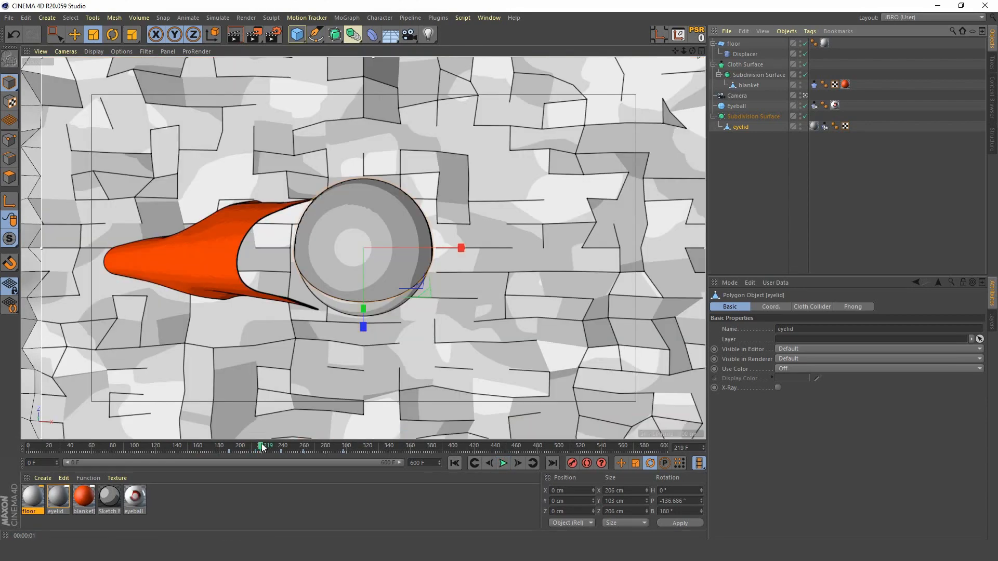
left_click_drag(261, 447, 28, 449)
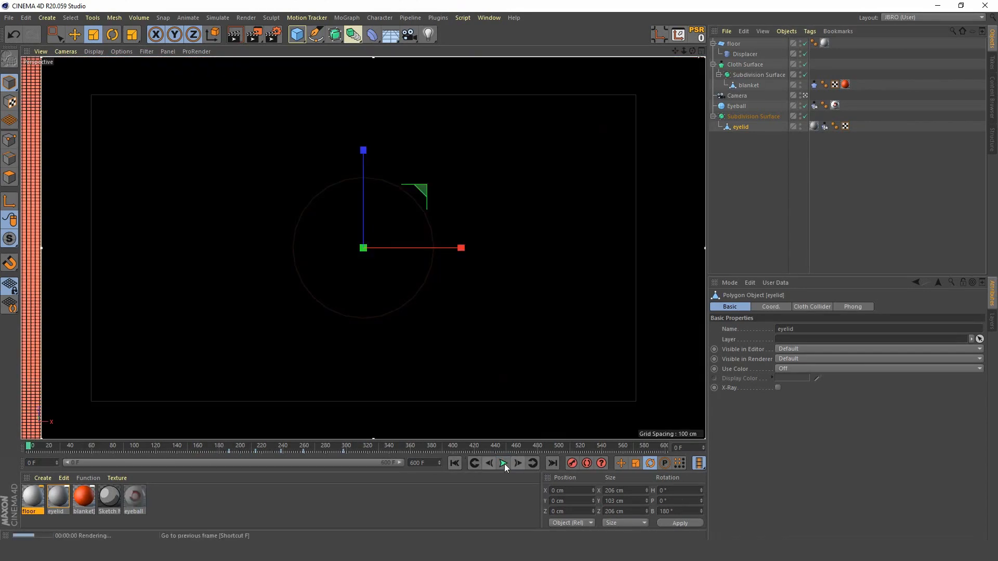
left_click(503, 463)
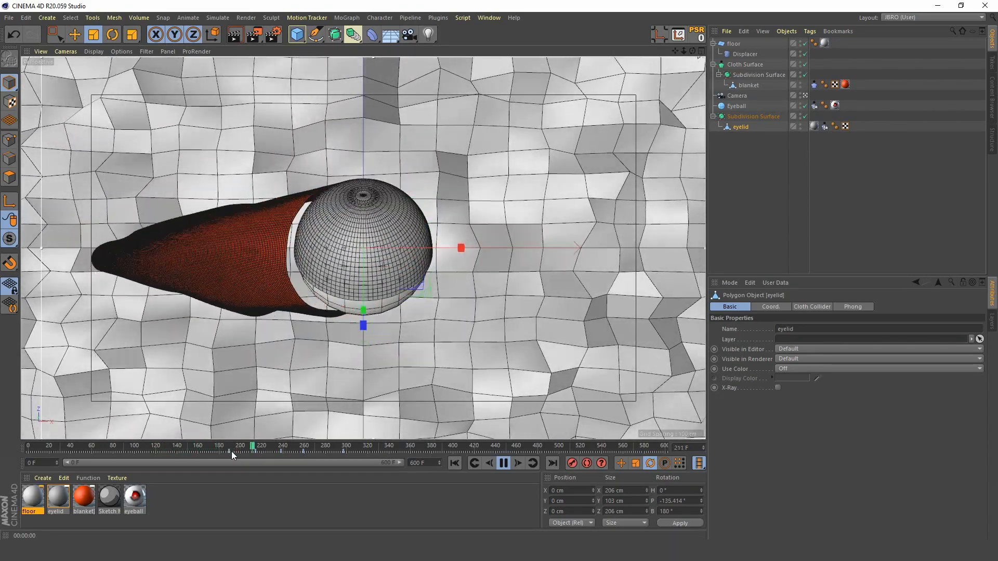
left_click(503, 463)
key("ctrl+r")
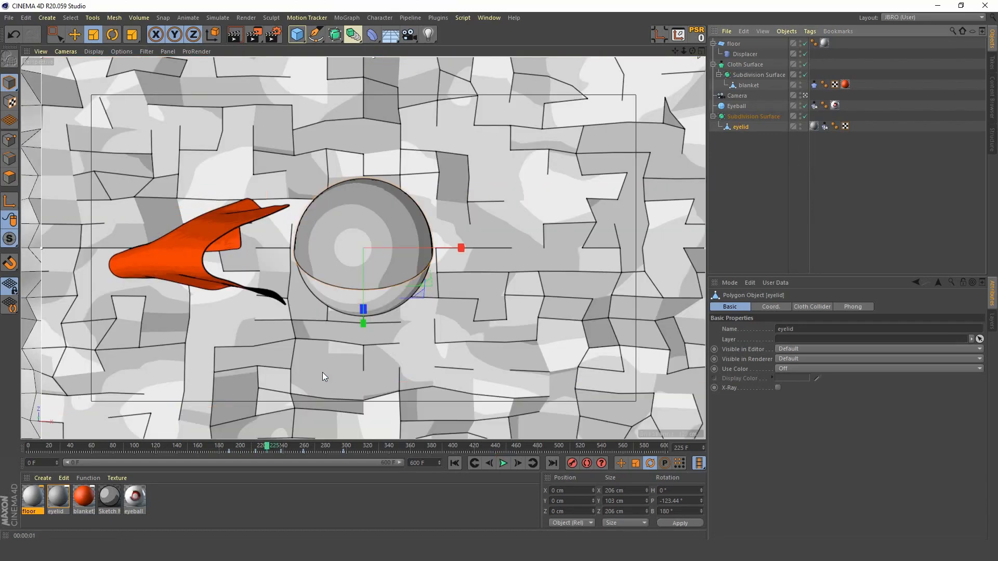
Step: Open the Timeline for the eyelid and move to its first keyframe at frame 189
key("shift+F3")
left_click_drag(602, 367, 765, 1)
left_click_drag(488, 7, 752, 271)
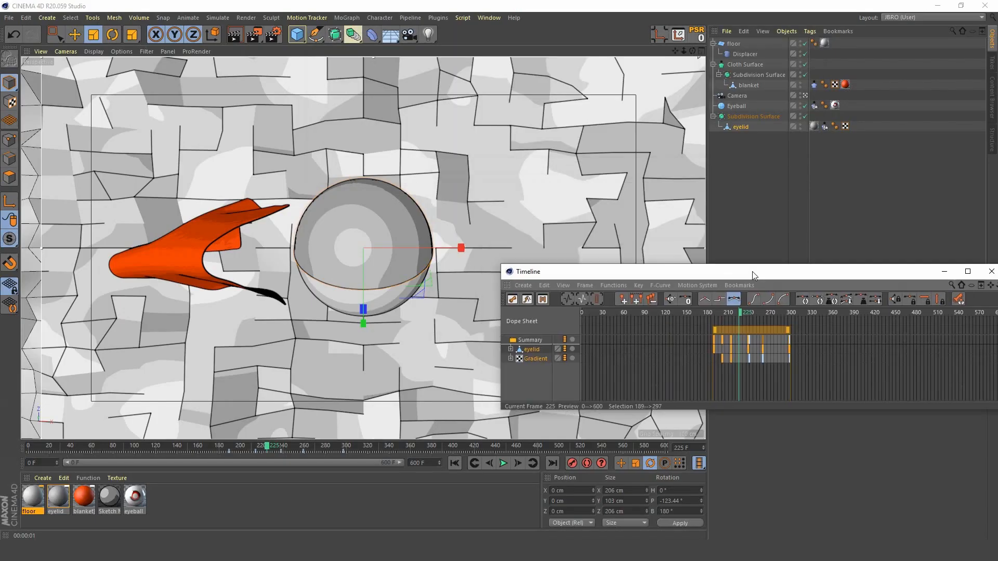
left_click_drag(738, 313, 713, 321)
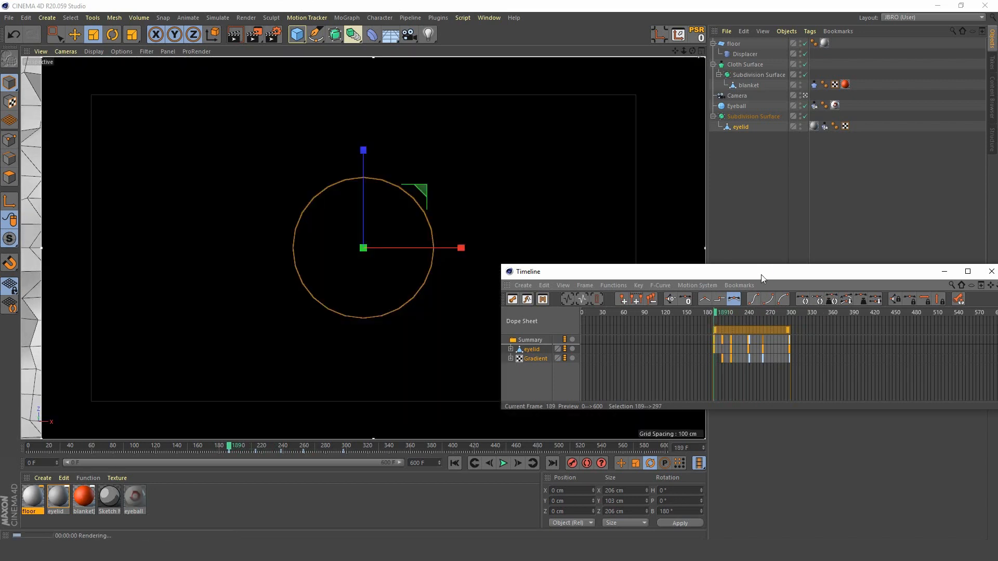
left_click_drag(763, 273, 785, 314)
left_click(554, 392)
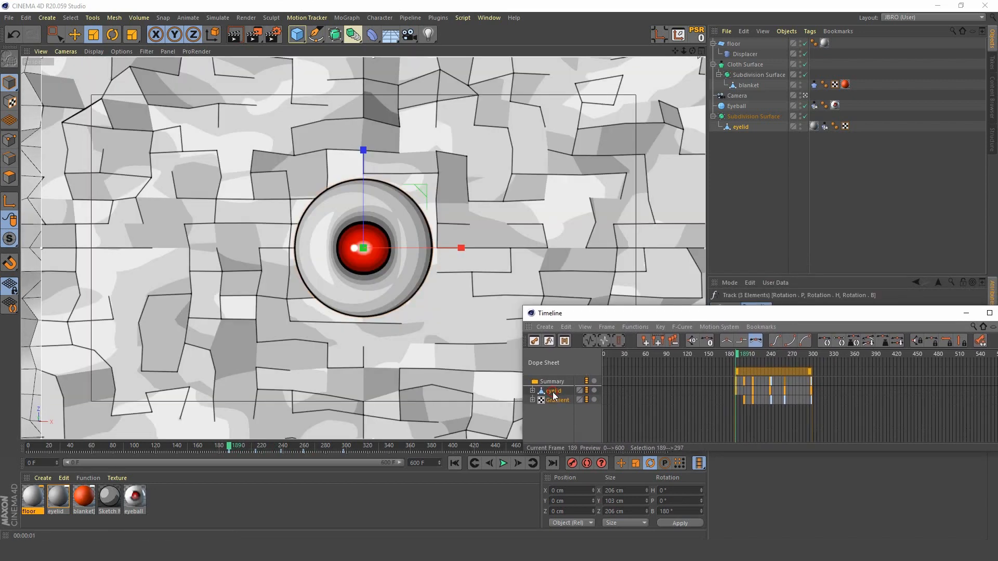
Step: Rotate the eyelid to a pitch of -180° so it covers the eyeball, and record the keyframe at frame 189
left_click(740, 126)
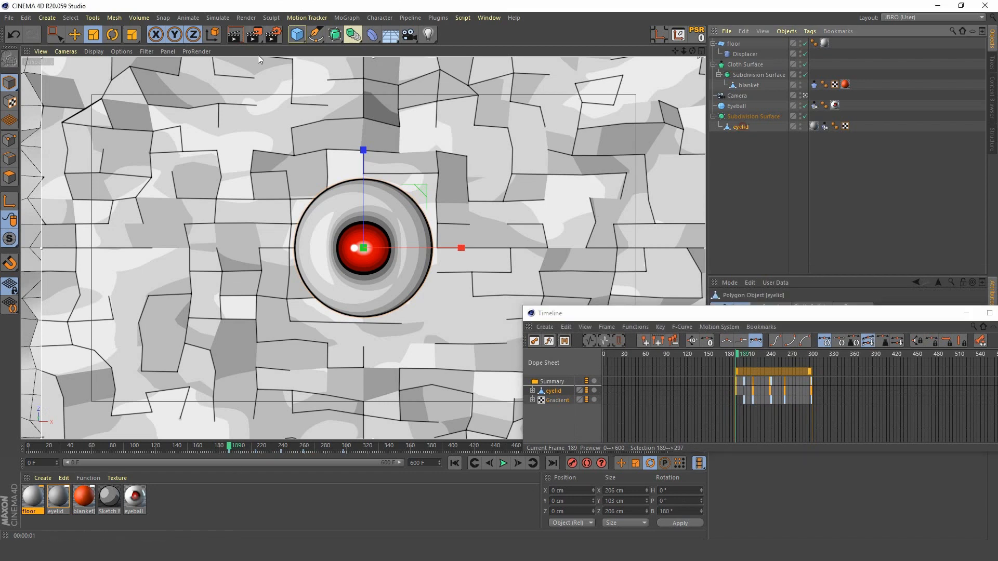
left_click(113, 34)
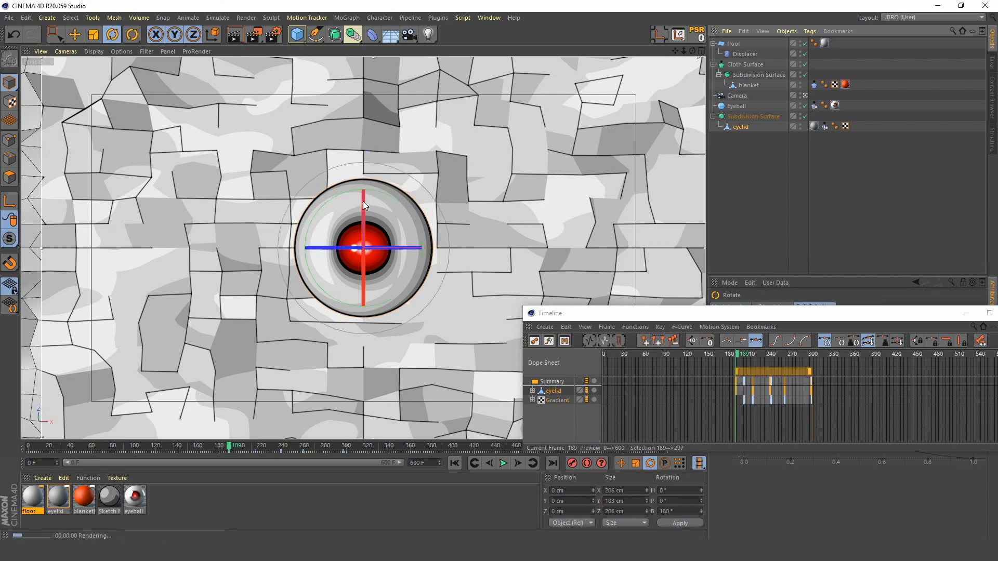
left_click_drag(362, 201, 364, 476)
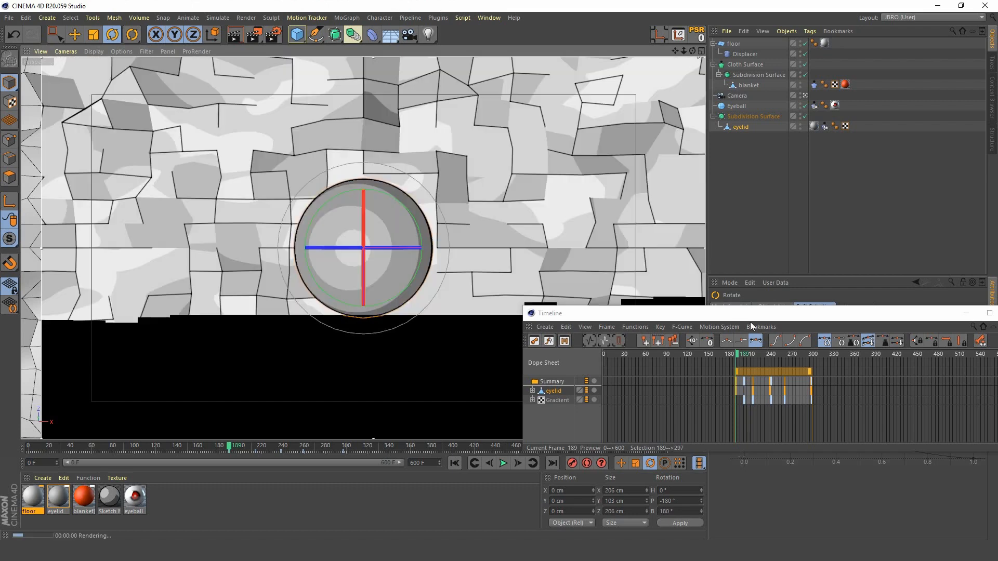
left_click_drag(754, 313, 742, 190)
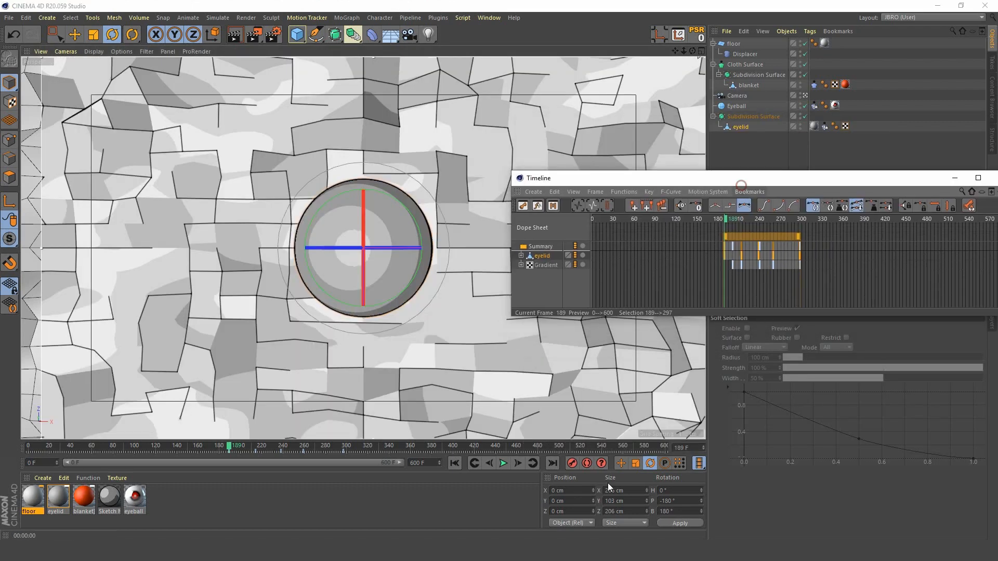
left_click(570, 464)
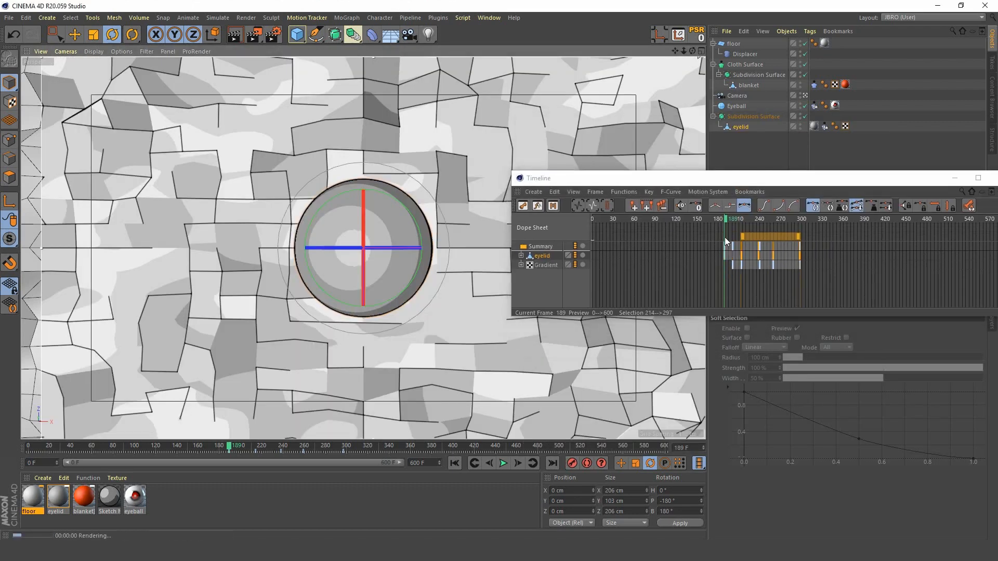
Step: At frame 214, rotate the eyelid open to a pitch of -40.4° and record the keyframe
left_click(722, 218)
left_click_drag(726, 218, 743, 215)
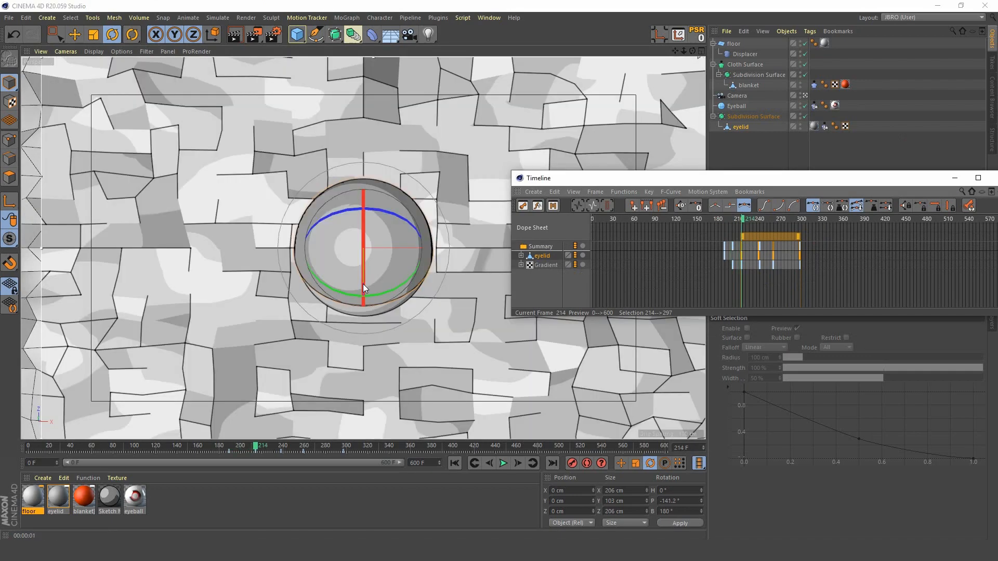
left_click_drag(363, 284, 363, 152)
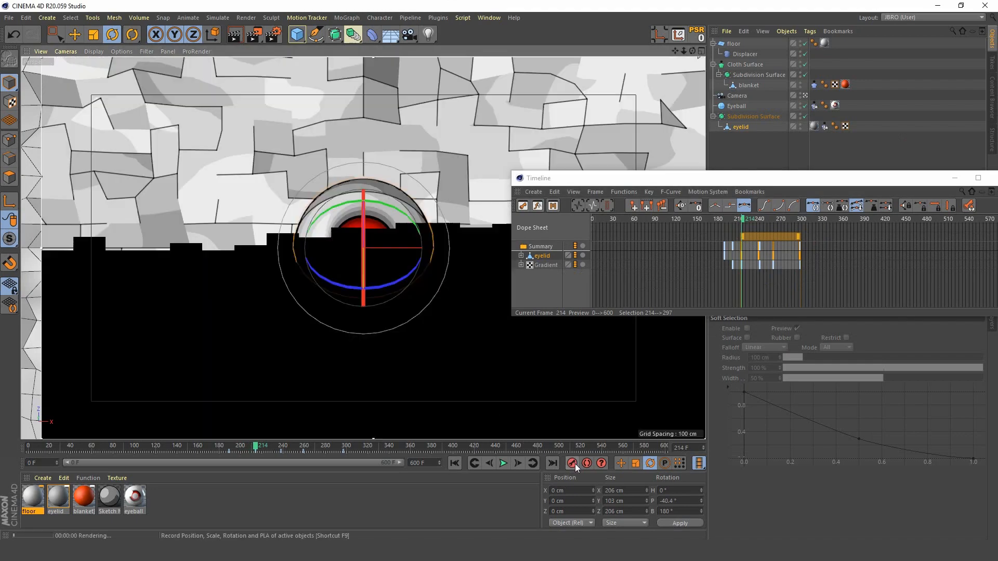
left_click(575, 463)
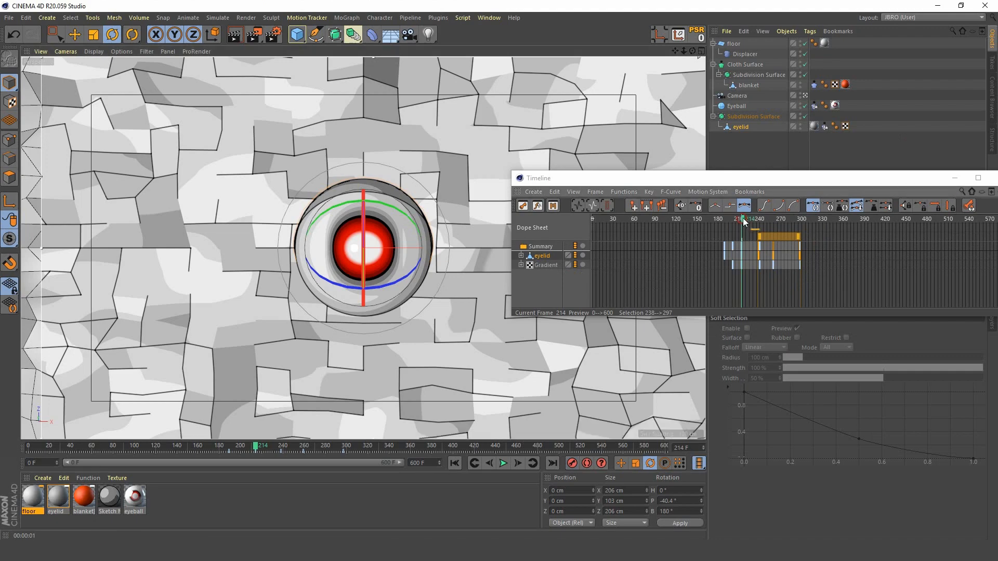
Step: Check the eyelid at frame 238, then at frame 259 rotate it open to a pitch of -46.4° and record the keyframe
left_click_drag(744, 217, 759, 215)
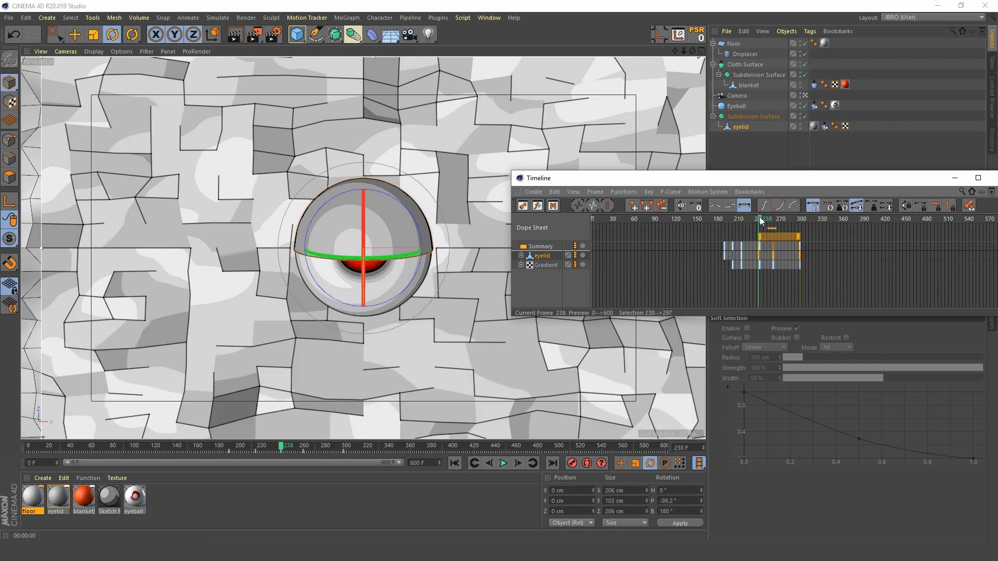
left_click_drag(759, 219, 774, 219)
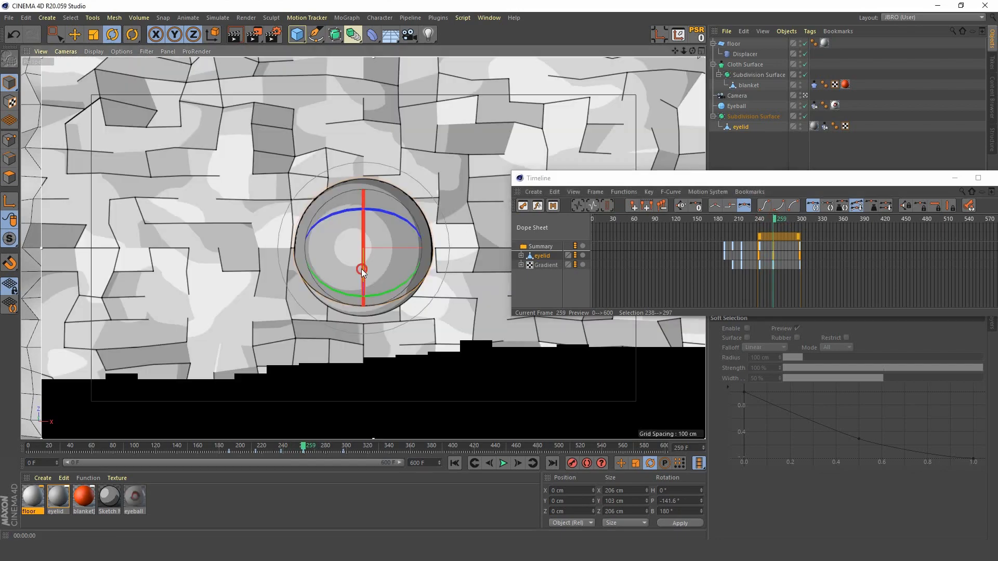
left_click_drag(361, 269, 366, 144)
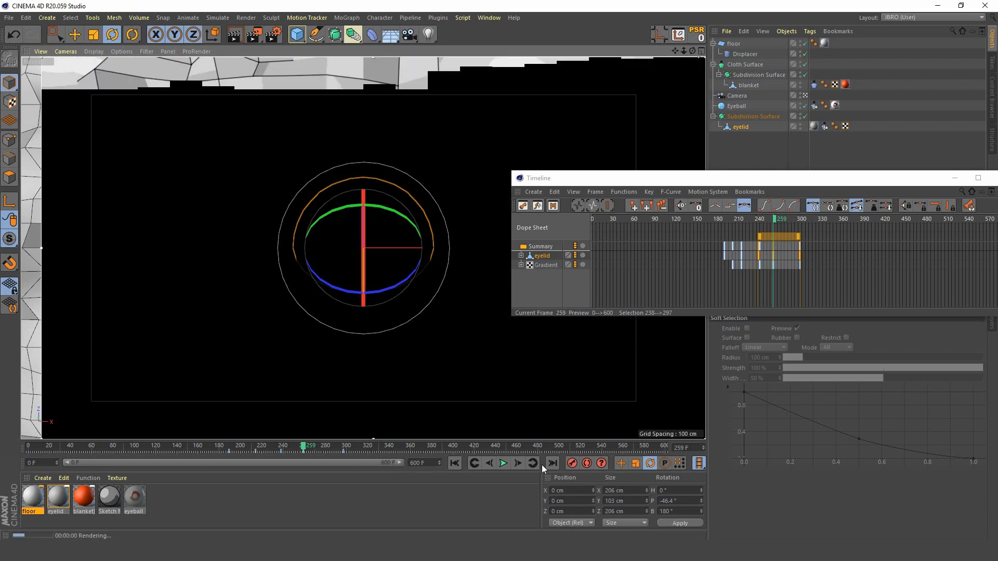
left_click(573, 464)
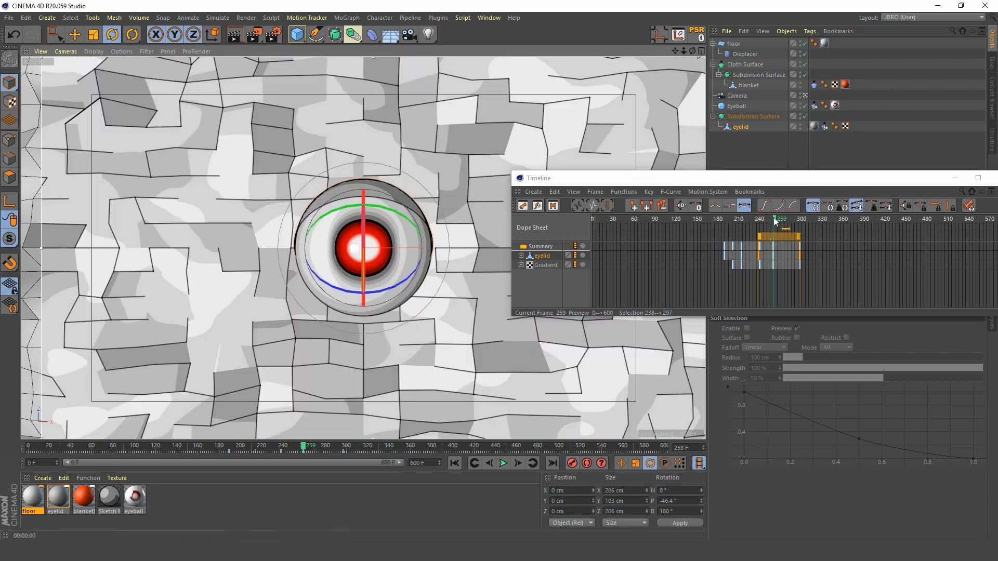
Step: At frame 297, rotate the eyelid closed to a pitch of -178° and record the keyframe
left_click_drag(775, 219, 803, 220)
right_click_drag(811, 278, 837, 279, "alt")
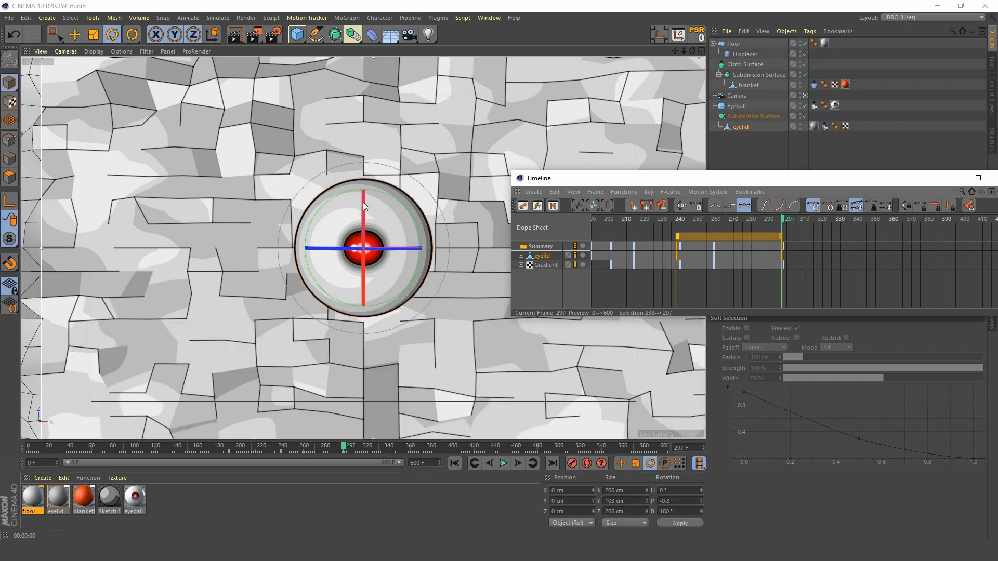
left_click_drag(363, 202, 366, 432)
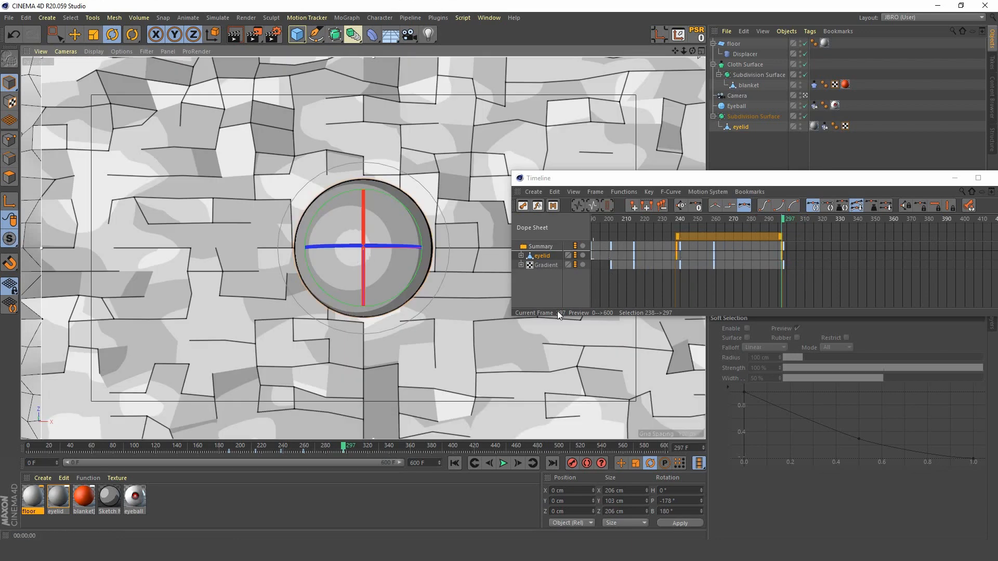
left_click(571, 463)
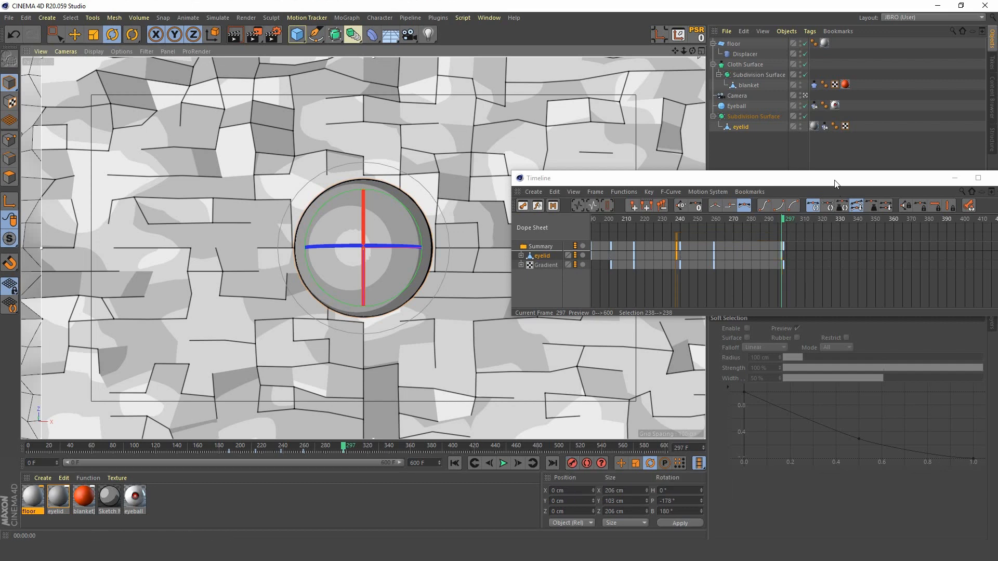
Step: Close the Timeline and play the animation from the first frame to check the eyelid's blinking
left_click_drag(836, 180, 747, 246)
left_click(863, 244)
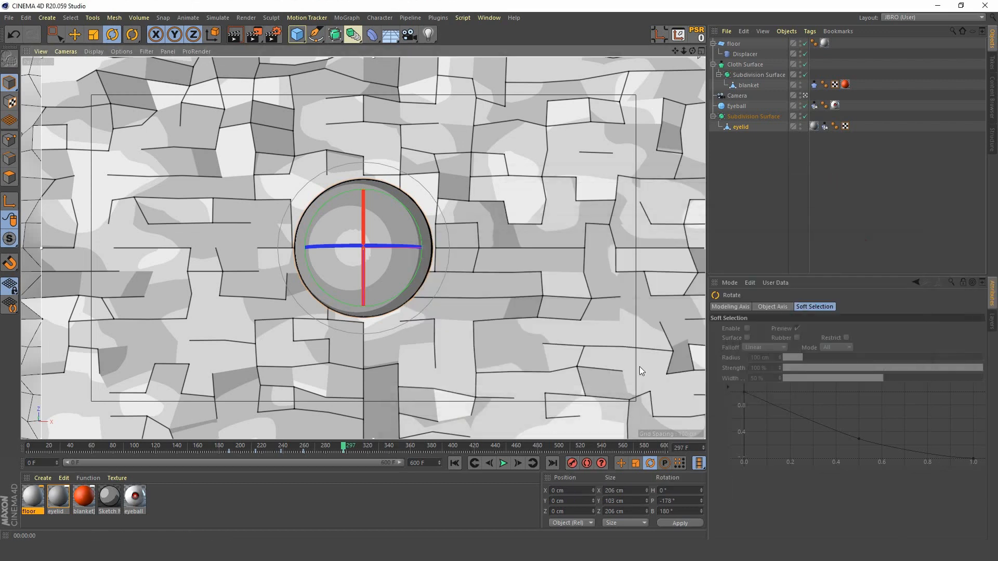
left_click(454, 463)
key("ctrl+r")
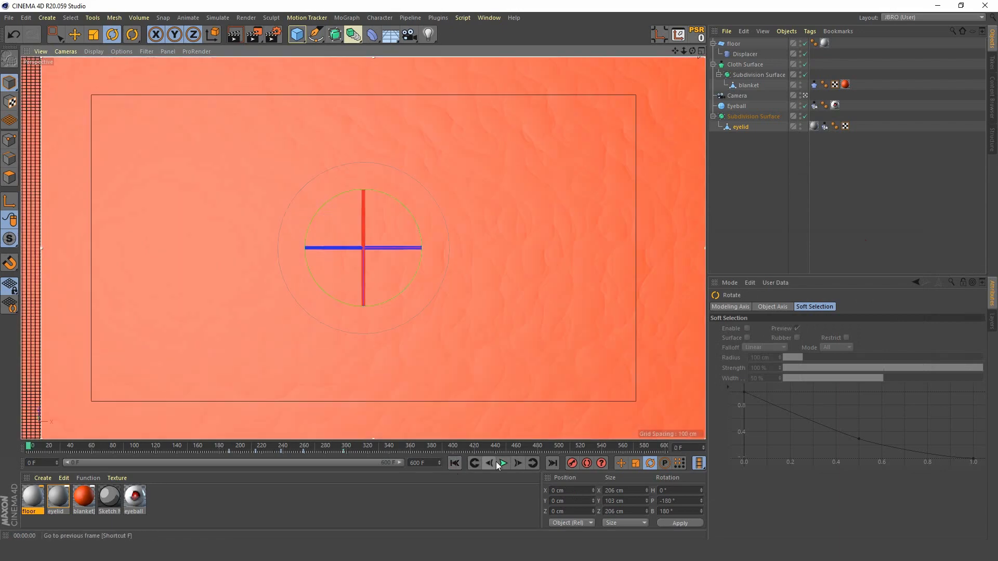
left_click(498, 462)
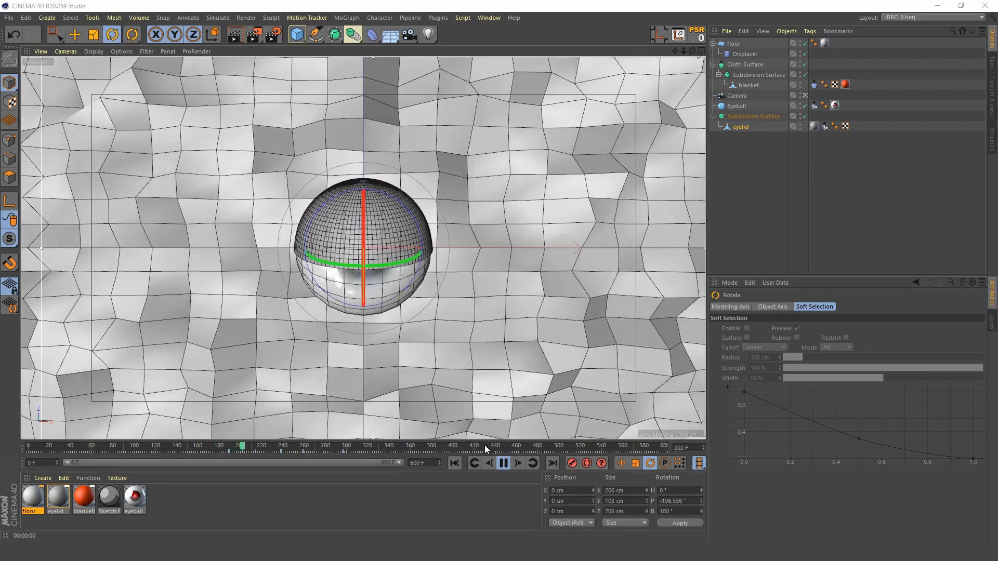
left_click(501, 461)
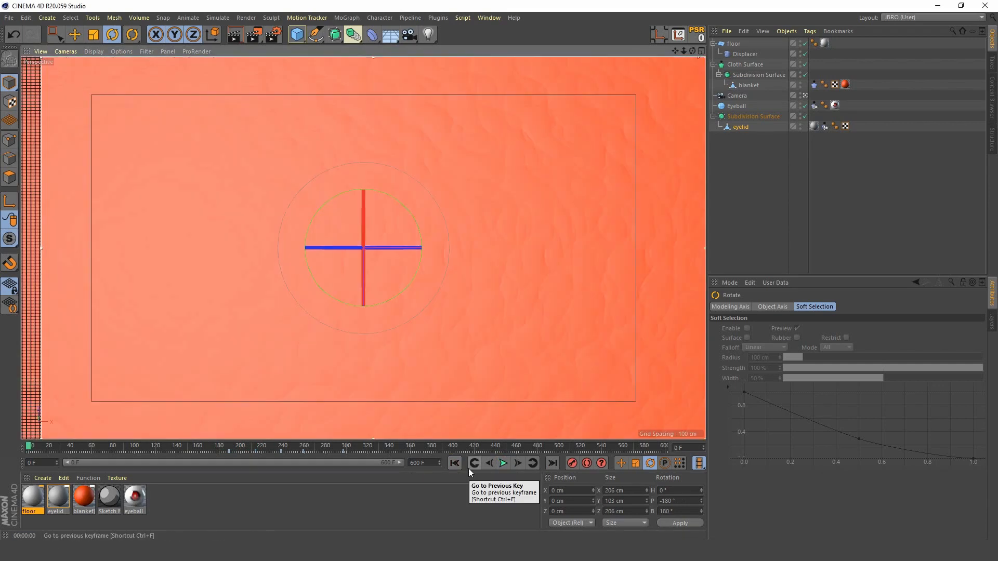
Step: Reopen the Timeline and bring the eyelid and Gradient keyframes into view
key("shift+F3")
left_click_drag(650, 241, 726, 285)
middle_click_drag(673, 393, 791, 383, "alt")
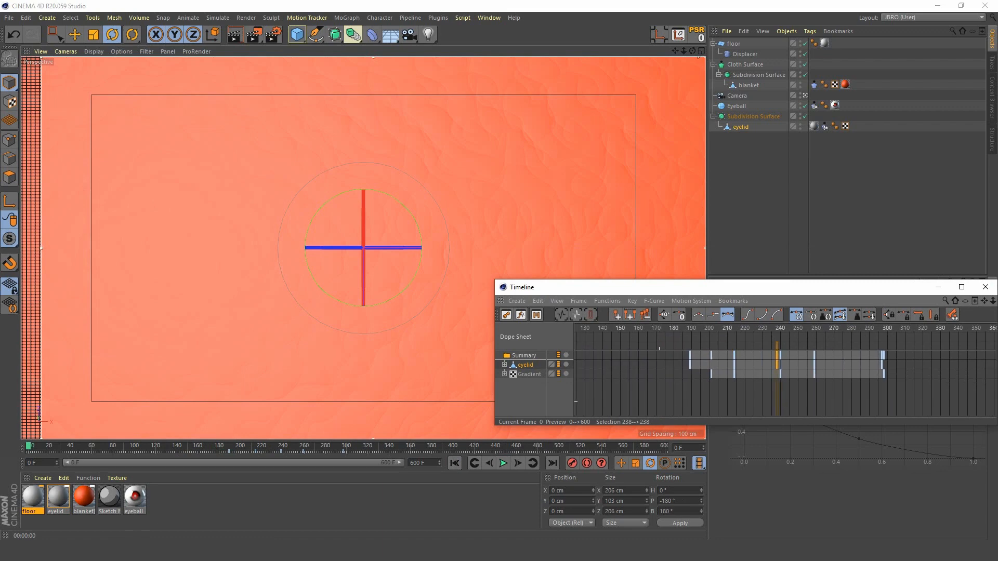
right_click_drag(791, 384, 743, 370, "alt")
left_click_drag(715, 330, 576, 330)
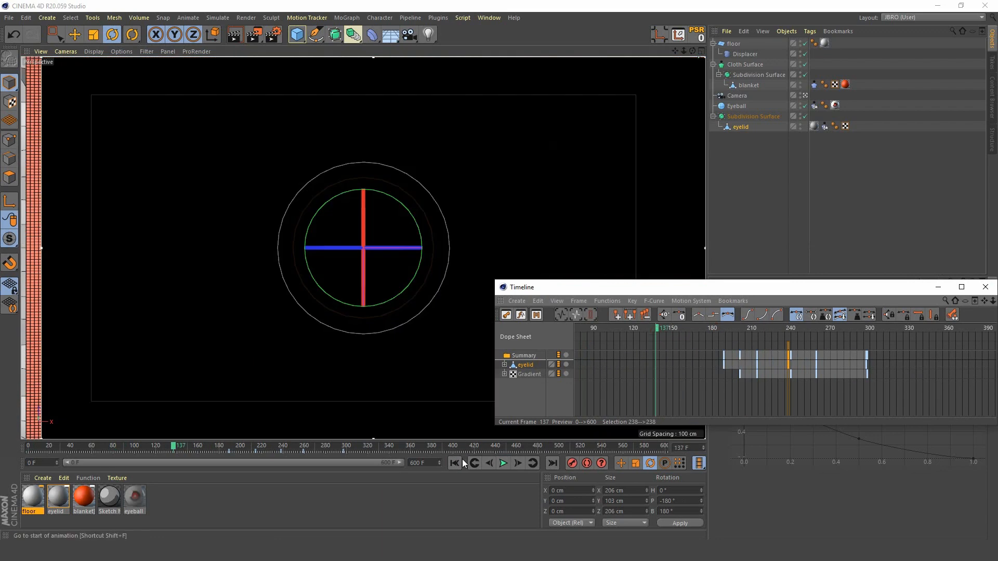
Step: Play the animation from the start to frame 133 and shift all eyelid and Gradient keyframes earlier so the first falls there
left_click(457, 462)
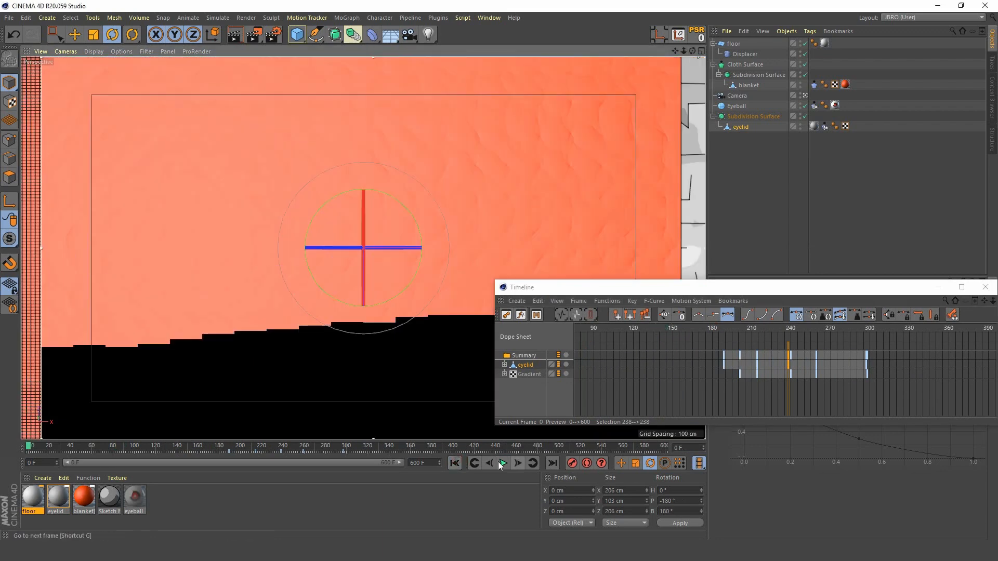
left_click(502, 463)
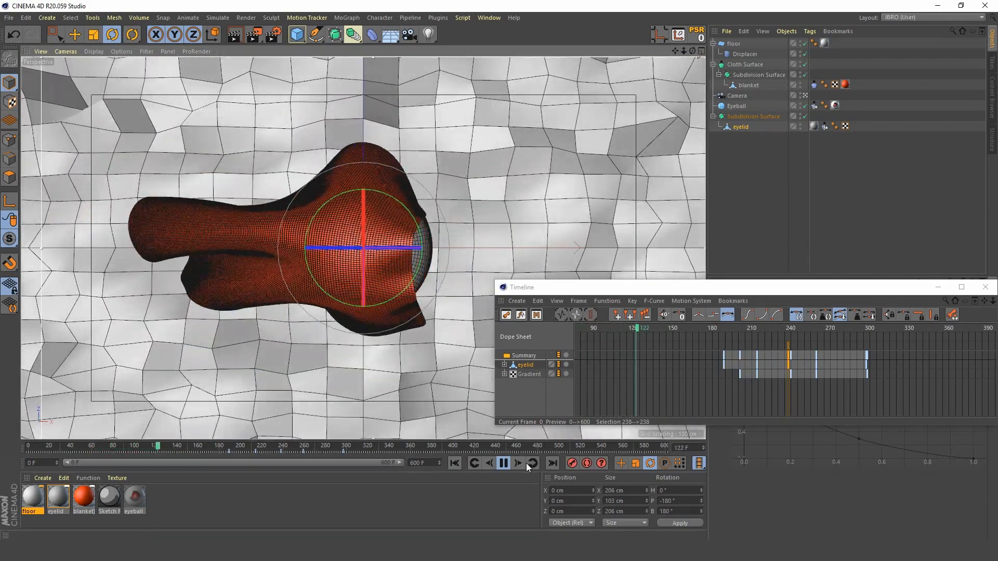
left_click(503, 463)
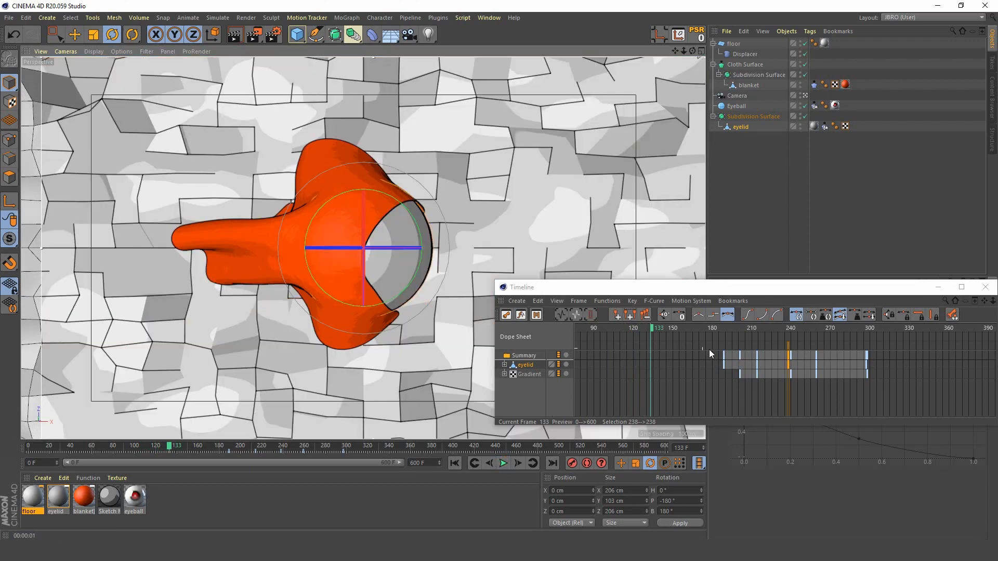
left_click(530, 374)
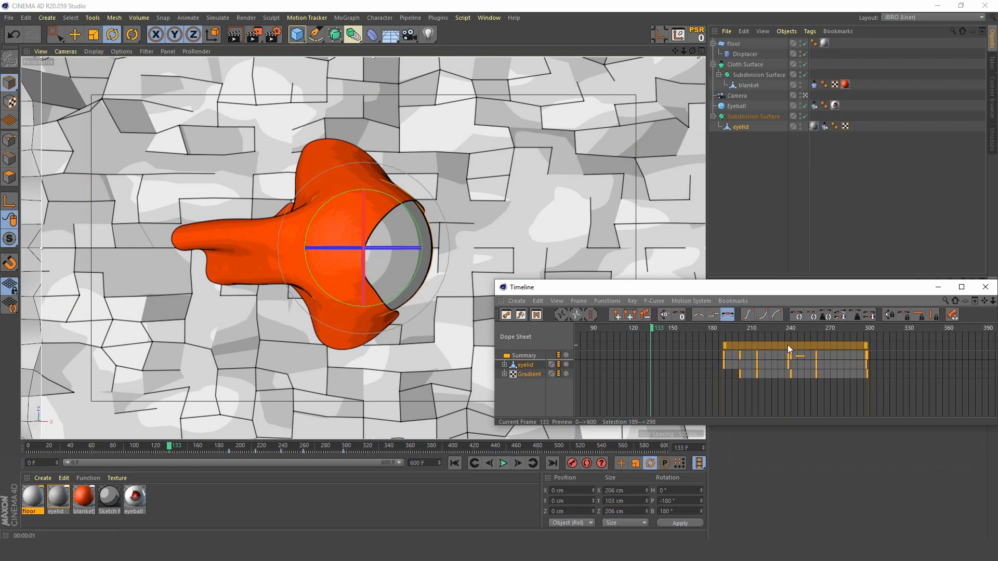
left_click_drag(810, 345, 738, 354)
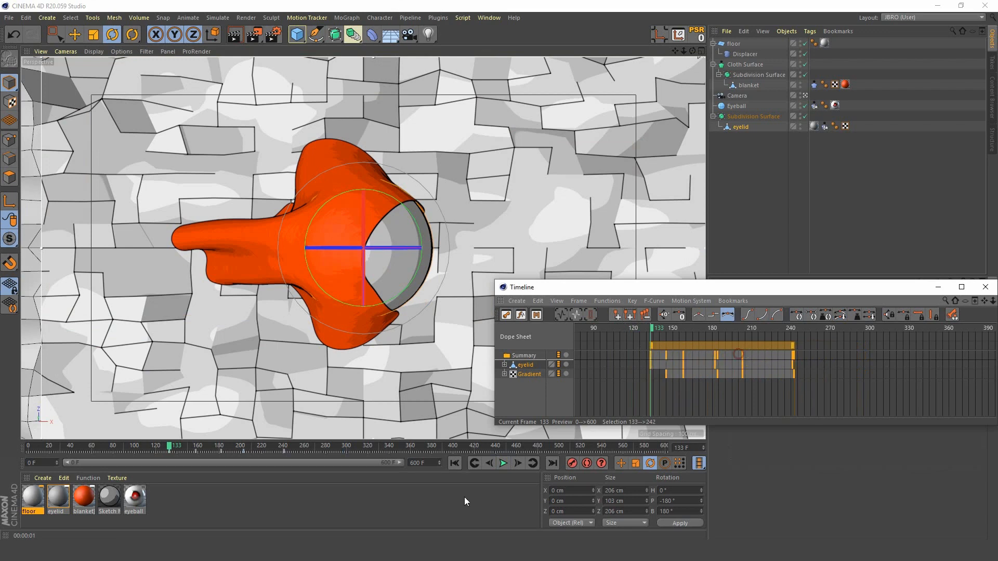
Step: Play the animation from the first frame past the last keyframe to review the retimed blink and pupil dilation
left_click(456, 463)
left_click(502, 463)
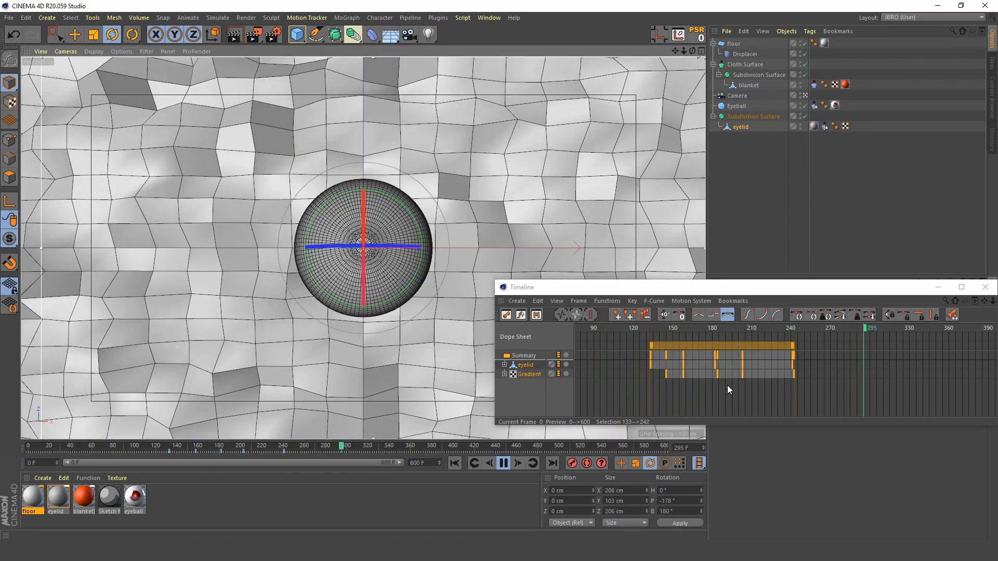
key("ctrl+r")
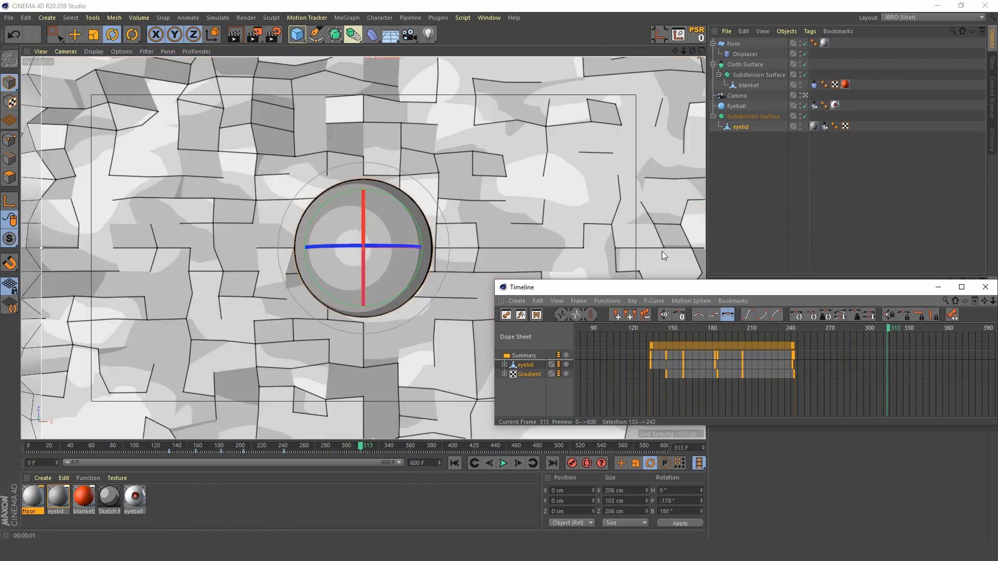
left_click_drag(759, 294, 680, 208)
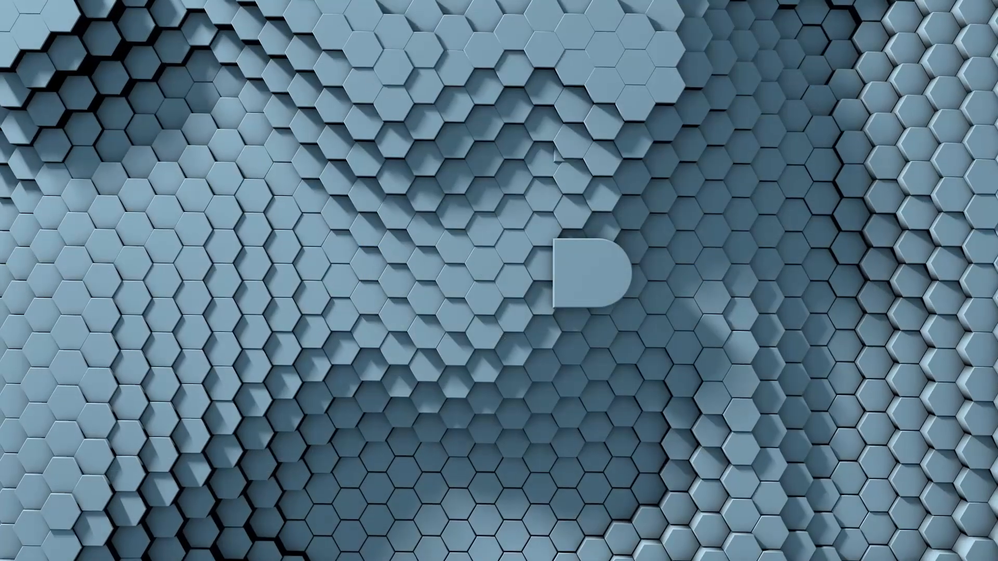